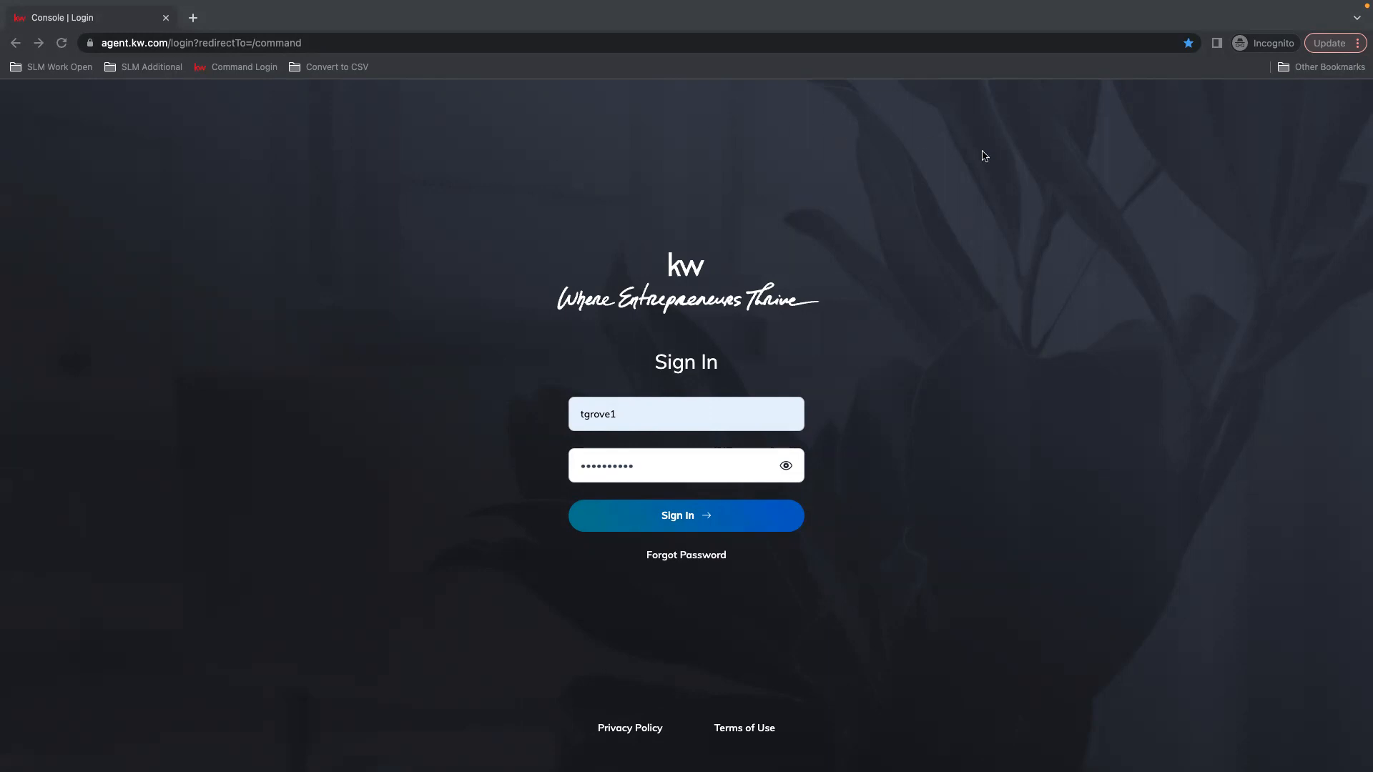
Sign in to KW Command and reset the Chrome page zoom to 100%
{"action": "left_click", "coordinate": [698, 523]}
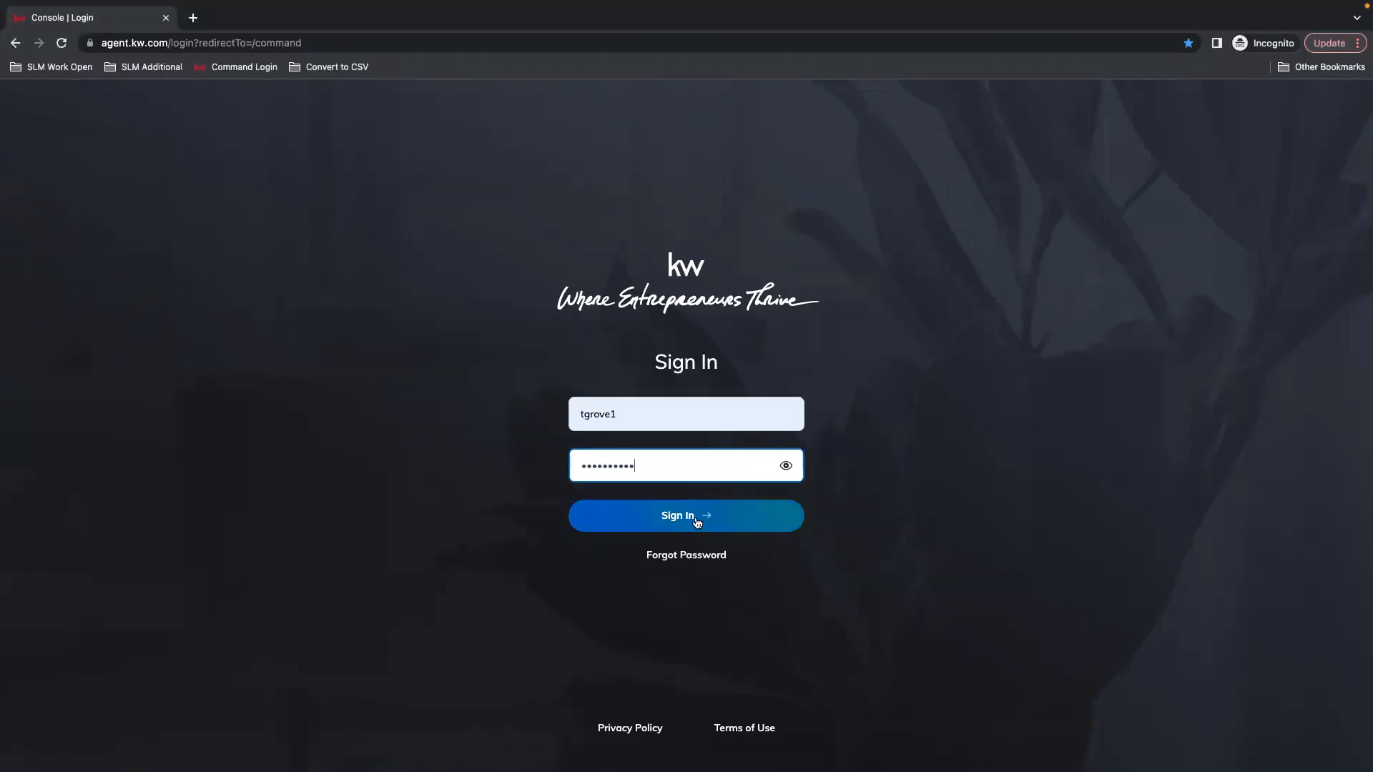
{"action": "left_click", "coordinate": [695, 514]}
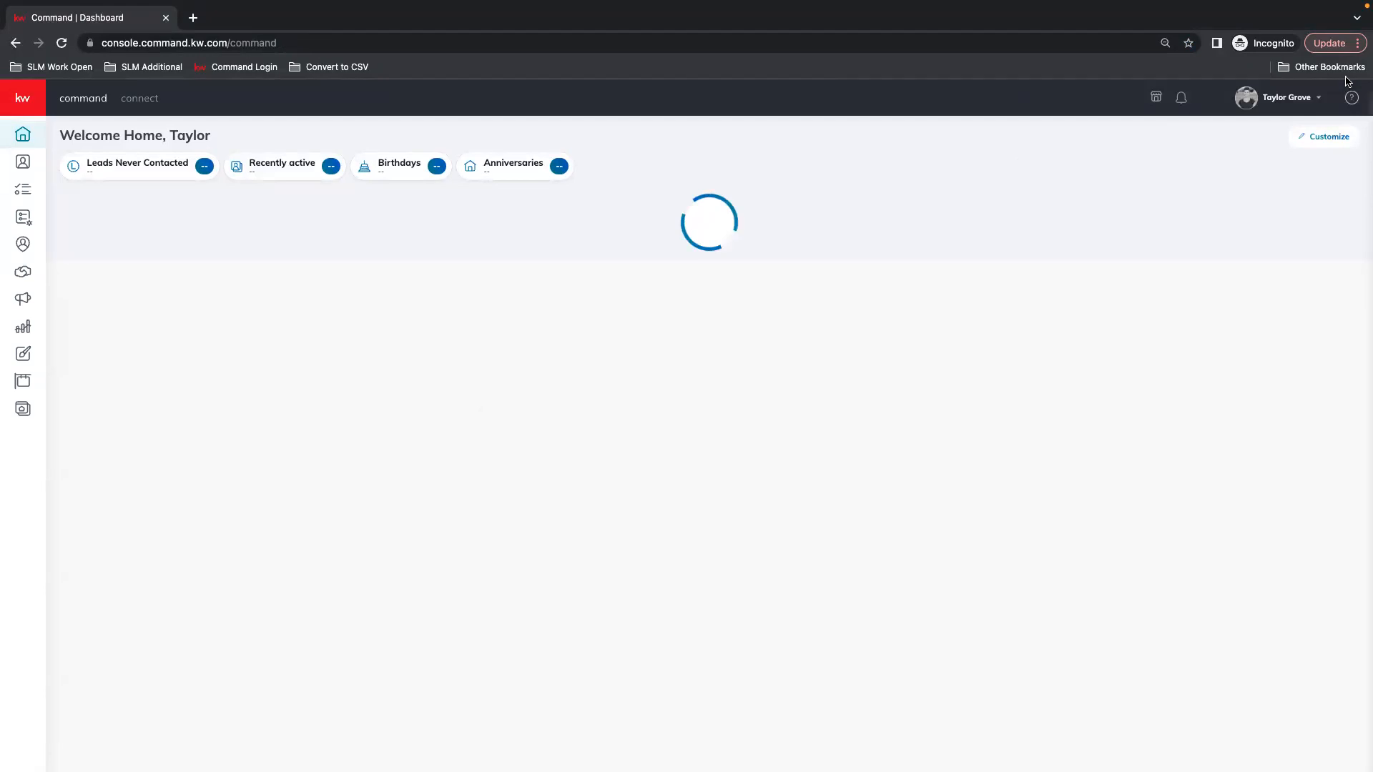
{"action": "left_click", "coordinate": [1357, 43]}
{"action": "left_click", "coordinate": [1314, 205]}
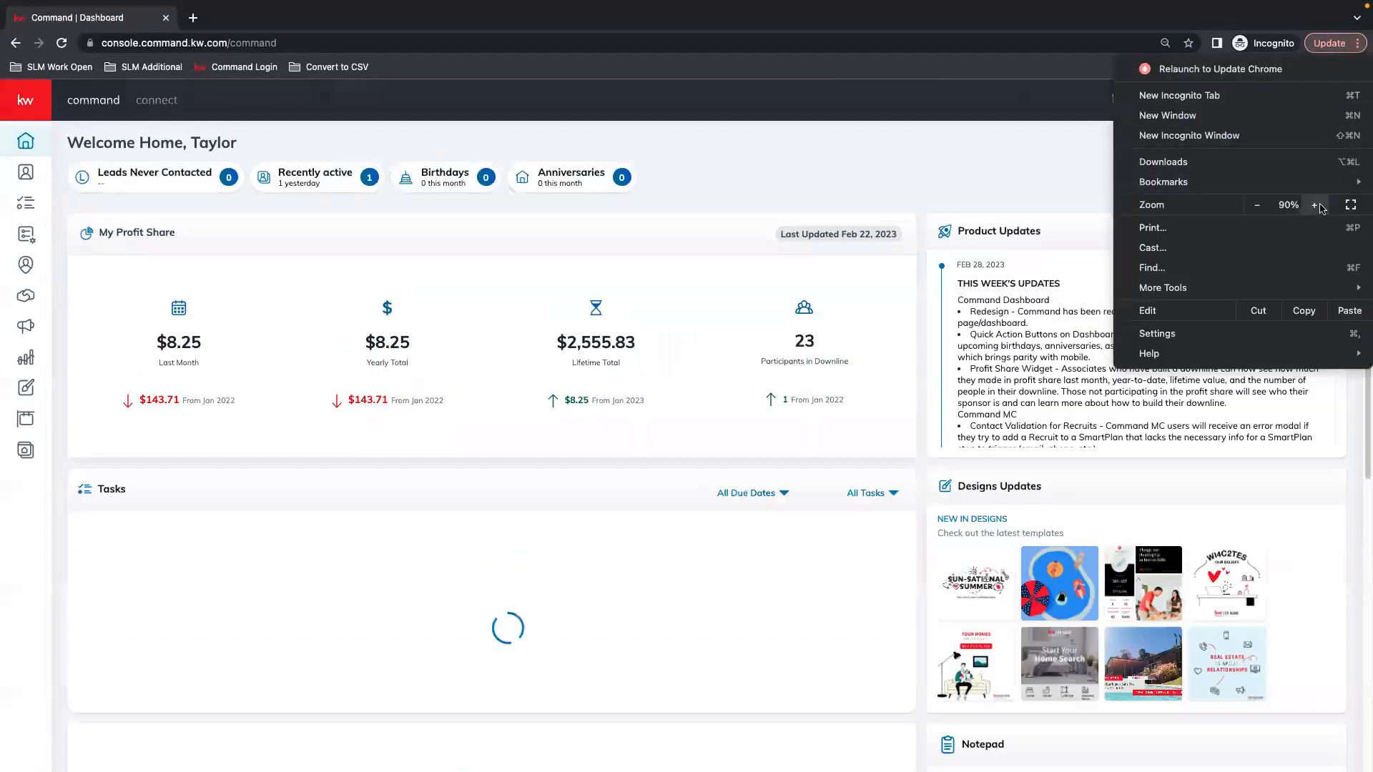
{"action": "left_click", "coordinate": [1314, 205]}
{"action": "left_click", "coordinate": [837, 205]}
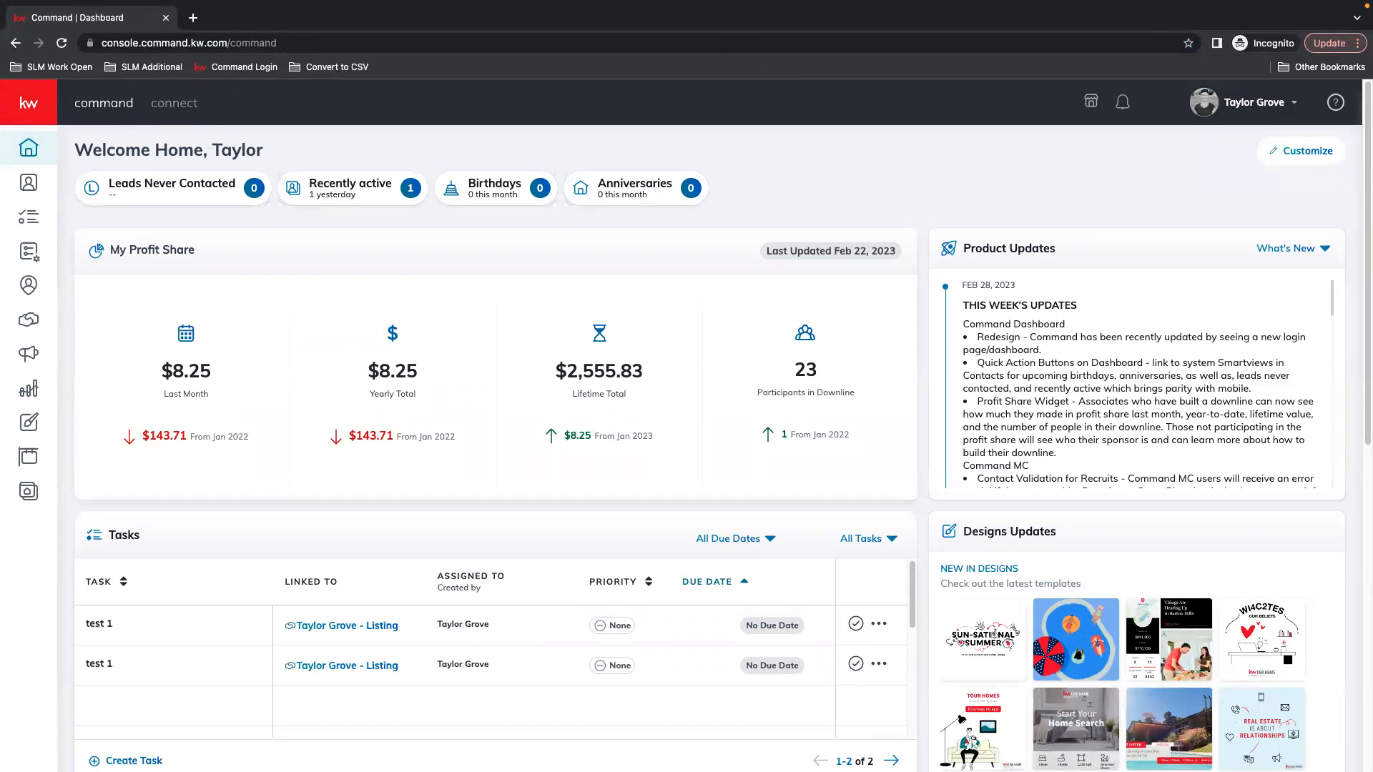
Go to account Settings and open Marketing Profile under Connect Settings
{"action": "left_click", "coordinate": [1257, 104]}
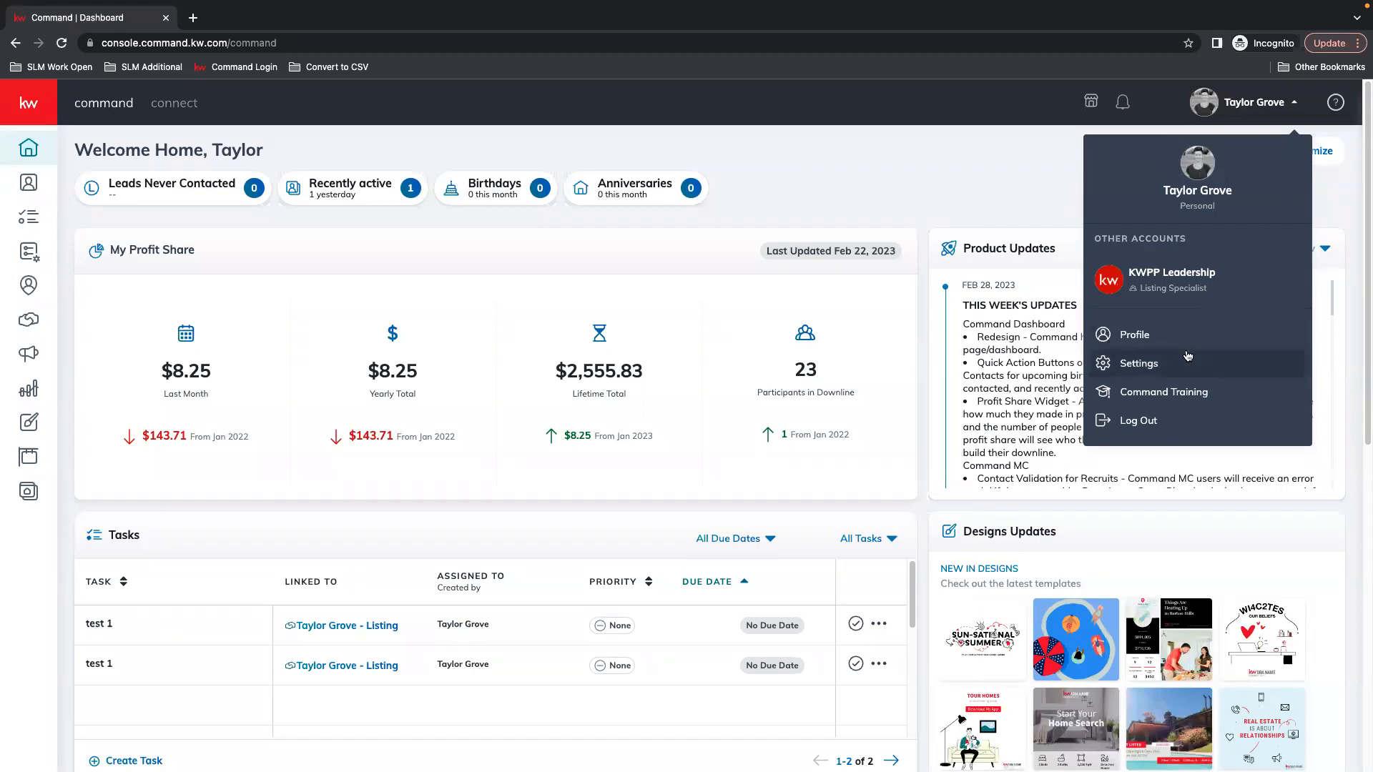
{"action": "left_click", "coordinate": [1135, 365]}
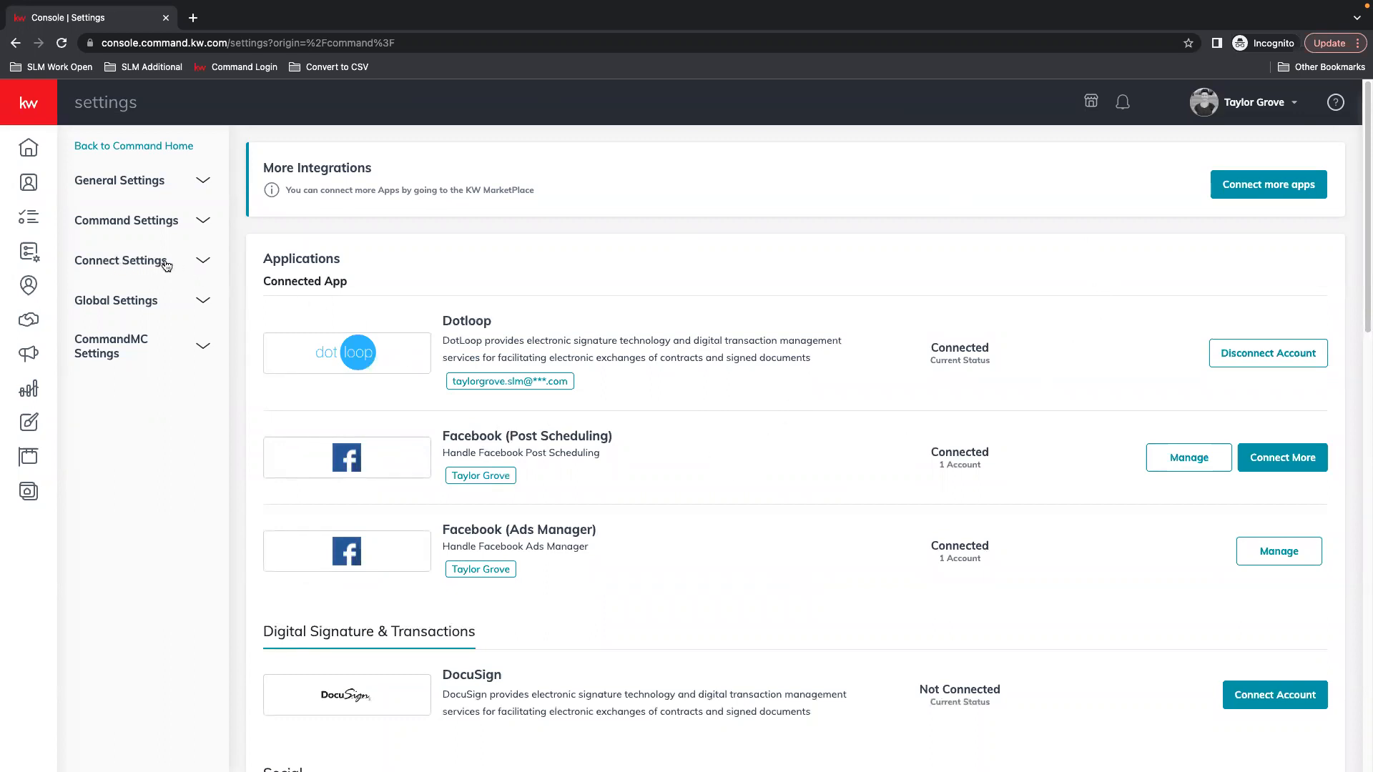
{"action": "left_click", "coordinate": [133, 266]}
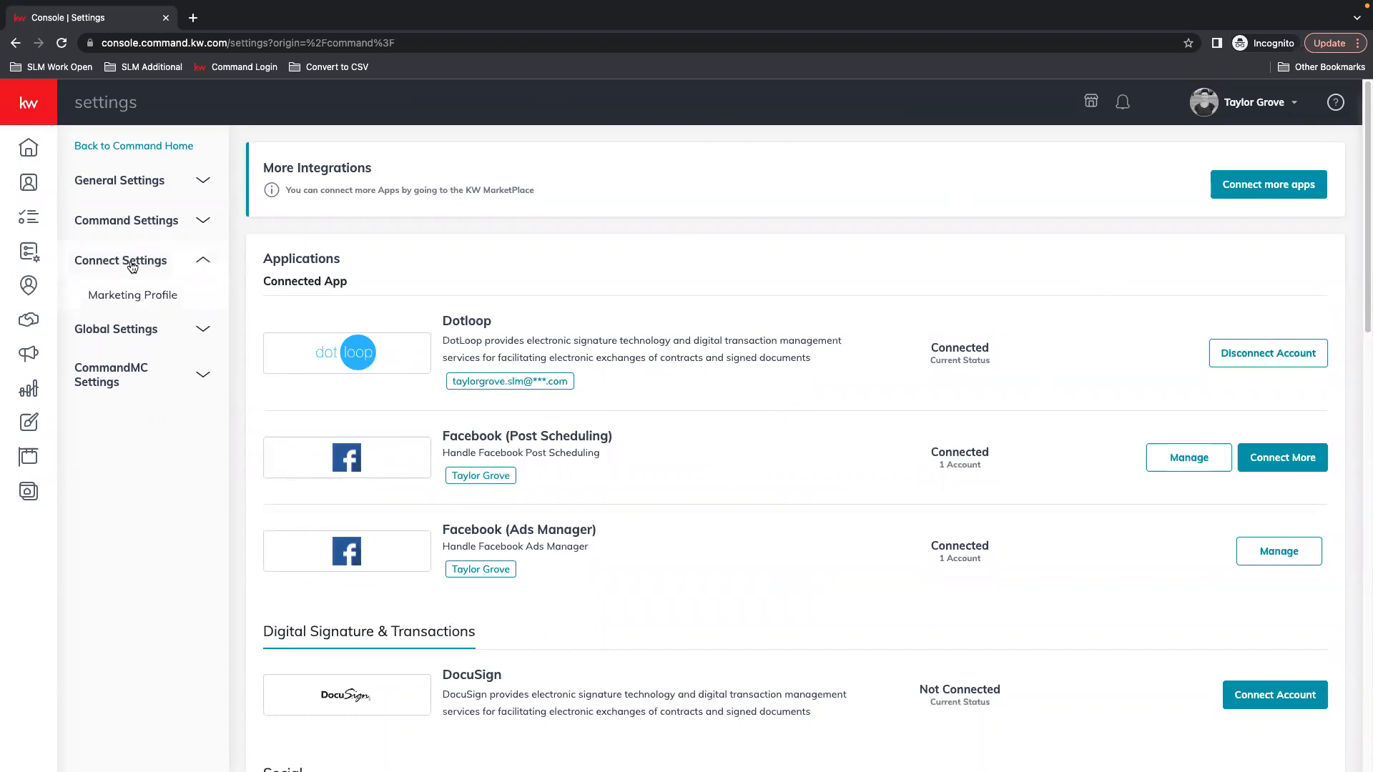
{"action": "left_click", "coordinate": [148, 304]}
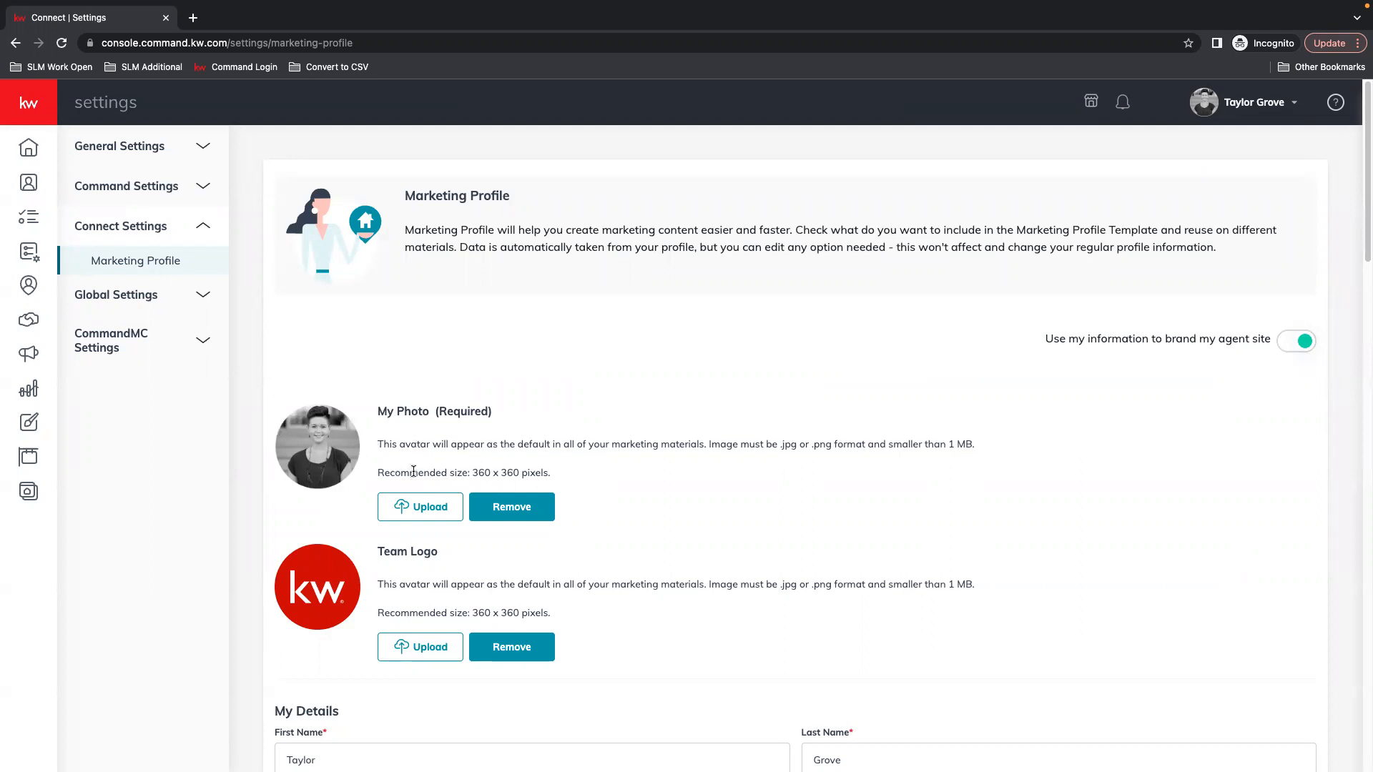
{"action": "left_click_drag", "start_coordinate": [545, 478], "coordinate": [455, 476]}
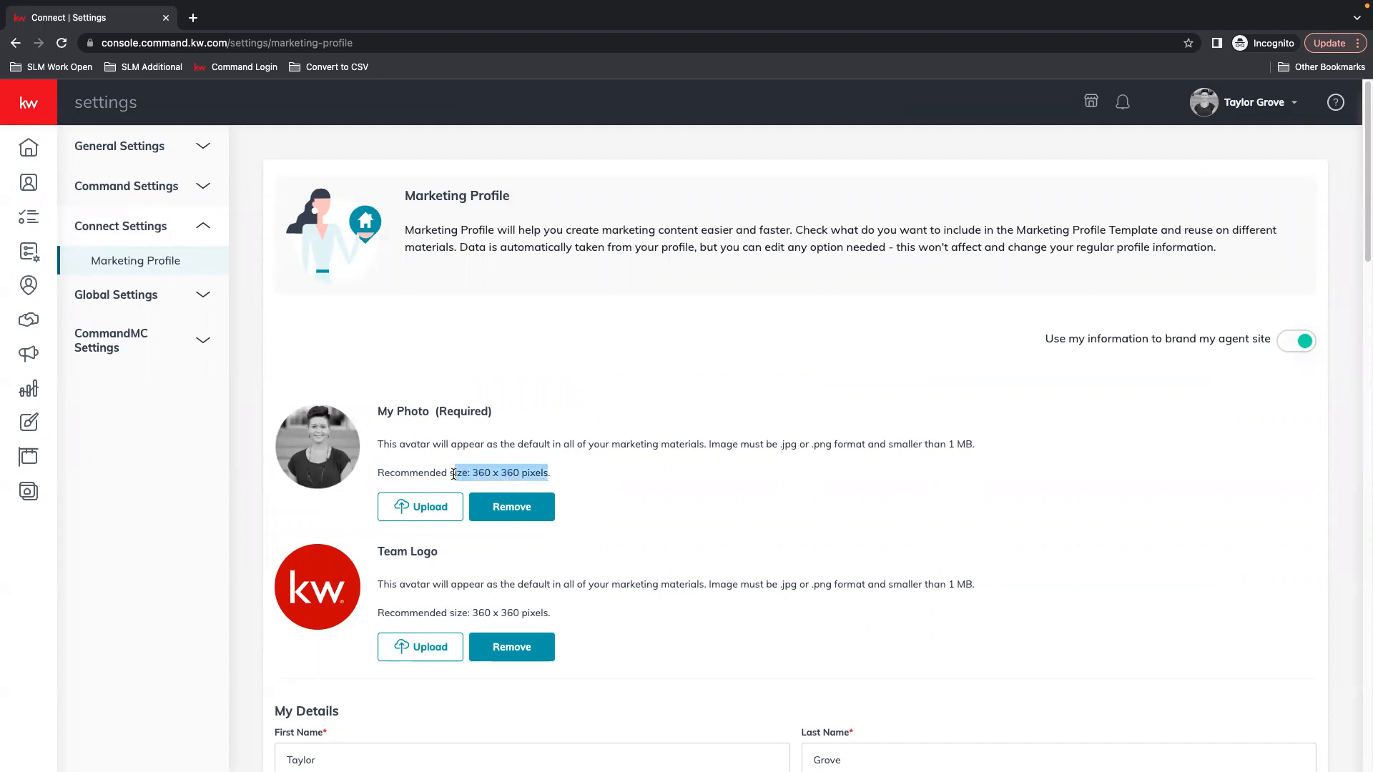
{"action": "left_click", "coordinate": [613, 493]}
{"action": "scroll", "coordinate": [686, 506], "scroll_direction": "down", "scroll_amount": 2}
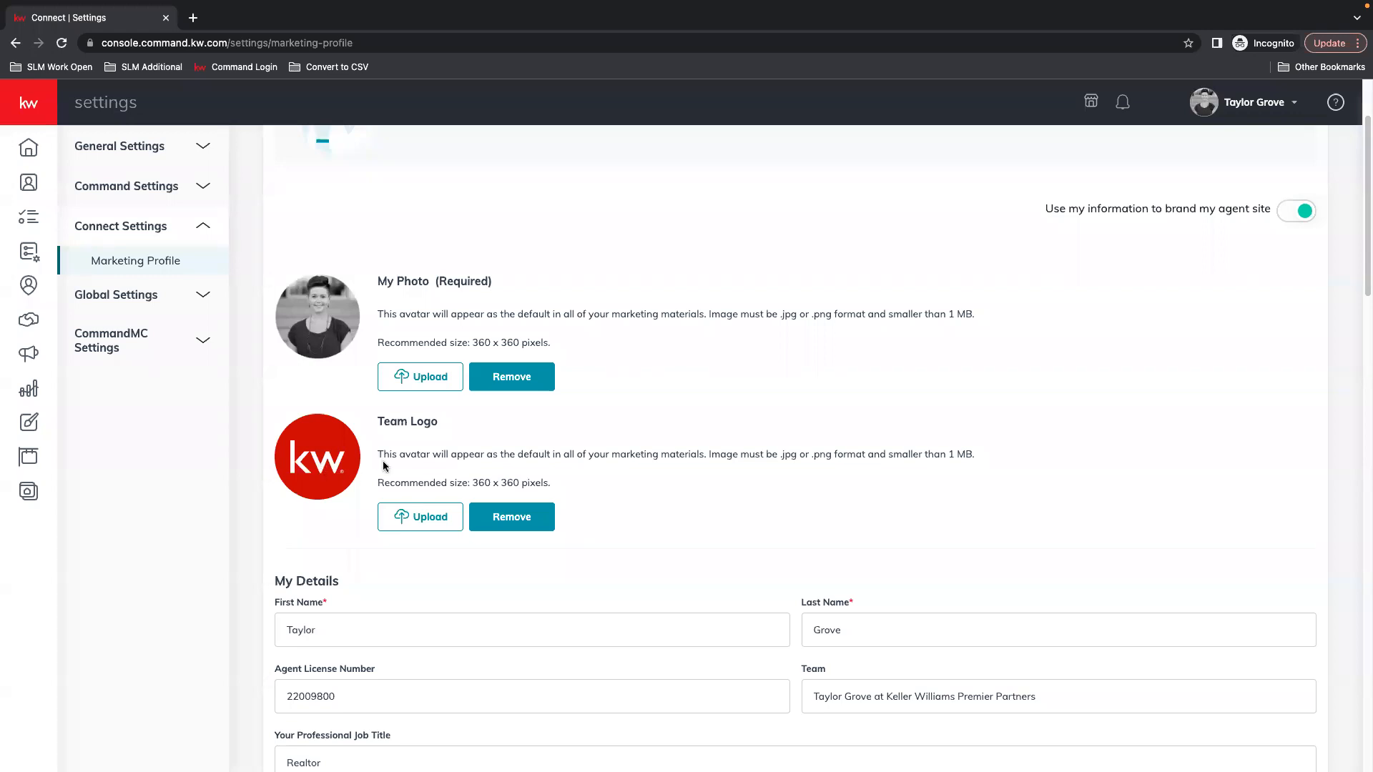
{"action": "scroll", "coordinate": [458, 452], "scroll_direction": "down", "scroll_amount": 3}
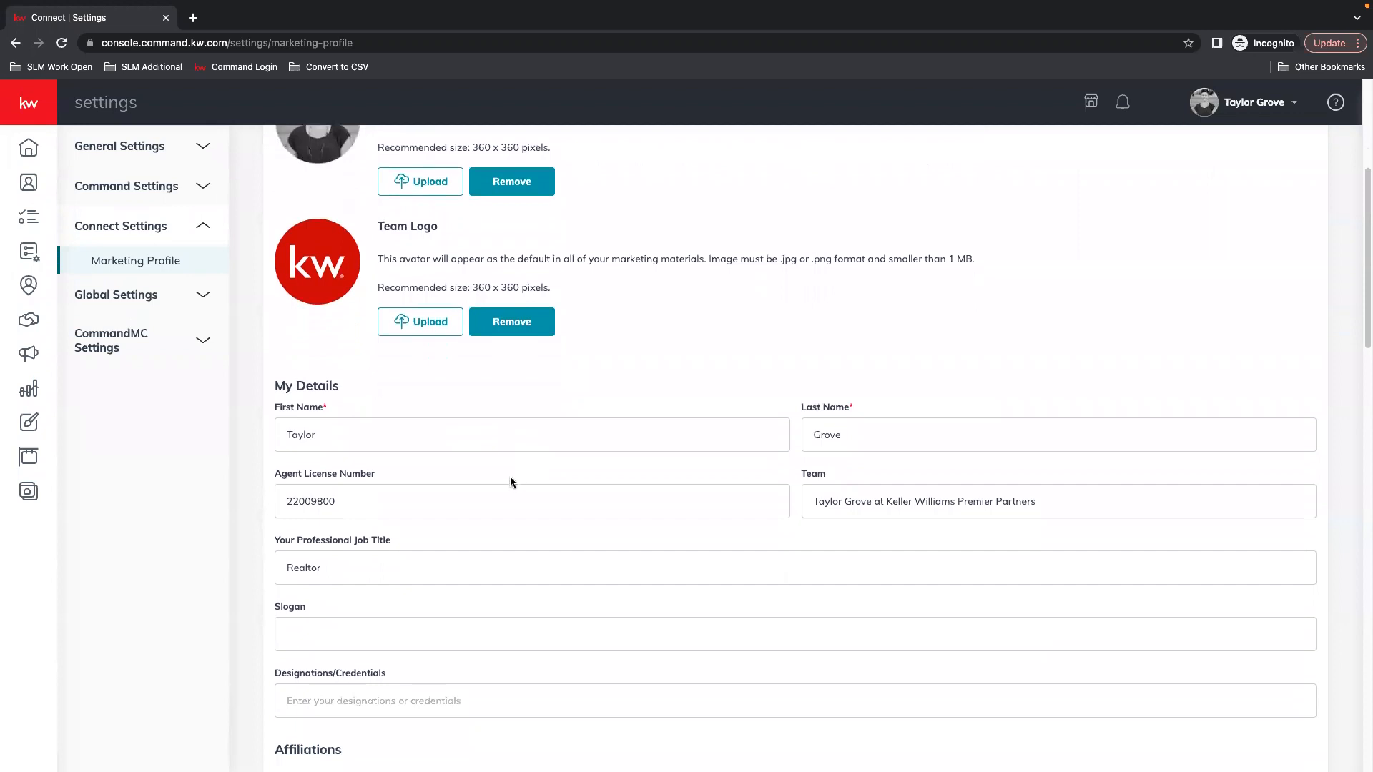
{"action": "scroll", "coordinate": [539, 480], "scroll_direction": "down", "scroll_amount": 1}
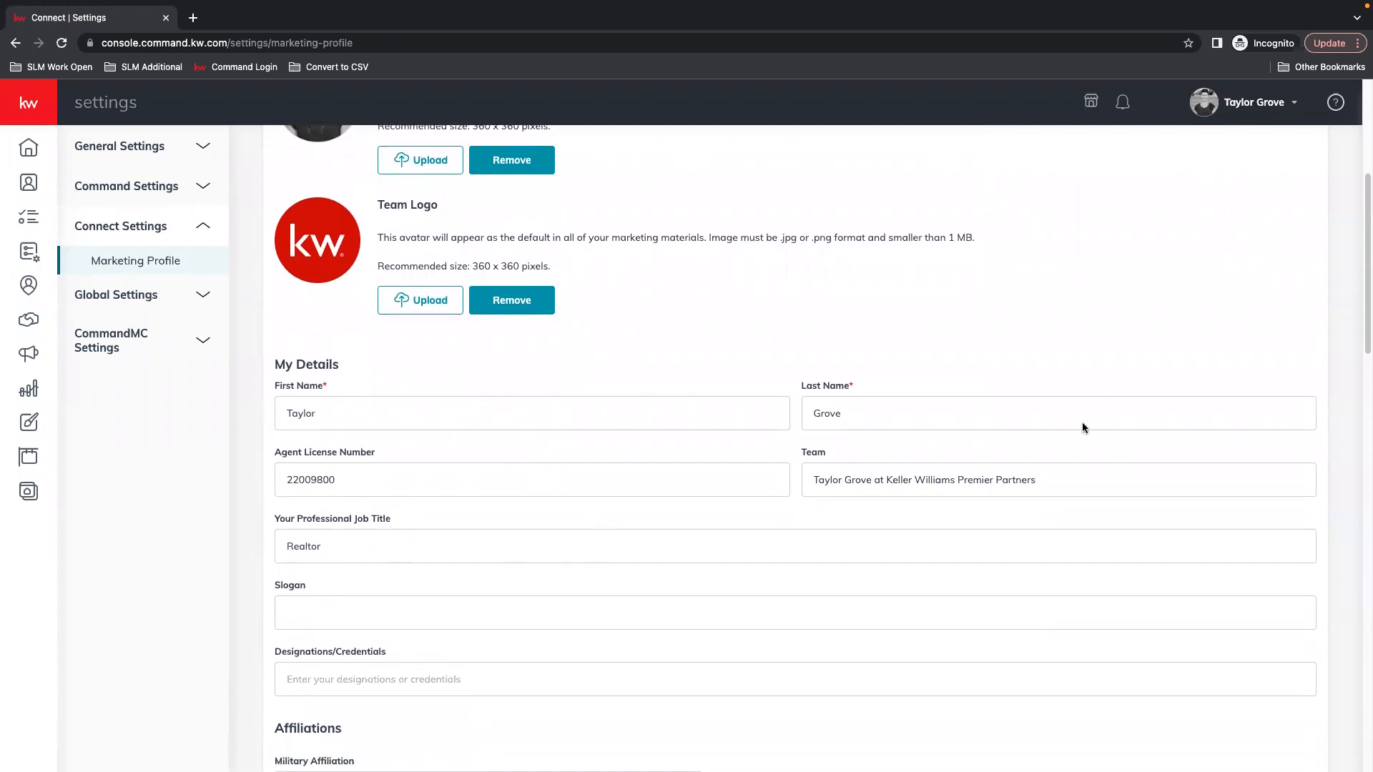
{"action": "scroll", "coordinate": [1090, 429], "scroll_direction": "down", "scroll_amount": 1}
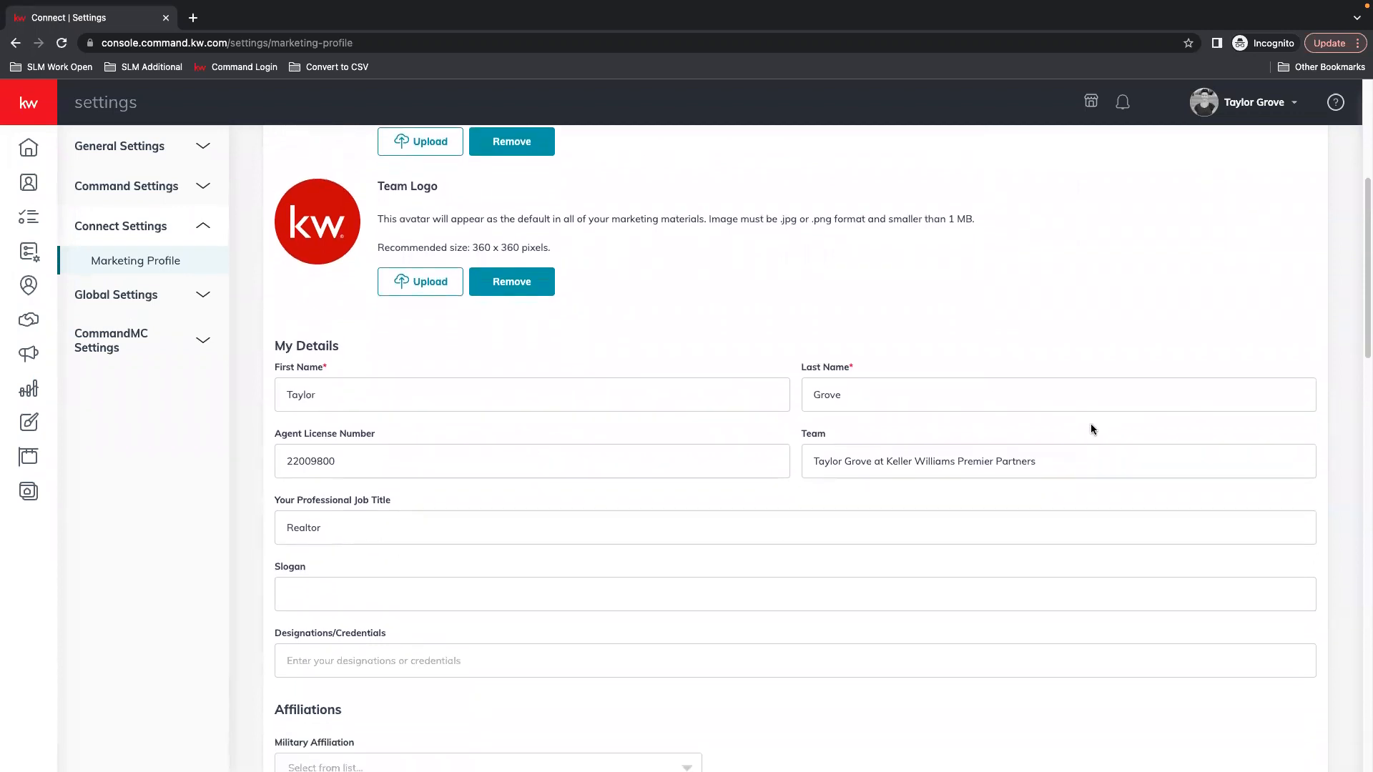
{"action": "scroll", "coordinate": [1073, 429], "scroll_direction": "down", "scroll_amount": 1}
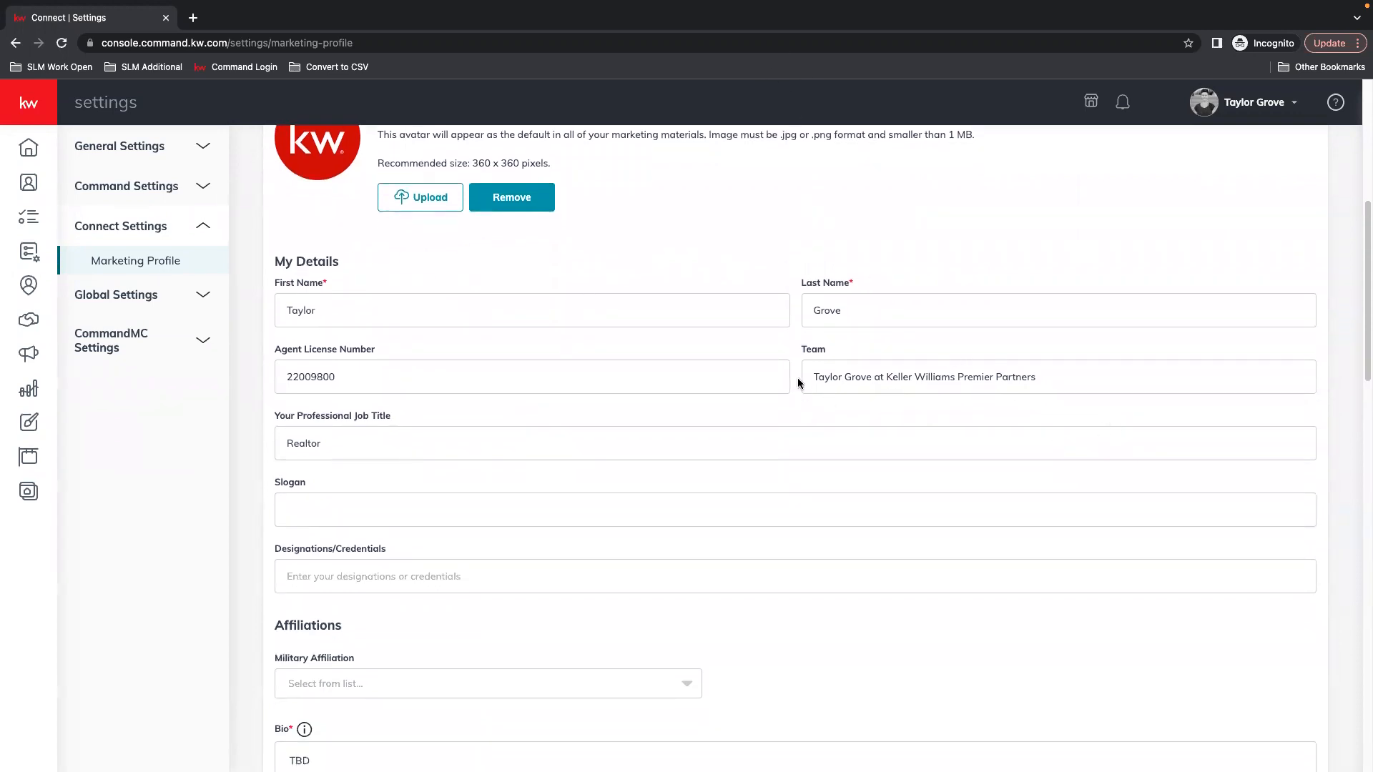
{"action": "left_click_drag", "start_coordinate": [819, 378], "coordinate": [907, 380]}
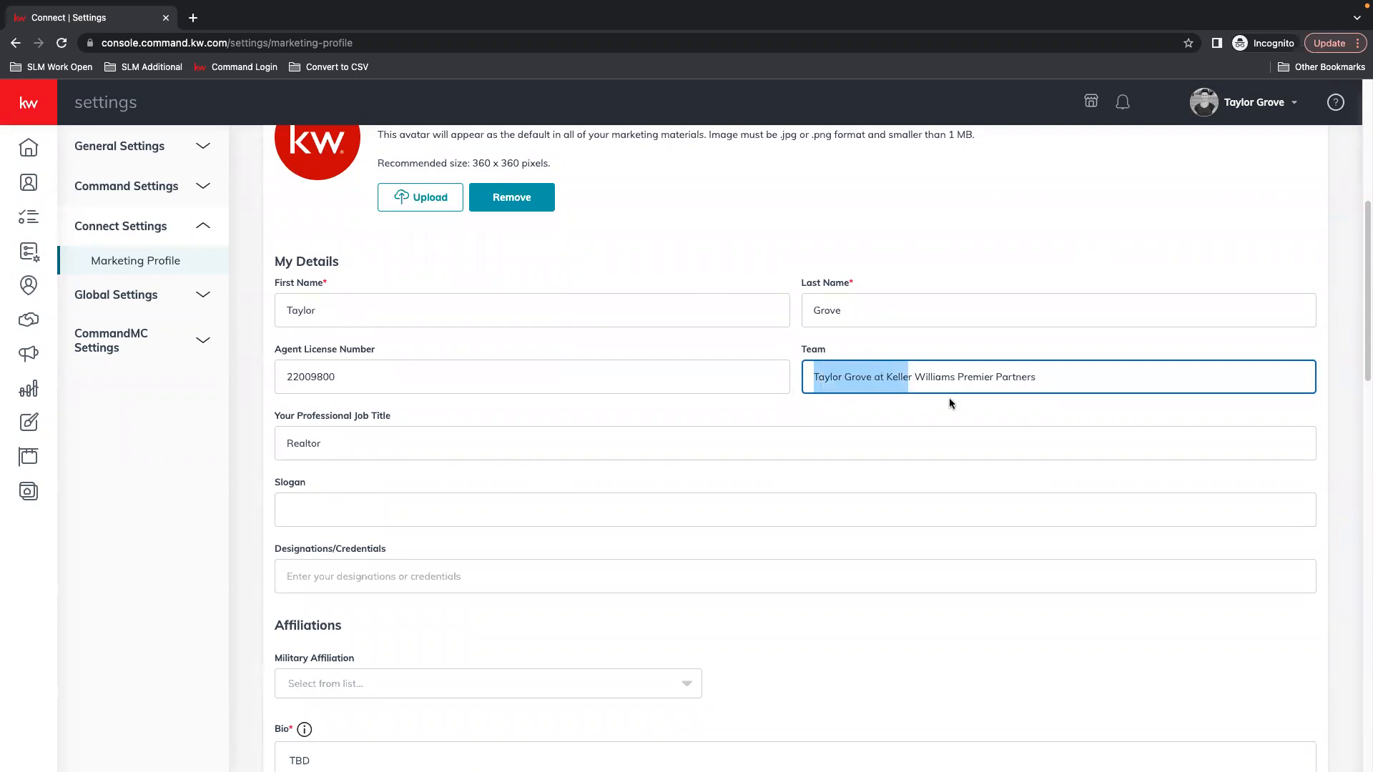
{"action": "left_click", "coordinate": [975, 380]}
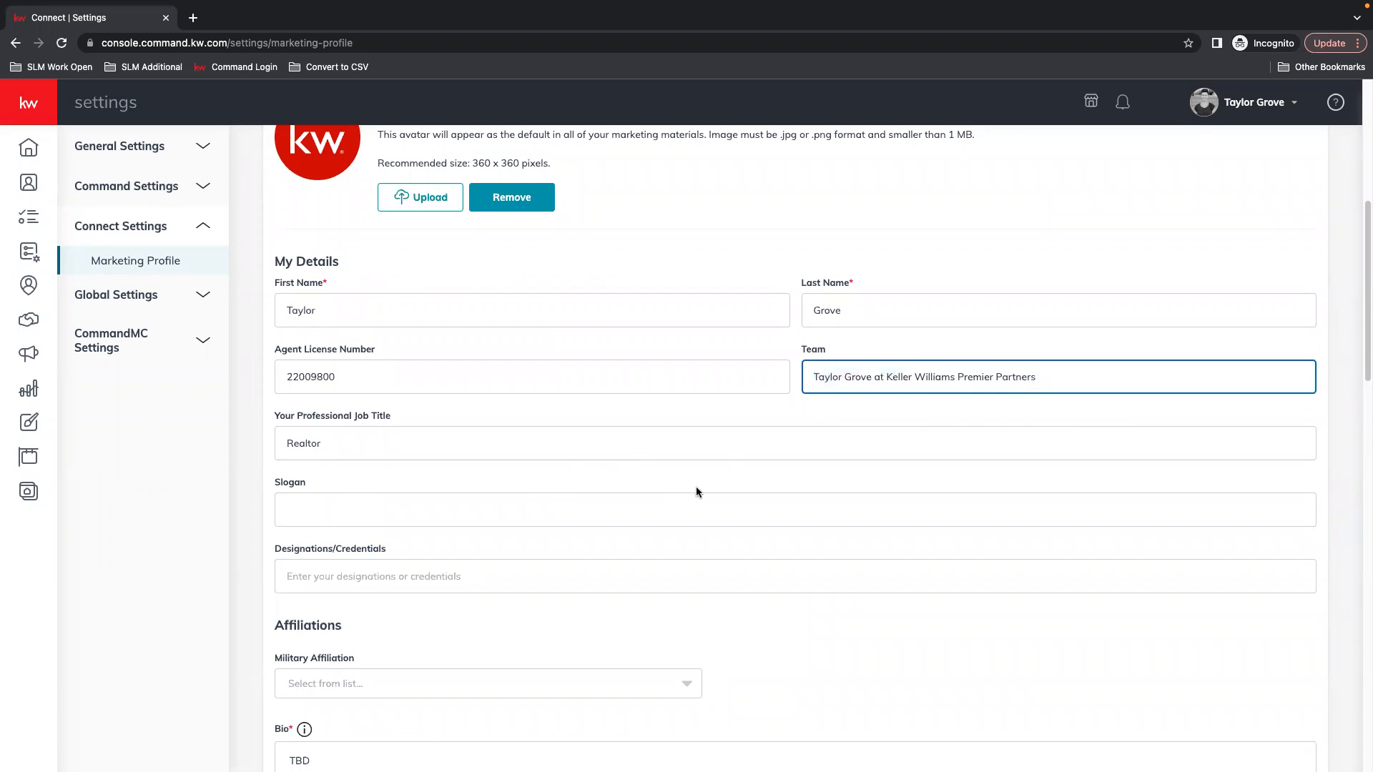
{"action": "scroll", "coordinate": [690, 487], "scroll_direction": "down", "scroll_amount": 1}
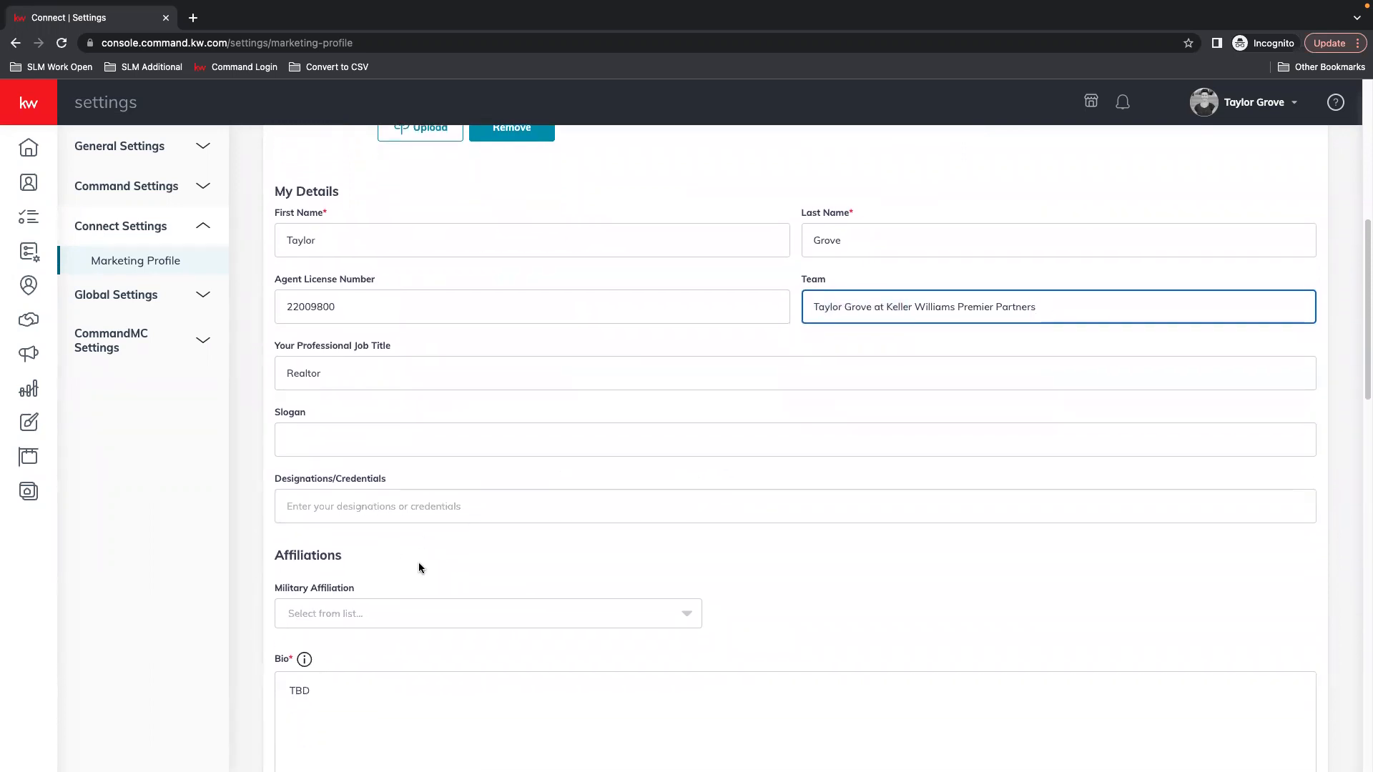
{"action": "scroll", "coordinate": [429, 572], "scroll_direction": "down", "scroll_amount": 1}
{"action": "scroll", "coordinate": [748, 458], "scroll_direction": "down", "scroll_amount": 3}
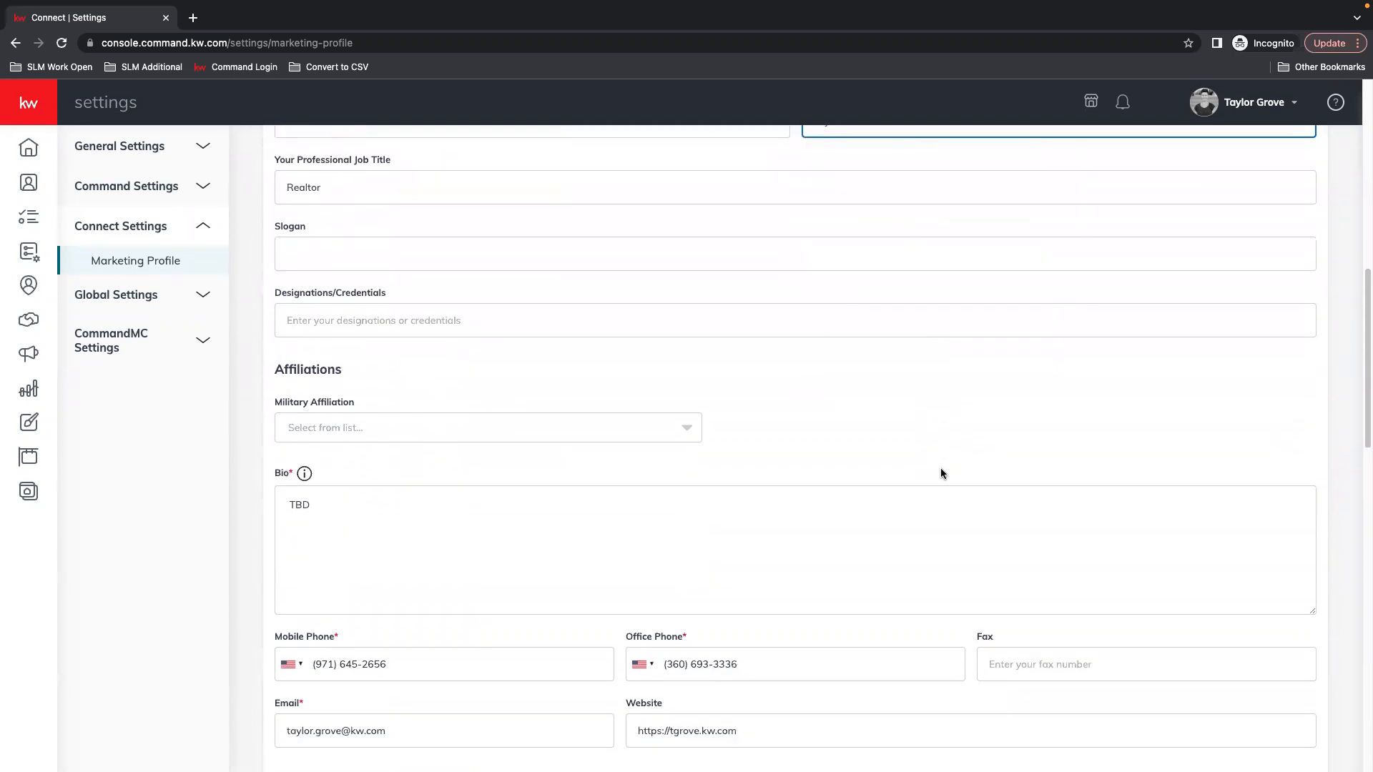
{"action": "scroll", "coordinate": [724, 532], "scroll_direction": "down", "scroll_amount": 4}
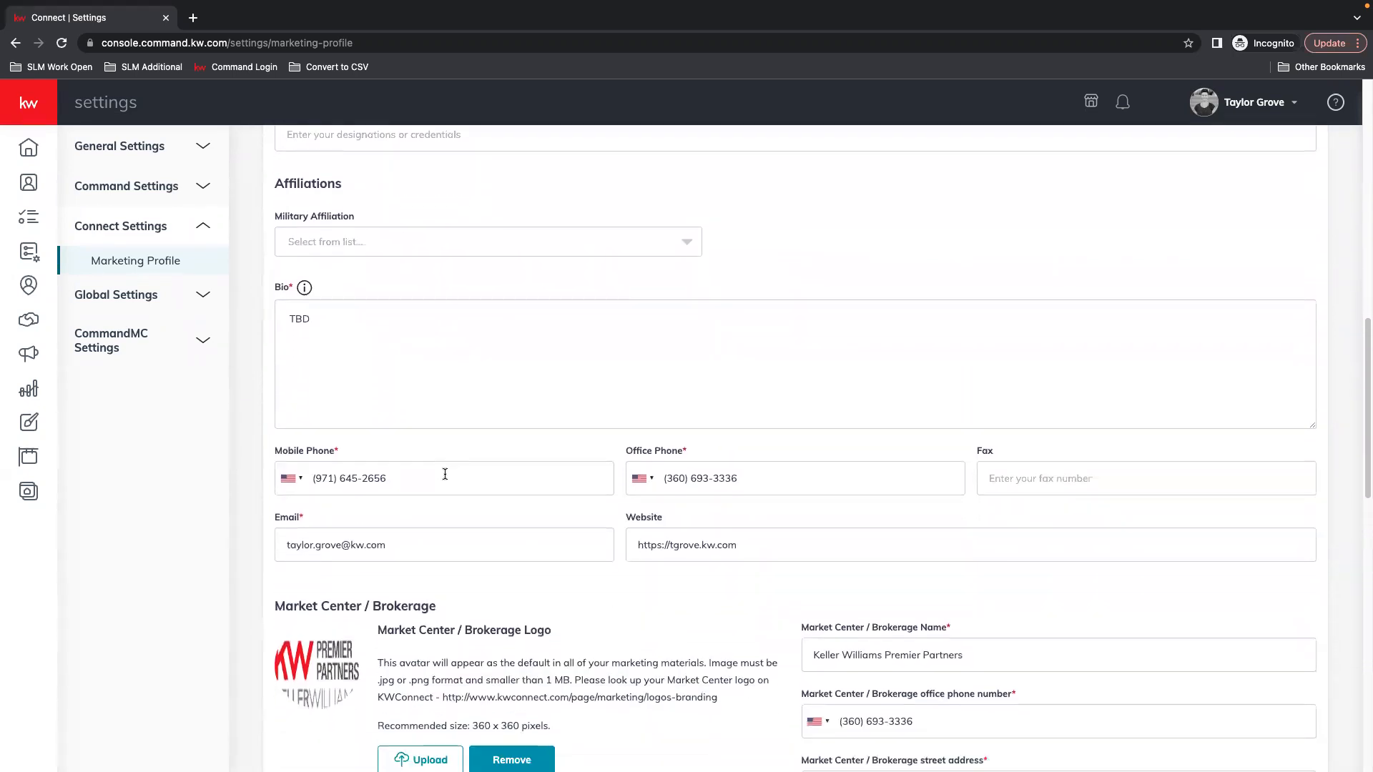
{"action": "scroll", "coordinate": [1207, 516], "scroll_direction": "down", "scroll_amount": 3}
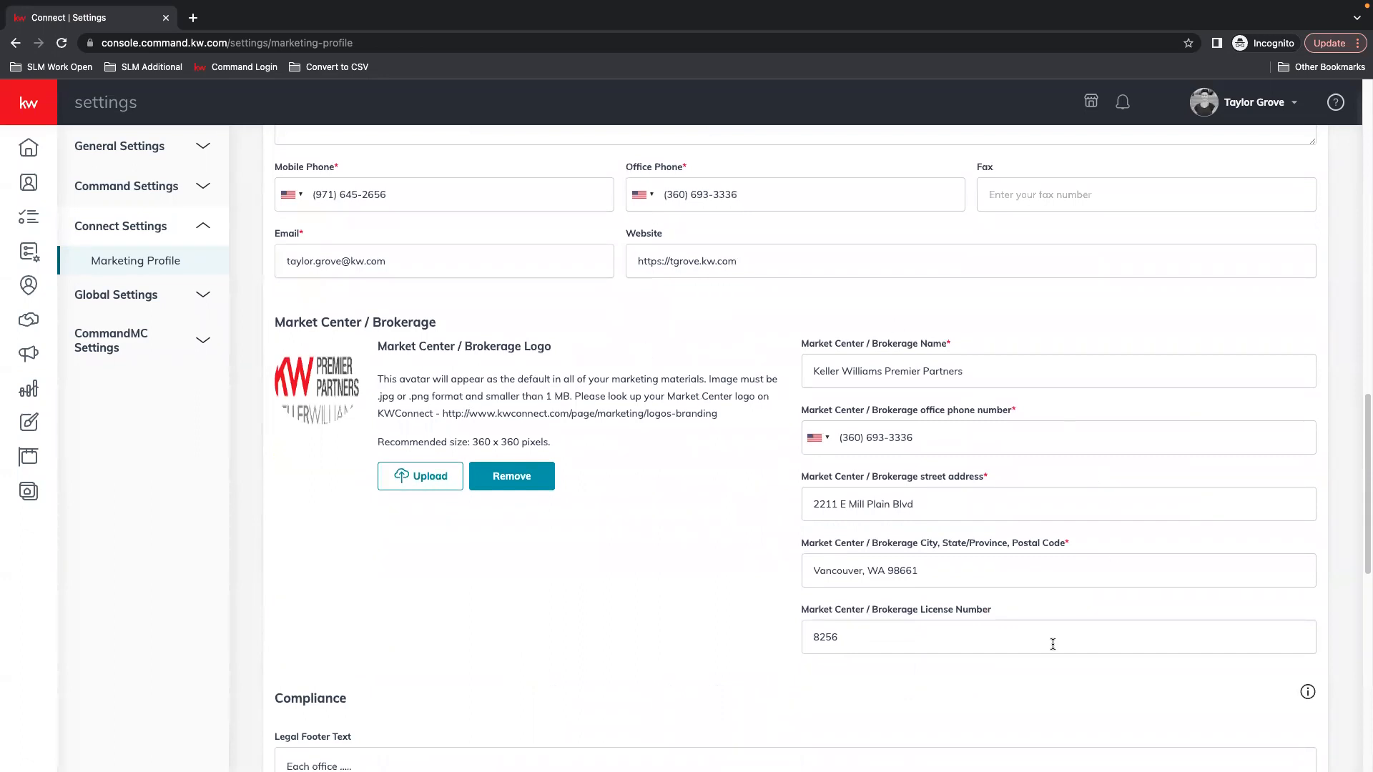
{"action": "scroll", "coordinate": [1125, 398], "scroll_direction": "down", "scroll_amount": 2}
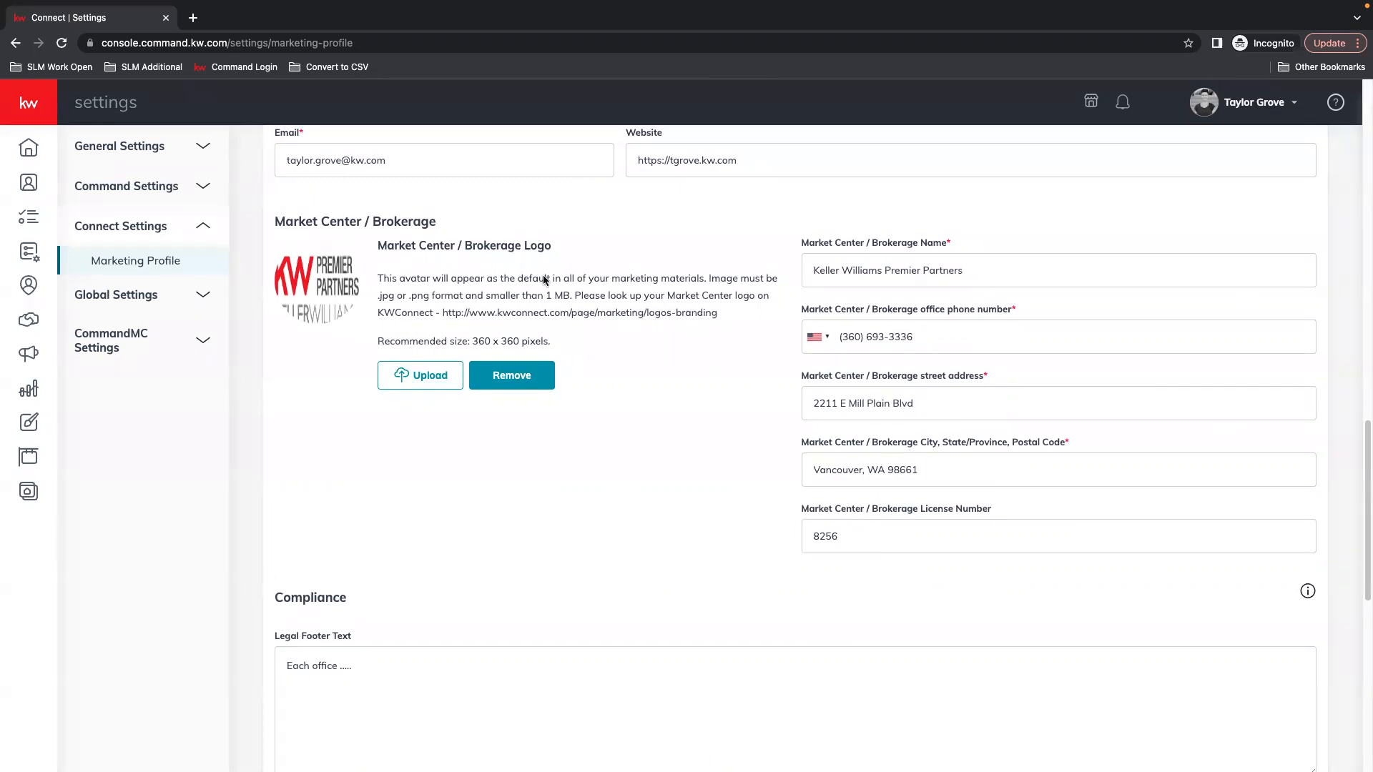
{"action": "scroll", "coordinate": [715, 488], "scroll_direction": "down", "scroll_amount": 3}
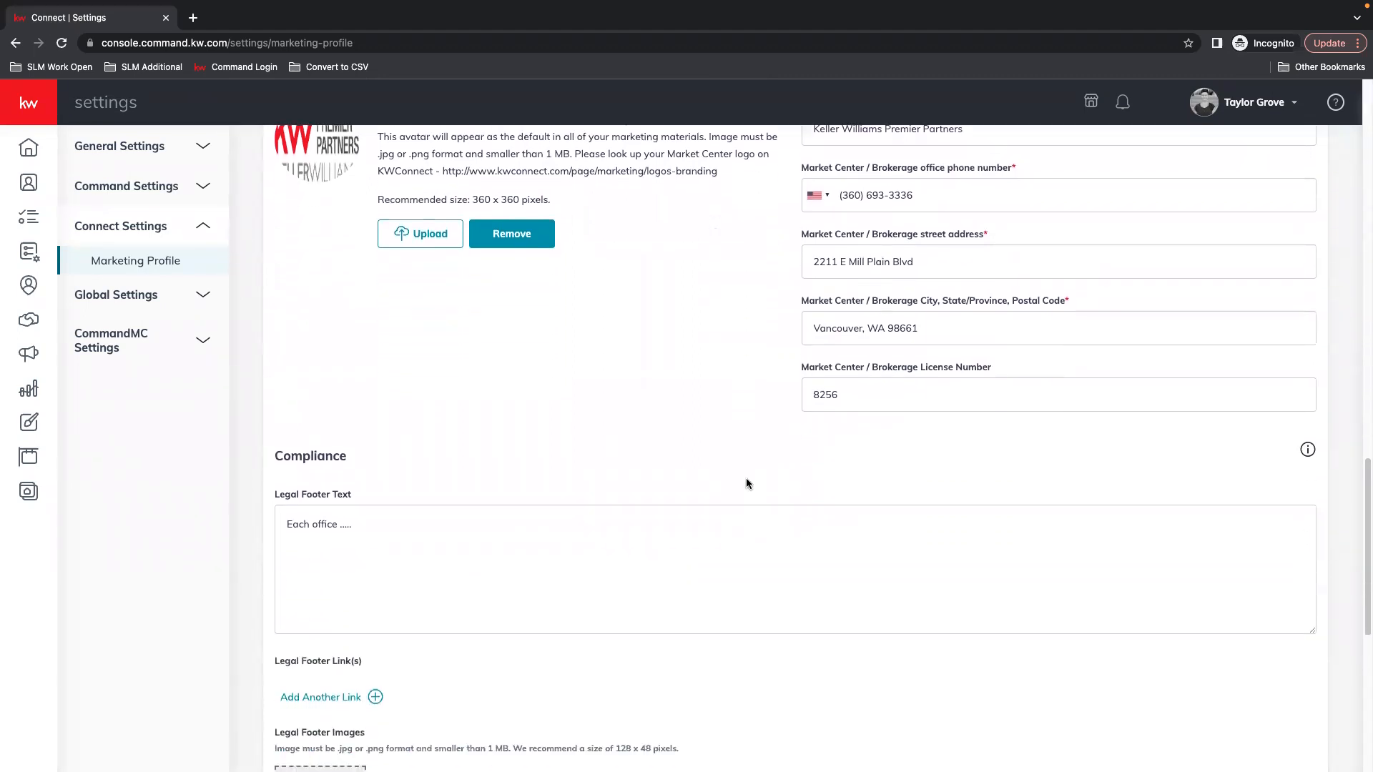
{"action": "scroll", "coordinate": [745, 484], "scroll_direction": "down", "scroll_amount": 6}
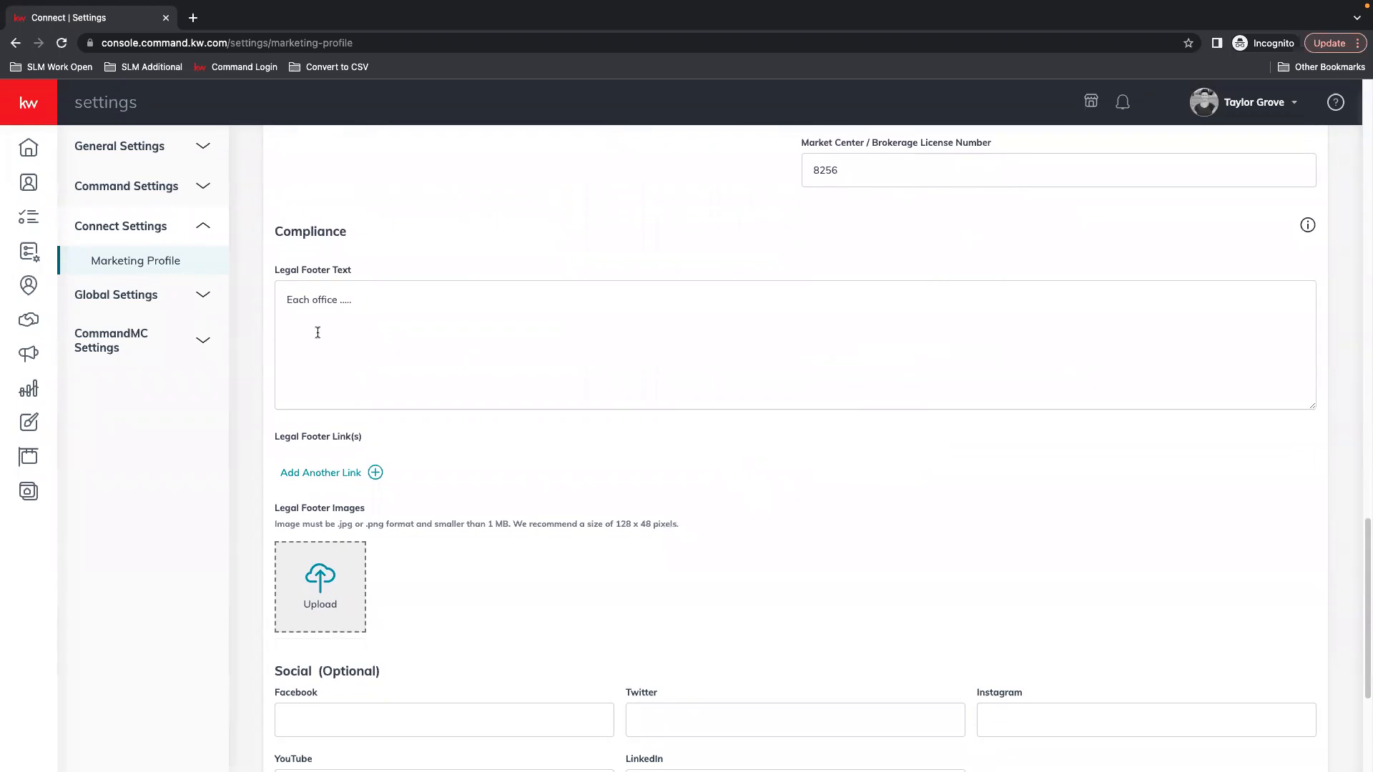
Add a new Legal Footer Link row below the legal footer text
{"action": "left_click", "coordinate": [489, 307]}
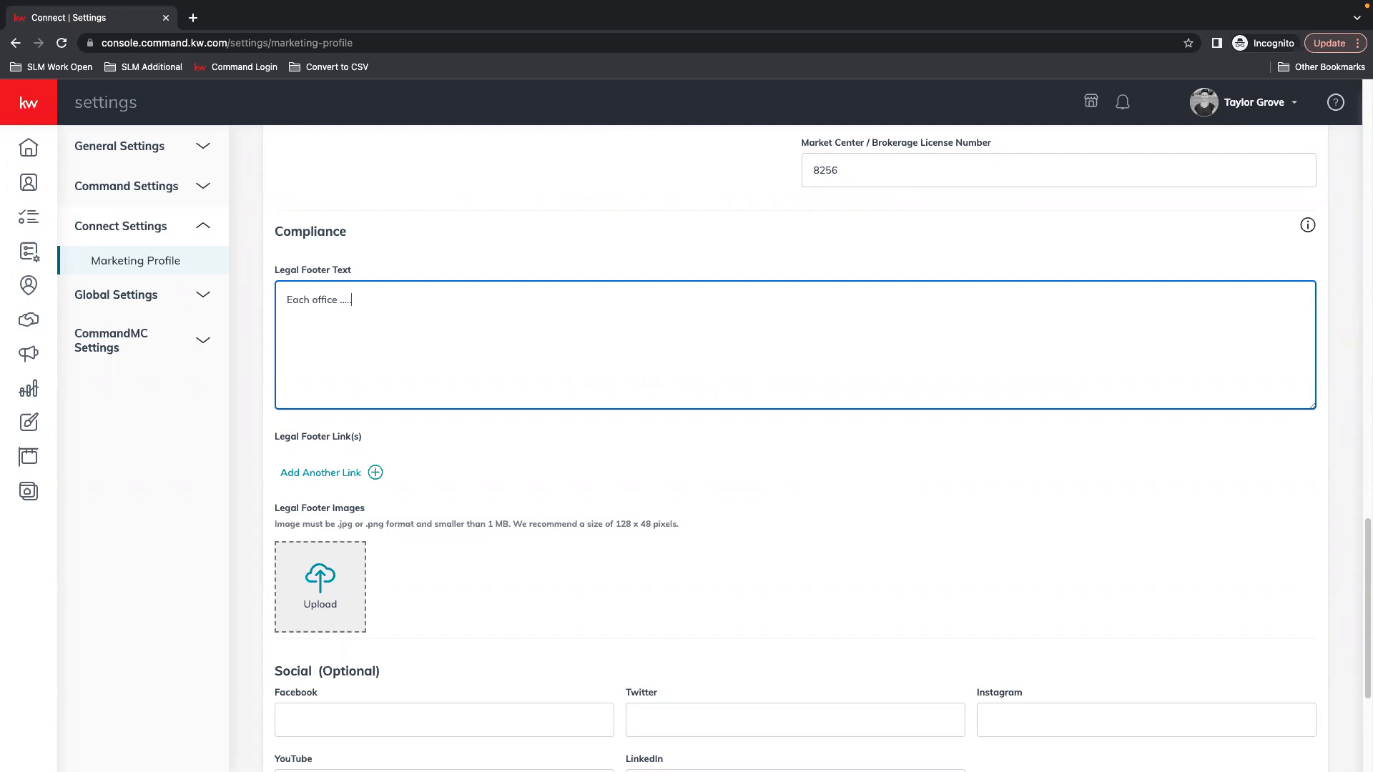
{"action": "scroll", "coordinate": [568, 422], "scroll_direction": "down", "scroll_amount": 1}
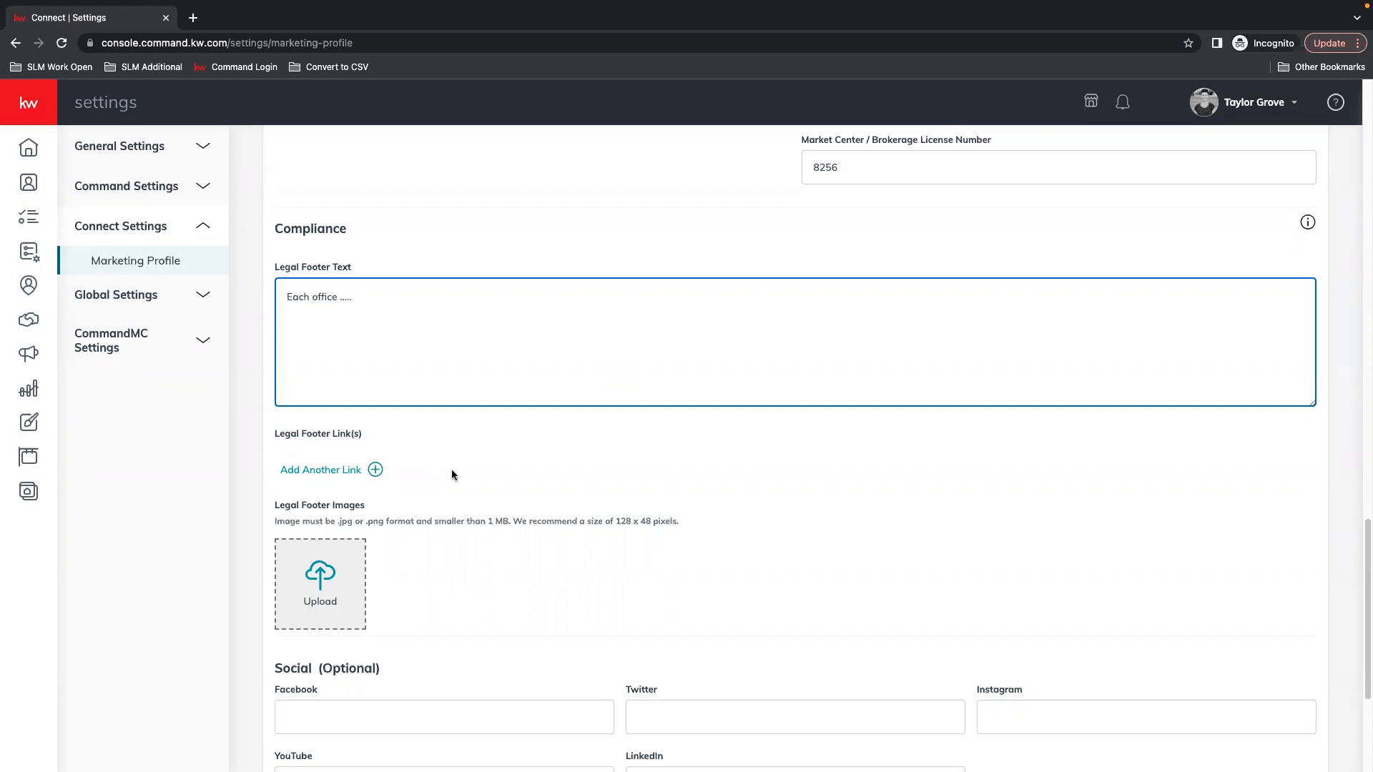
{"action": "key", "text": "Tab"}
{"action": "key", "text": "Return"}
{"action": "left_click", "coordinate": [318, 478]}
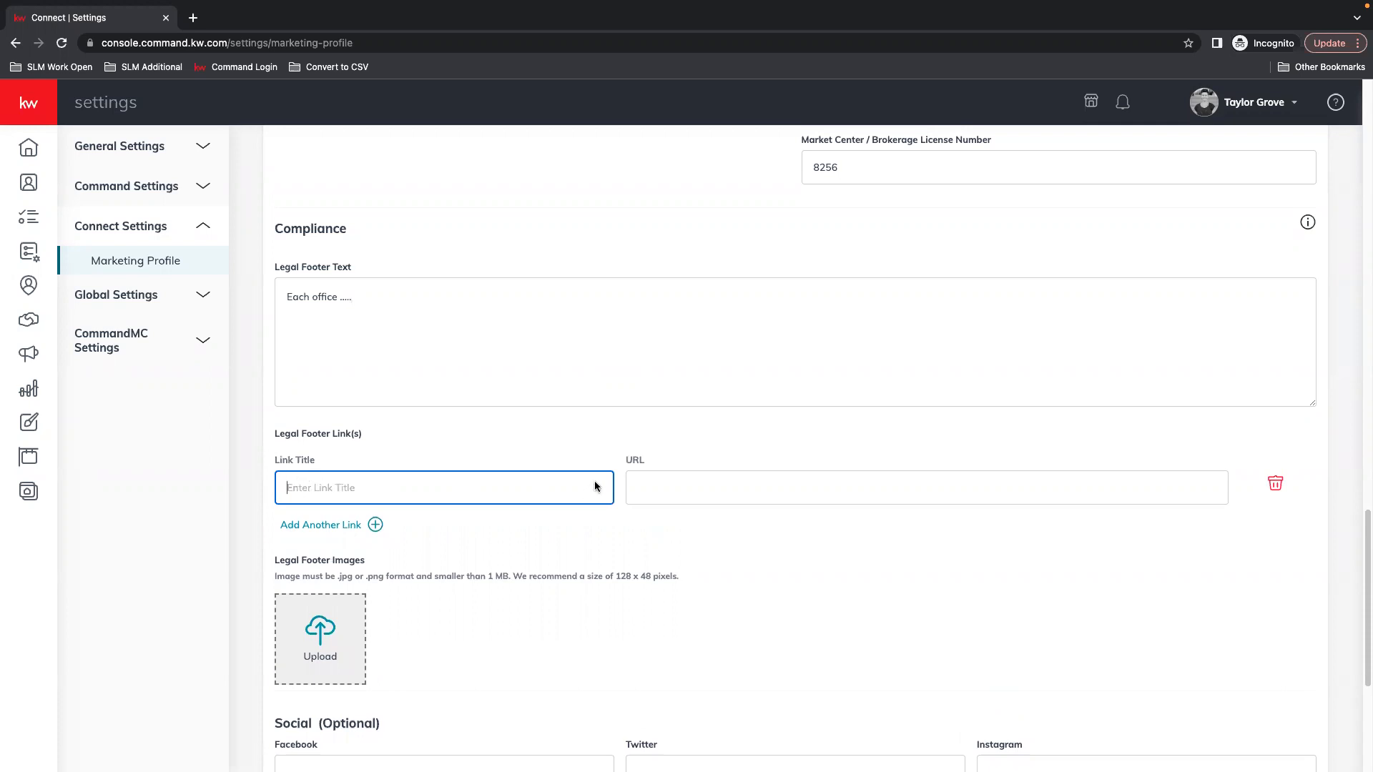
{"action": "key", "text": "Tab"}
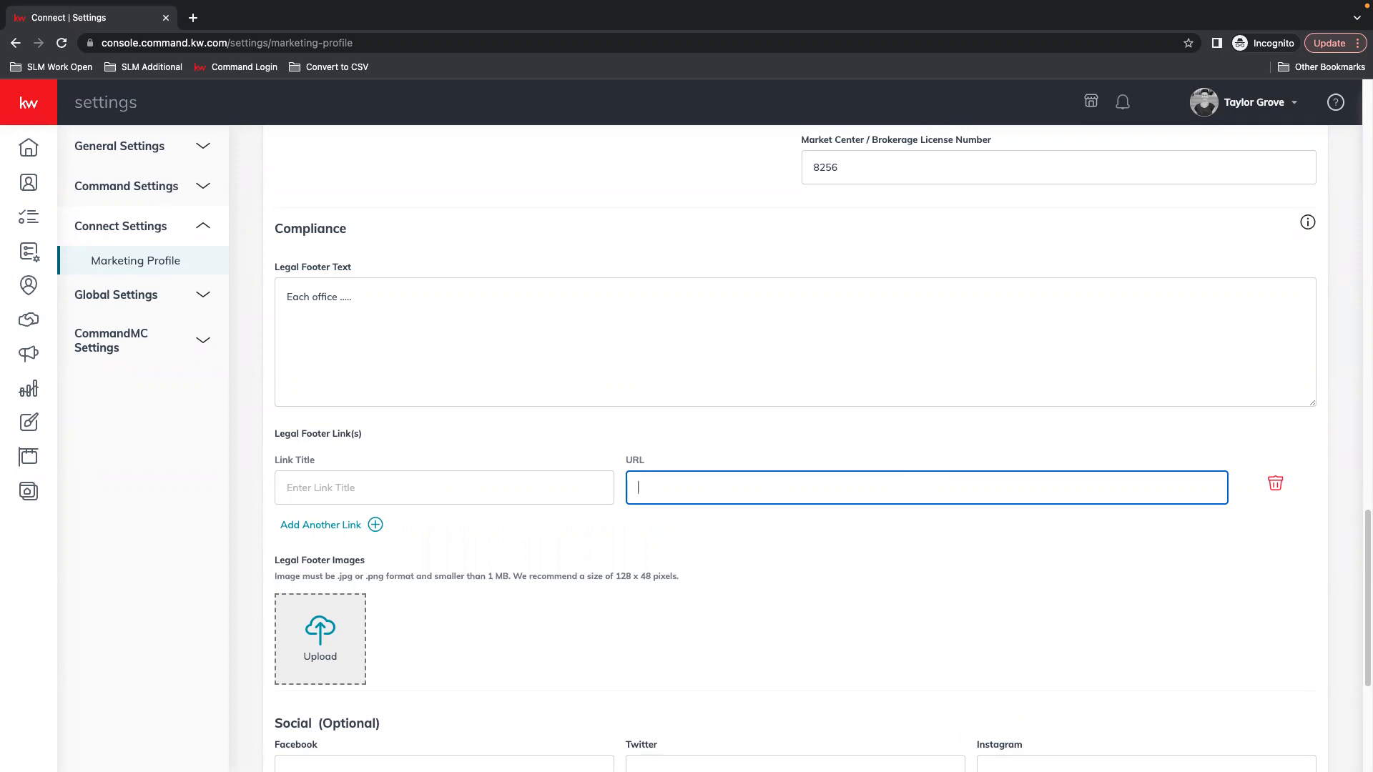
Adjust the end of the legal footer text and delete the empty footer link row
{"action": "left_click", "coordinate": [384, 288]}
{"action": "left_click_drag", "start_coordinate": [324, 297], "coordinate": [583, 323]}
{"action": "left_click", "coordinate": [482, 313]}
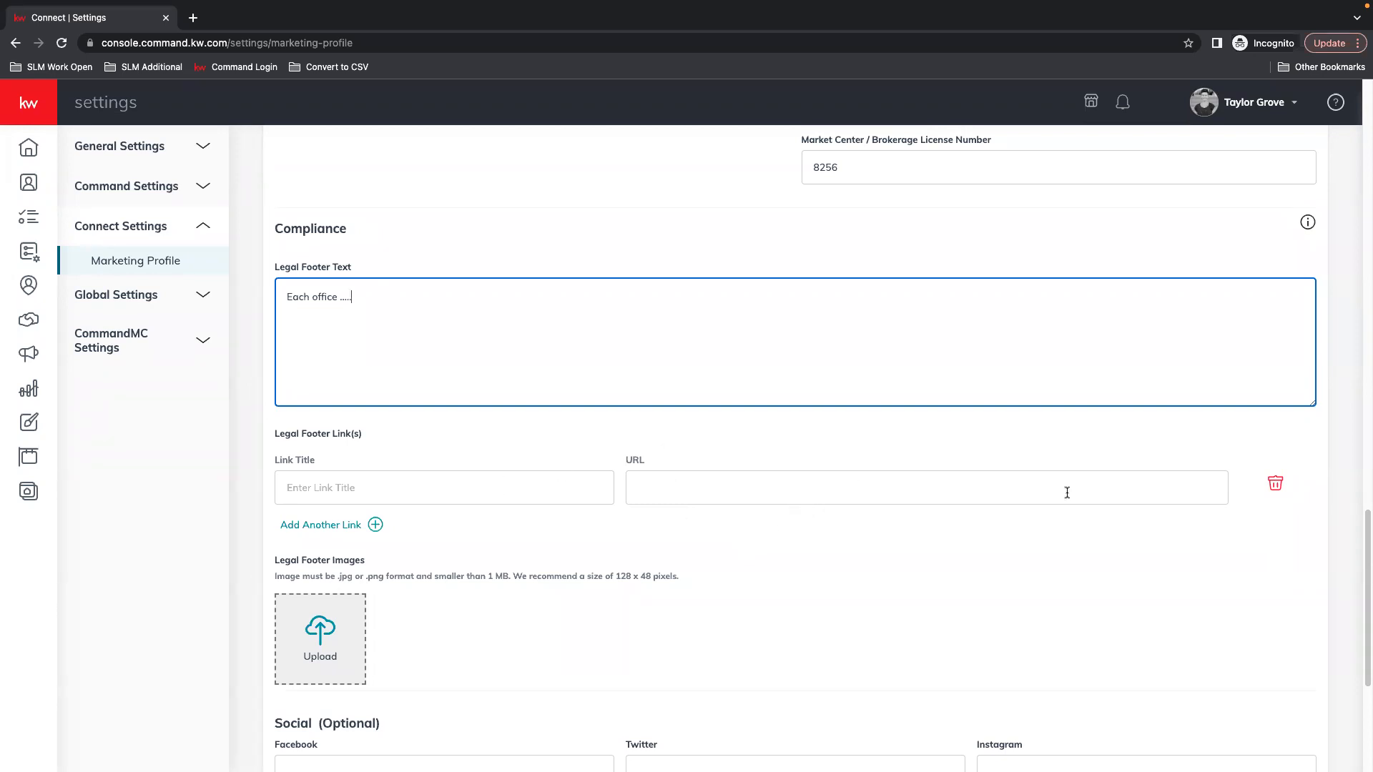
{"action": "left_click", "coordinate": [1277, 483]}
{"action": "scroll", "coordinate": [872, 506], "scroll_direction": "down", "scroll_amount": 2}
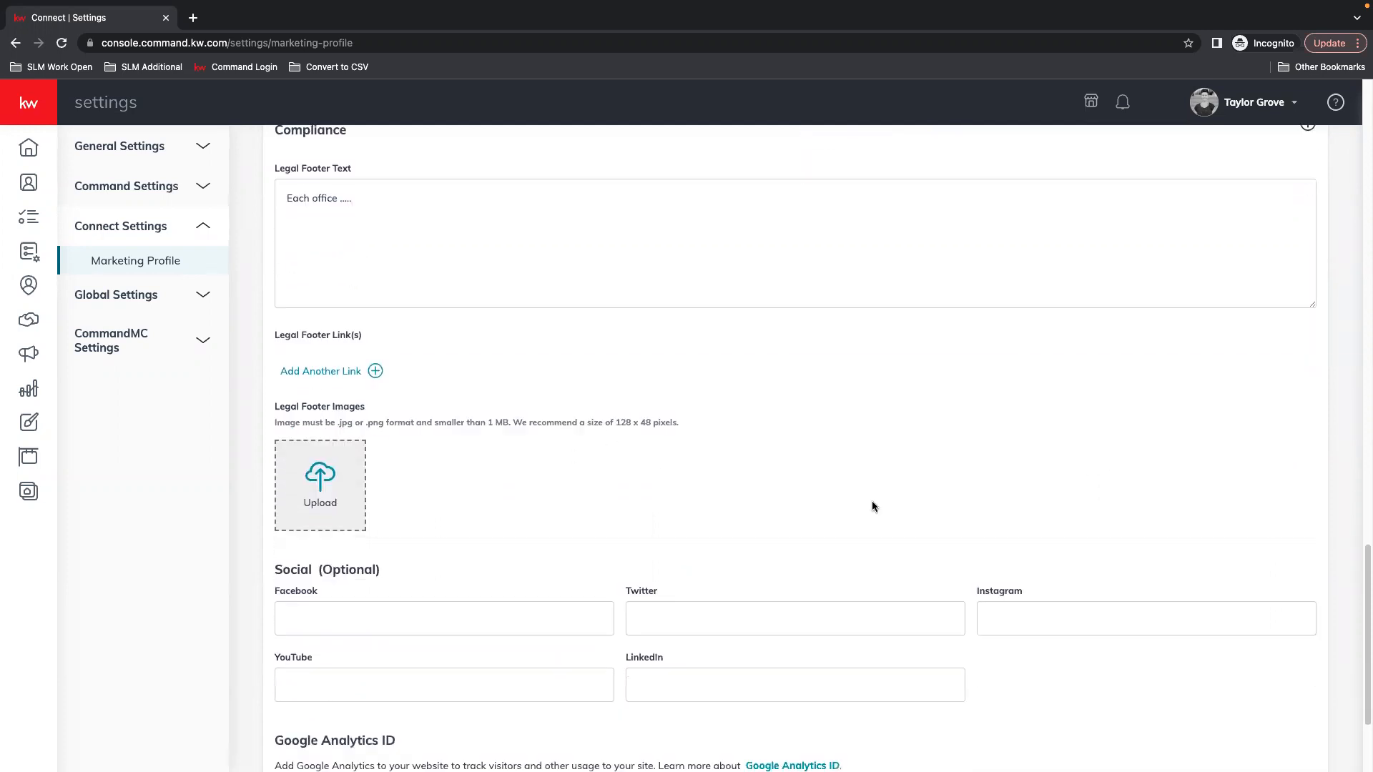
{"action": "scroll", "coordinate": [873, 507], "scroll_direction": "down", "scroll_amount": 3}
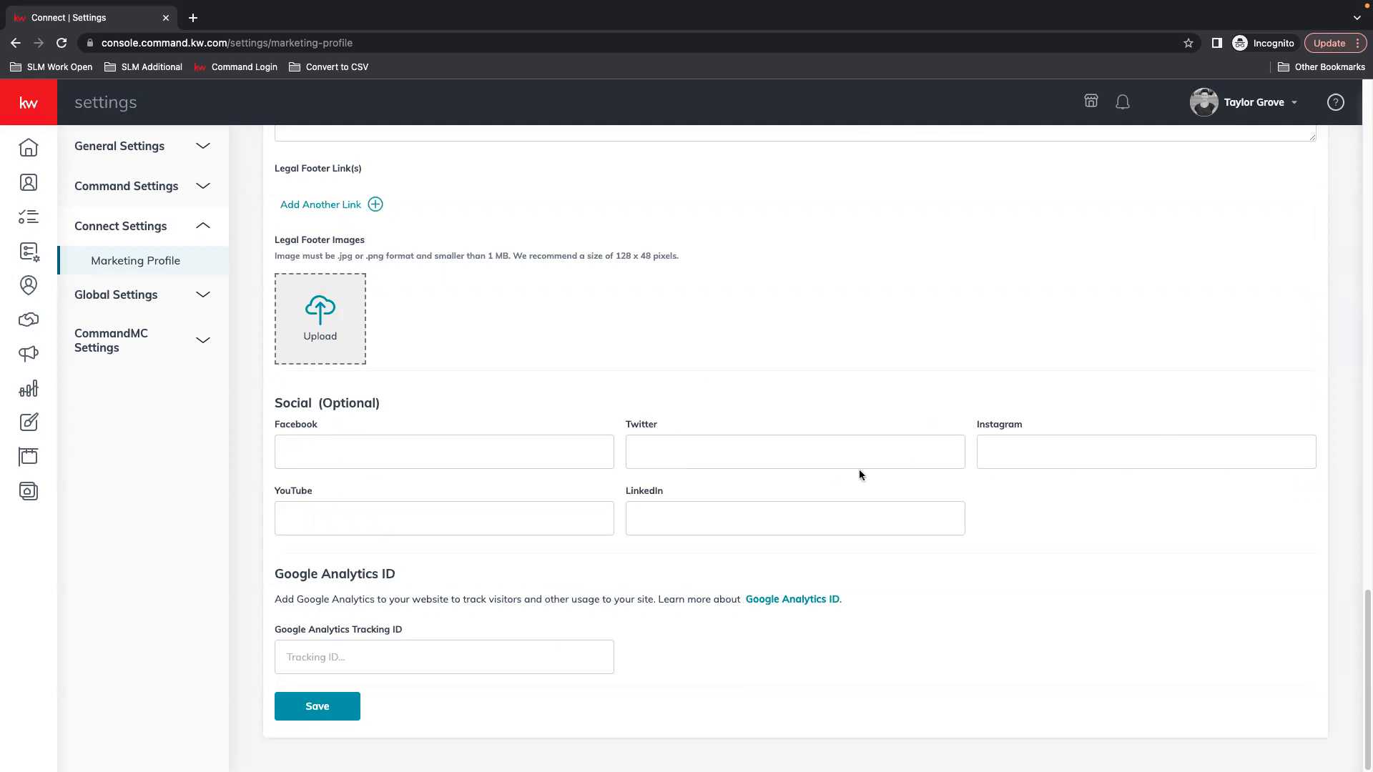
Save the Marketing Profile, then reopen it from Settings and scroll to My Details
{"action": "left_click", "coordinate": [316, 706]}
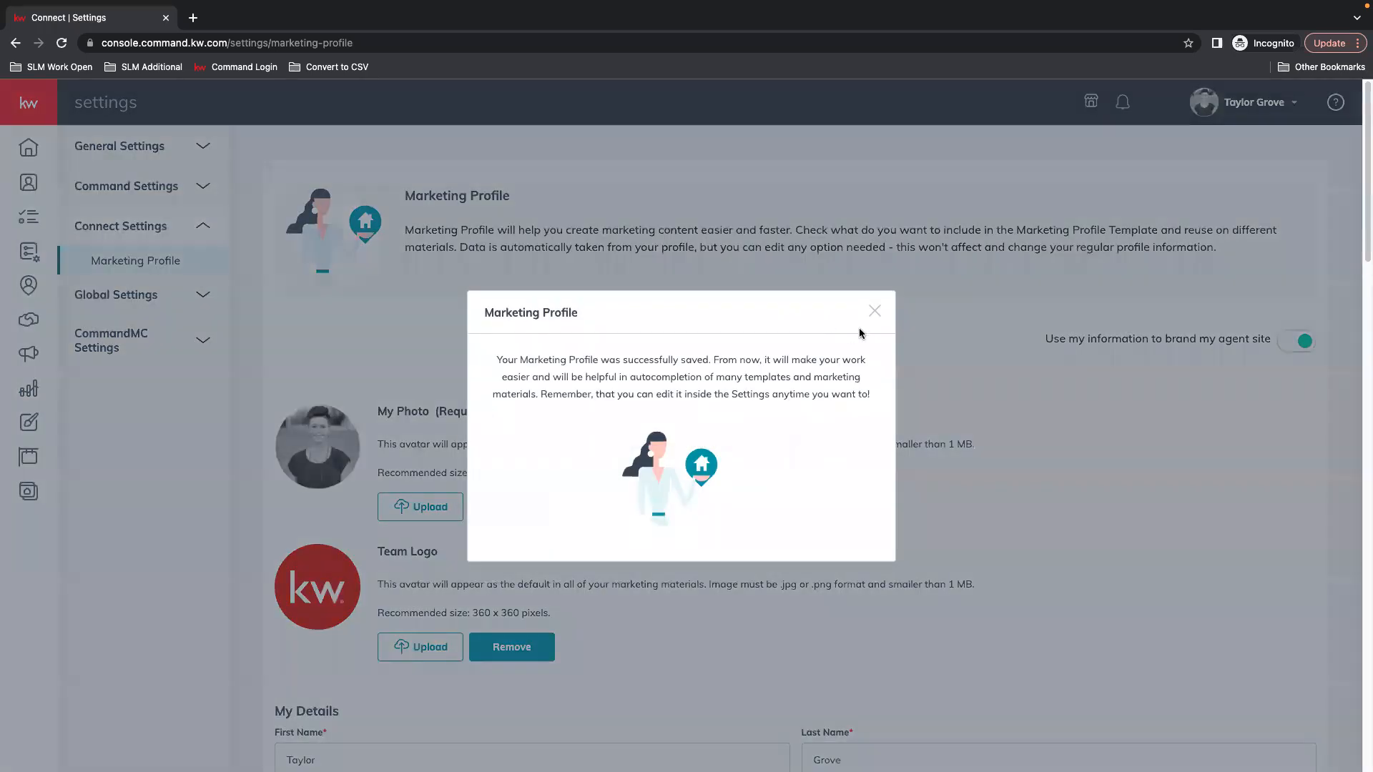
{"action": "left_click", "coordinate": [874, 311]}
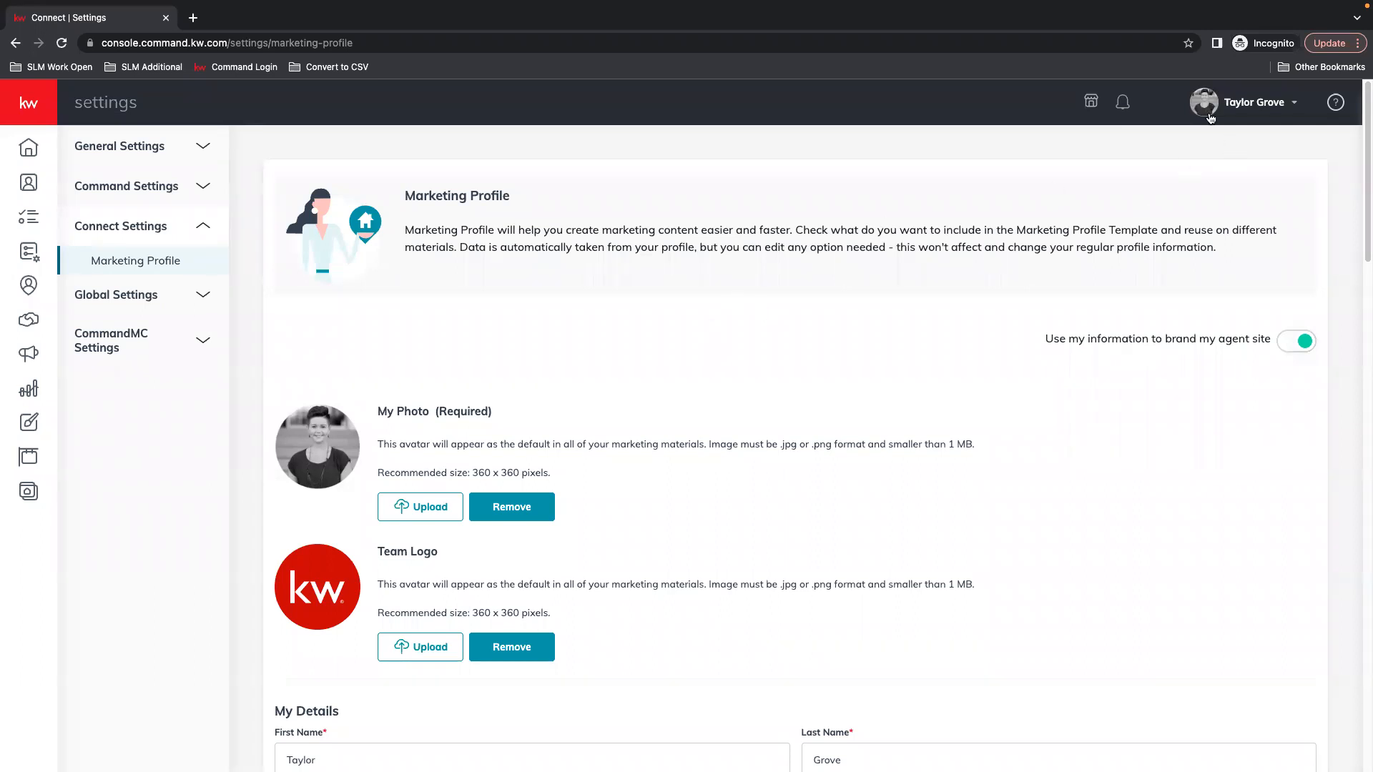
{"action": "left_click", "coordinate": [1247, 105]}
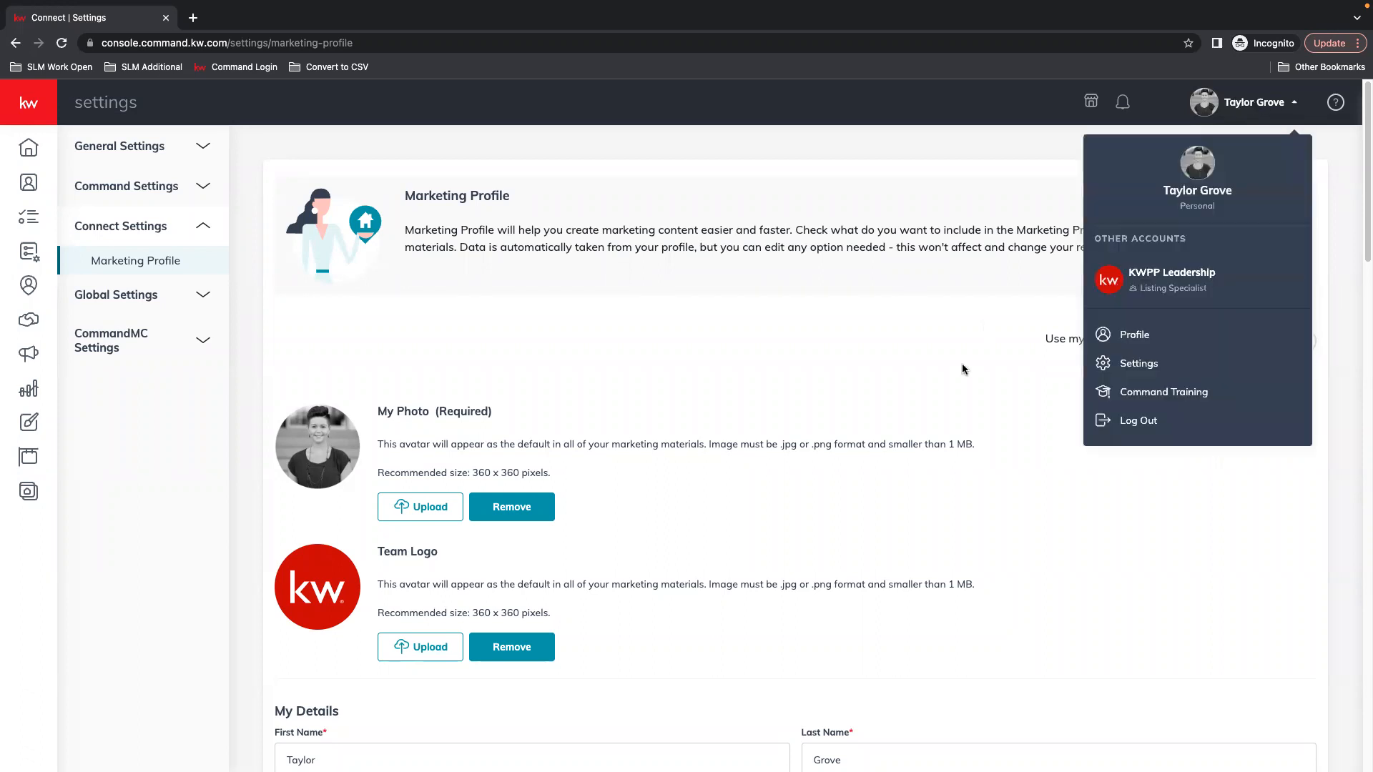
{"action": "left_click", "coordinate": [1143, 363]}
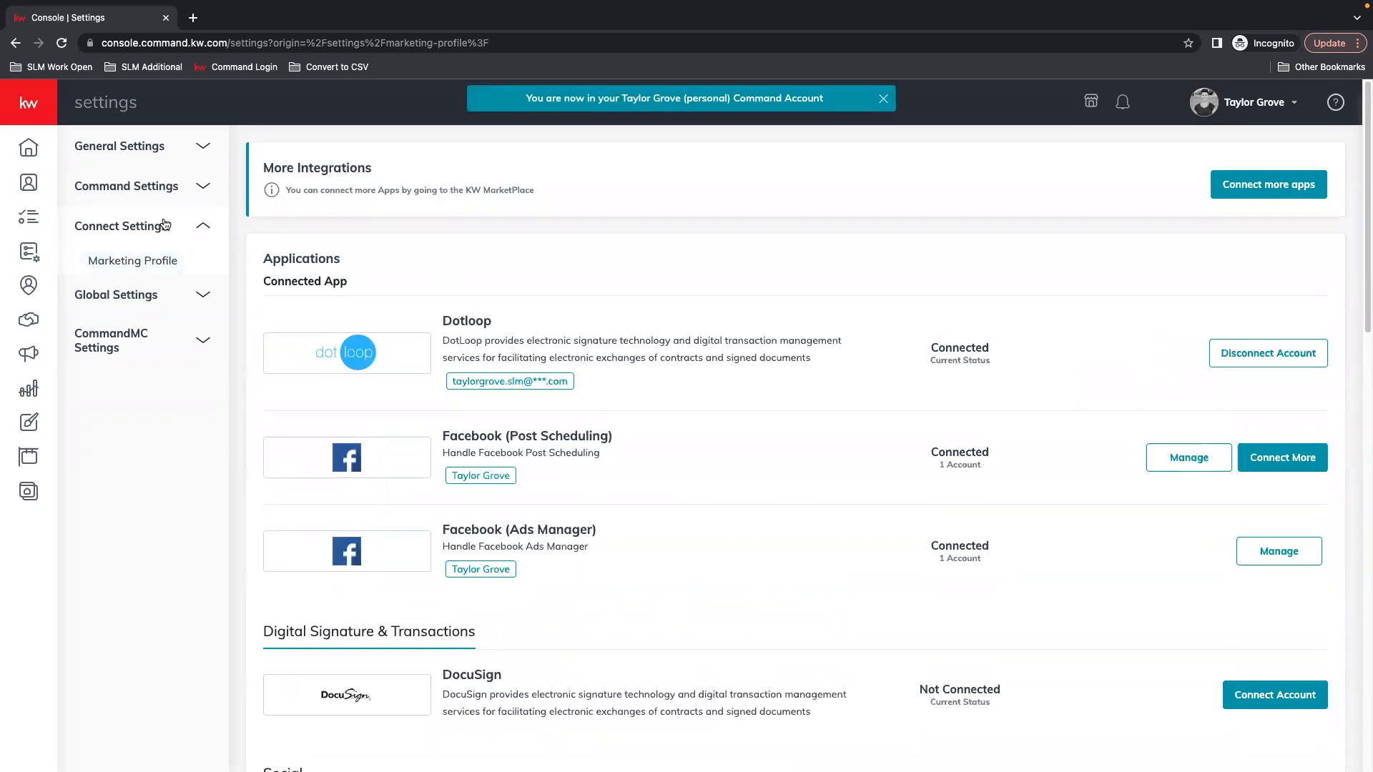
{"action": "left_click", "coordinate": [147, 265]}
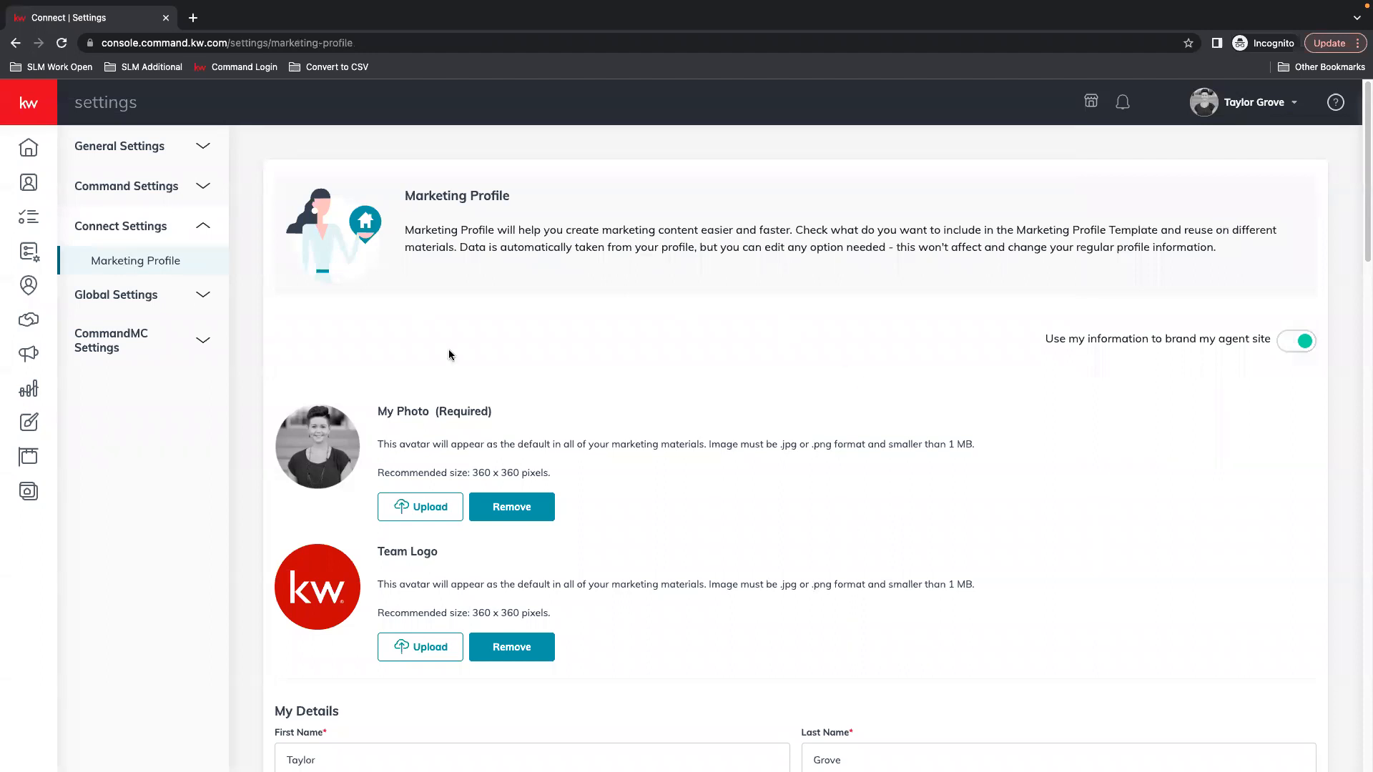
{"action": "scroll", "coordinate": [800, 322], "scroll_direction": "down", "scroll_amount": 3}
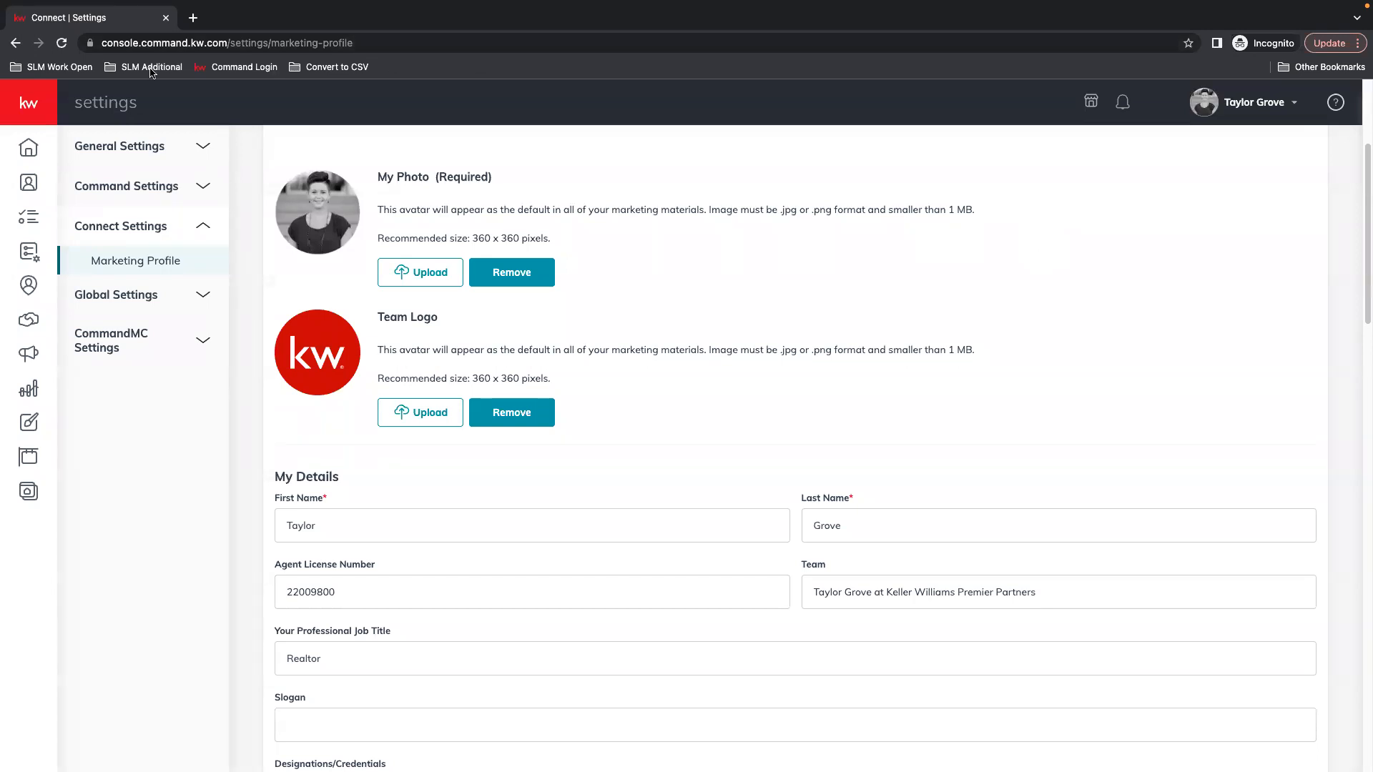
Load my.kw.com in a new tab and open Logos and Branding from the Marketing page
{"action": "left_click", "coordinate": [195, 20]}
{"action": "type", "text": "my.kw.com"}
{"action": "key", "text": "Return"}
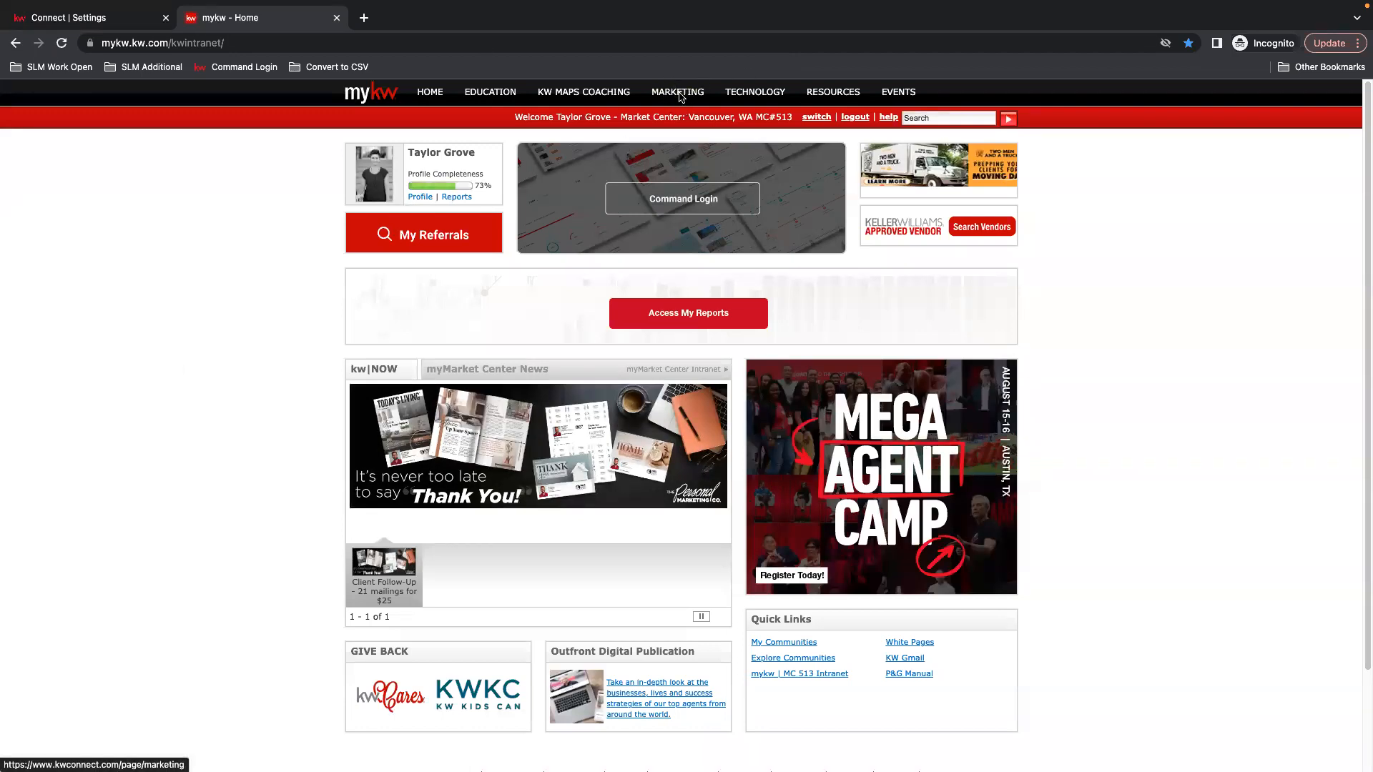
{"action": "left_click", "coordinate": [679, 94]}
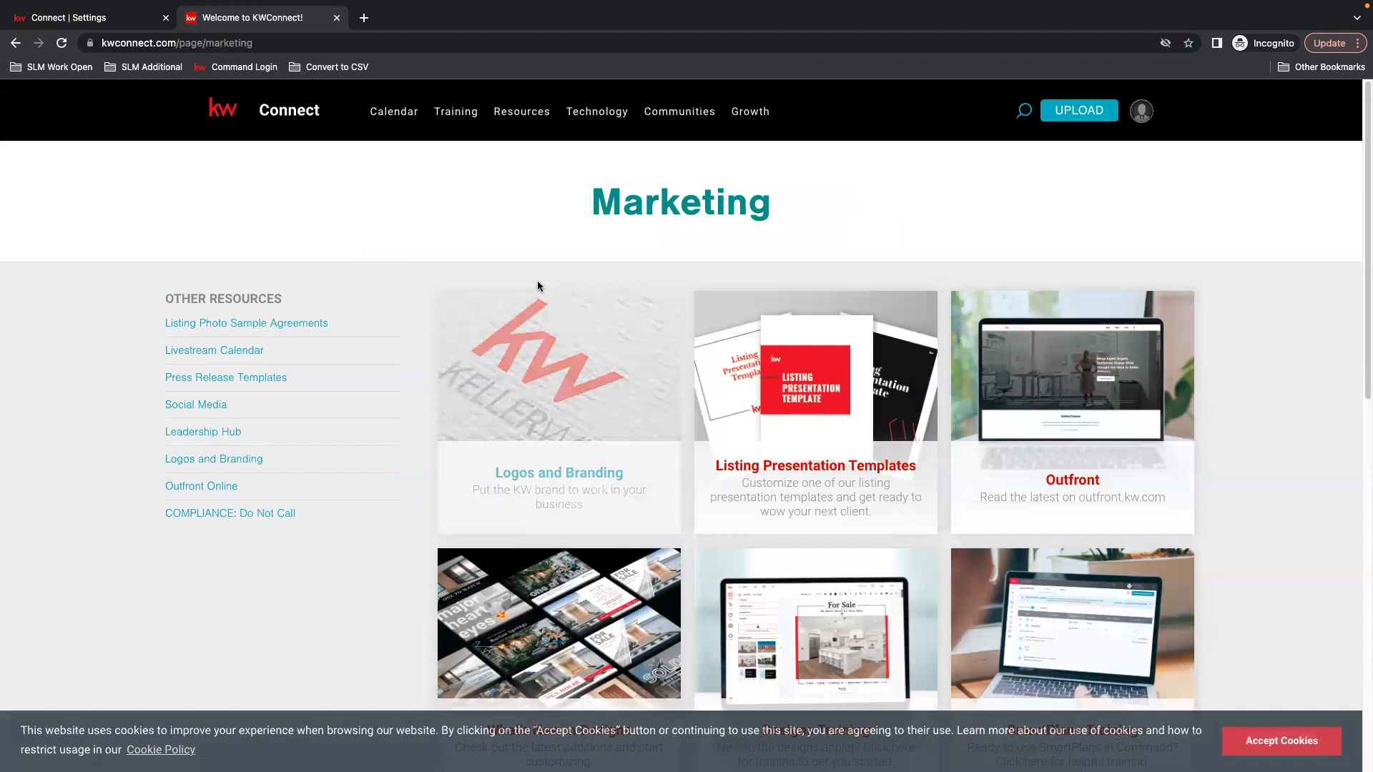
{"action": "left_click", "coordinate": [556, 479]}
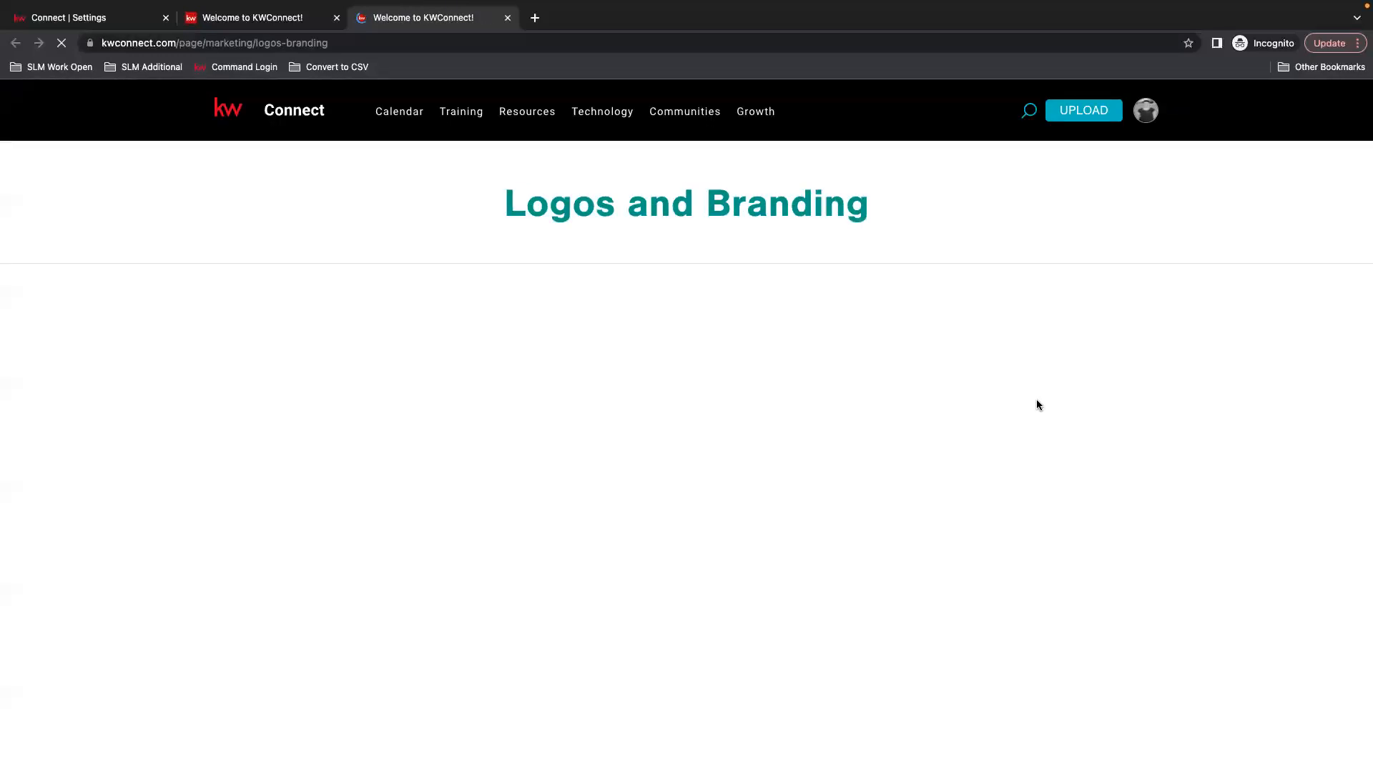
Search logos for market center 513 (Premier Partners), browse the results, then close the tab
{"action": "scroll", "coordinate": [1094, 422], "scroll_direction": "down", "scroll_amount": 4}
{"action": "scroll", "coordinate": [1111, 430], "scroll_direction": "down", "scroll_amount": 5}
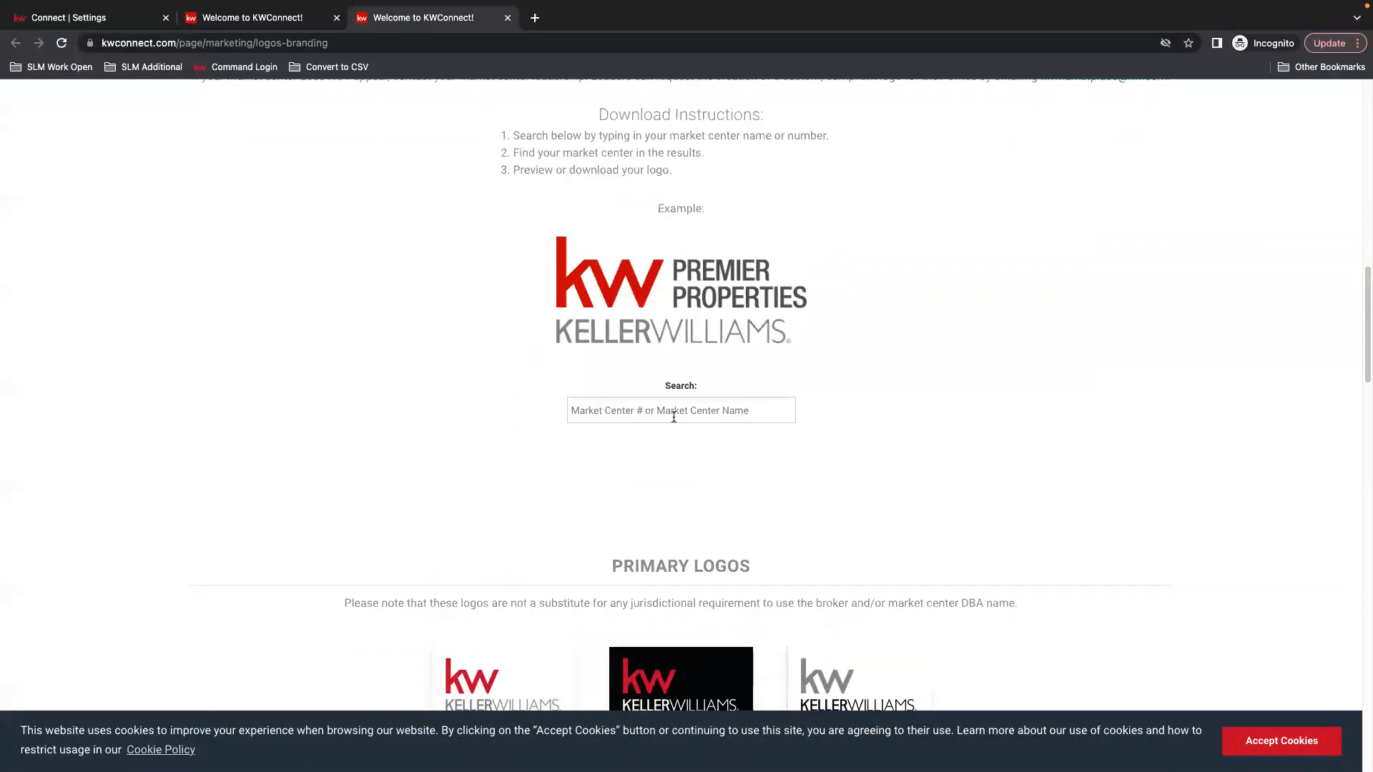
{"action": "type", "text": "513"}
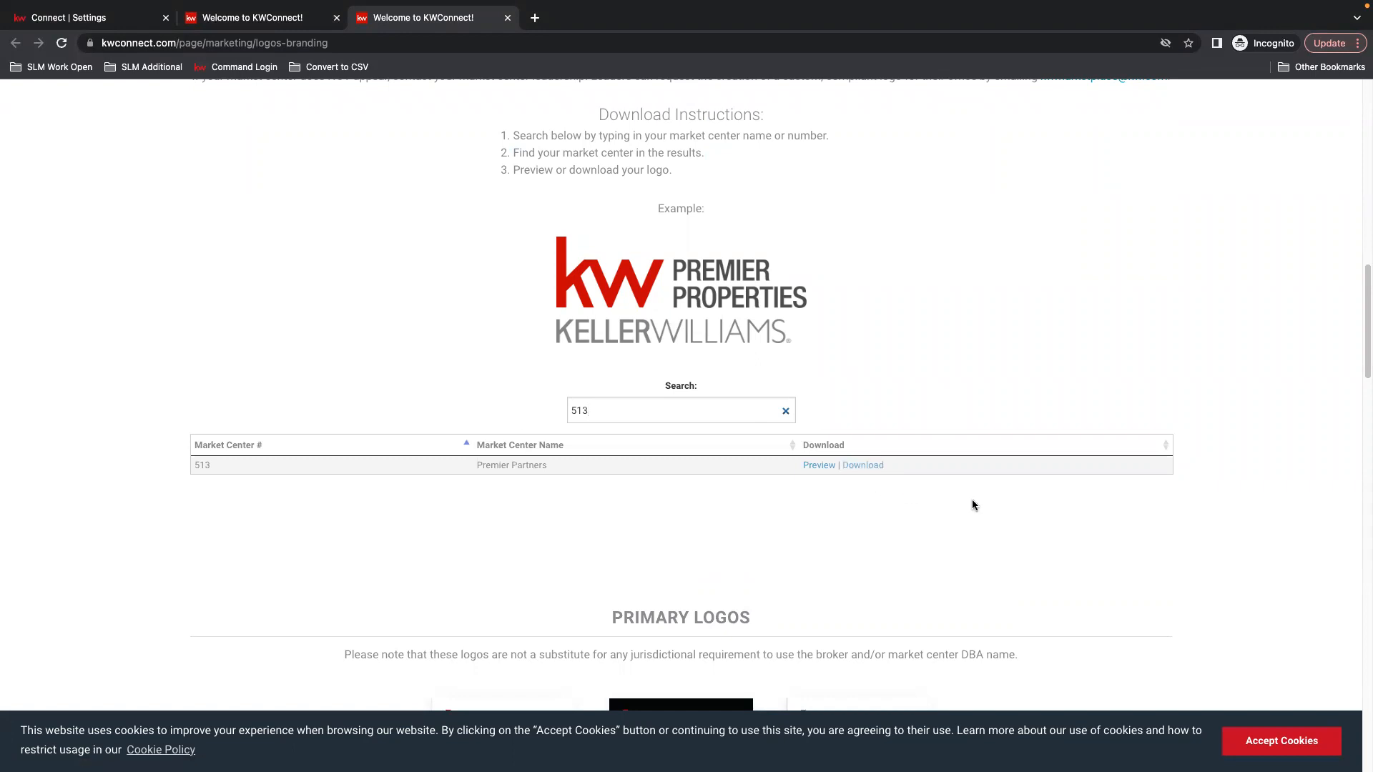
{"action": "scroll", "coordinate": [951, 487], "scroll_direction": "down", "scroll_amount": 7}
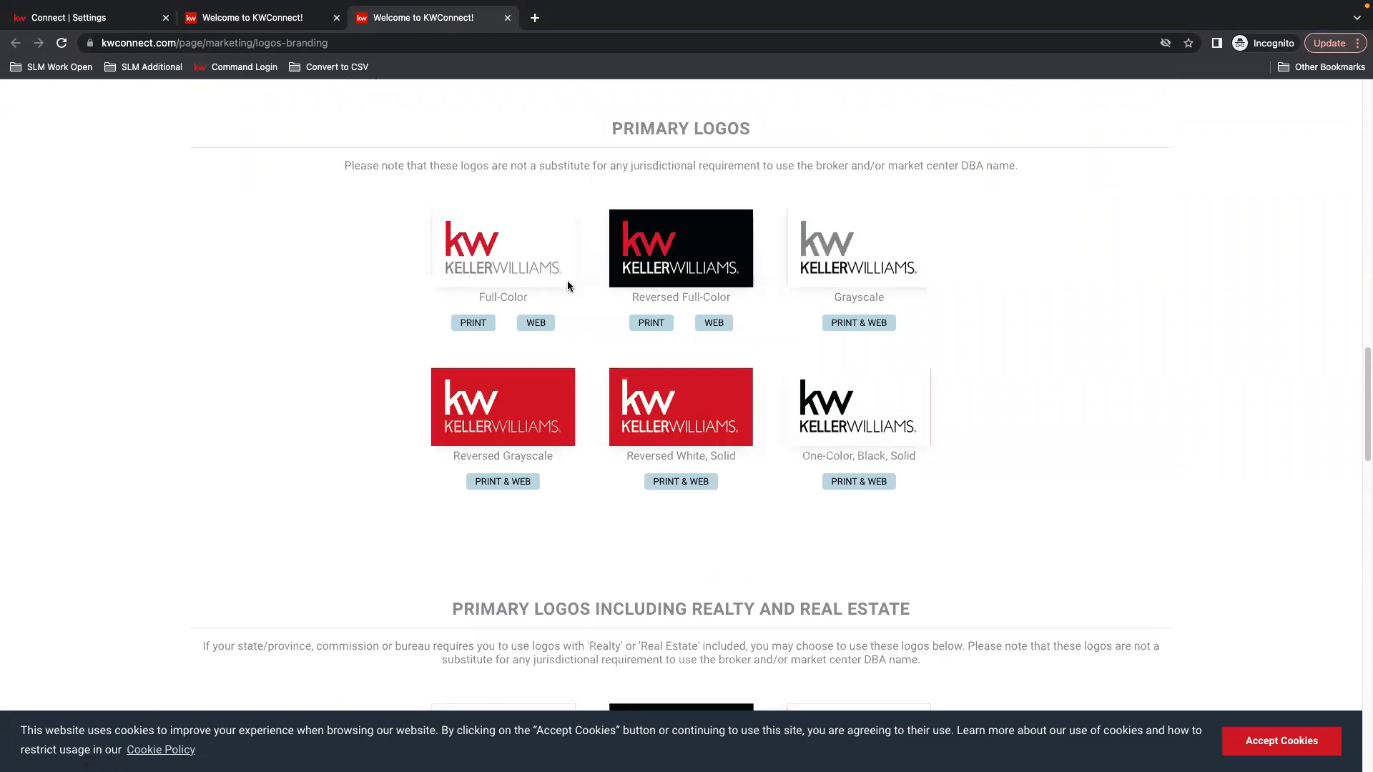
{"action": "scroll", "coordinate": [1001, 368], "scroll_direction": "down", "scroll_amount": 5}
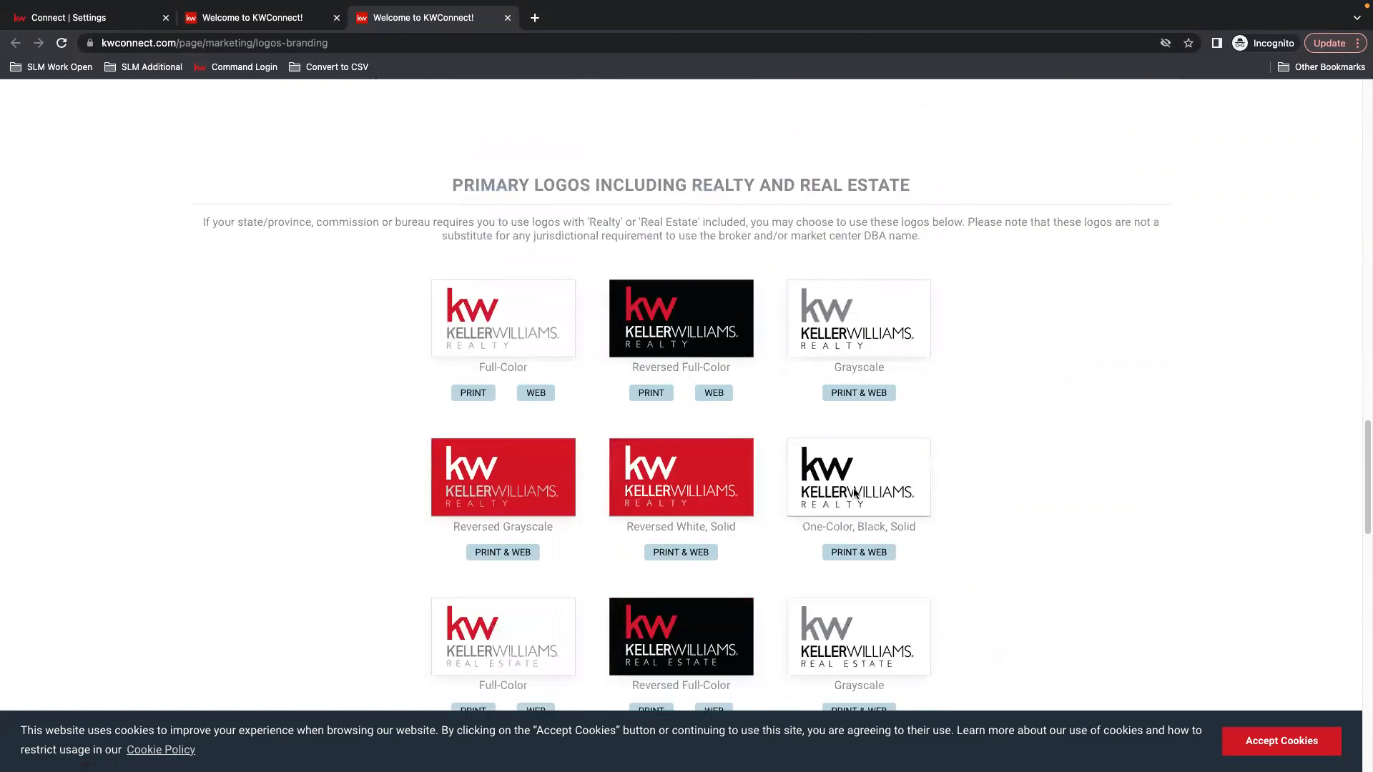
{"action": "scroll", "coordinate": [452, 393], "scroll_direction": "down", "scroll_amount": 4}
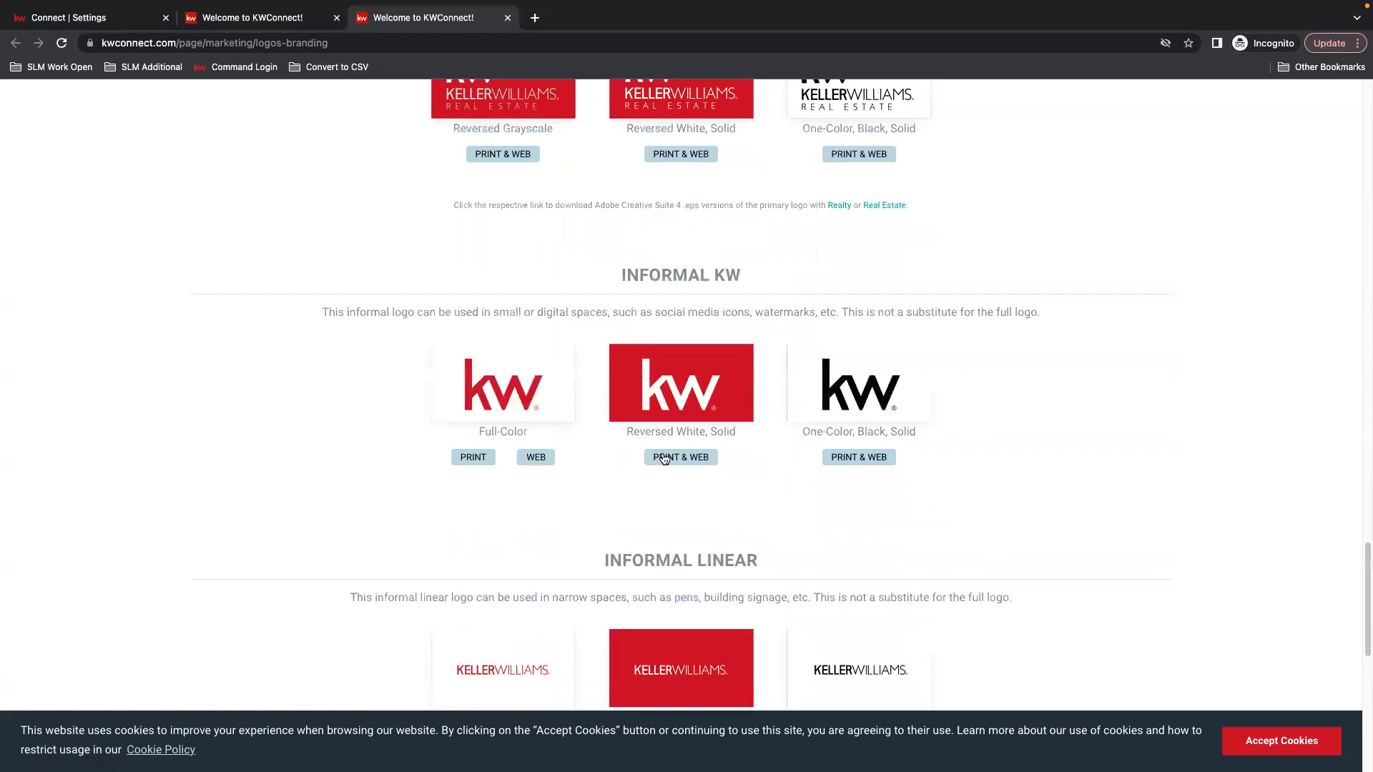
{"action": "scroll", "coordinate": [1096, 430], "scroll_direction": "up", "scroll_amount": 8}
{"action": "scroll", "coordinate": [1100, 432], "scroll_direction": "up", "scroll_amount": 15}
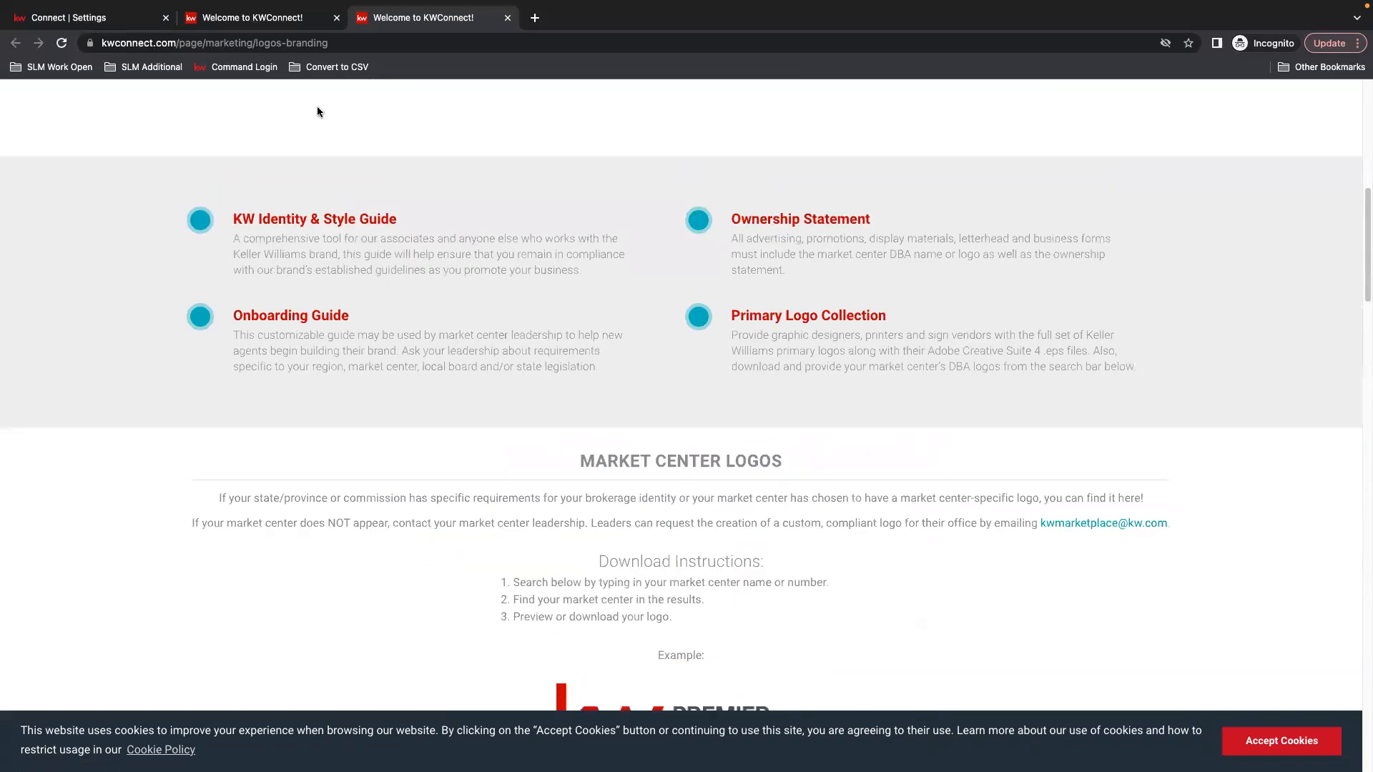
{"action": "left_click", "coordinate": [507, 18]}
Close the KWConnect tab and expand the left navigation labels via the kw logo
{"action": "left_click", "coordinate": [337, 18]}
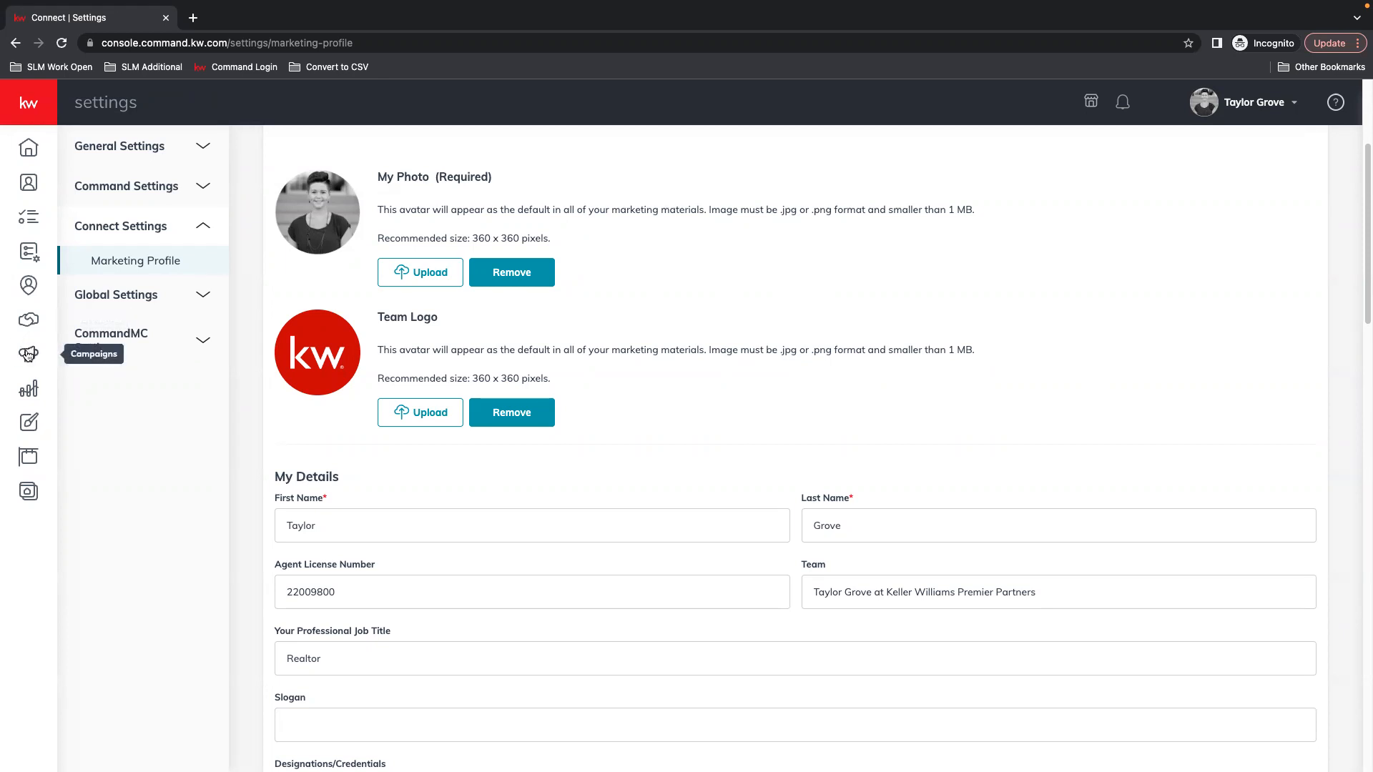
{"action": "left_click", "coordinate": [24, 94]}
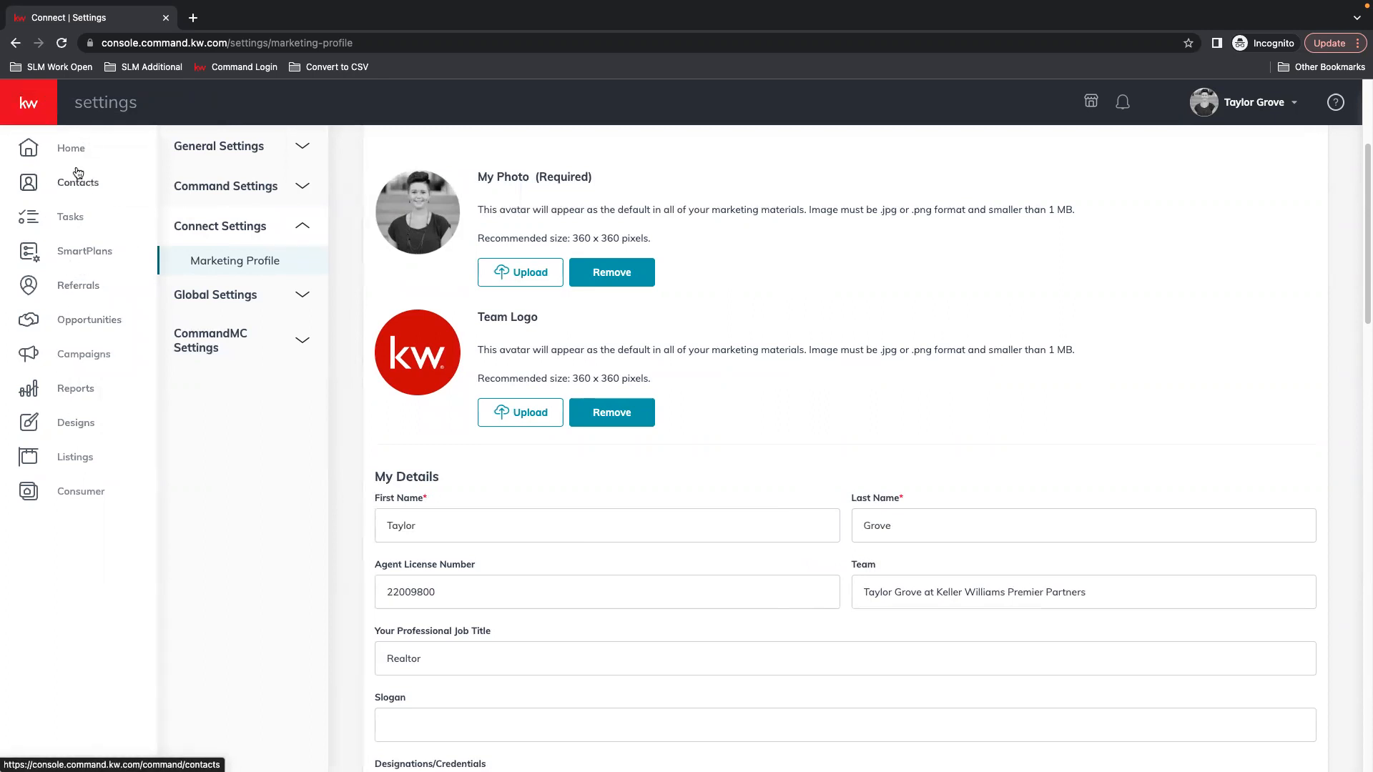
Go to Campaigns and view the Direct Mail tab with the VALENTINES DAY PIE draft
{"action": "left_click", "coordinate": [33, 355]}
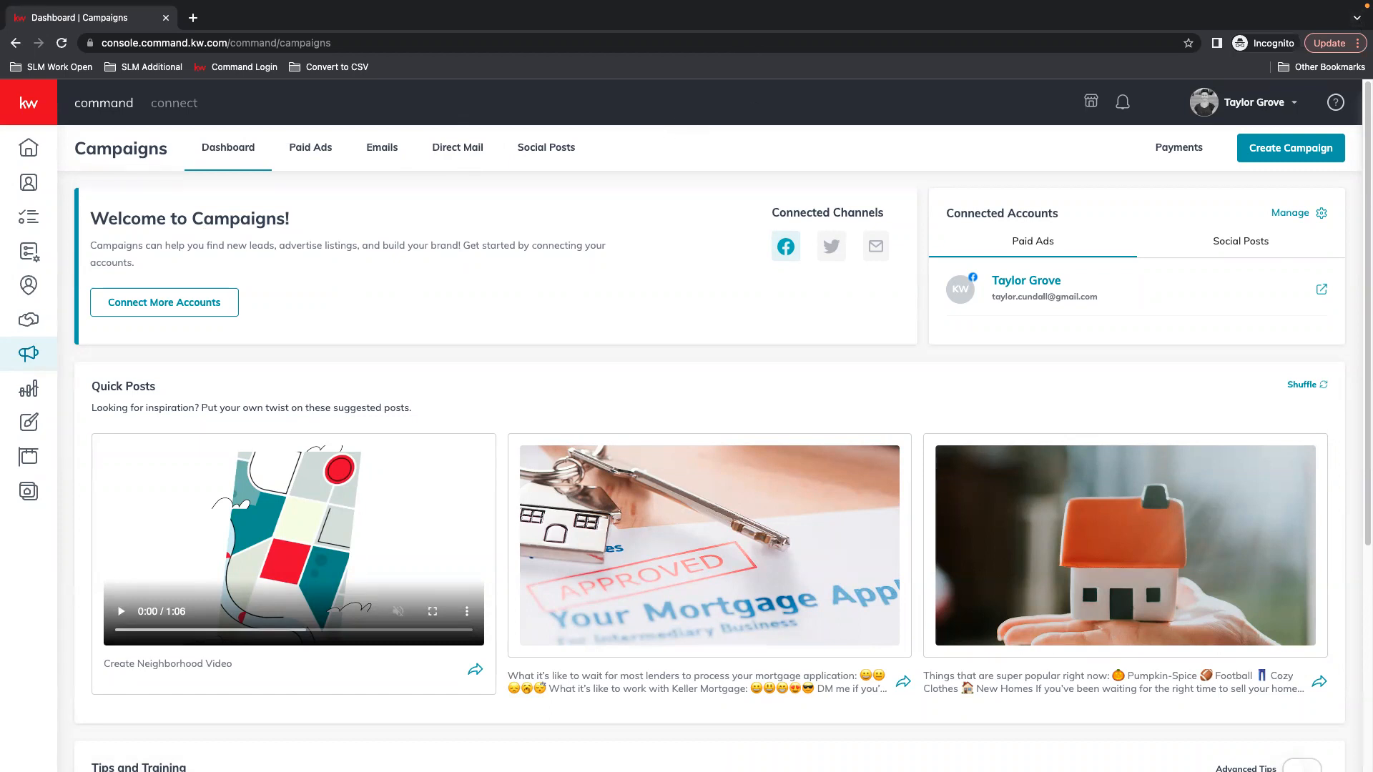
{"action": "left_click", "coordinate": [449, 147]}
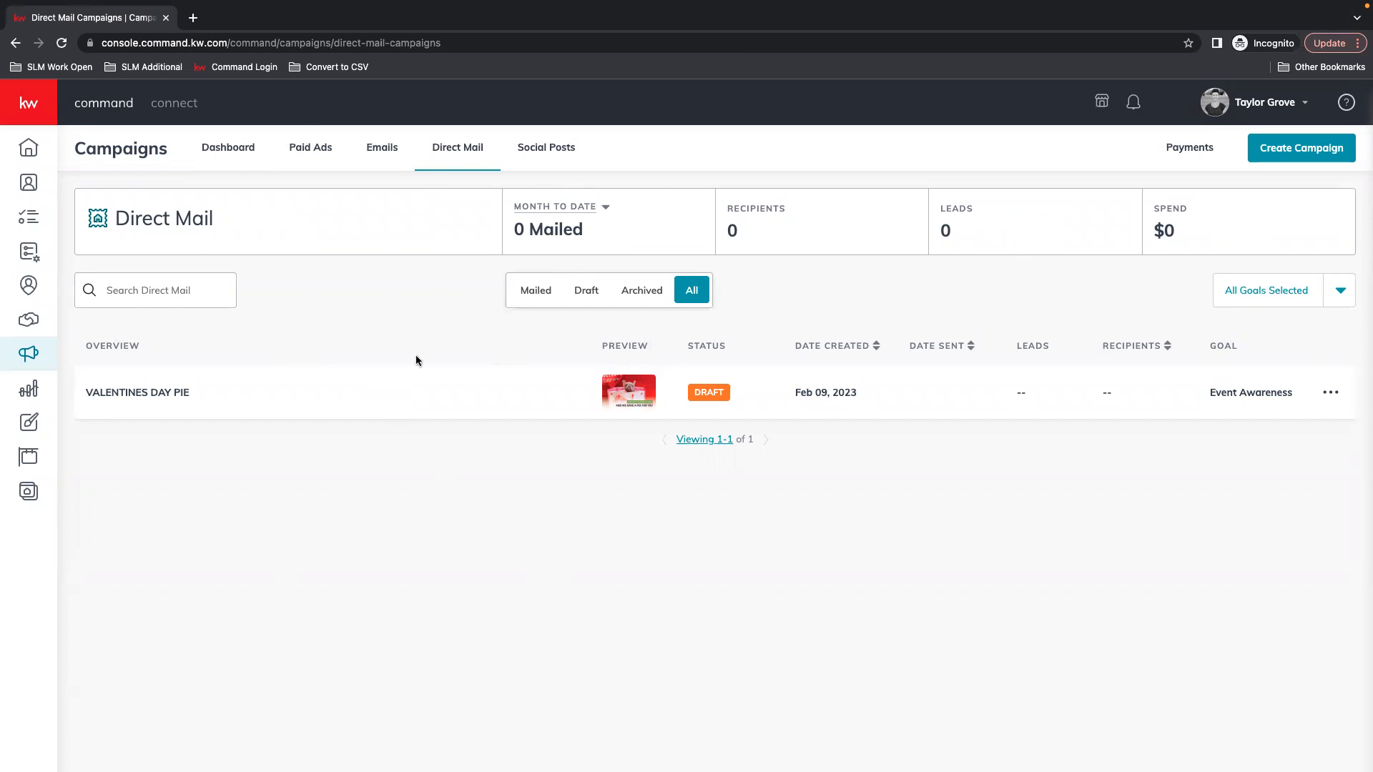
Keep the mailing totals at Month to Date, then open the Payments profile
{"action": "left_click", "coordinate": [576, 207]}
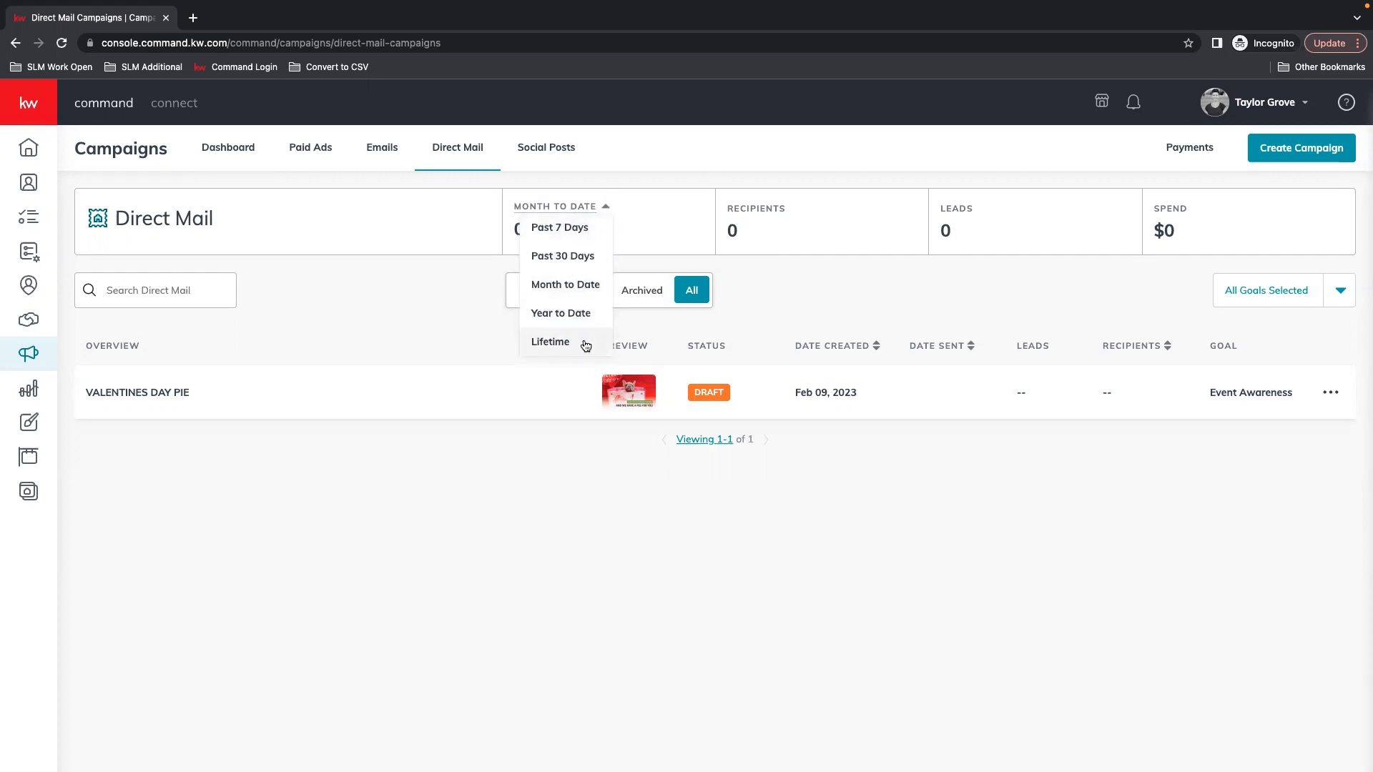
{"action": "left_click", "coordinate": [432, 257]}
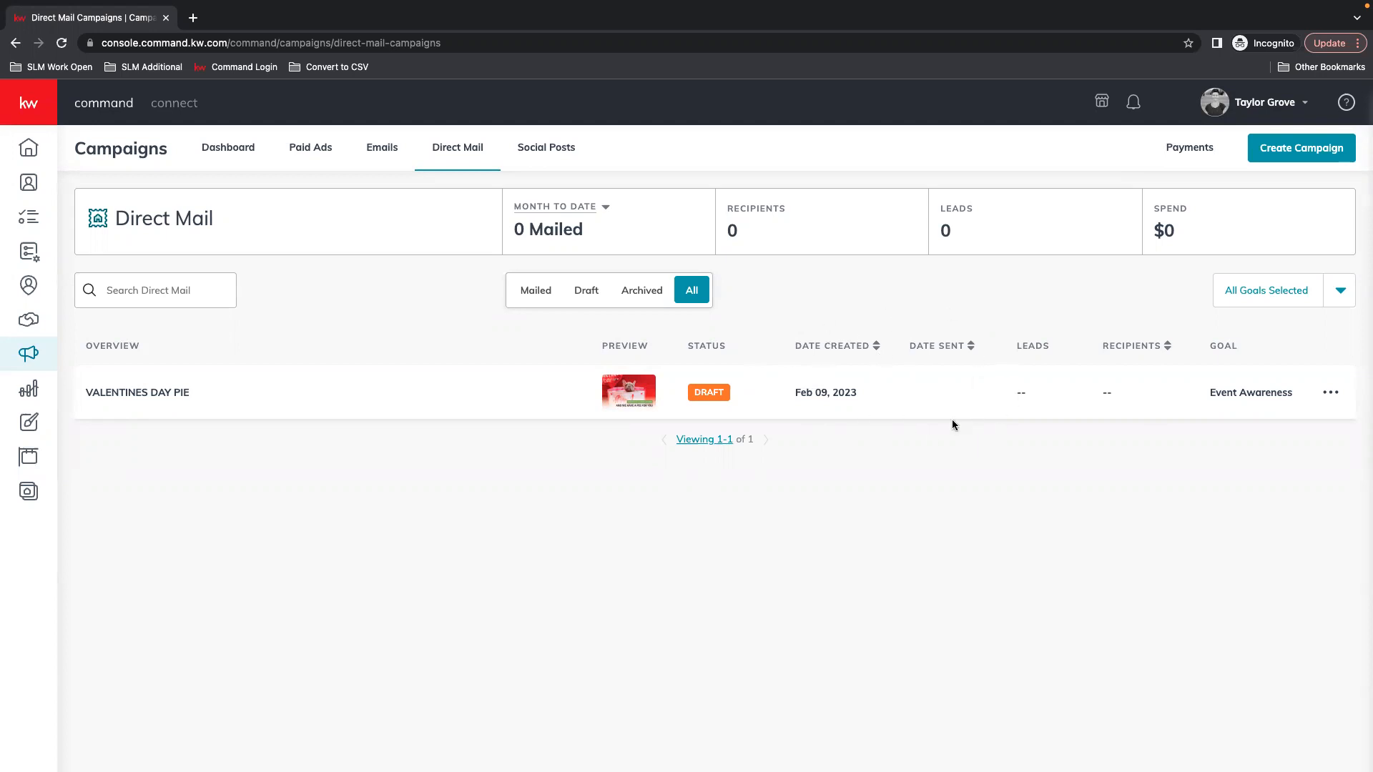
{"action": "left_click_drag", "start_coordinate": [1005, 399], "coordinate": [1030, 409]}
{"action": "left_click", "coordinate": [1026, 407]}
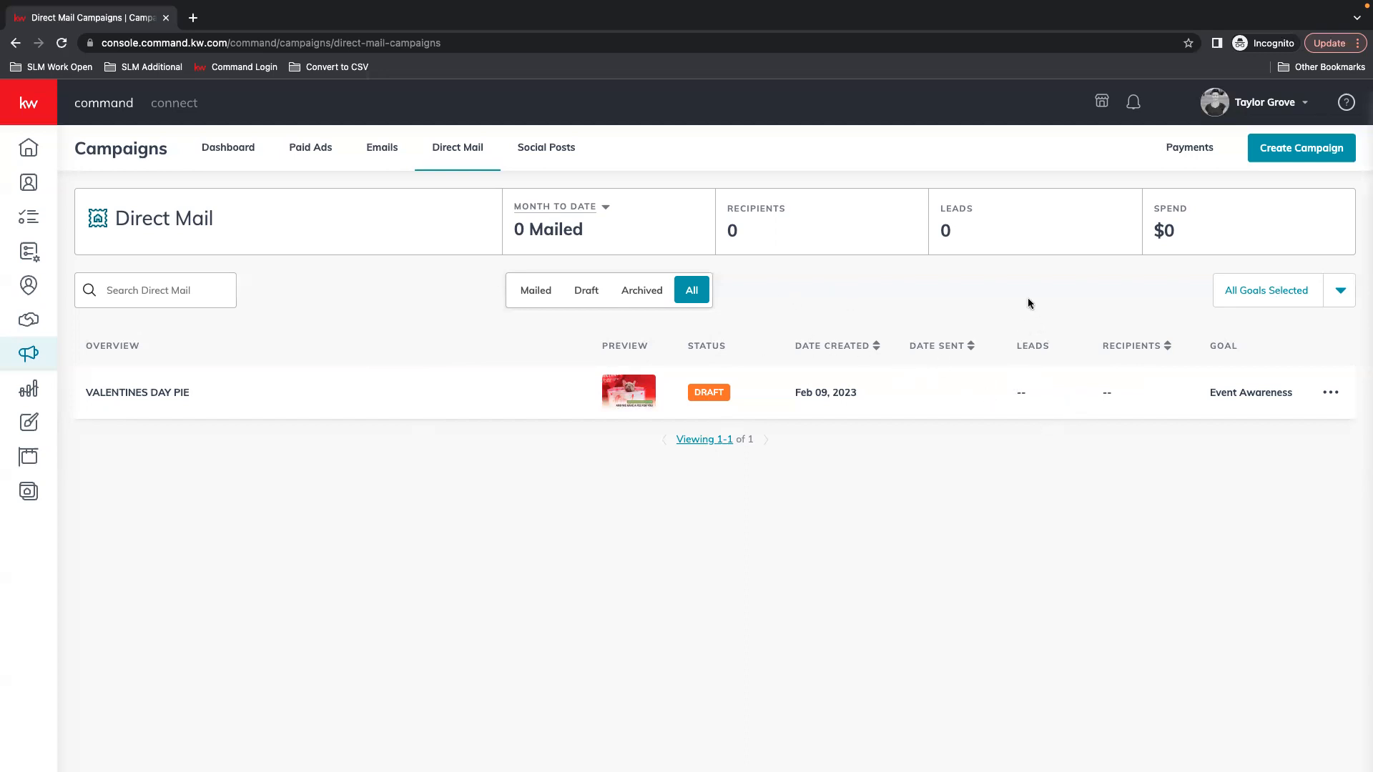
{"action": "left_click", "coordinate": [1196, 148]}
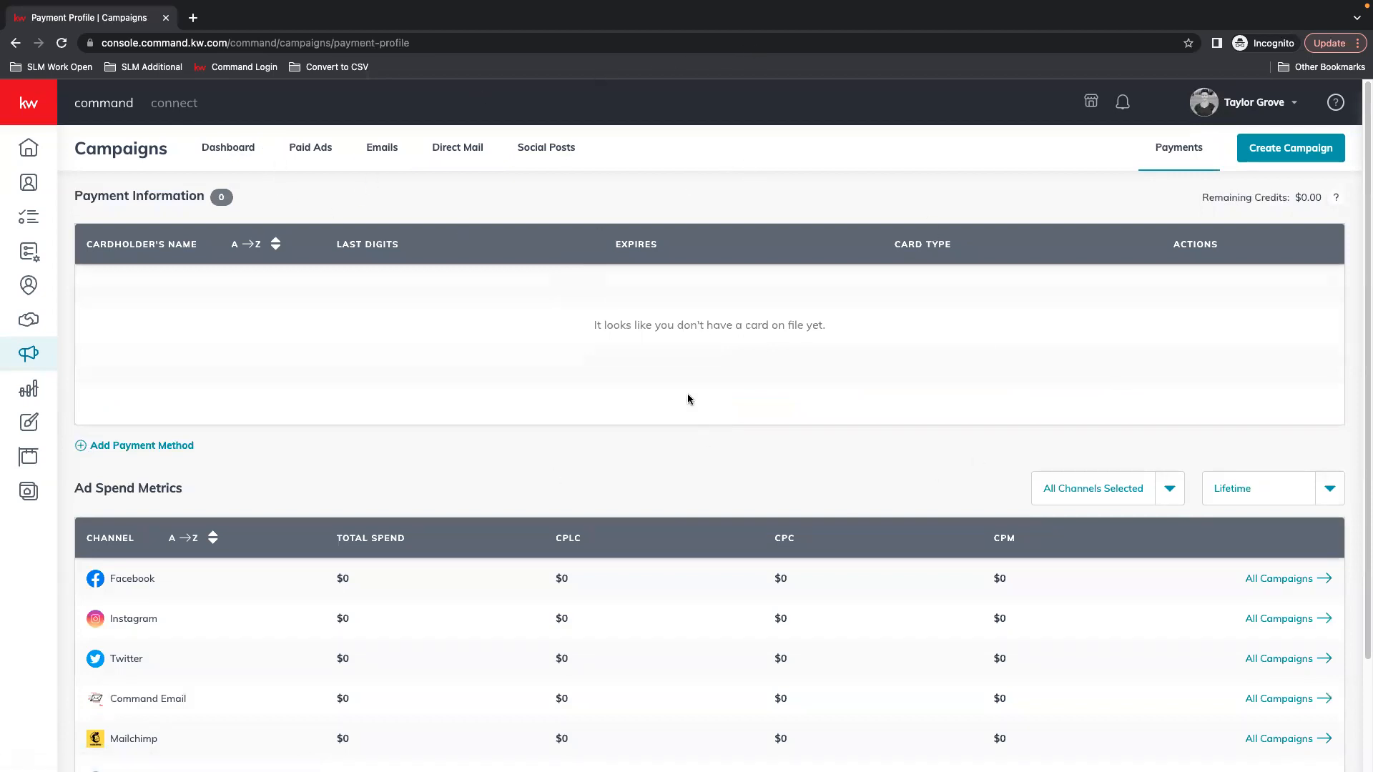
Cancel the Add Card form without saving and review the $0 Lifetime ad spend per channel
{"action": "left_click", "coordinate": [141, 447]}
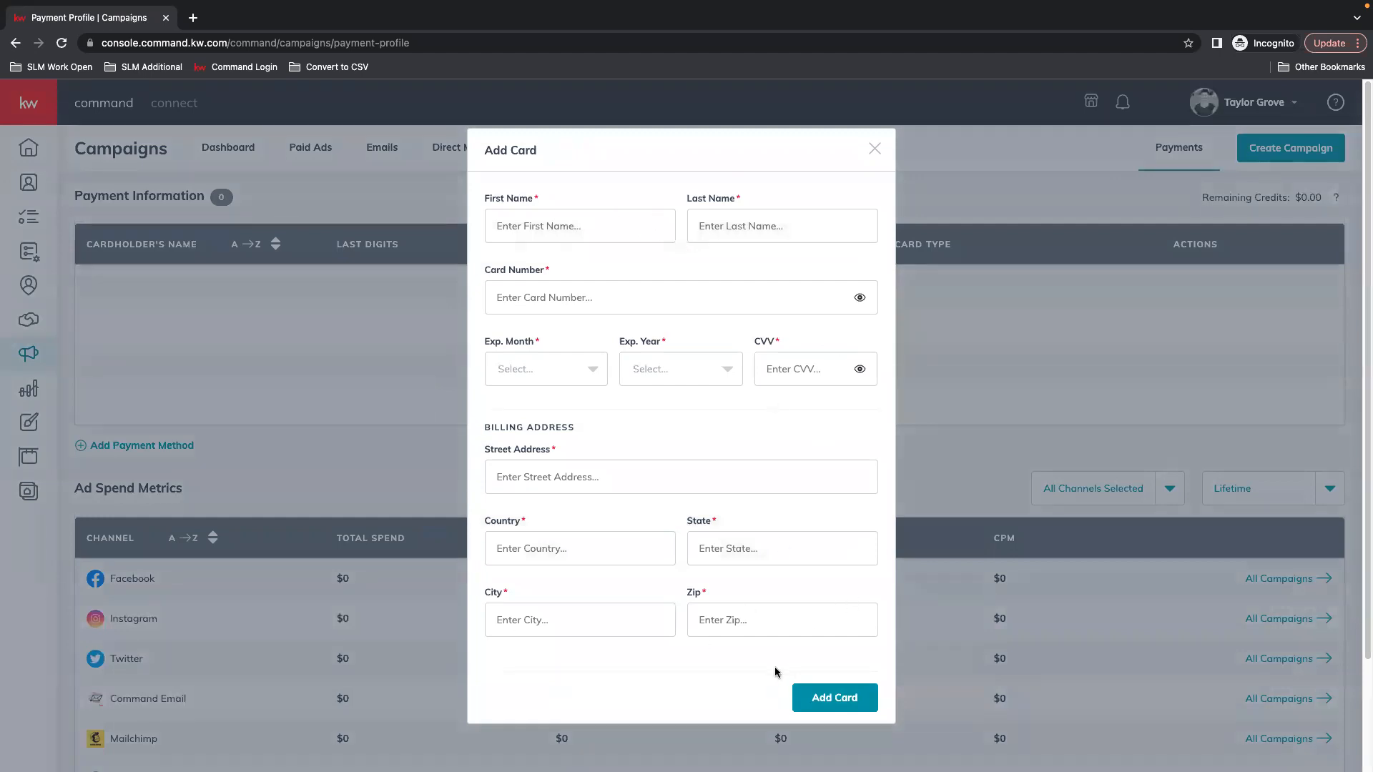
{"action": "left_click", "coordinate": [874, 149]}
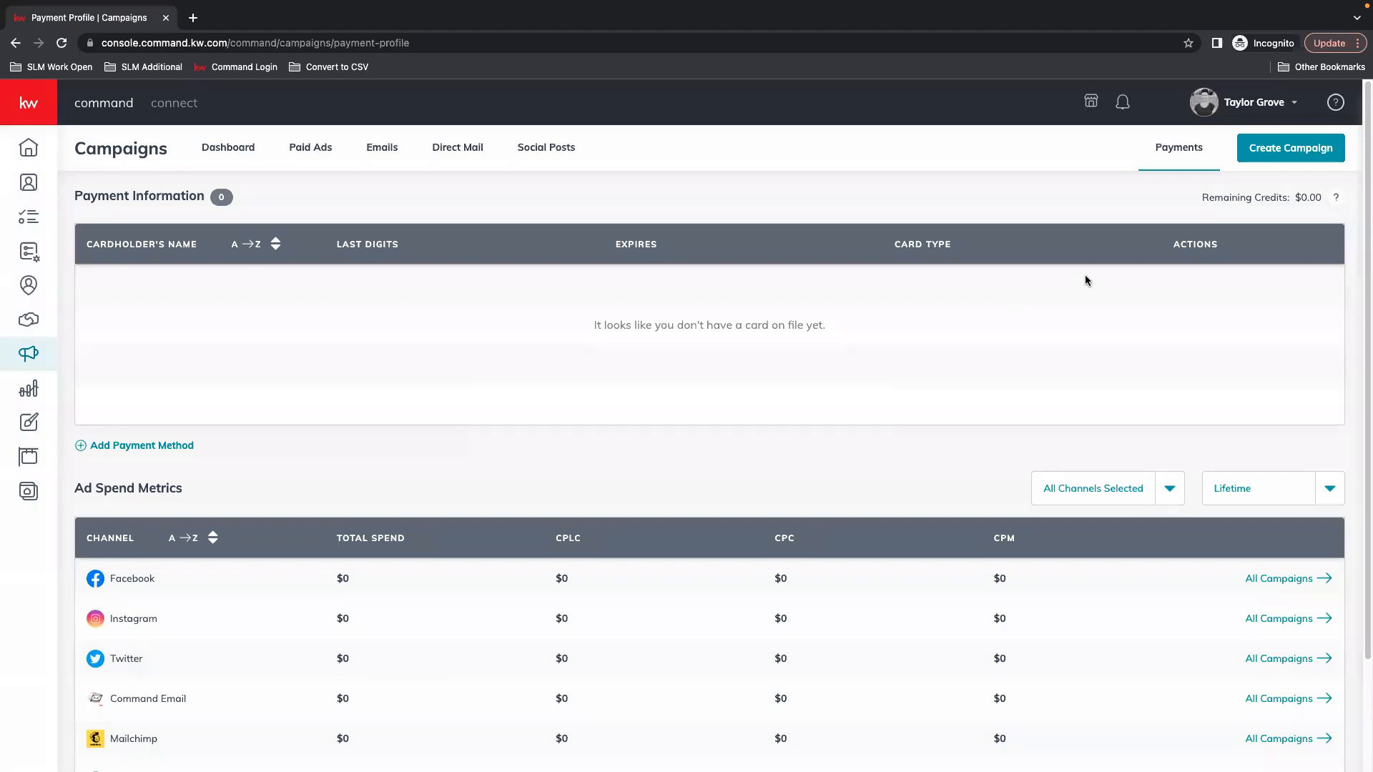
{"action": "scroll", "coordinate": [347, 410], "scroll_direction": "down", "scroll_amount": 2}
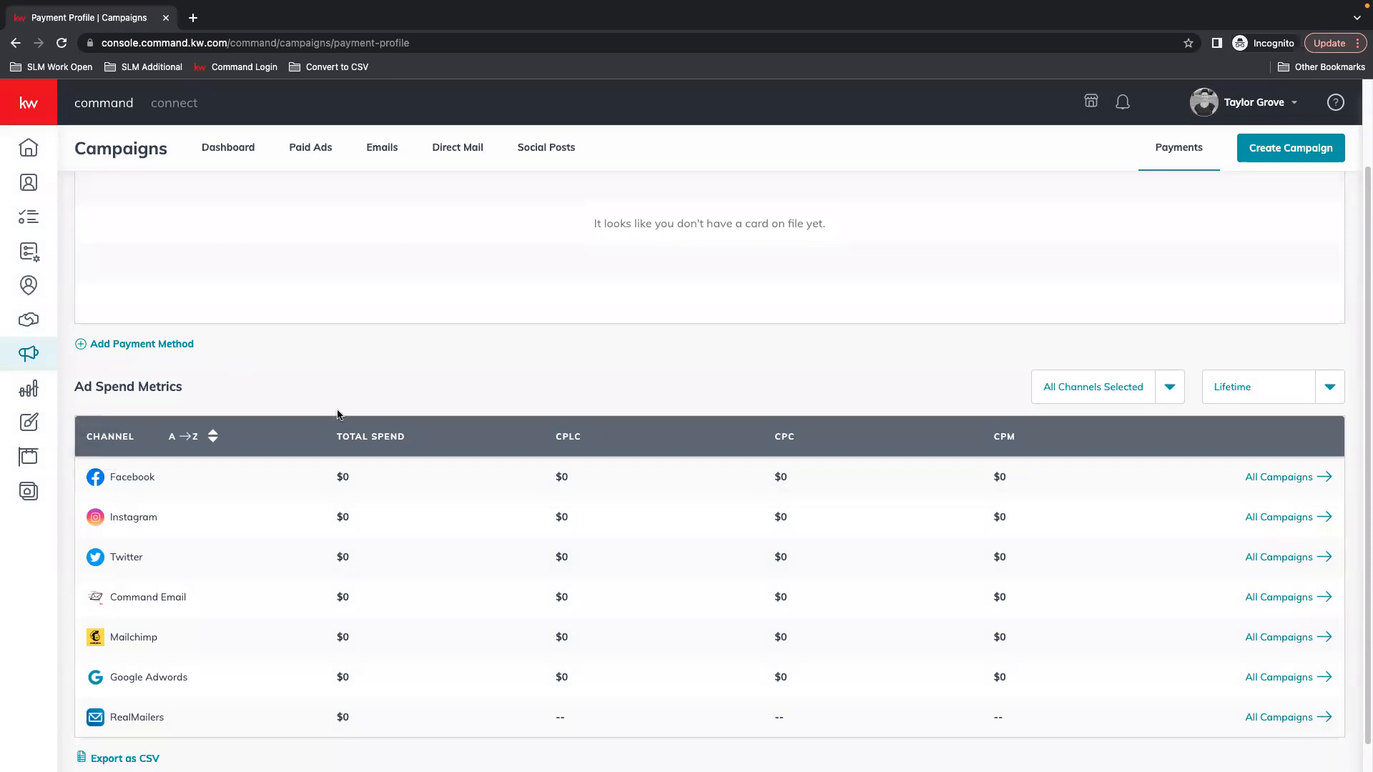
{"action": "scroll", "coordinate": [300, 583], "scroll_direction": "down", "scroll_amount": 1}
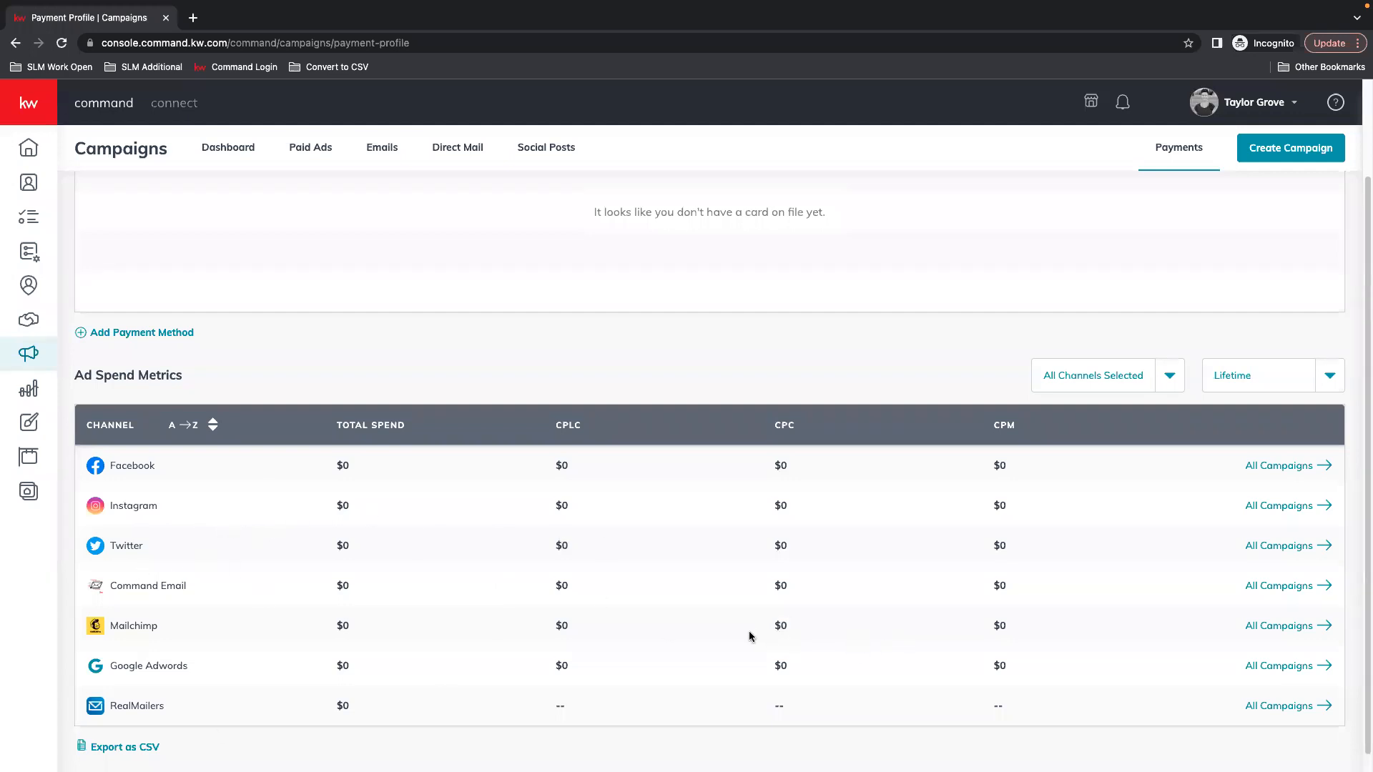
{"action": "scroll", "coordinate": [755, 669], "scroll_direction": "up", "scroll_amount": 1}
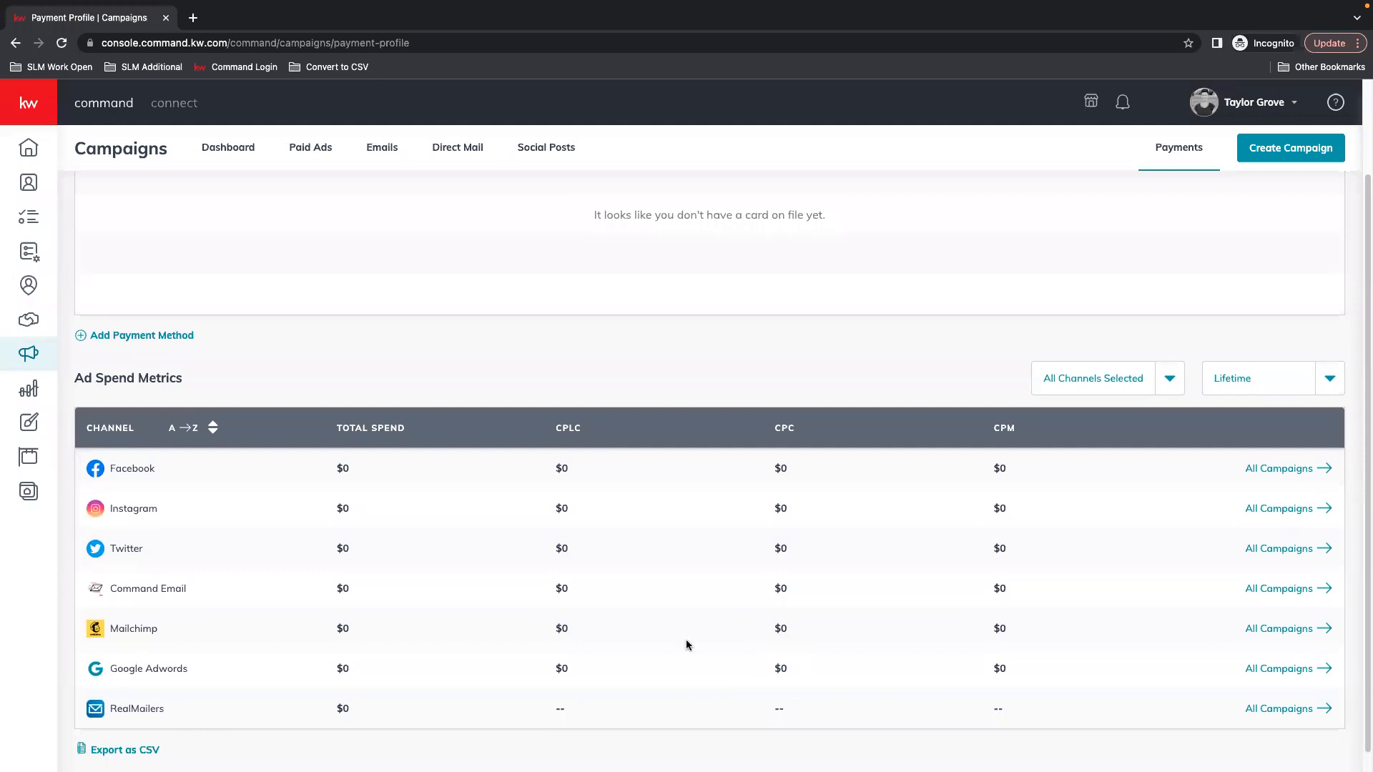
{"action": "scroll", "coordinate": [687, 645], "scroll_direction": "up", "scroll_amount": 3}
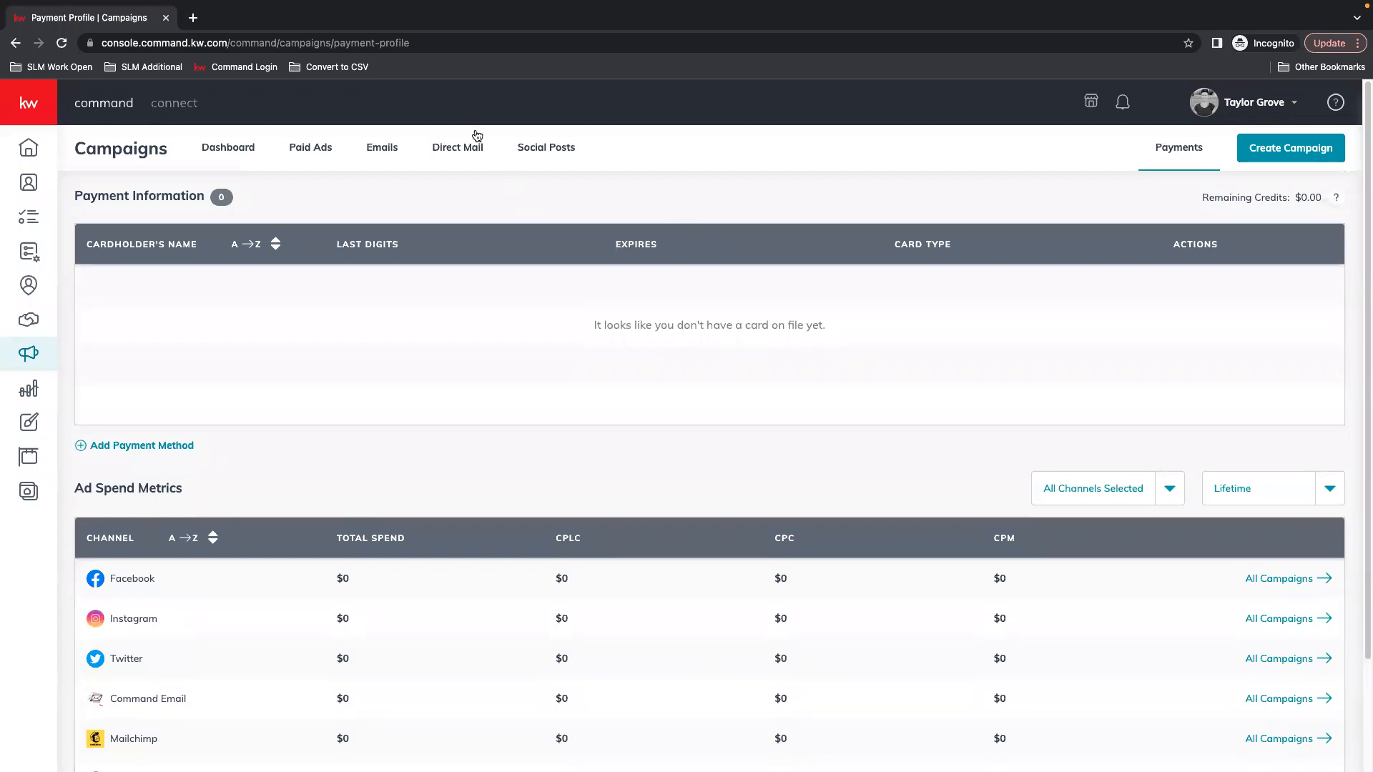
From the Direct Mail campaigns list, start a new Direct Mail campaign
{"action": "left_click", "coordinate": [459, 152]}
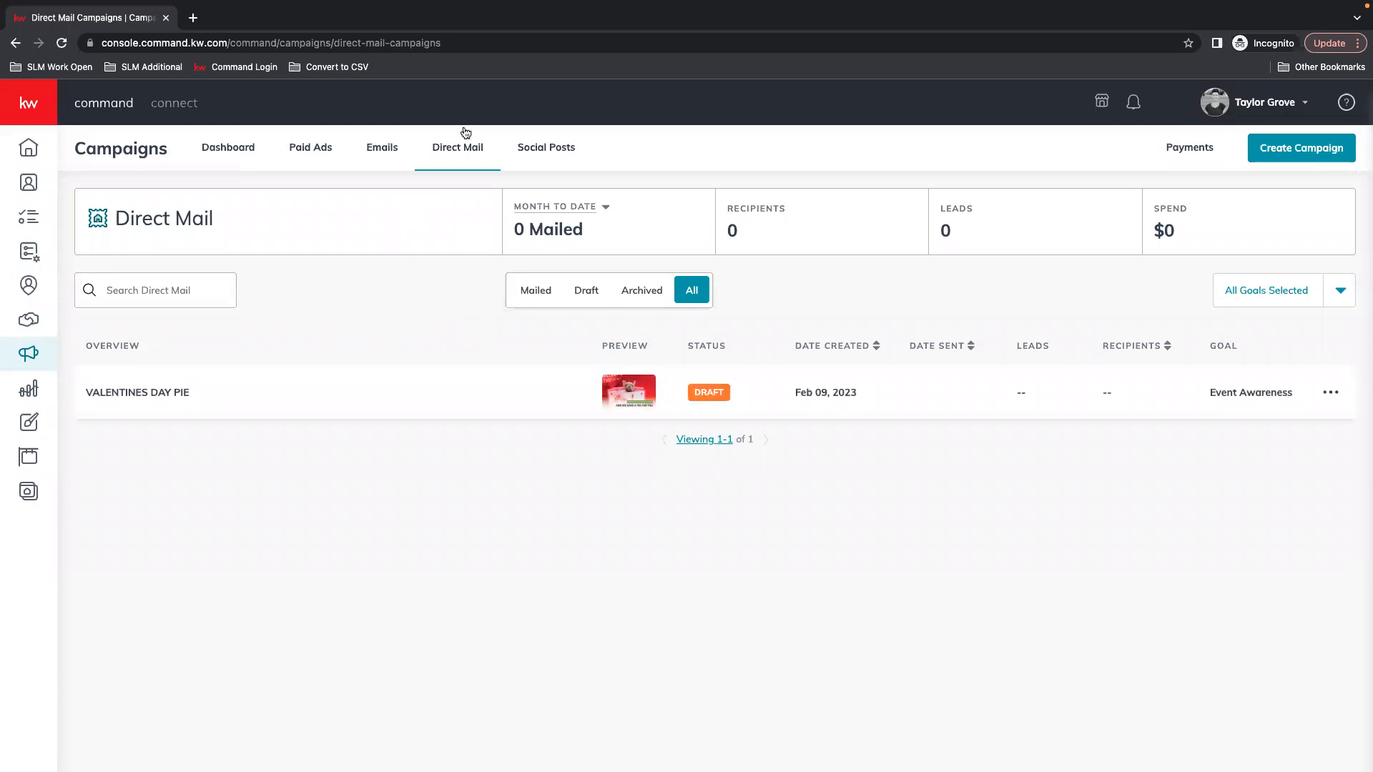
{"action": "left_click", "coordinate": [1320, 153]}
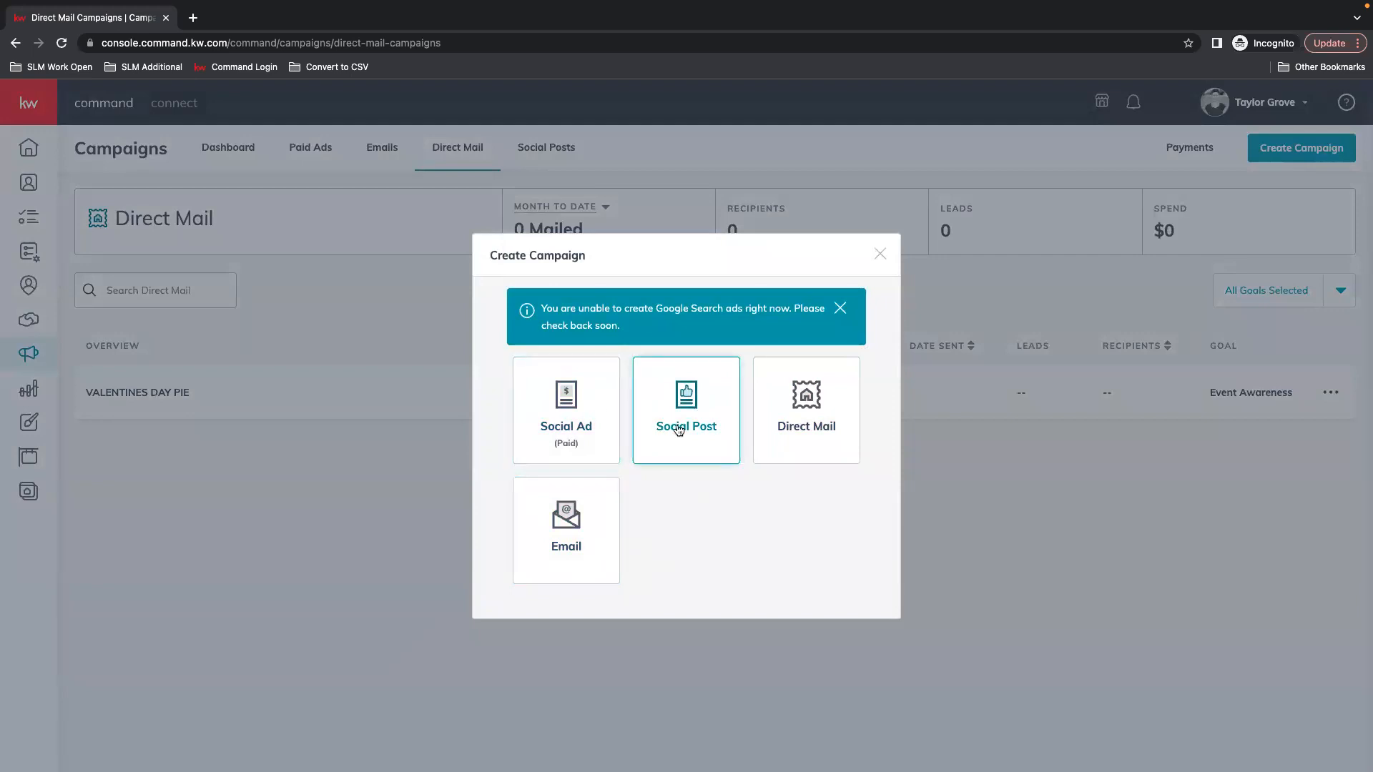
{"action": "left_click", "coordinate": [793, 418]}
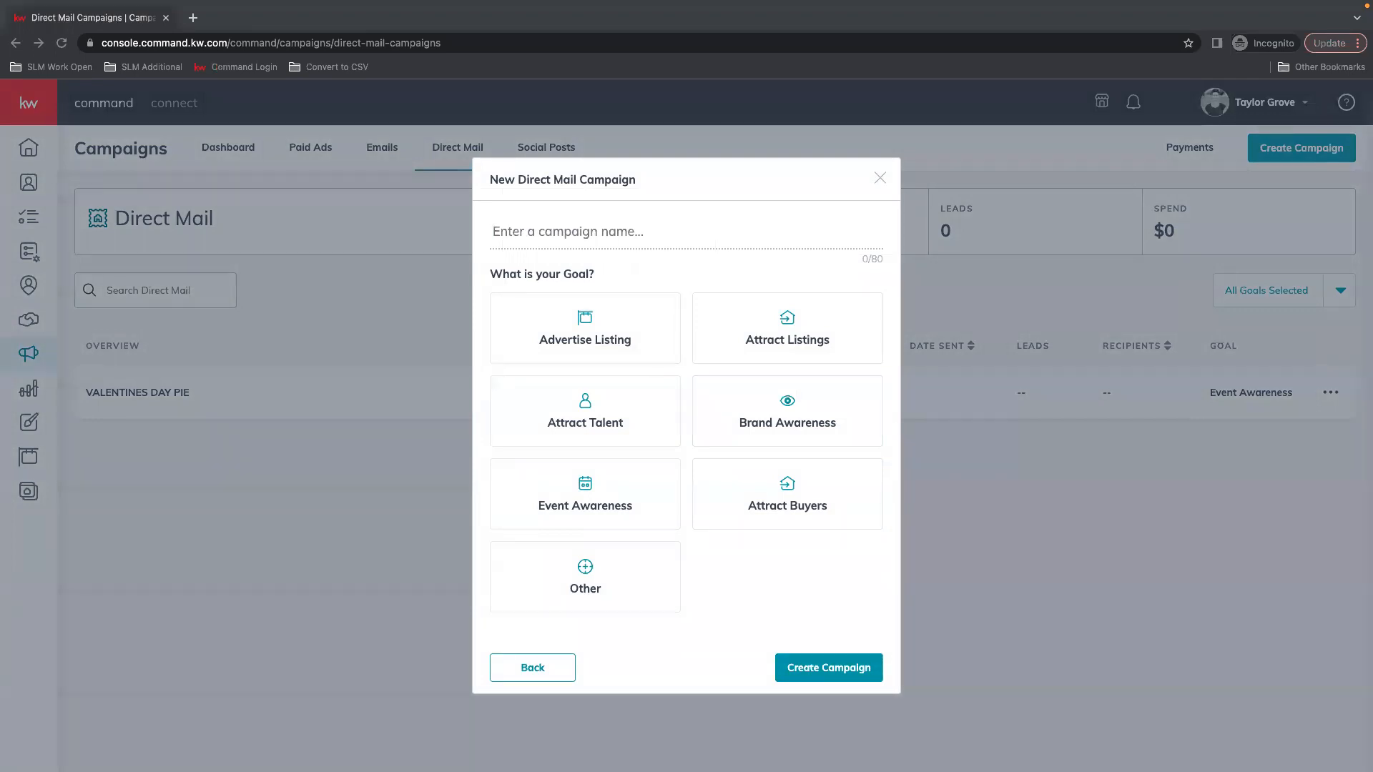
{"action": "left_click", "coordinate": [514, 236]}
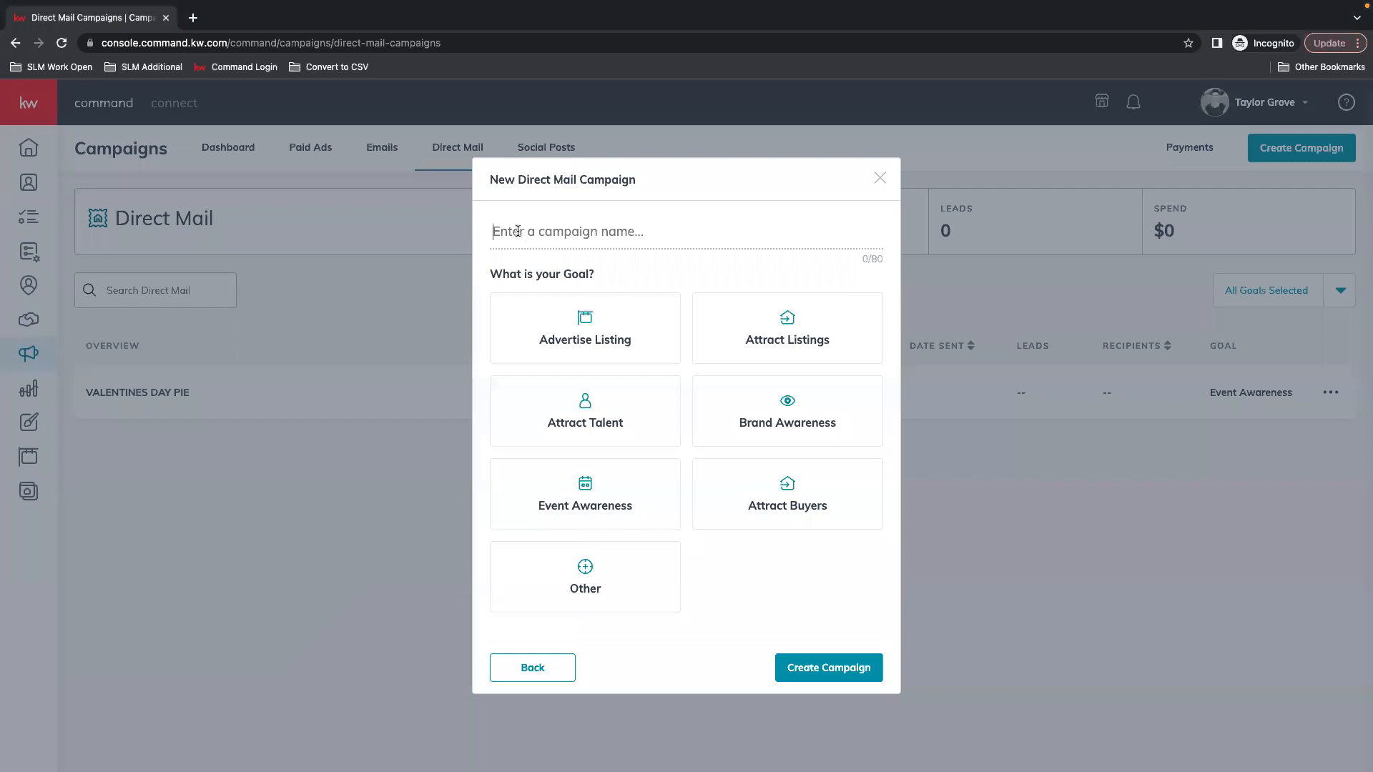
{"action": "right_click", "coordinate": [515, 227]}
{"action": "left_click", "coordinate": [572, 334]}
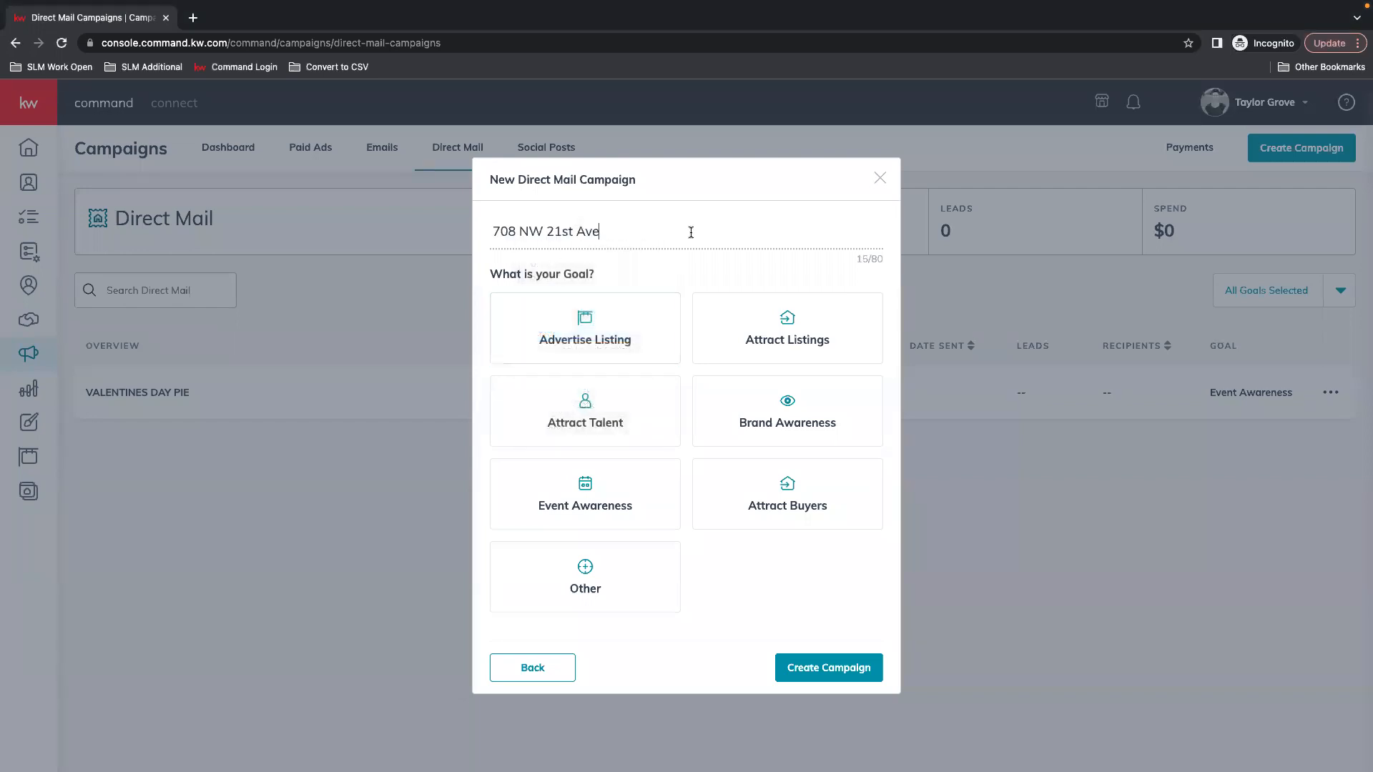
{"action": "left_click", "coordinate": [581, 333]}
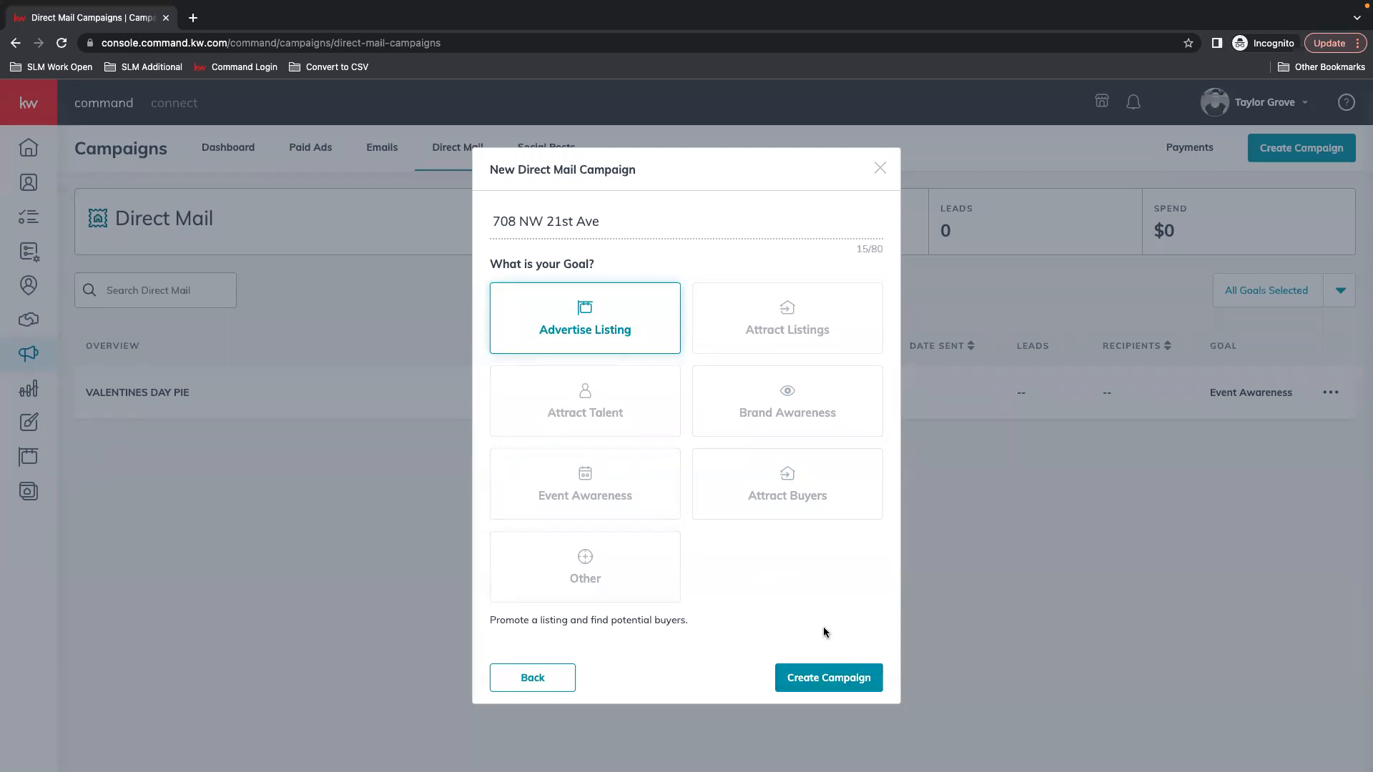
{"action": "left_click", "coordinate": [849, 682]}
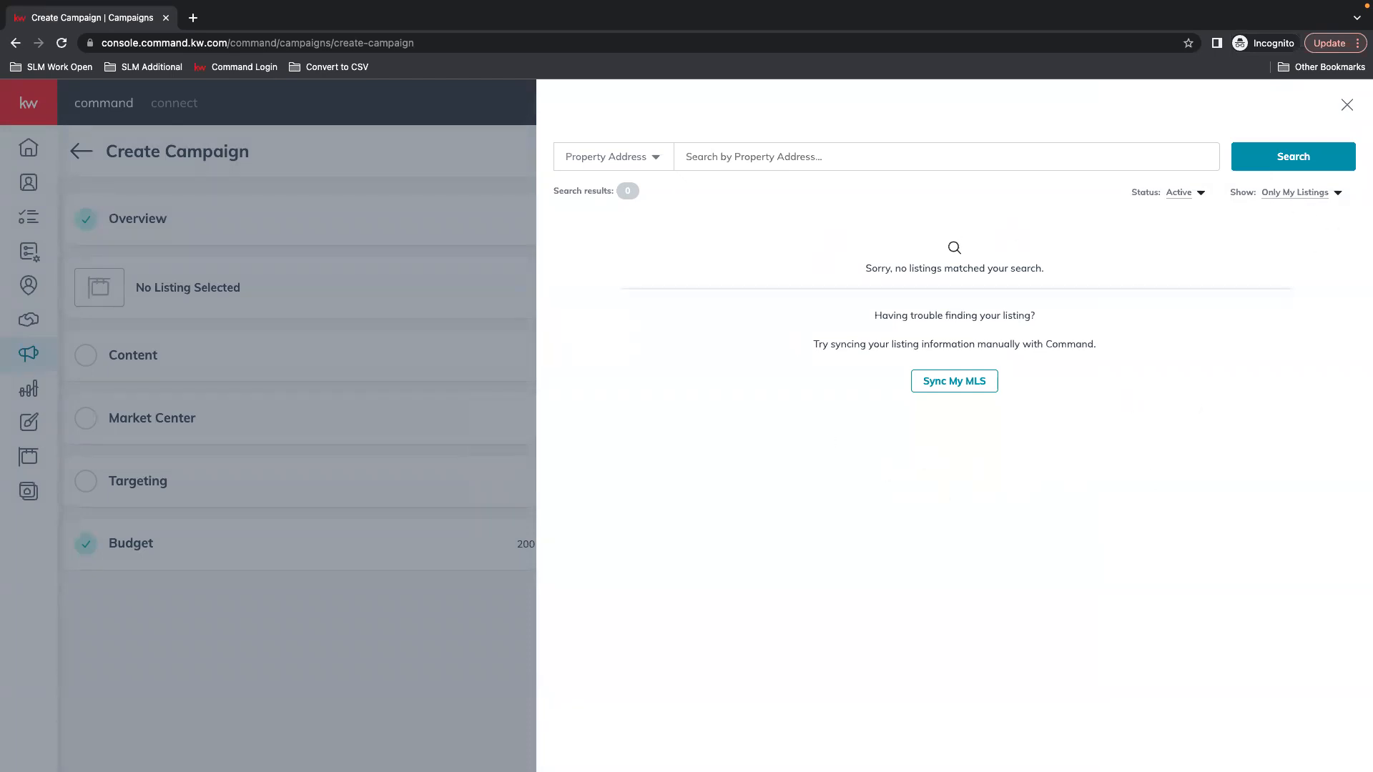
Show All Listings and switch the listing search to MLS Number
{"action": "left_click", "coordinate": [1296, 194]}
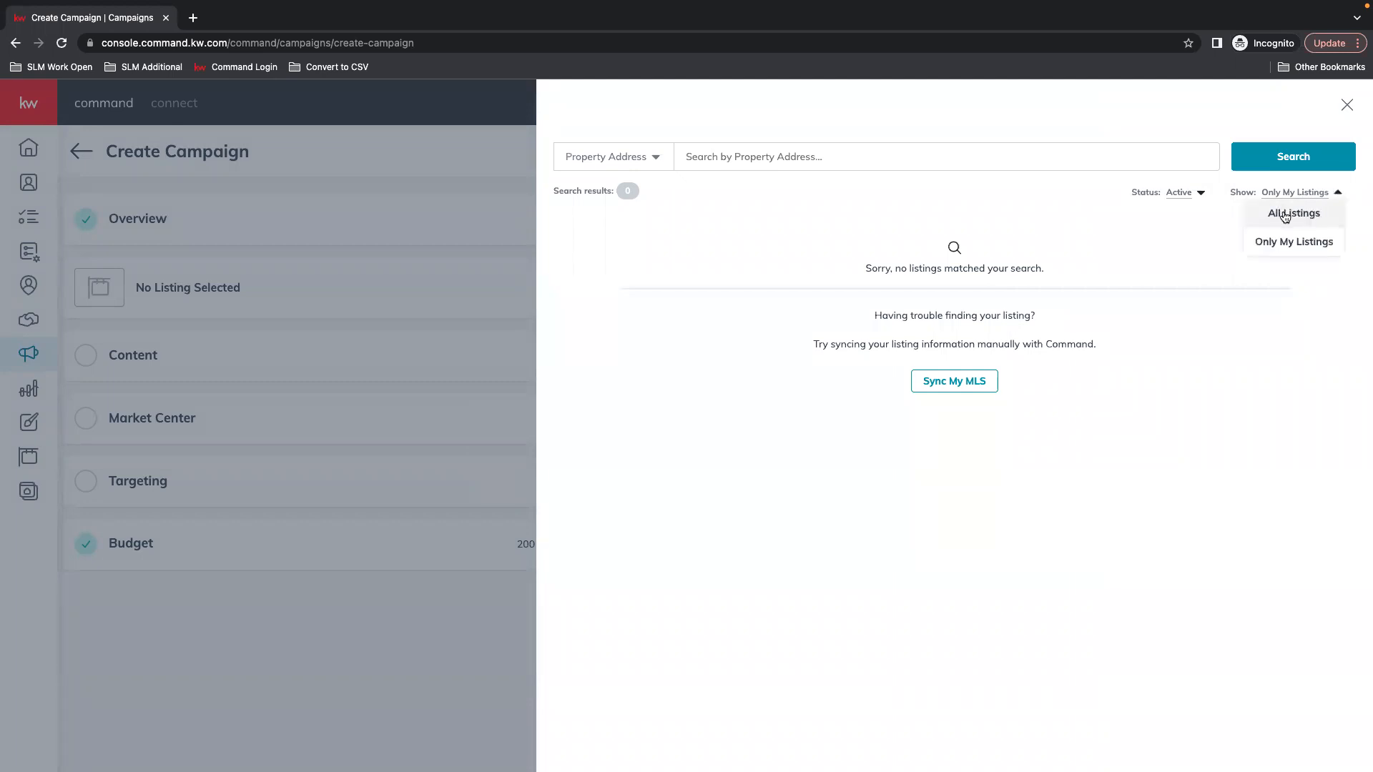
{"action": "left_click", "coordinate": [1282, 214]}
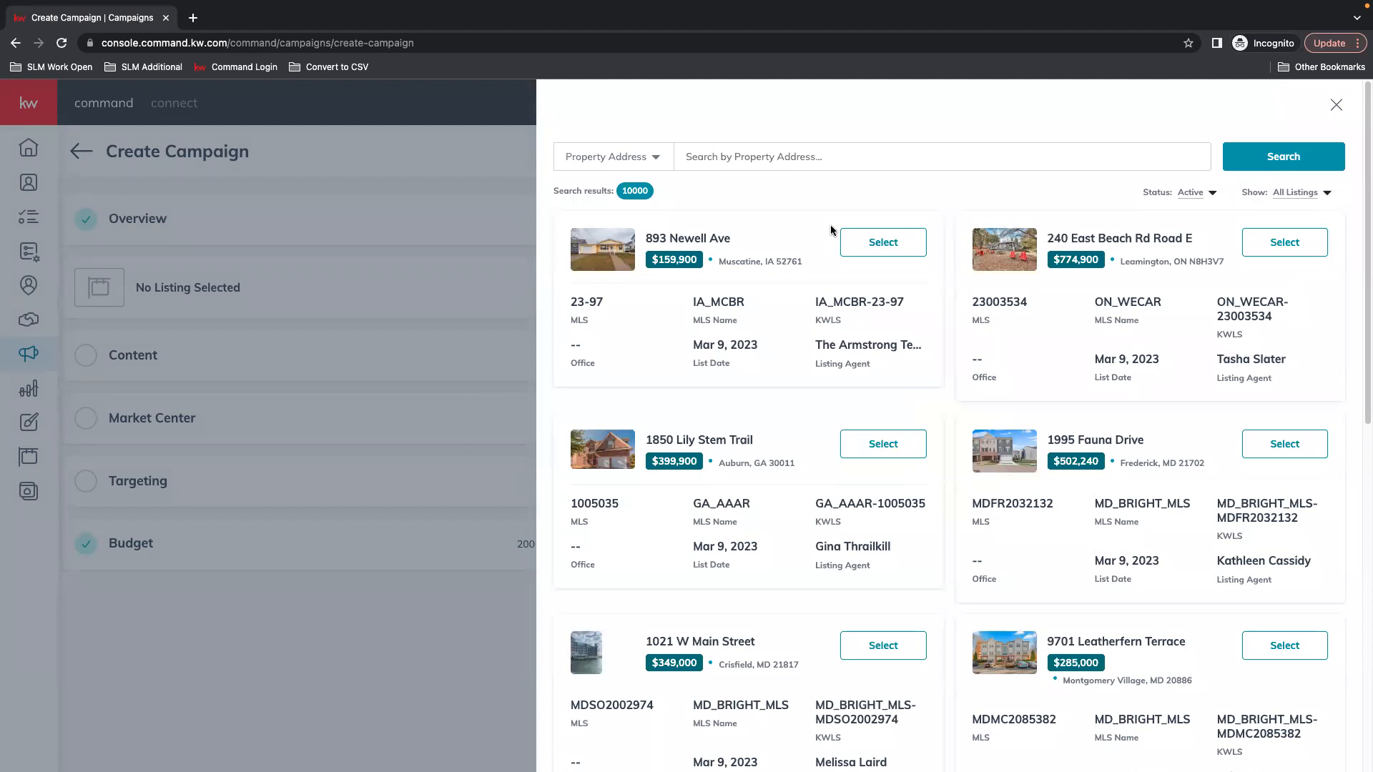
{"action": "left_click", "coordinate": [614, 160]}
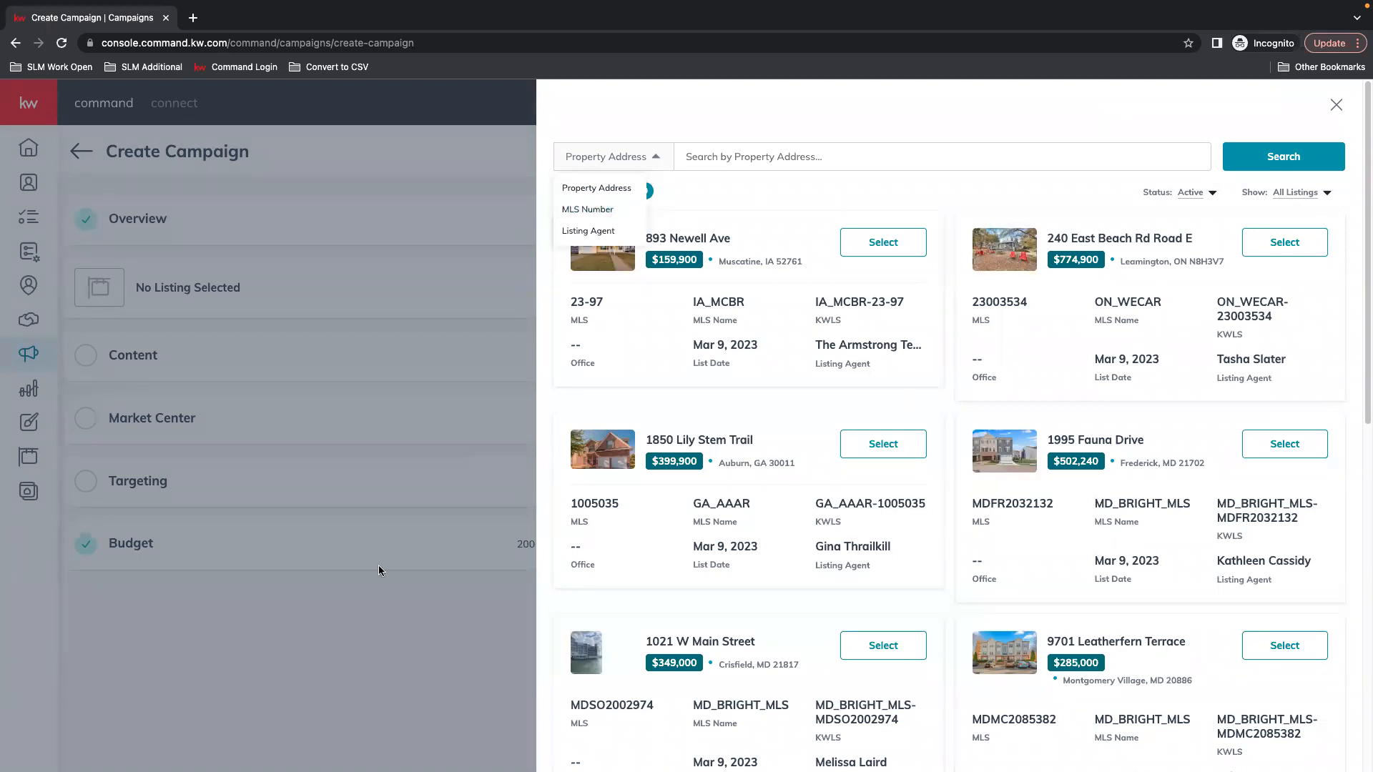
{"action": "left_click", "coordinate": [587, 211]}
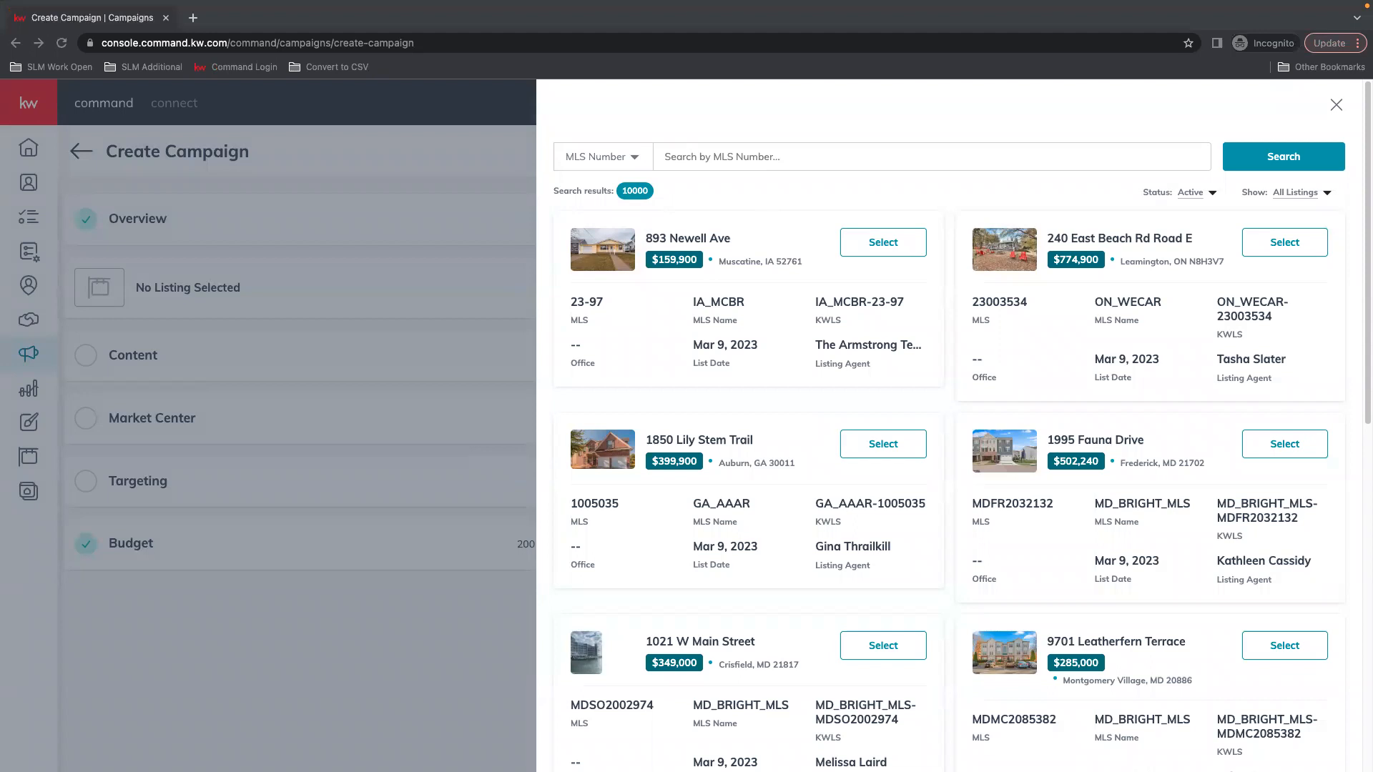
{"action": "right_click", "coordinate": [722, 156]}
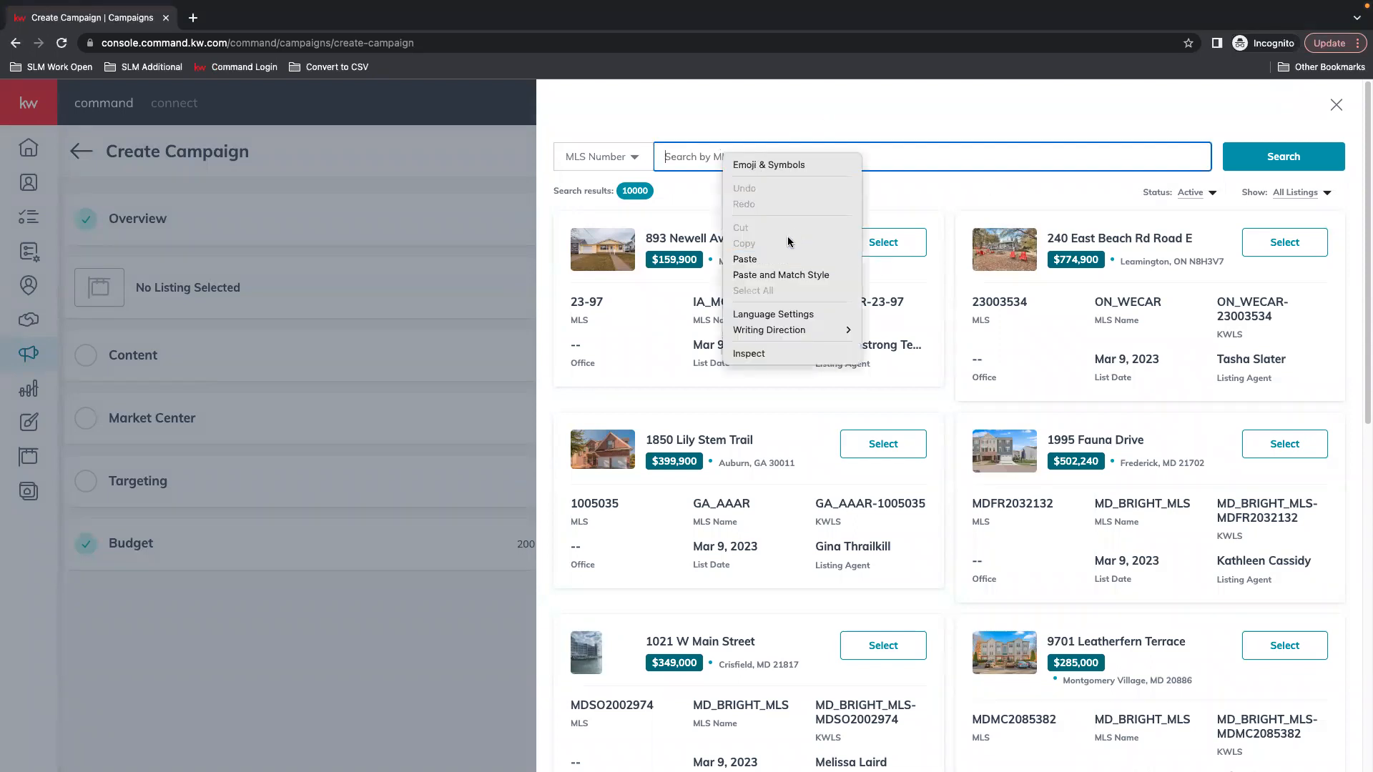
{"action": "left_click", "coordinate": [758, 274]}
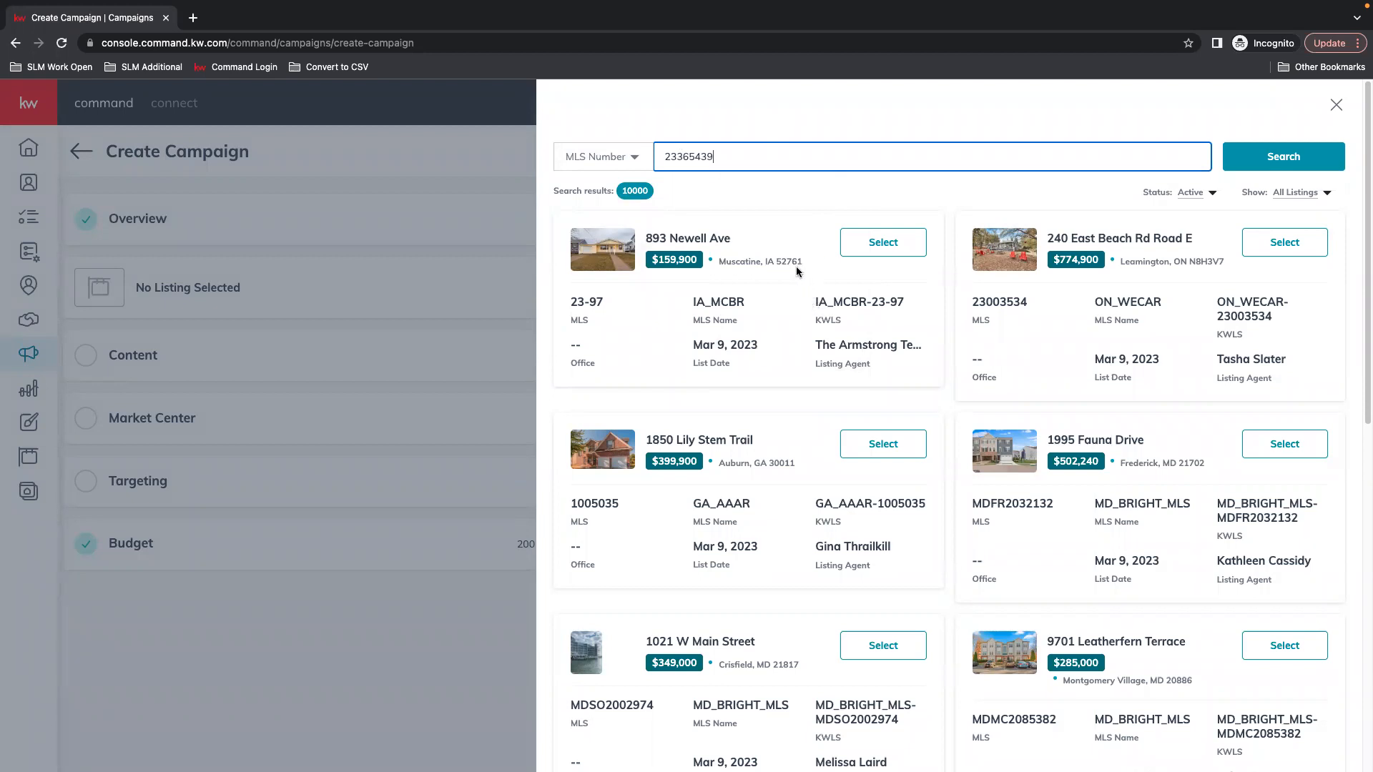
{"action": "key", "text": "Return"}
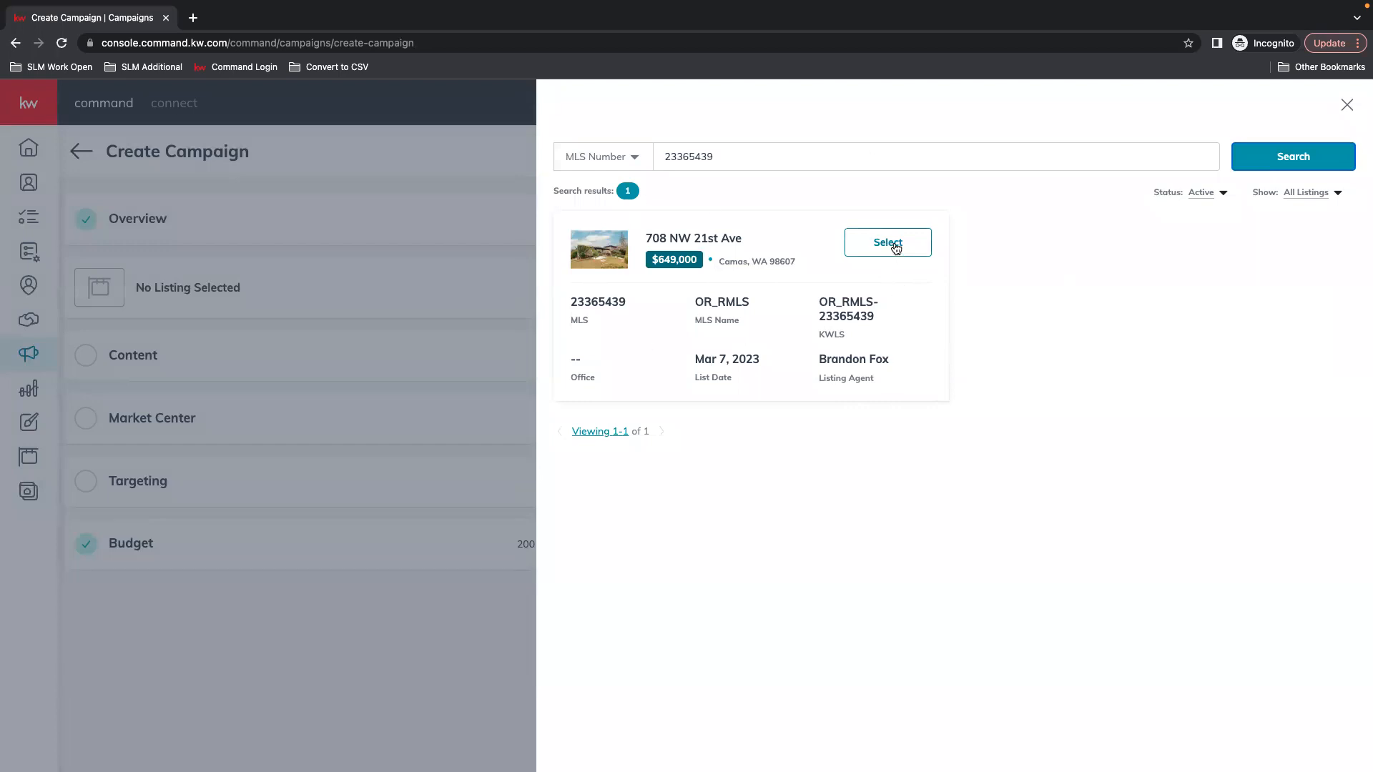
{"action": "left_click", "coordinate": [895, 245]}
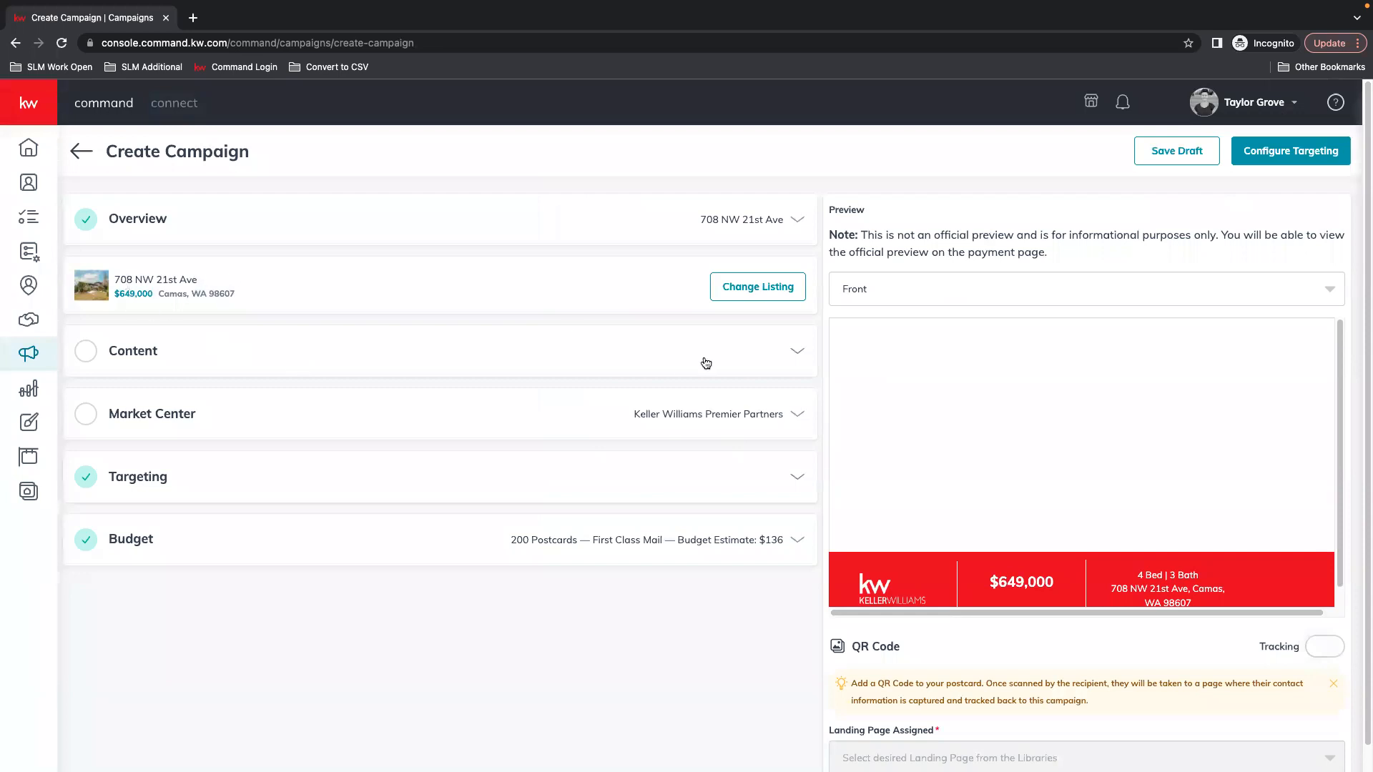
Expand Content to review the Compact Template 4 x 6 fields, then choose Upload Design
{"action": "left_click", "coordinate": [788, 356]}
{"action": "scroll", "coordinate": [201, 350], "scroll_direction": "down", "scroll_amount": 1}
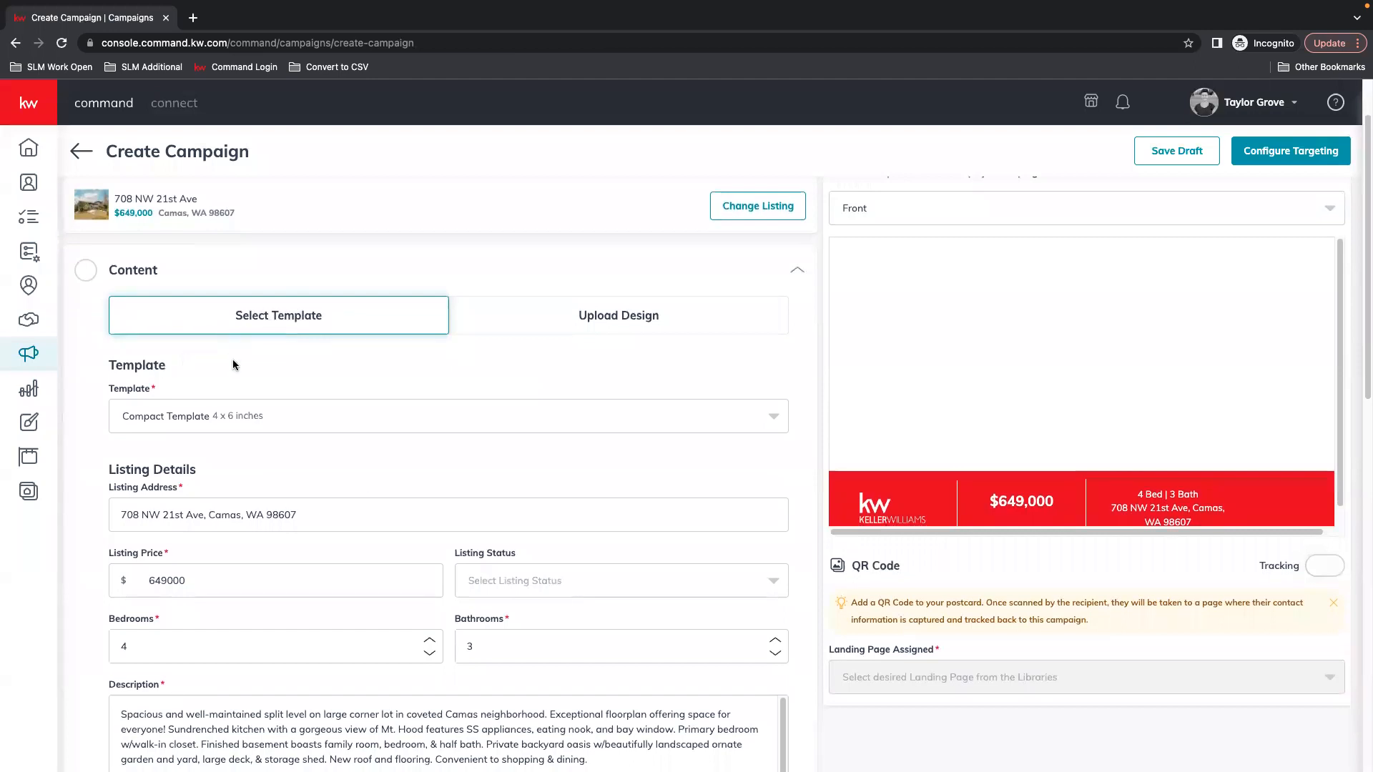
{"action": "scroll", "coordinate": [119, 325], "scroll_direction": "down", "scroll_amount": 1}
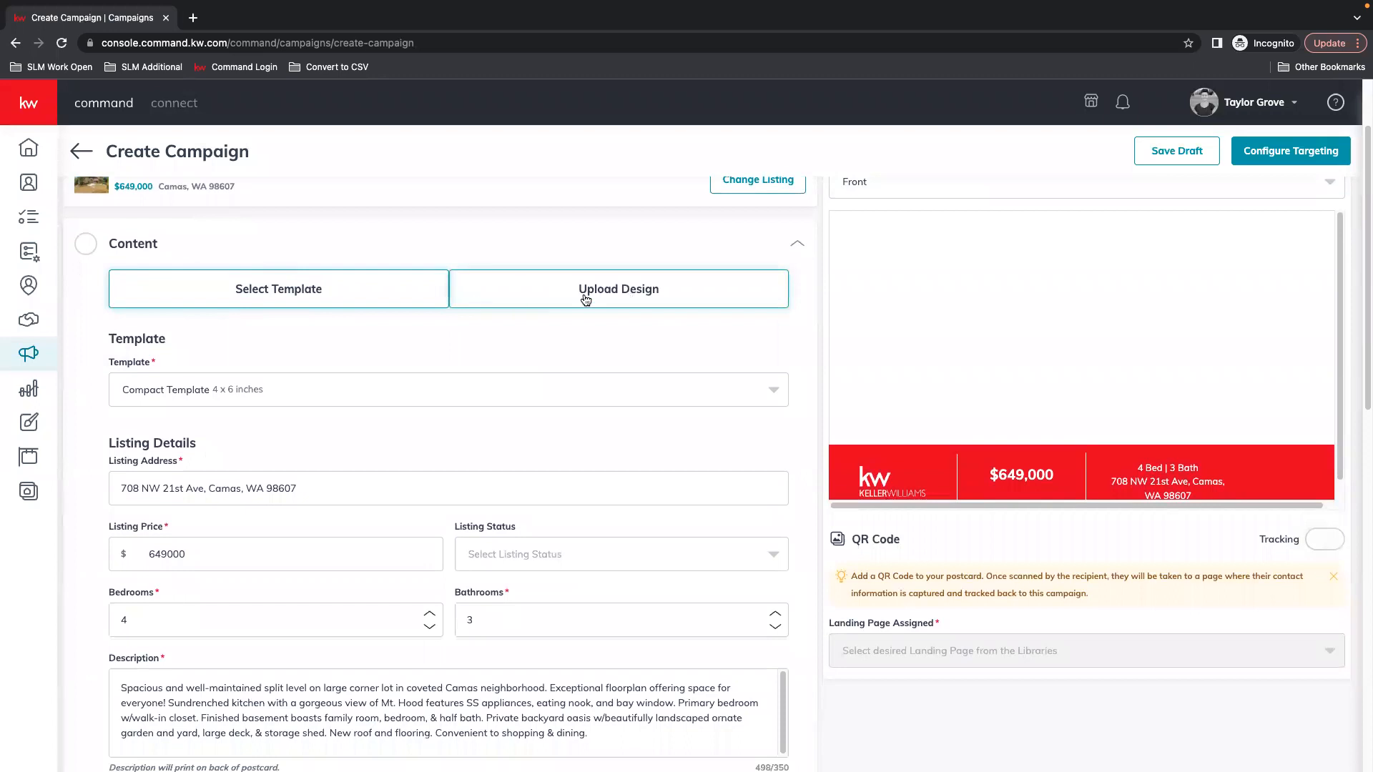
{"action": "left_click", "coordinate": [644, 294]}
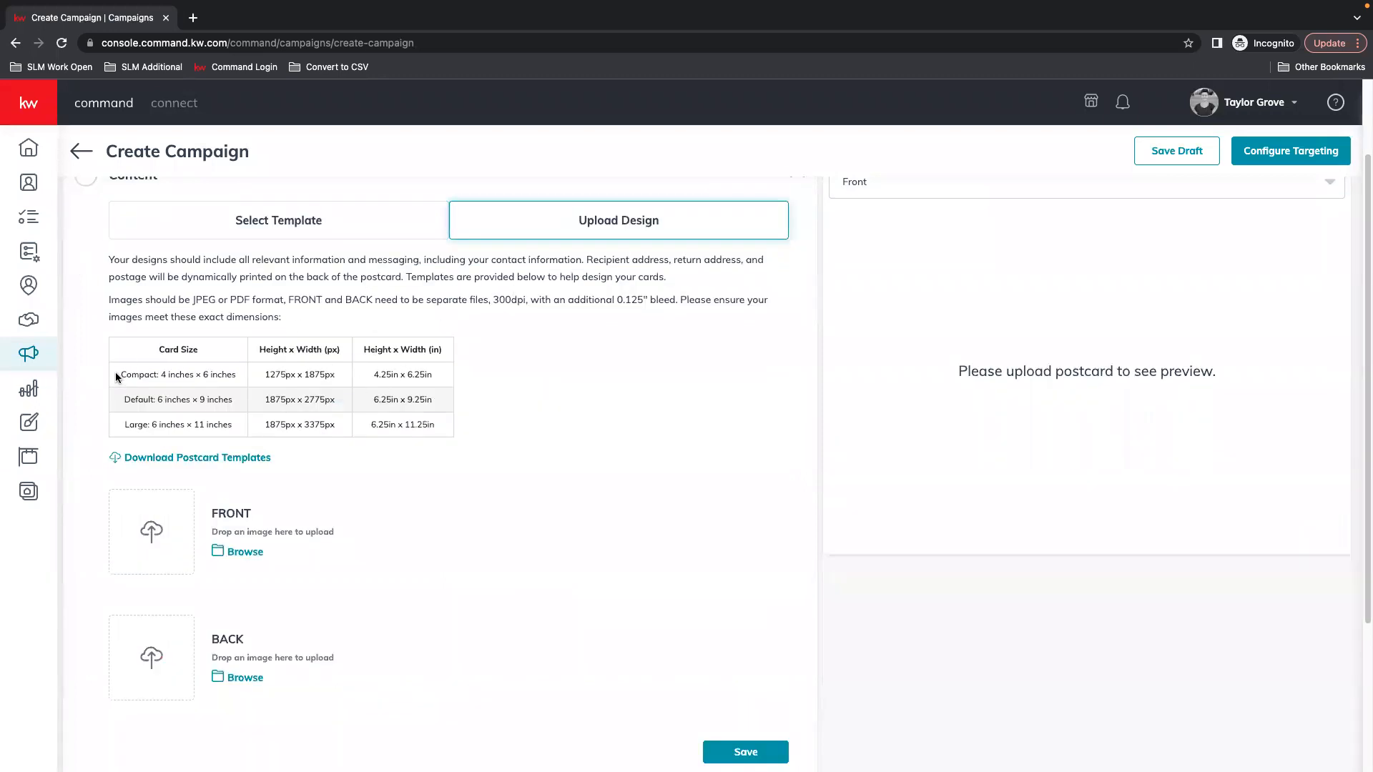
Review the Compact, Default and Large rows of the postcard size table
{"action": "left_click_drag", "start_coordinate": [120, 374], "coordinate": [450, 379]}
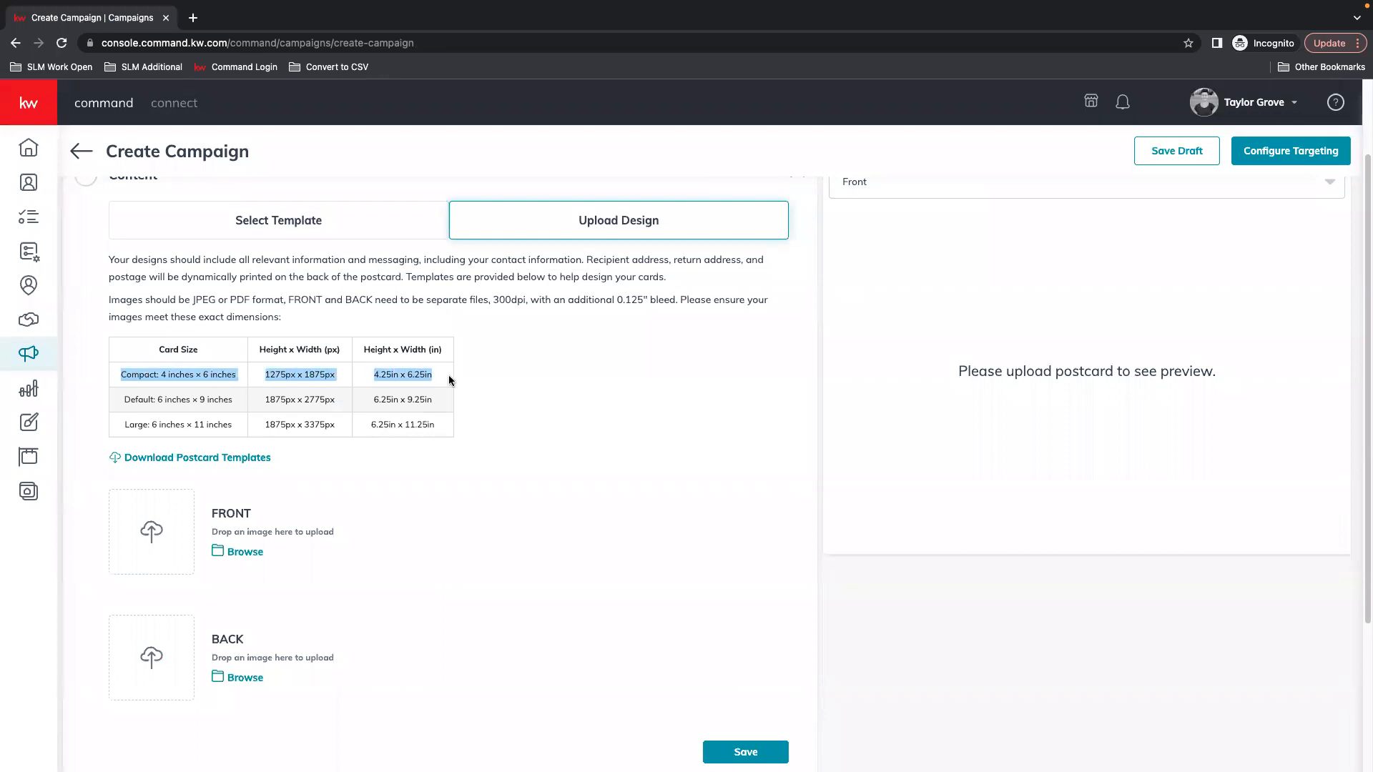
{"action": "left_click", "coordinate": [419, 378]}
{"action": "left_click_drag", "start_coordinate": [122, 398], "coordinate": [436, 396]}
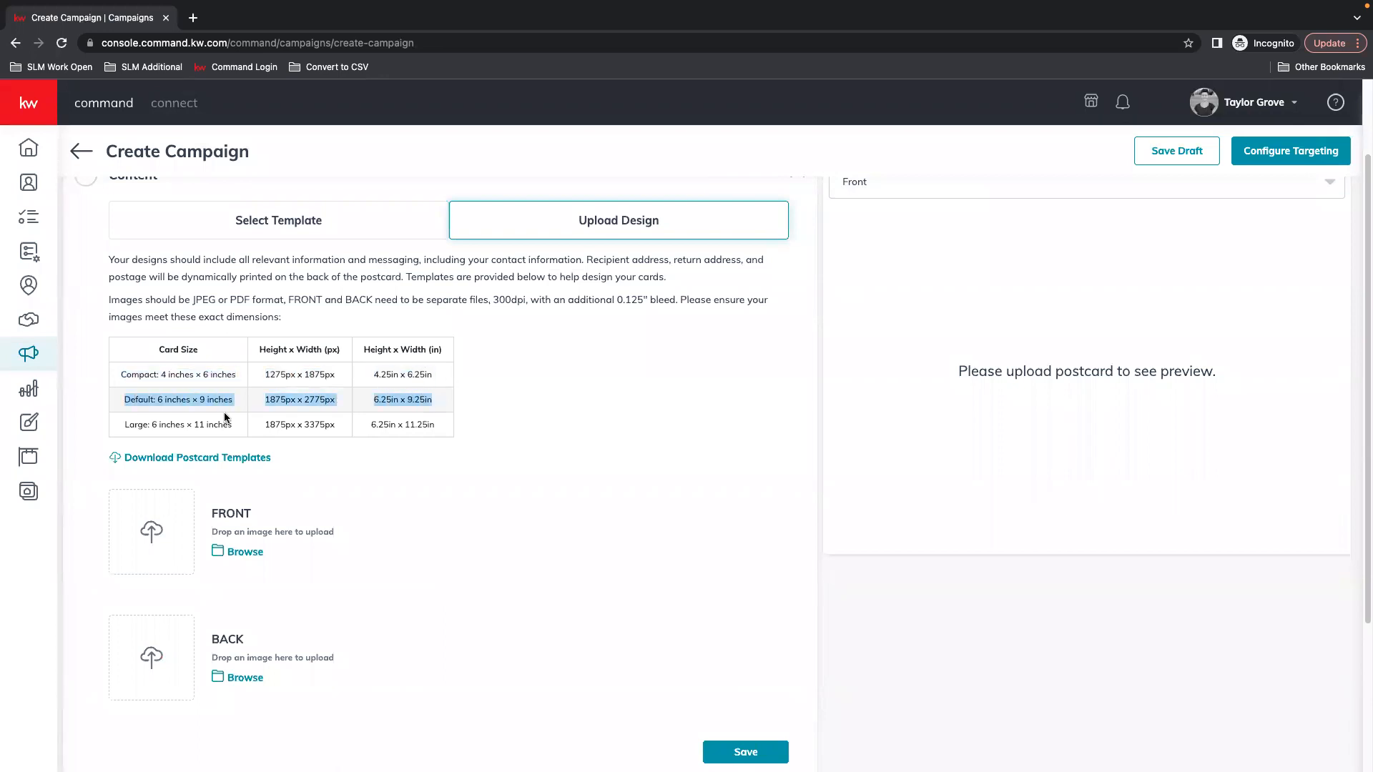
{"action": "left_click_drag", "start_coordinate": [120, 426], "coordinate": [442, 440]}
{"action": "left_click", "coordinate": [445, 422]}
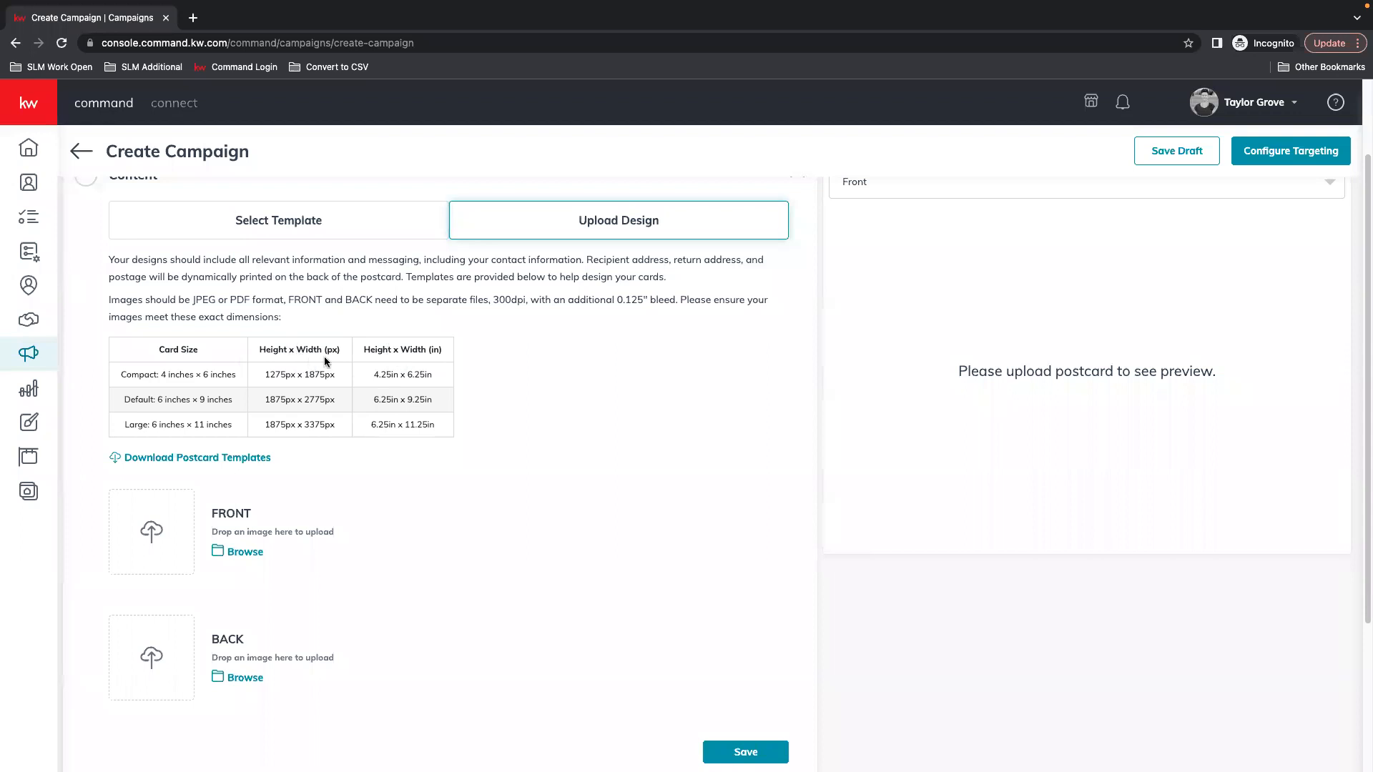
{"action": "scroll", "coordinate": [527, 369], "scroll_direction": "down", "scroll_amount": 2}
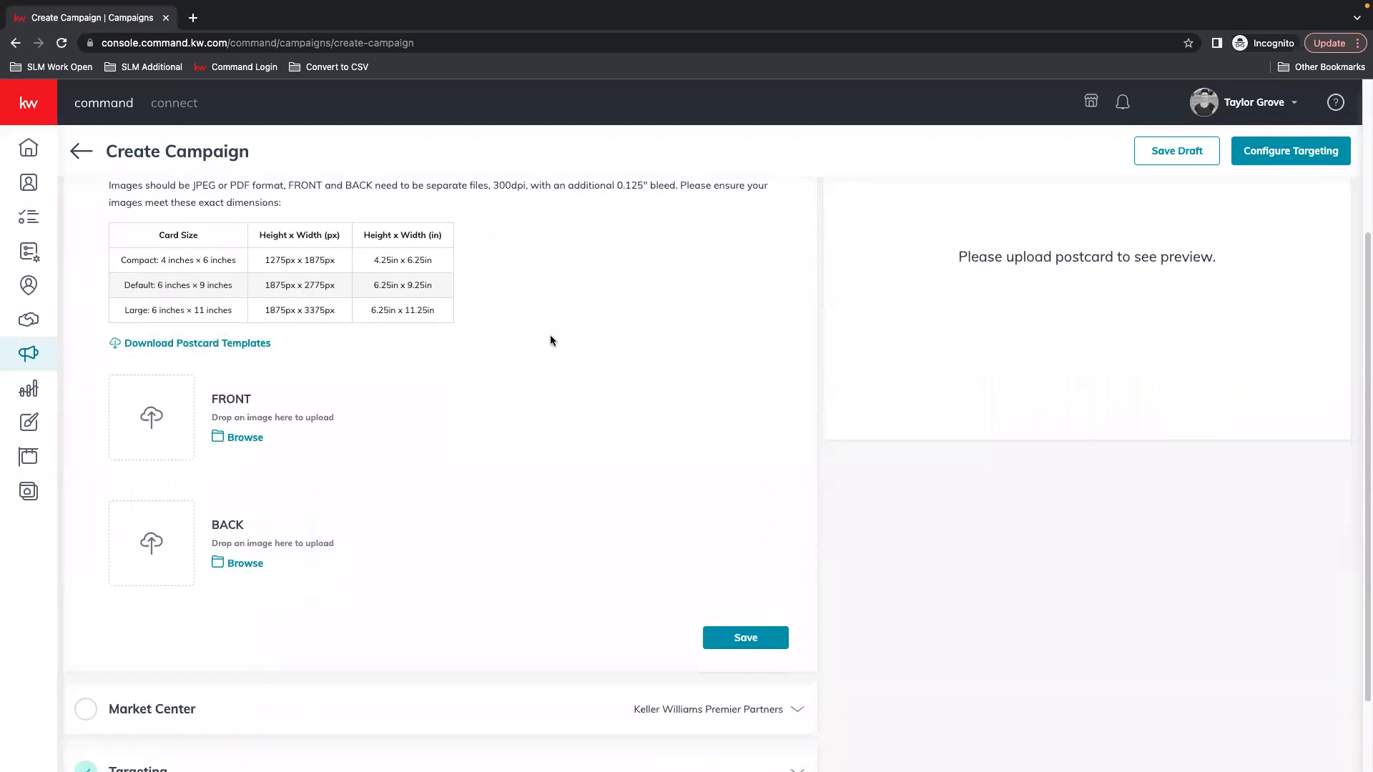
Switch Content back to Select Template and collapse the section
{"action": "scroll", "coordinate": [550, 341], "scroll_direction": "up", "scroll_amount": 4}
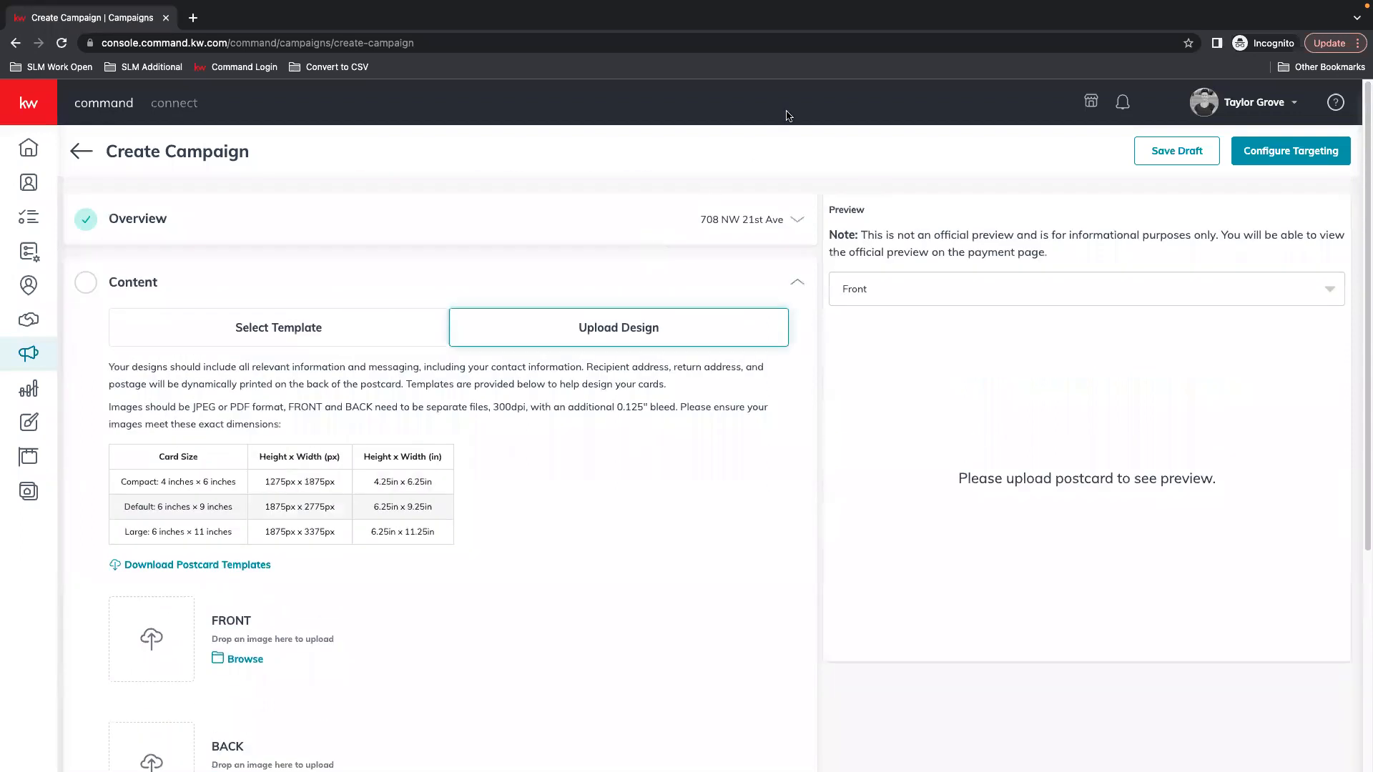
{"action": "left_click", "coordinate": [262, 328]}
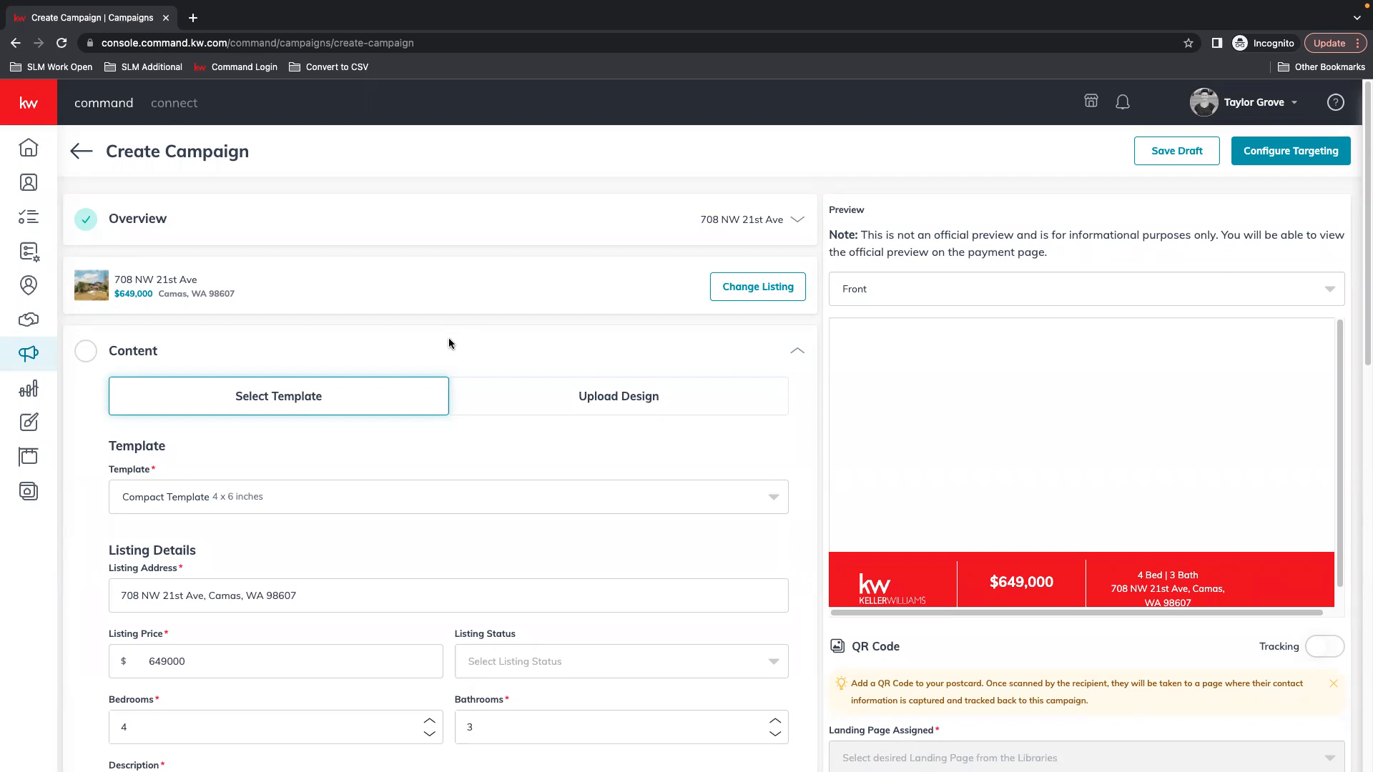
{"action": "left_click", "coordinate": [480, 349]}
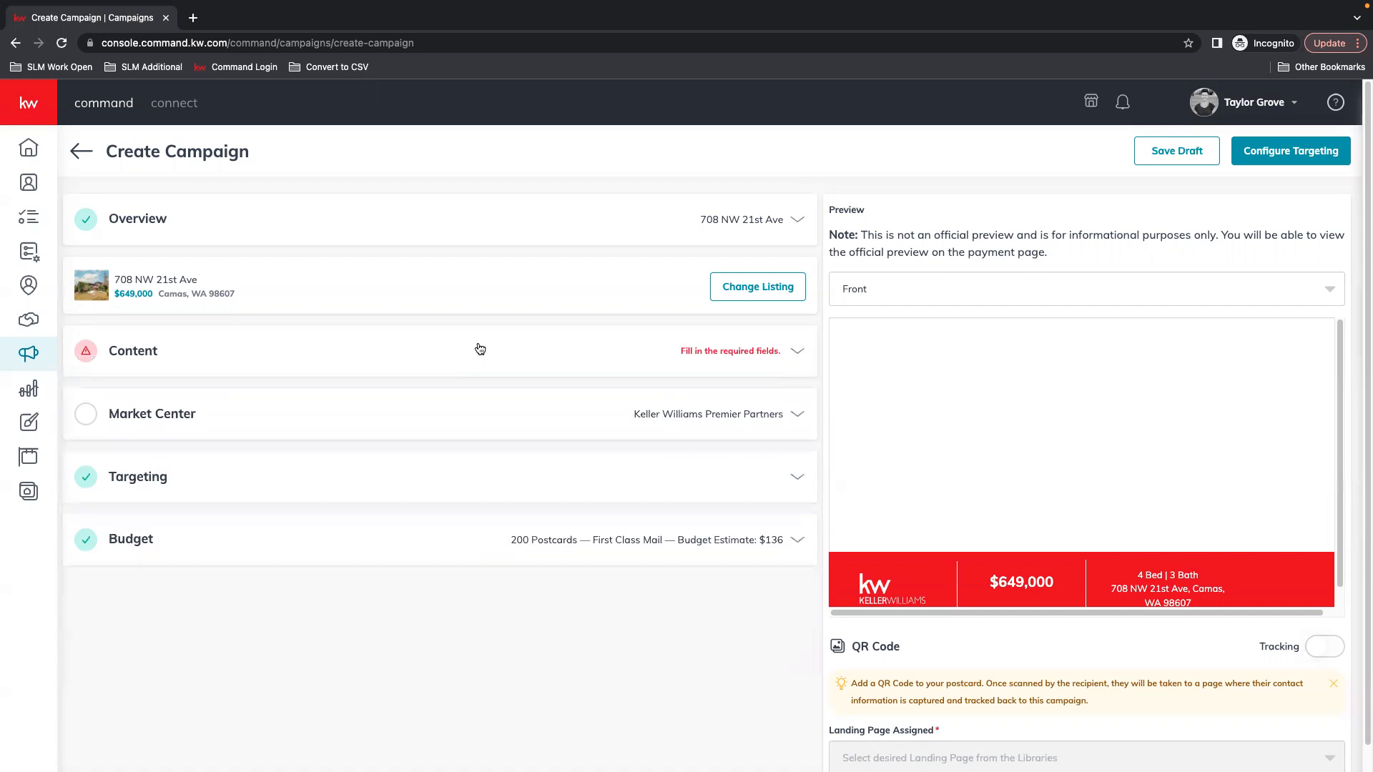
Try the Large Template - Modern and Contemporary designs, previewing back and front sides
{"action": "left_click", "coordinate": [480, 349]}
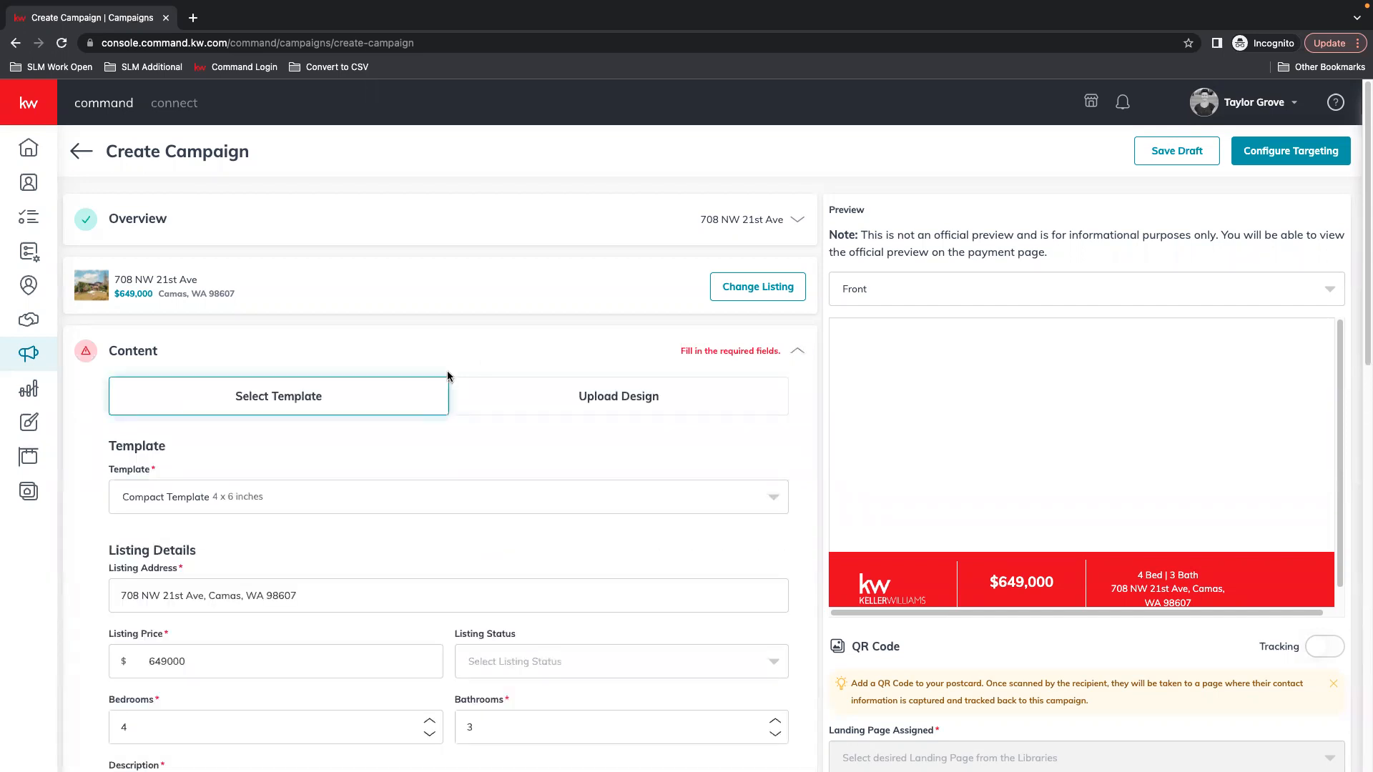
{"action": "left_click", "coordinate": [209, 493]}
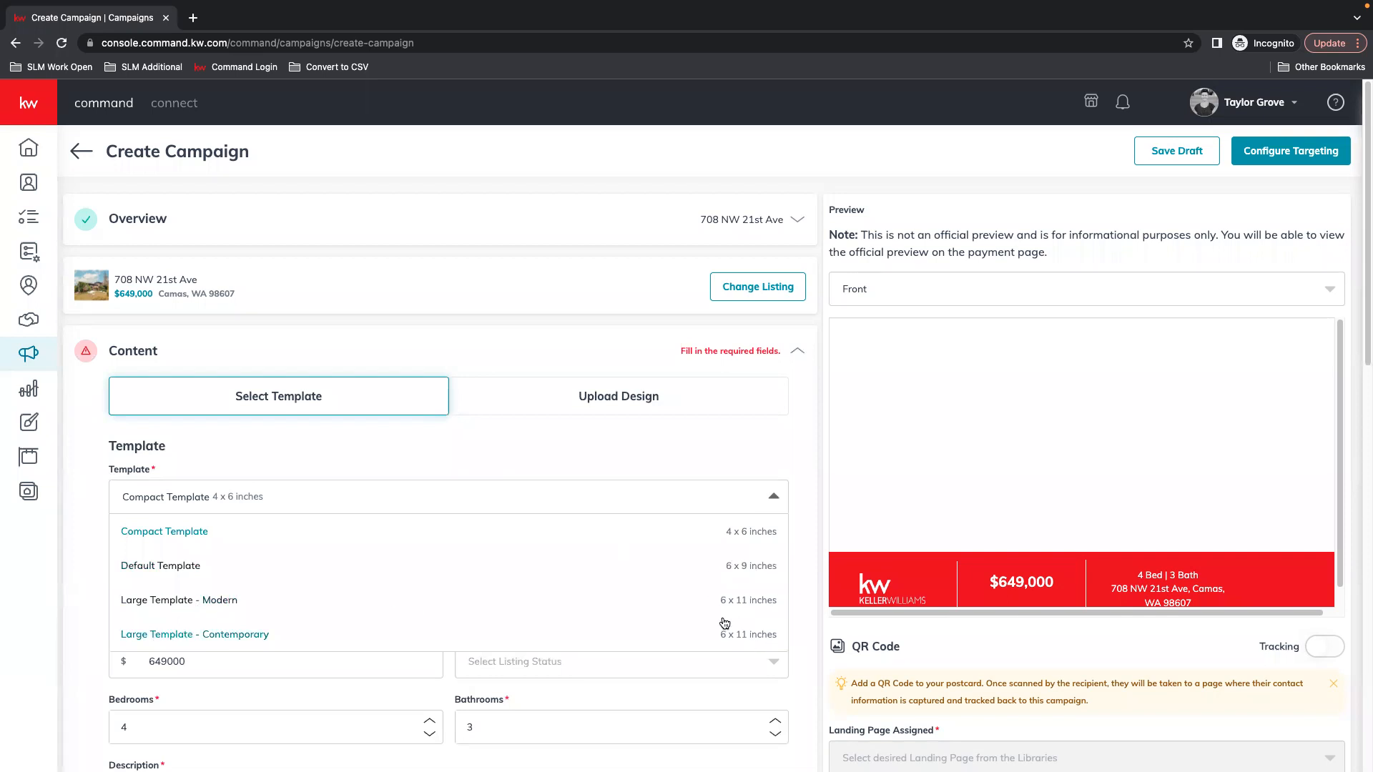
{"action": "left_click", "coordinate": [170, 603]}
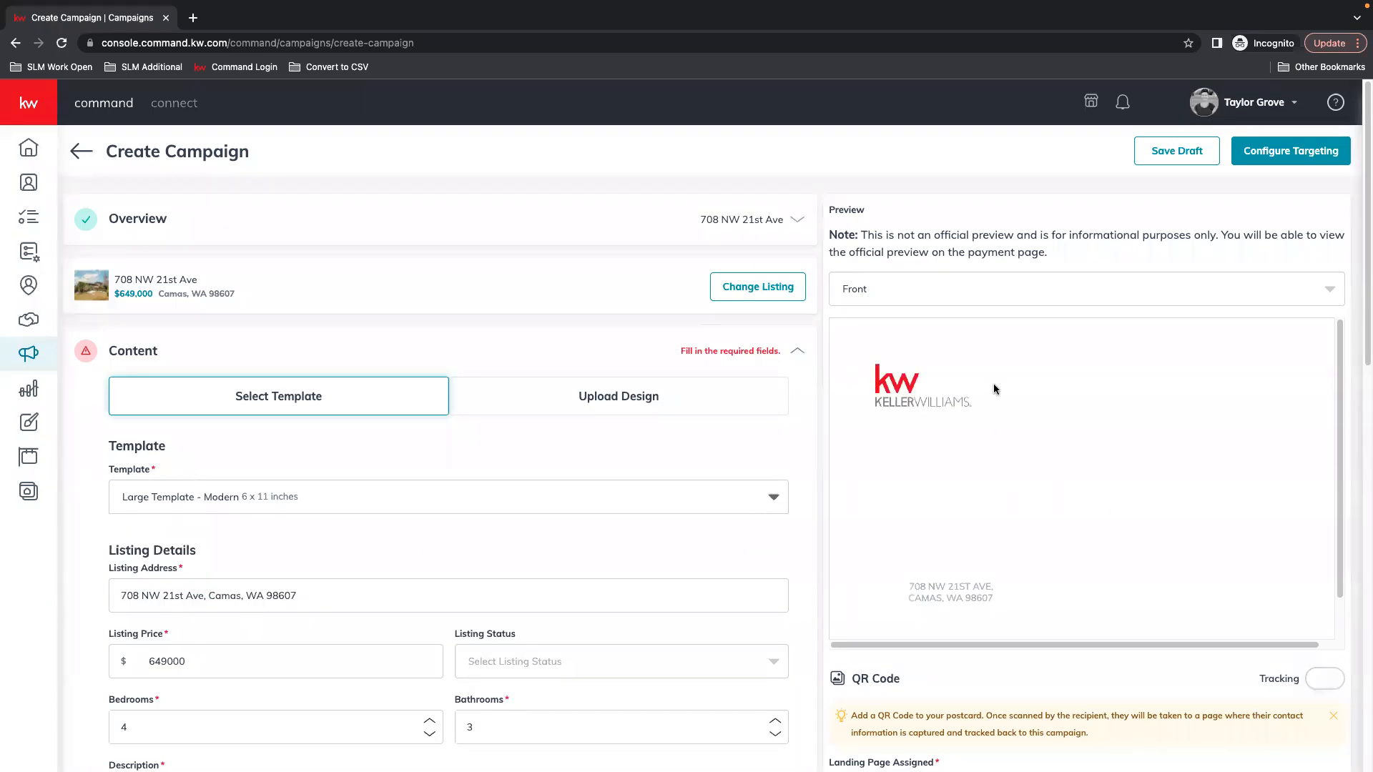
{"action": "left_click", "coordinate": [922, 289]}
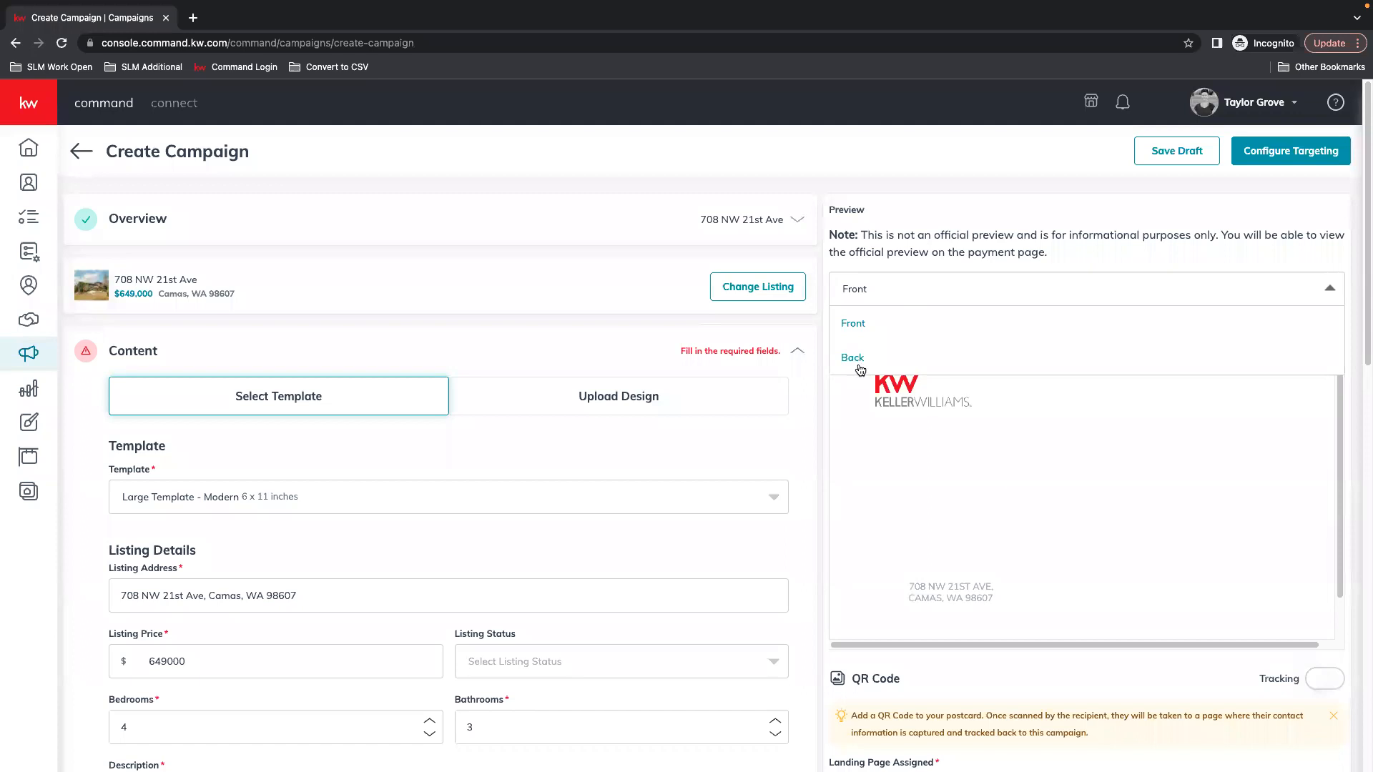
{"action": "left_click", "coordinate": [858, 363]}
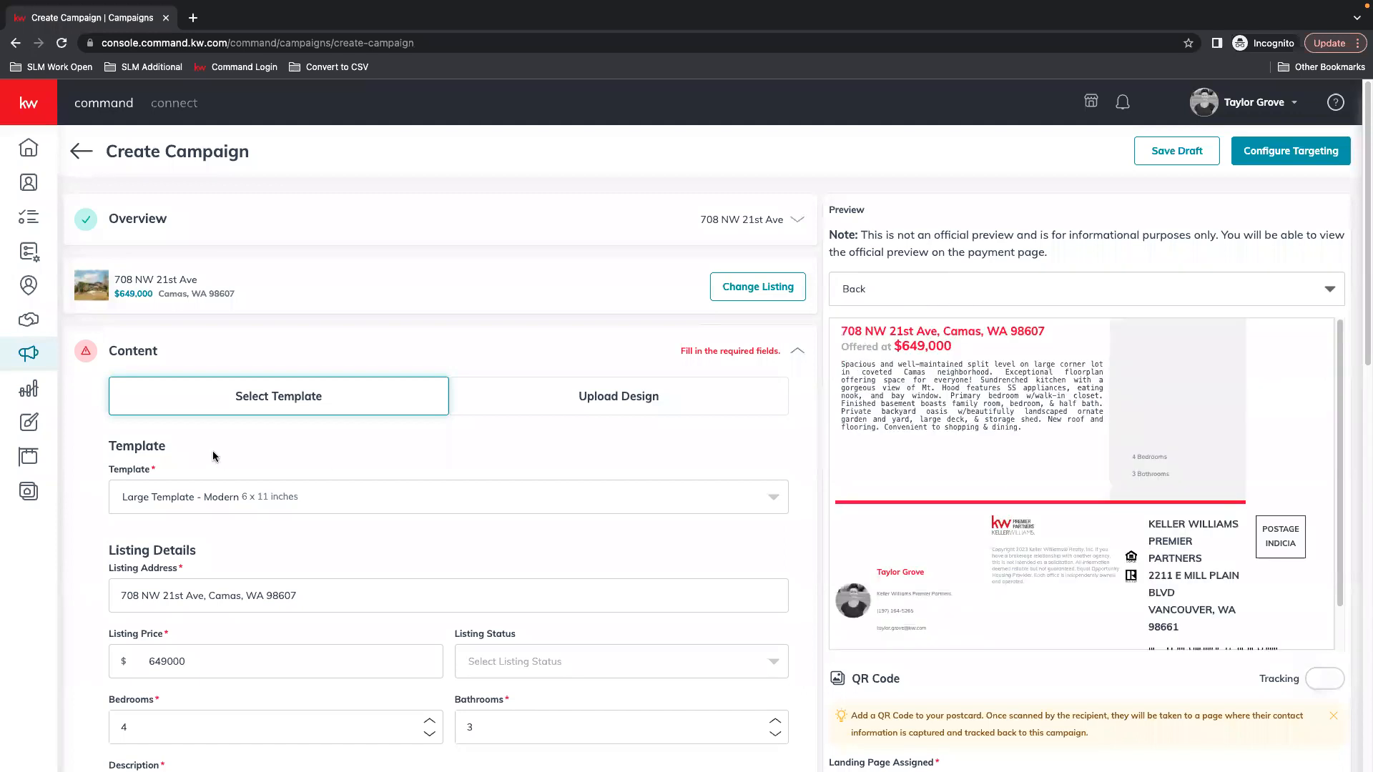
{"action": "left_click", "coordinate": [221, 504]}
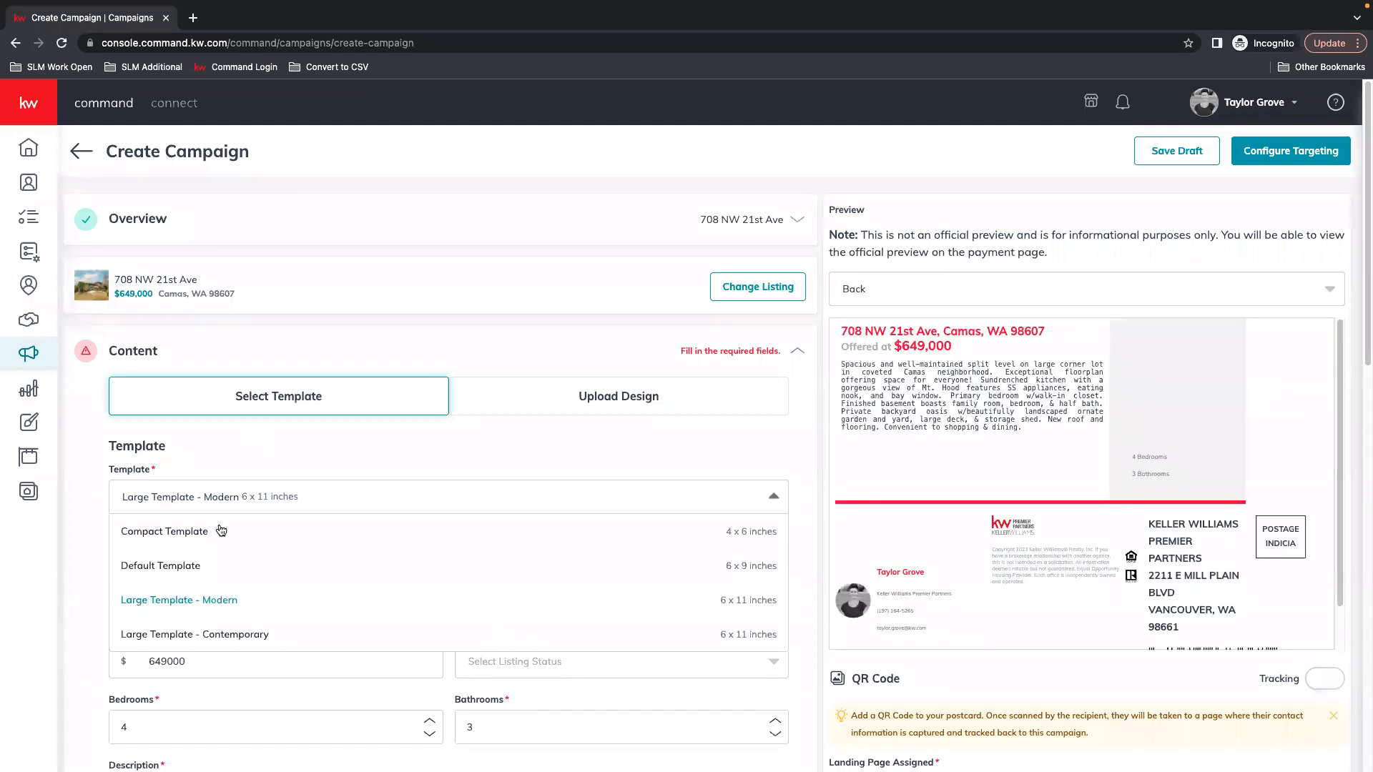
{"action": "left_click", "coordinate": [214, 637]}
{"action": "left_click", "coordinate": [858, 289]}
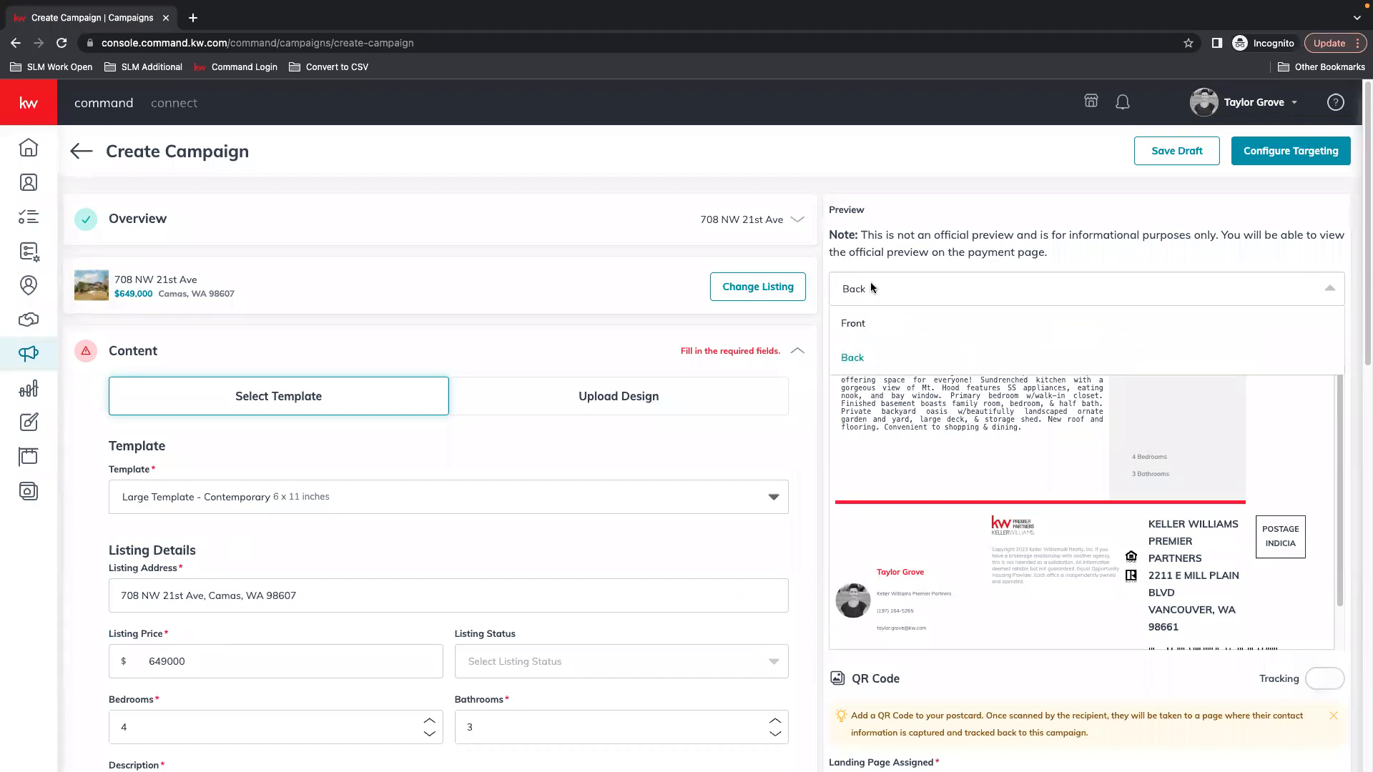
{"action": "left_click", "coordinate": [858, 330]}
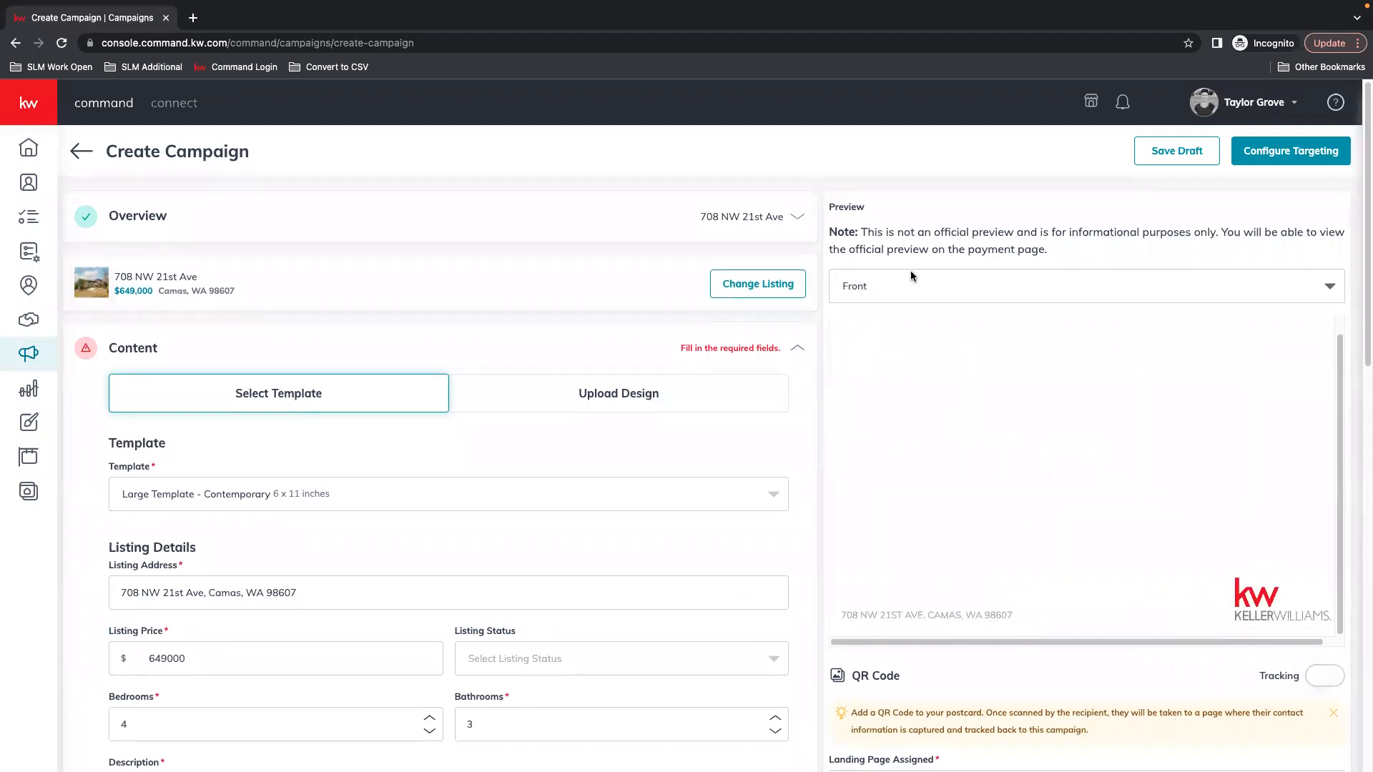
Compare Default 6 x 9 and Compact 4 x 6, then settle on Large Template - Modern 6 x 11
{"action": "left_click", "coordinate": [235, 493]}
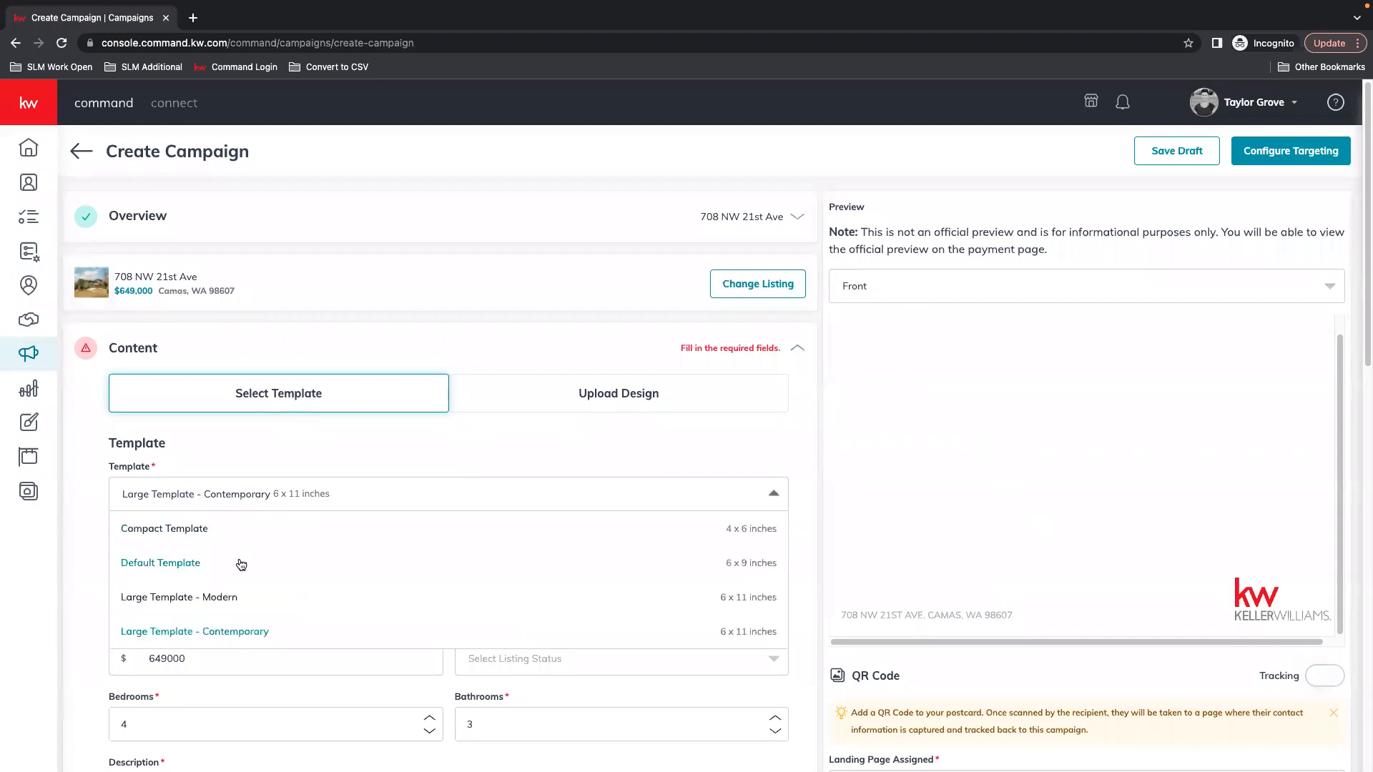
{"action": "left_click", "coordinate": [191, 597]}
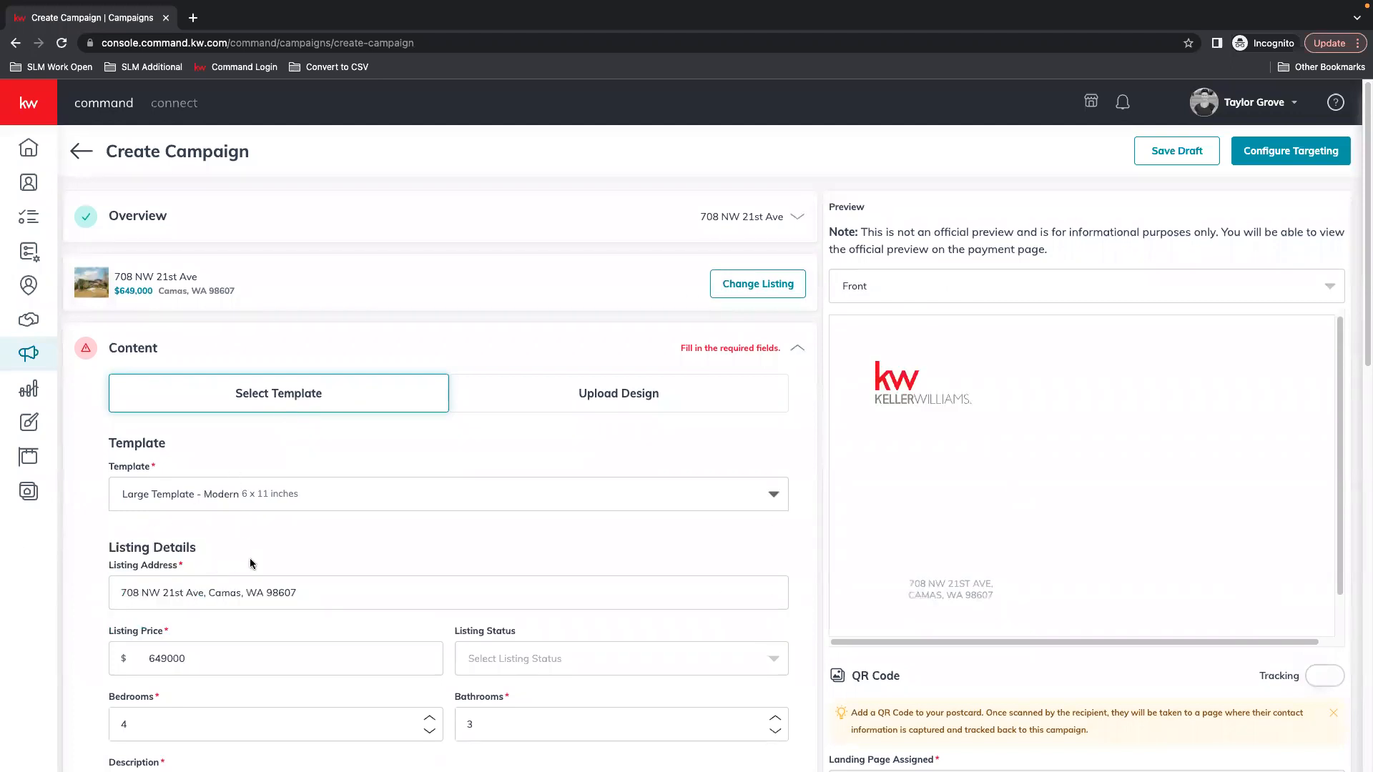
{"action": "left_click", "coordinate": [214, 494]}
{"action": "left_click", "coordinate": [170, 560]}
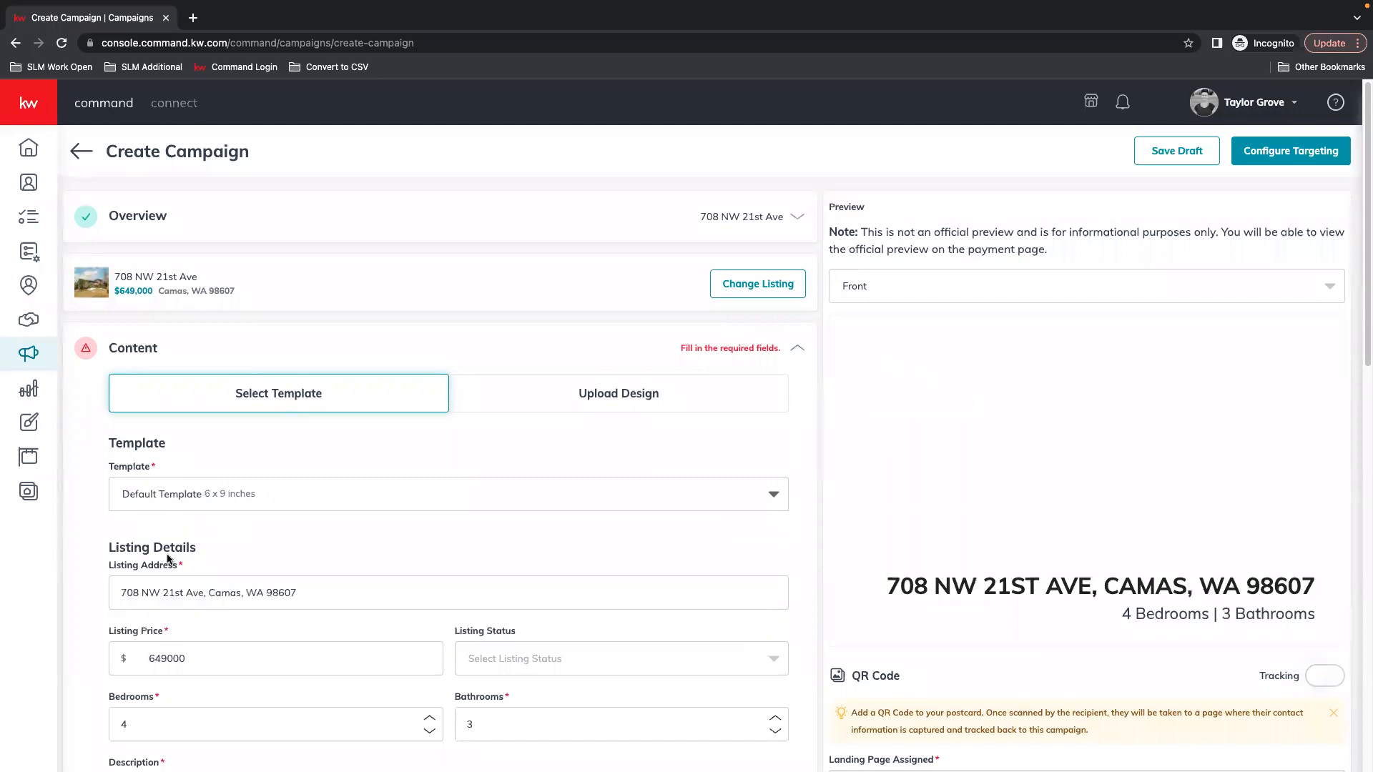
{"action": "left_click", "coordinate": [206, 494]}
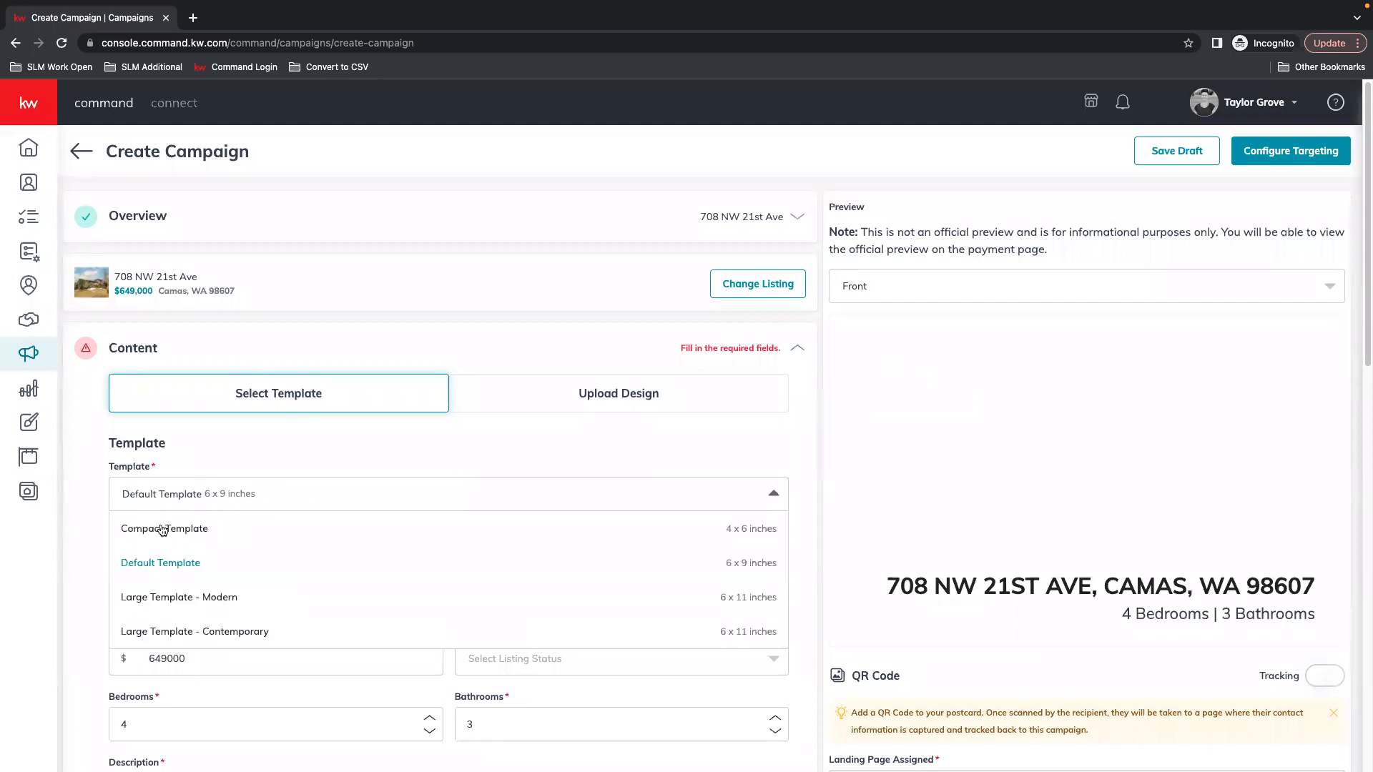
{"action": "left_click", "coordinate": [162, 529]}
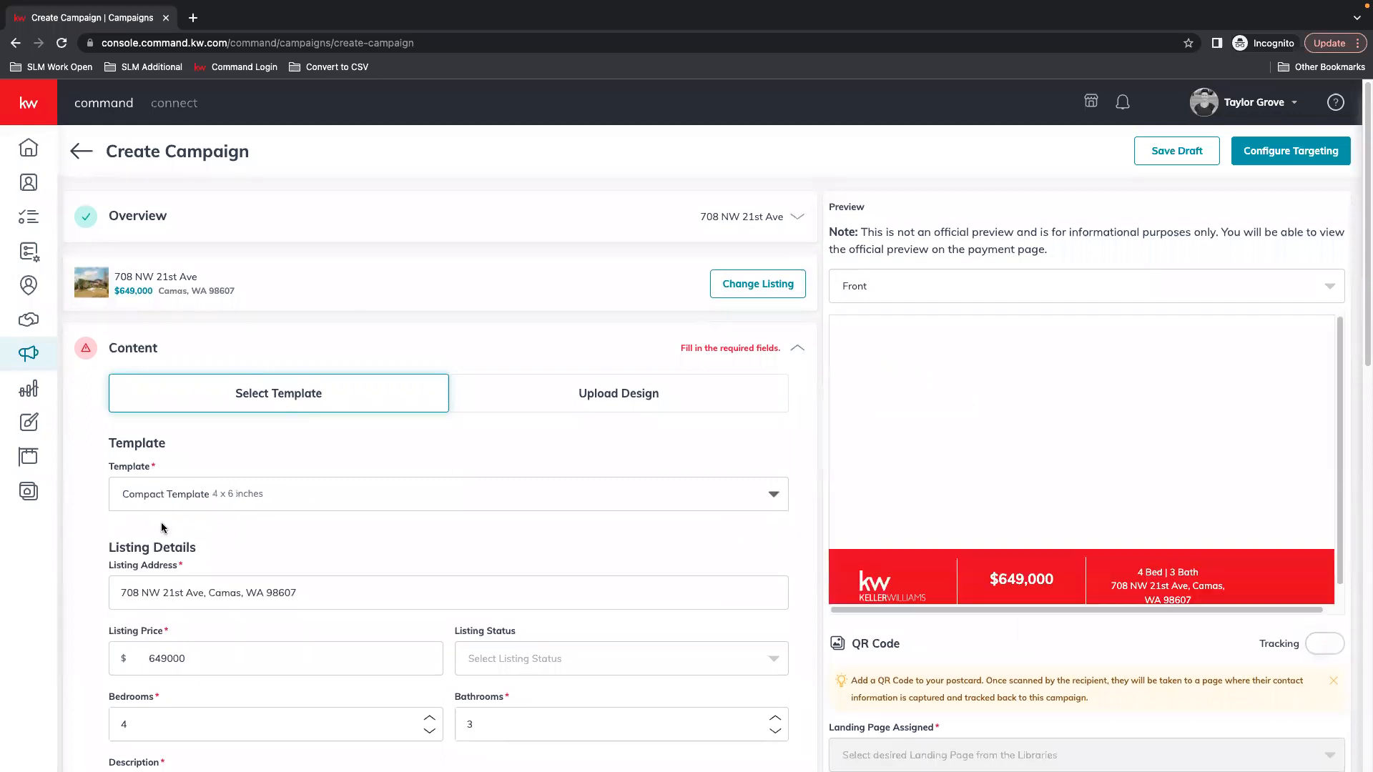
{"action": "left_click", "coordinate": [215, 505]}
{"action": "left_click", "coordinate": [214, 595]}
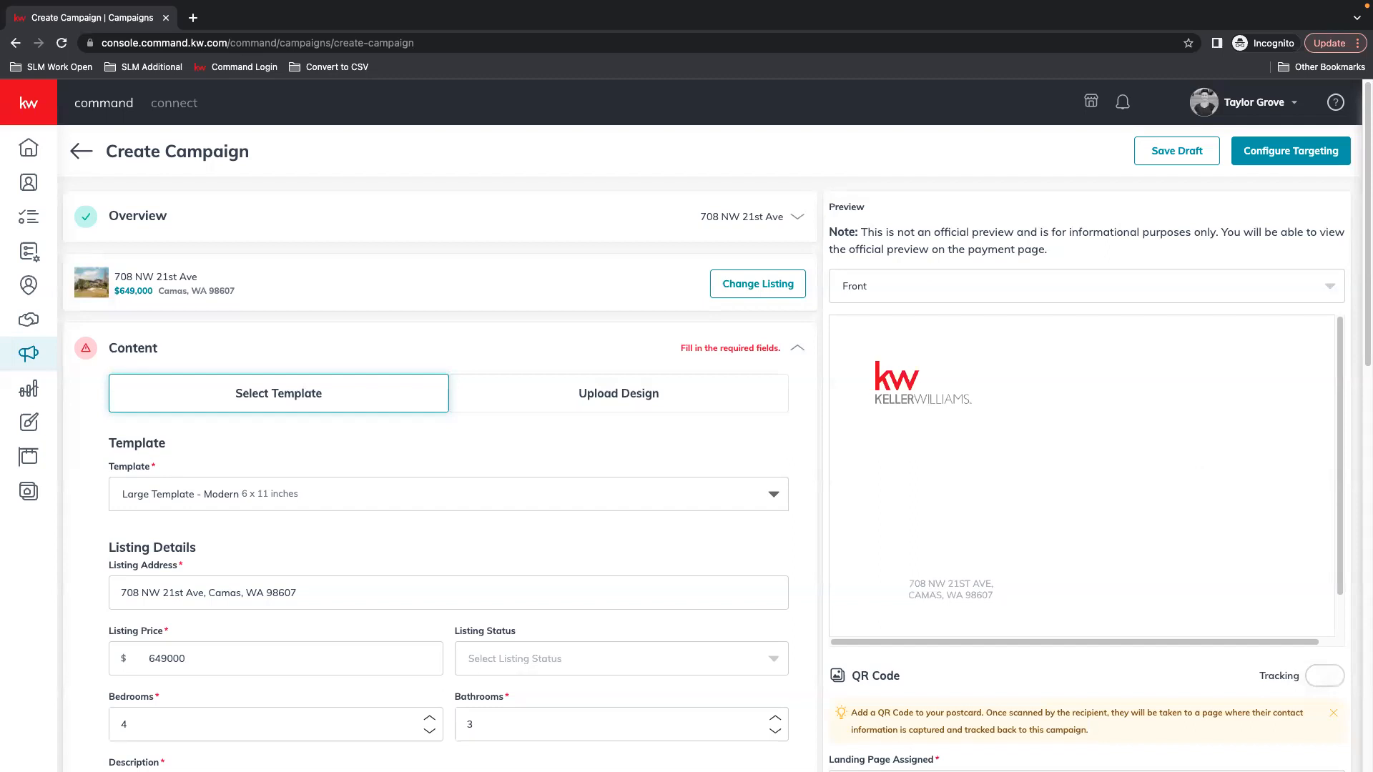
{"action": "scroll", "coordinate": [572, 407], "scroll_direction": "down", "scroll_amount": 2}
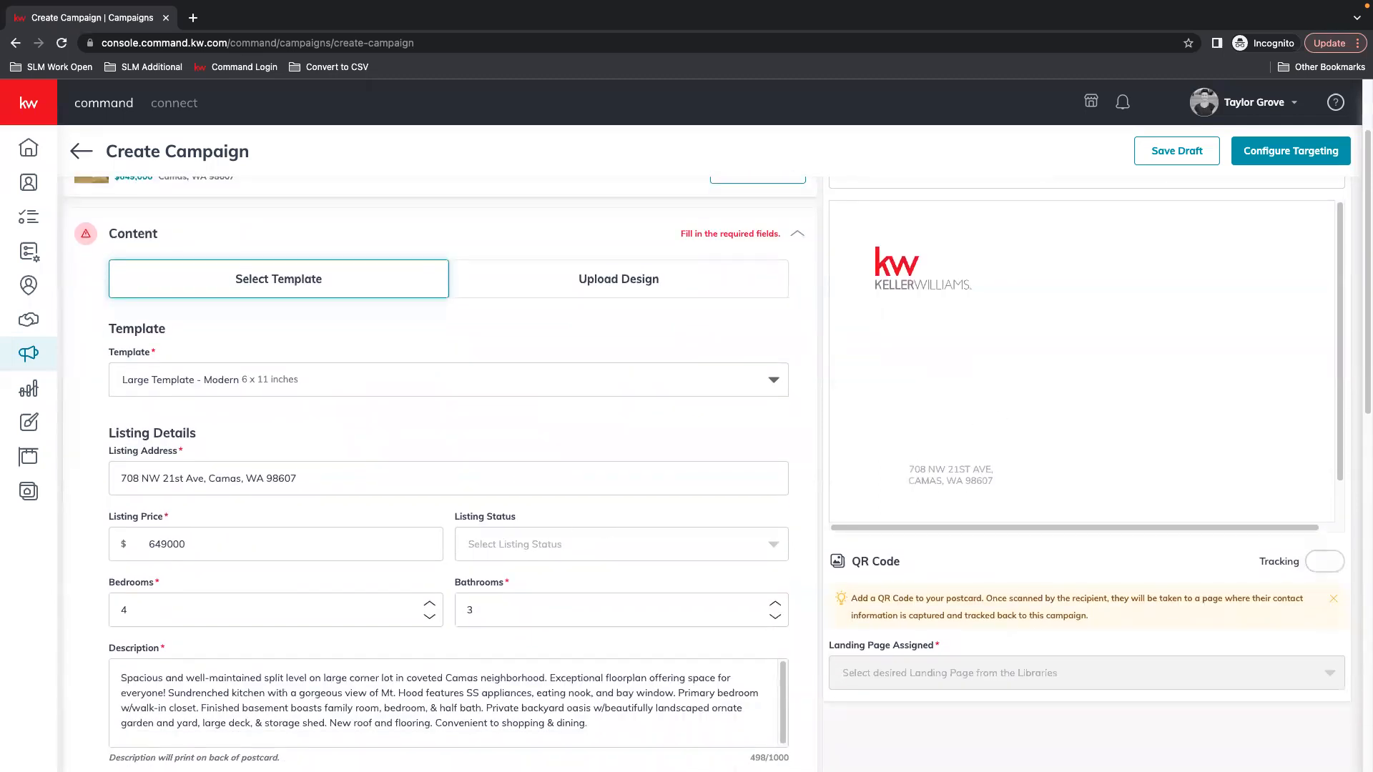
{"action": "scroll", "coordinate": [122, 384], "scroll_direction": "down", "scroll_amount": 1}
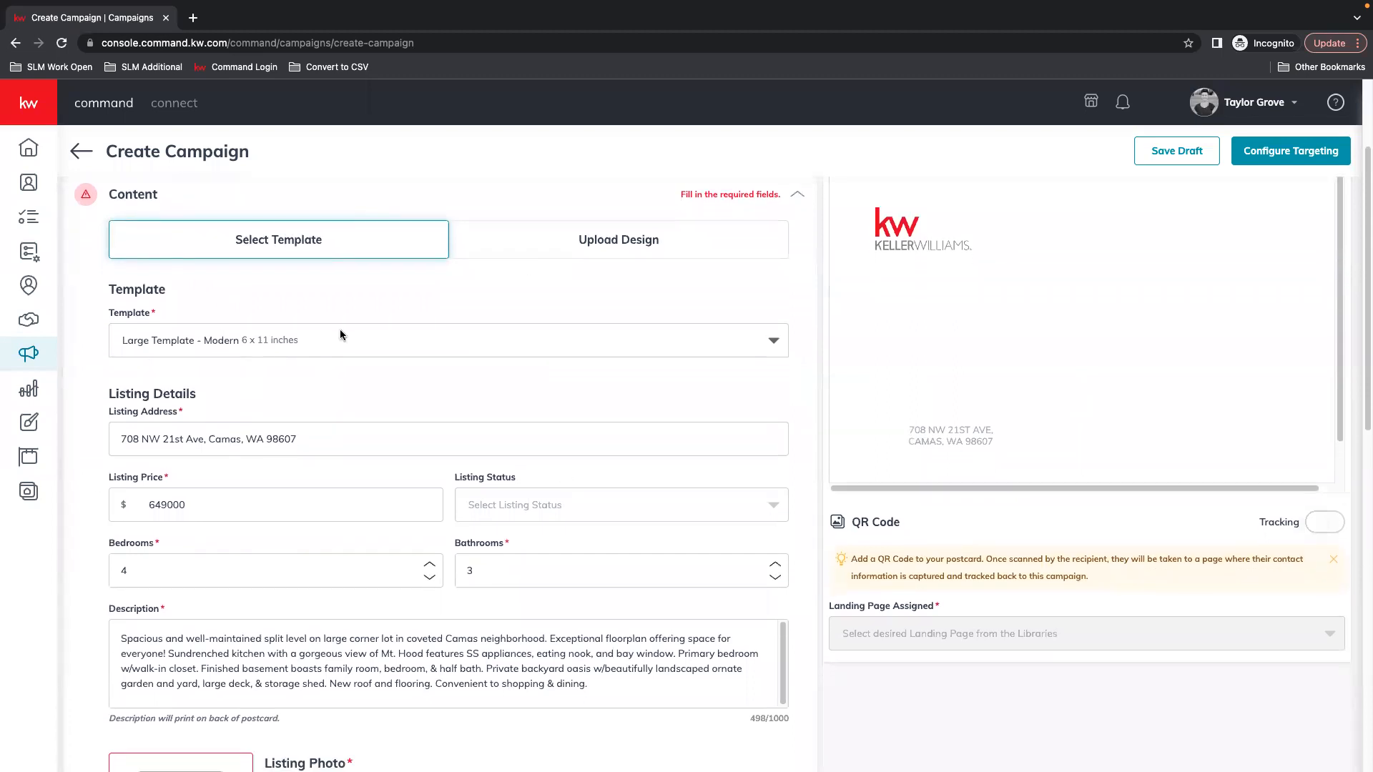
{"action": "scroll", "coordinate": [499, 569], "scroll_direction": "down", "scroll_amount": 15}
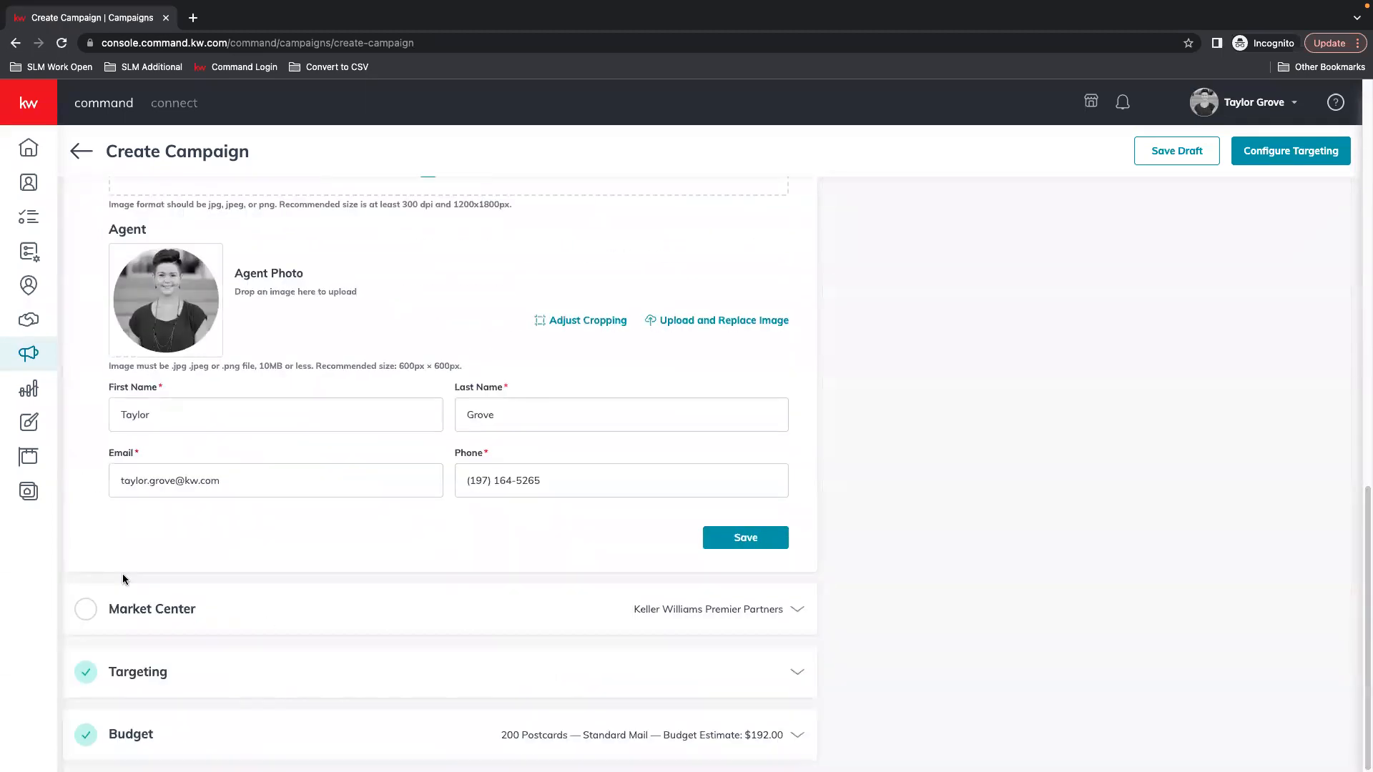
{"action": "left_click", "coordinate": [796, 735]}
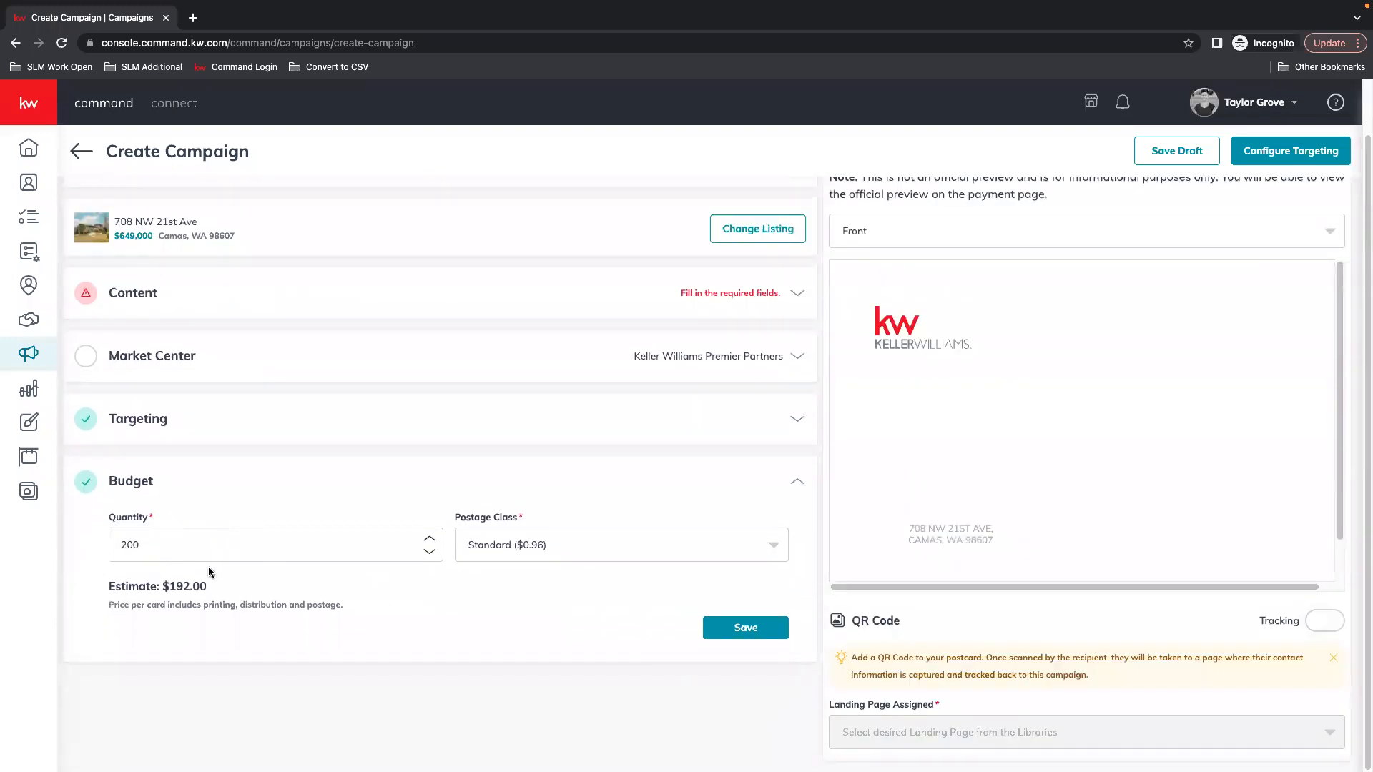
{"action": "left_click", "coordinate": [585, 537]}
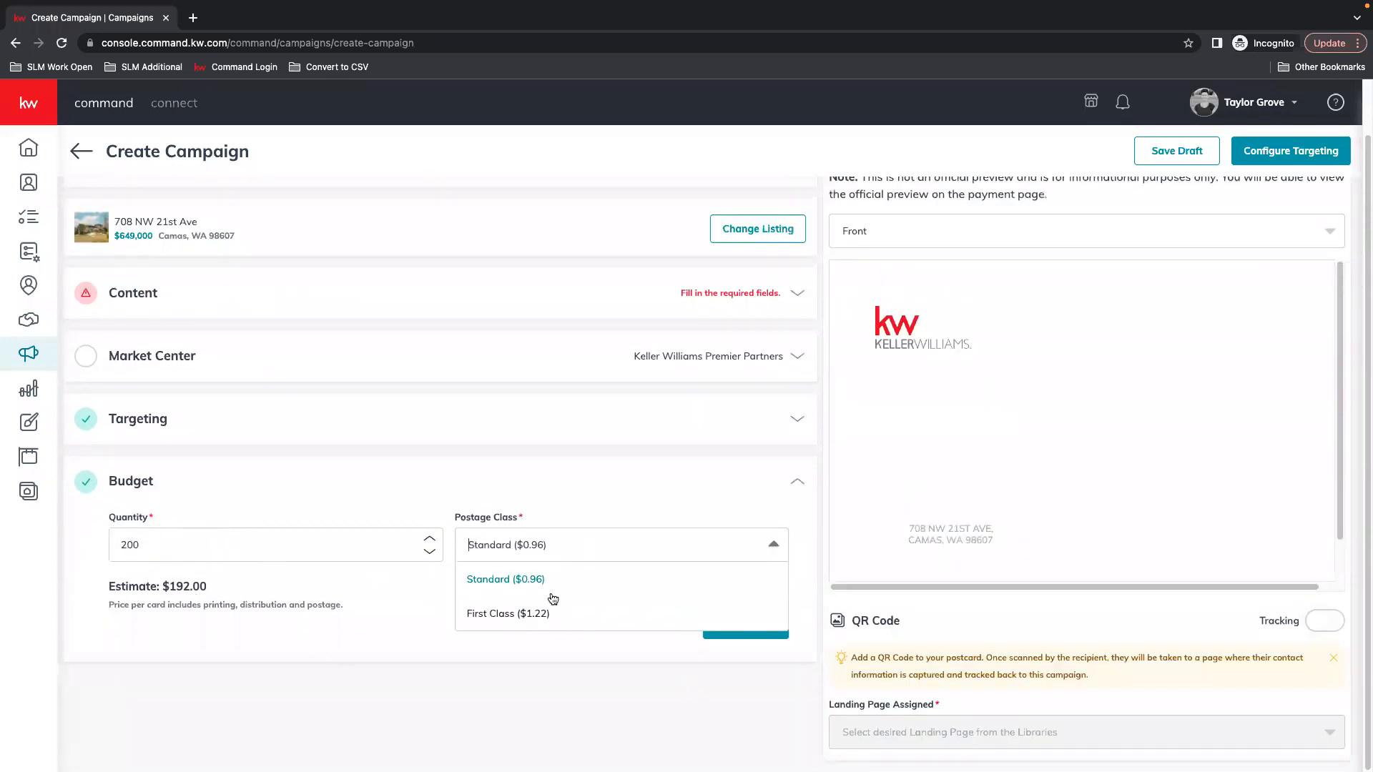
{"action": "left_click", "coordinate": [499, 581]}
{"action": "scroll", "coordinate": [634, 592], "scroll_direction": "up", "scroll_amount": 1}
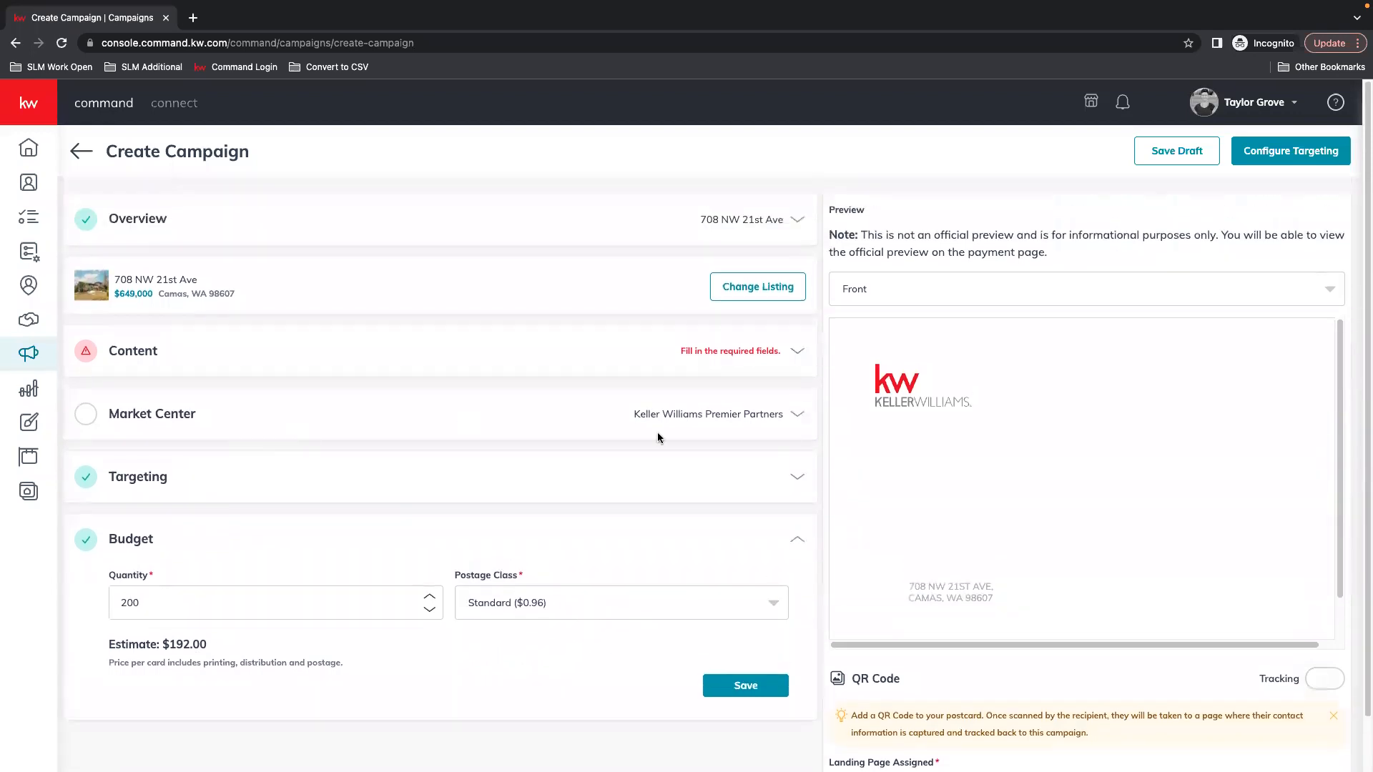
{"action": "left_click", "coordinate": [546, 366]}
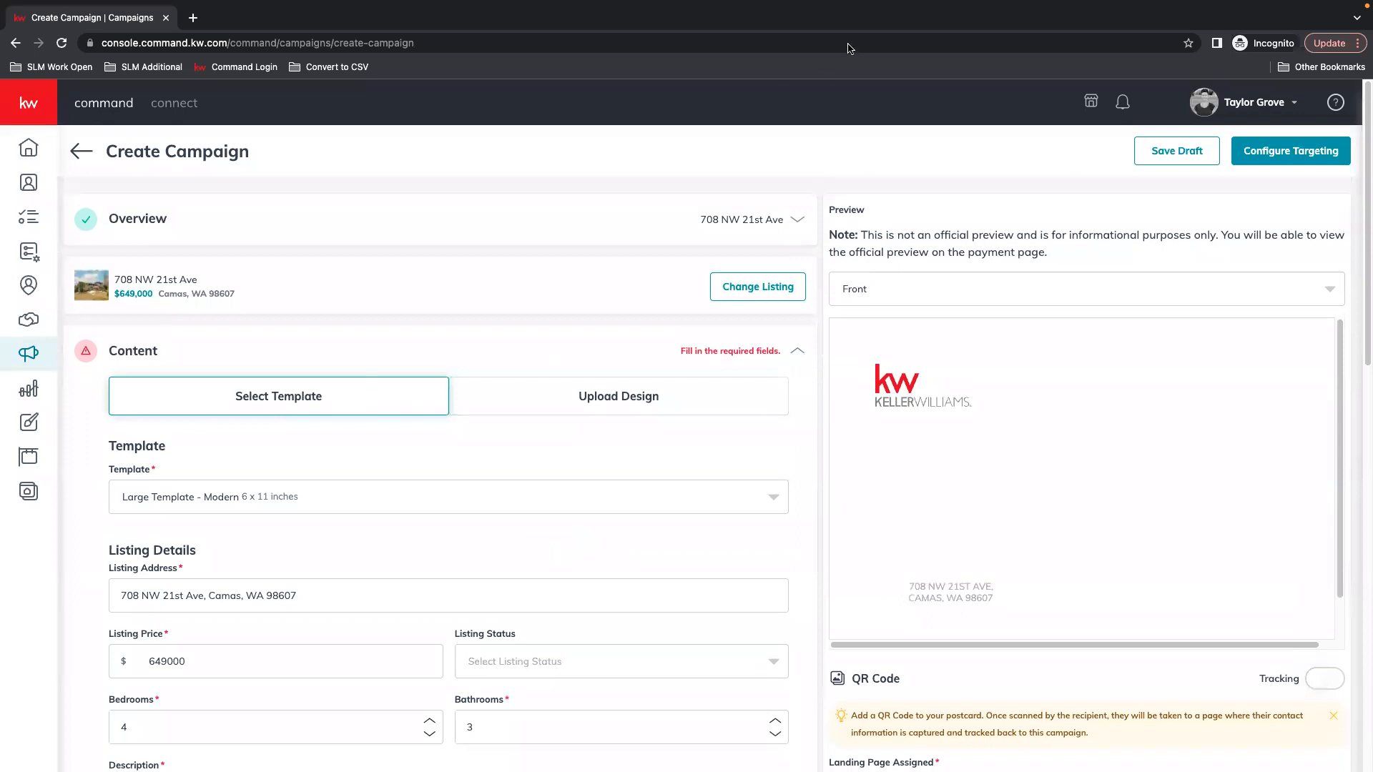
{"action": "left_click", "coordinate": [246, 341]}
{"action": "left_click", "coordinate": [148, 348]}
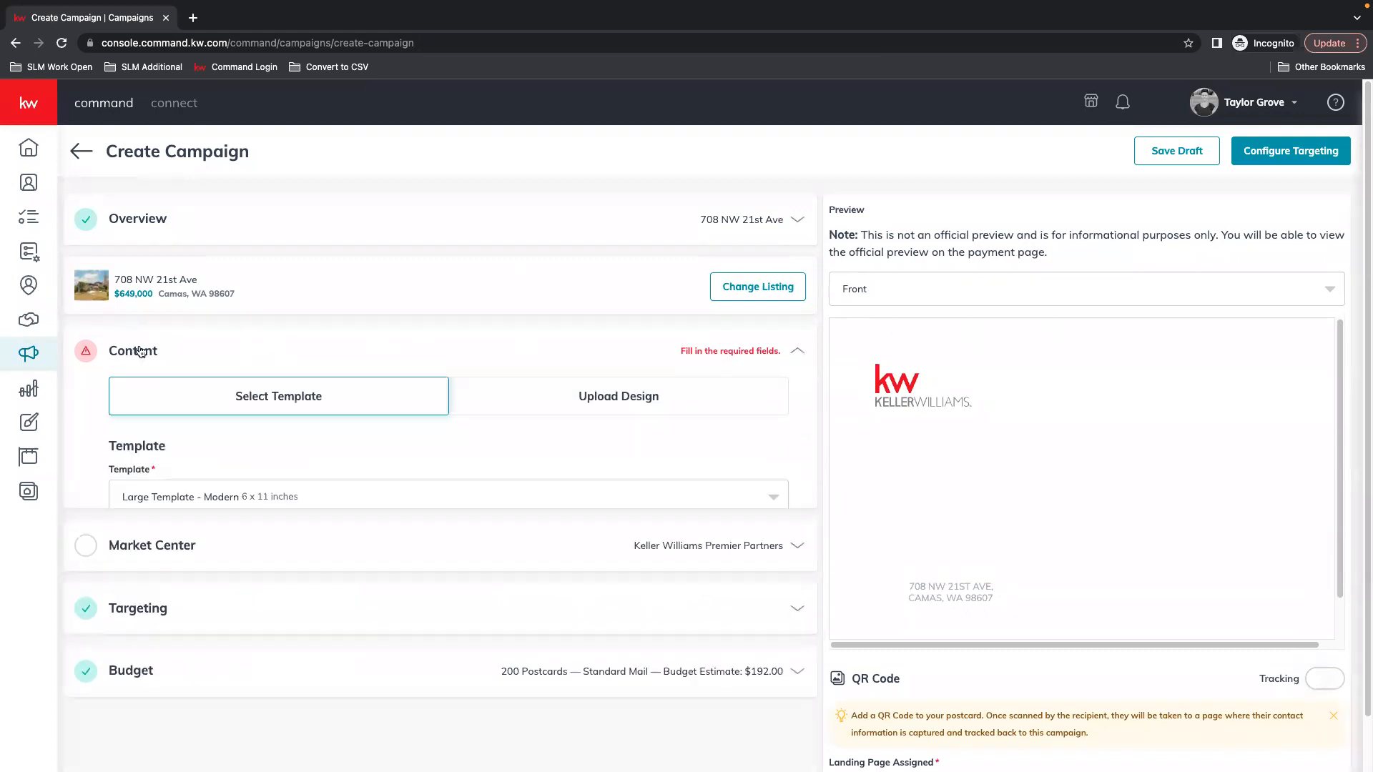
{"action": "scroll", "coordinate": [301, 480], "scroll_direction": "down", "scroll_amount": 1}
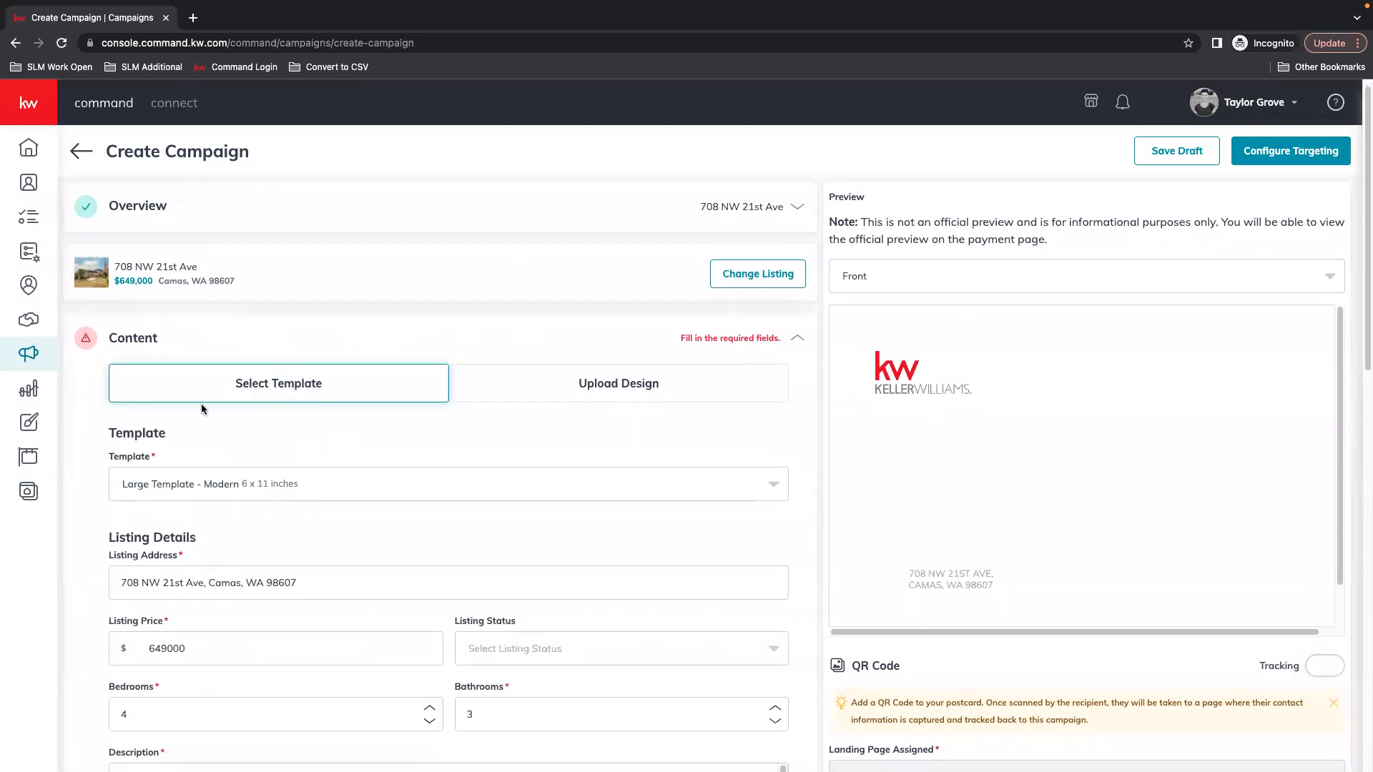
{"action": "scroll", "coordinate": [172, 436], "scroll_direction": "down", "scroll_amount": 2}
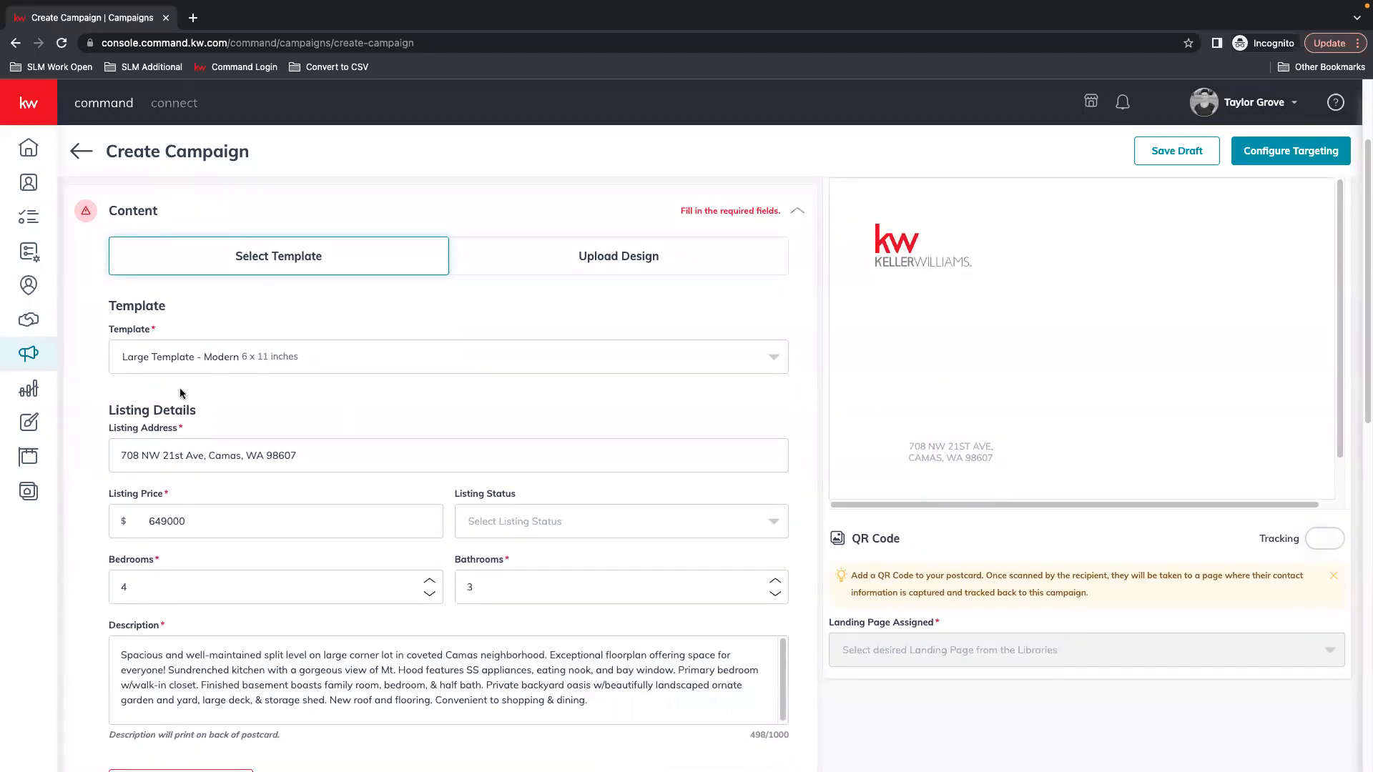
{"action": "scroll", "coordinate": [171, 372], "scroll_direction": "down", "scroll_amount": 1}
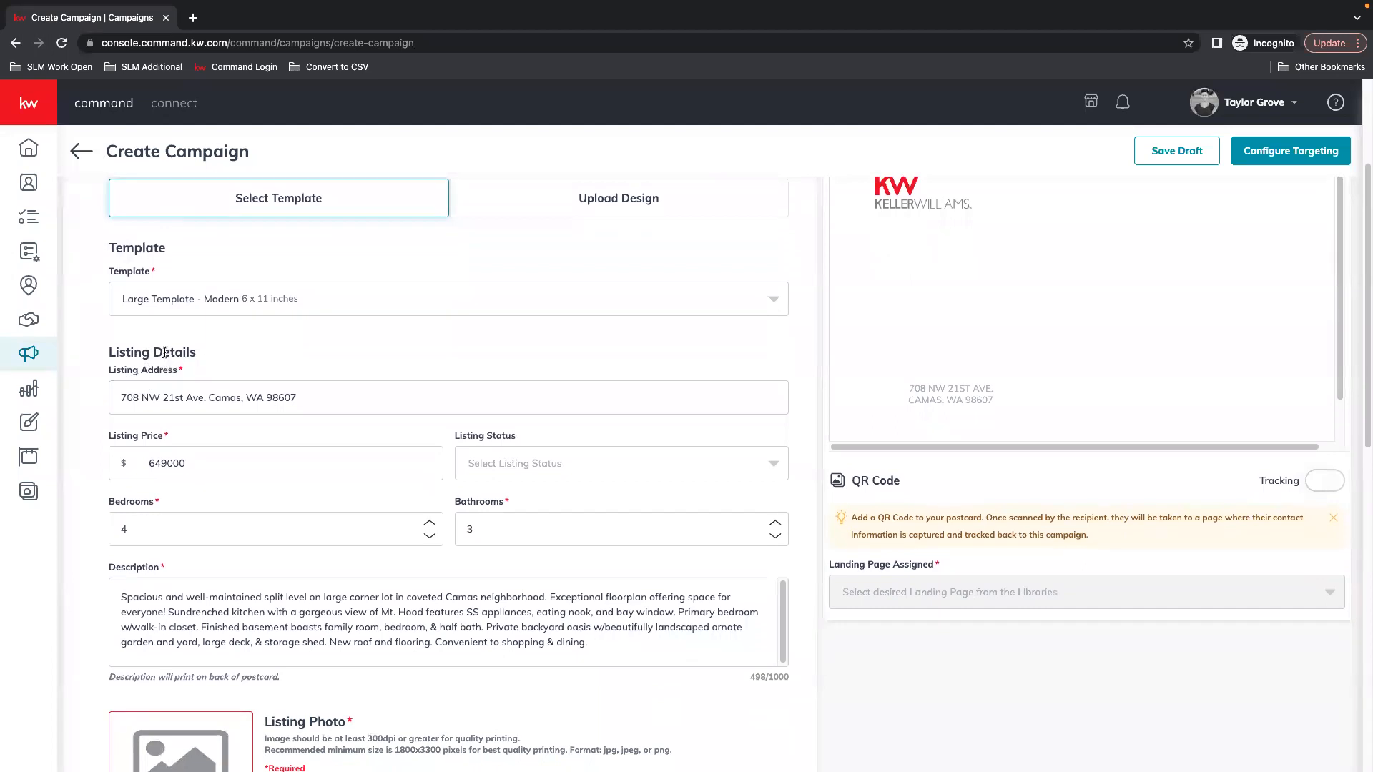
{"action": "left_click_drag", "start_coordinate": [99, 359], "coordinate": [248, 357]}
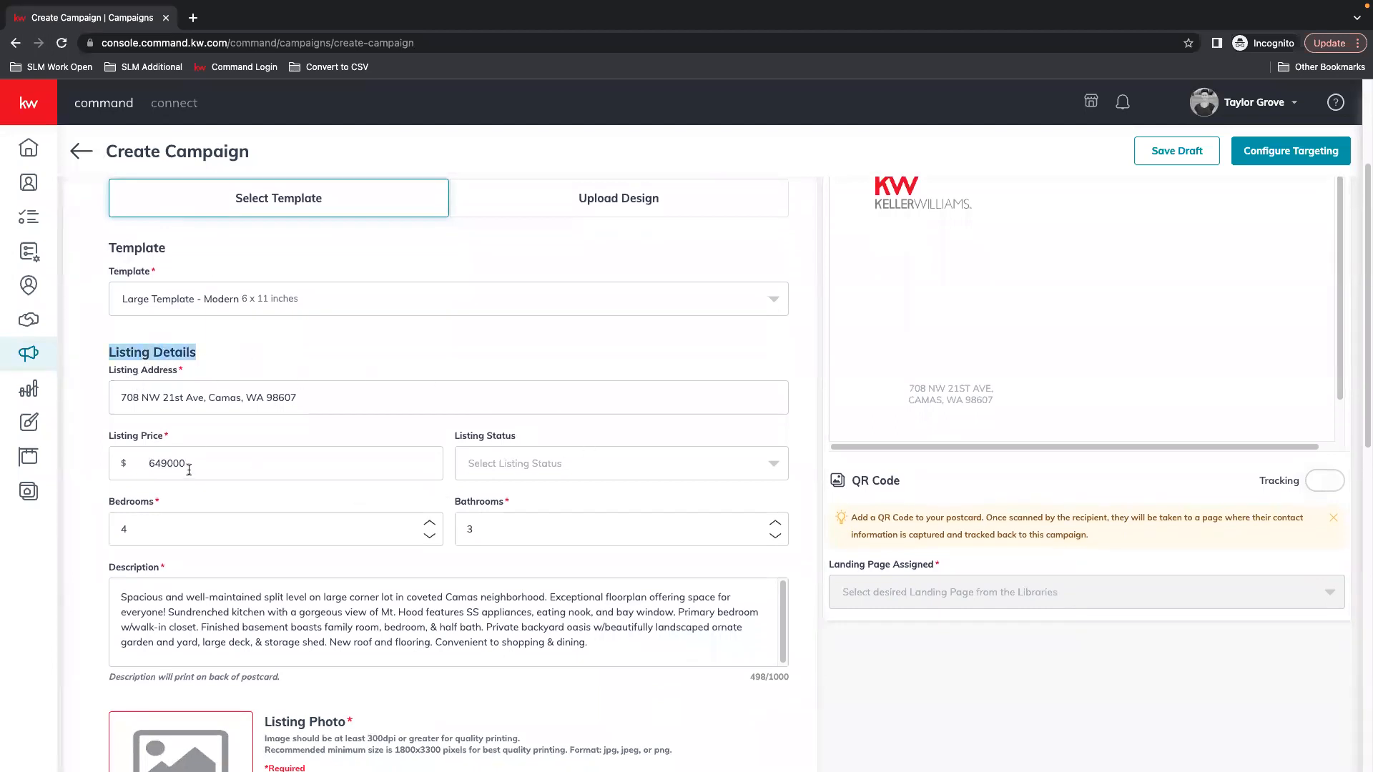
{"action": "scroll", "coordinate": [357, 452], "scroll_direction": "up", "scroll_amount": 2}
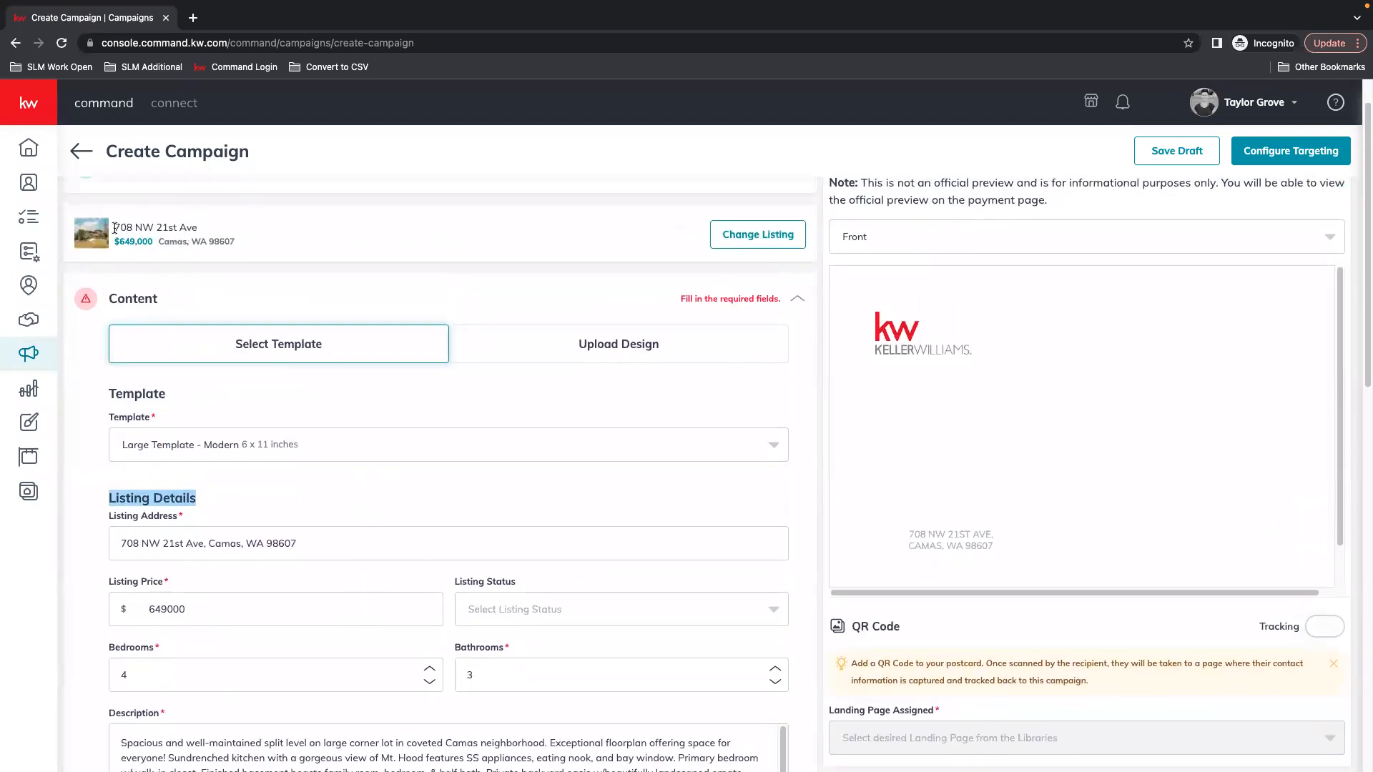
{"action": "scroll", "coordinate": [451, 501], "scroll_direction": "down", "scroll_amount": 3}
{"action": "left_click", "coordinate": [217, 401]}
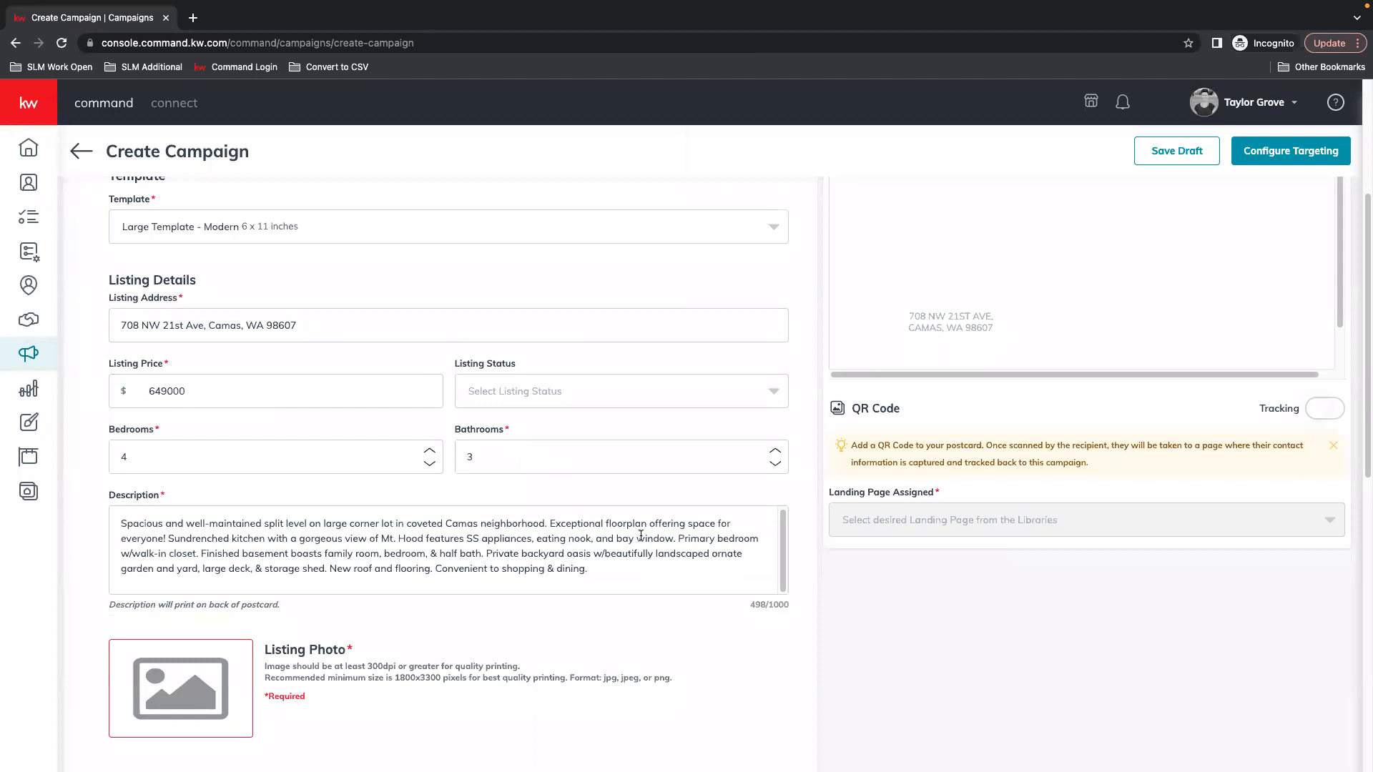
Set the Listing Status to JUST LISTED after briefly trying JUST SOLD
{"action": "left_click", "coordinate": [599, 393]}
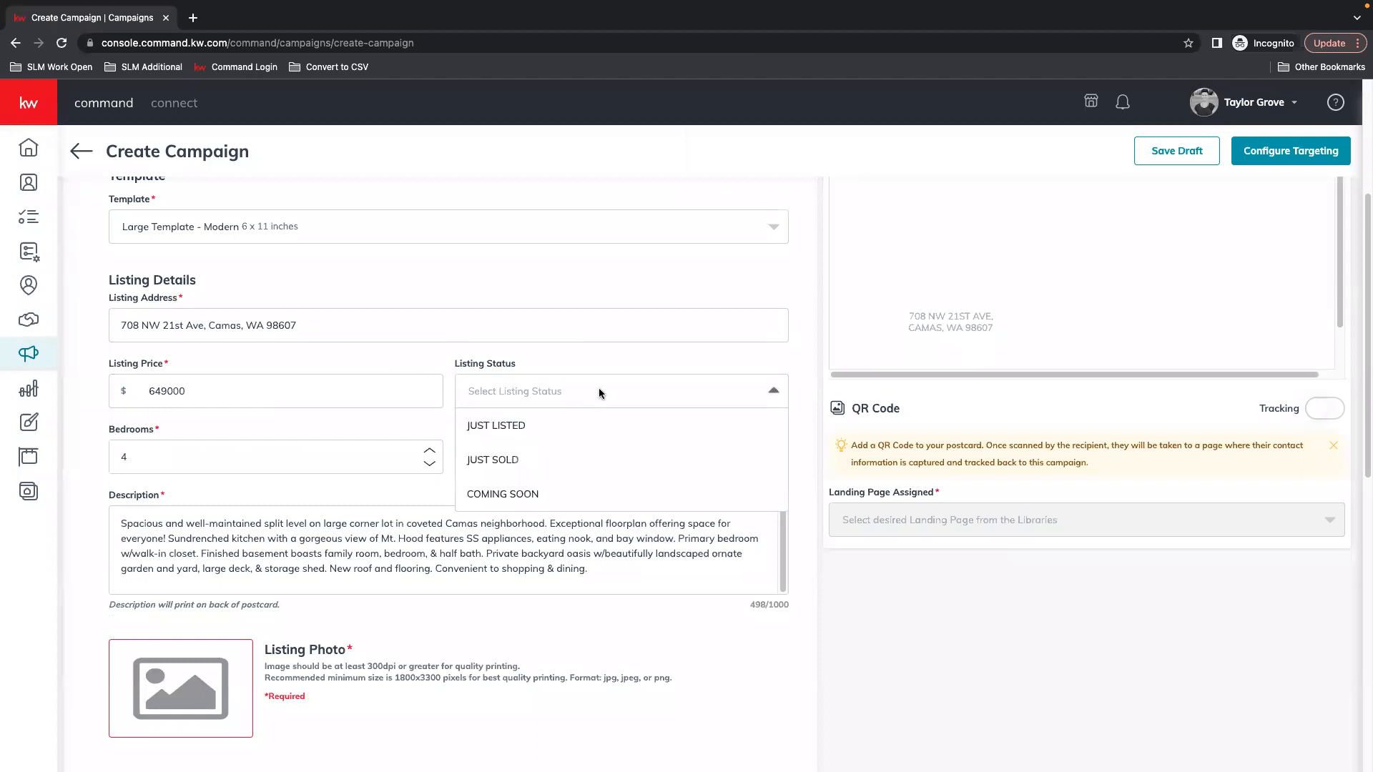
{"action": "left_click", "coordinate": [518, 426]}
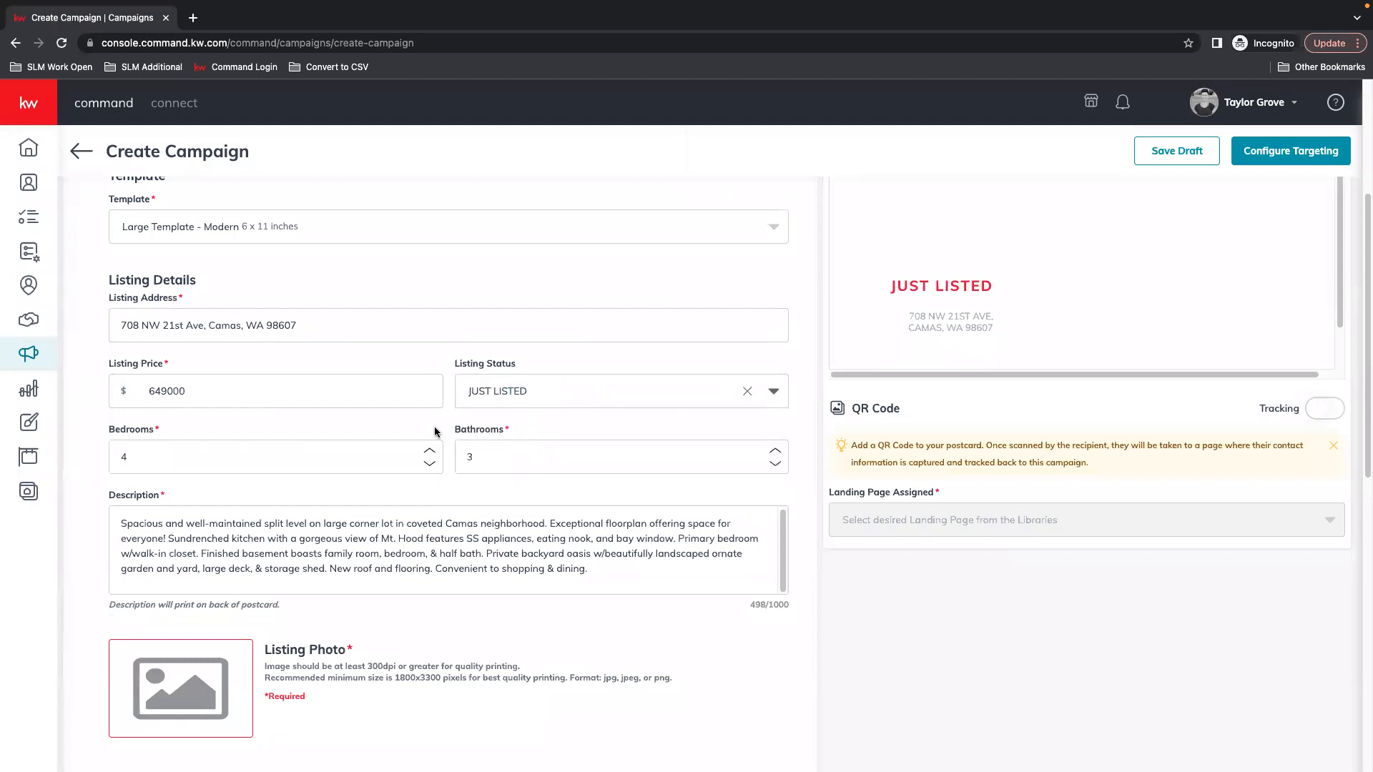
{"action": "left_click", "coordinate": [623, 390]}
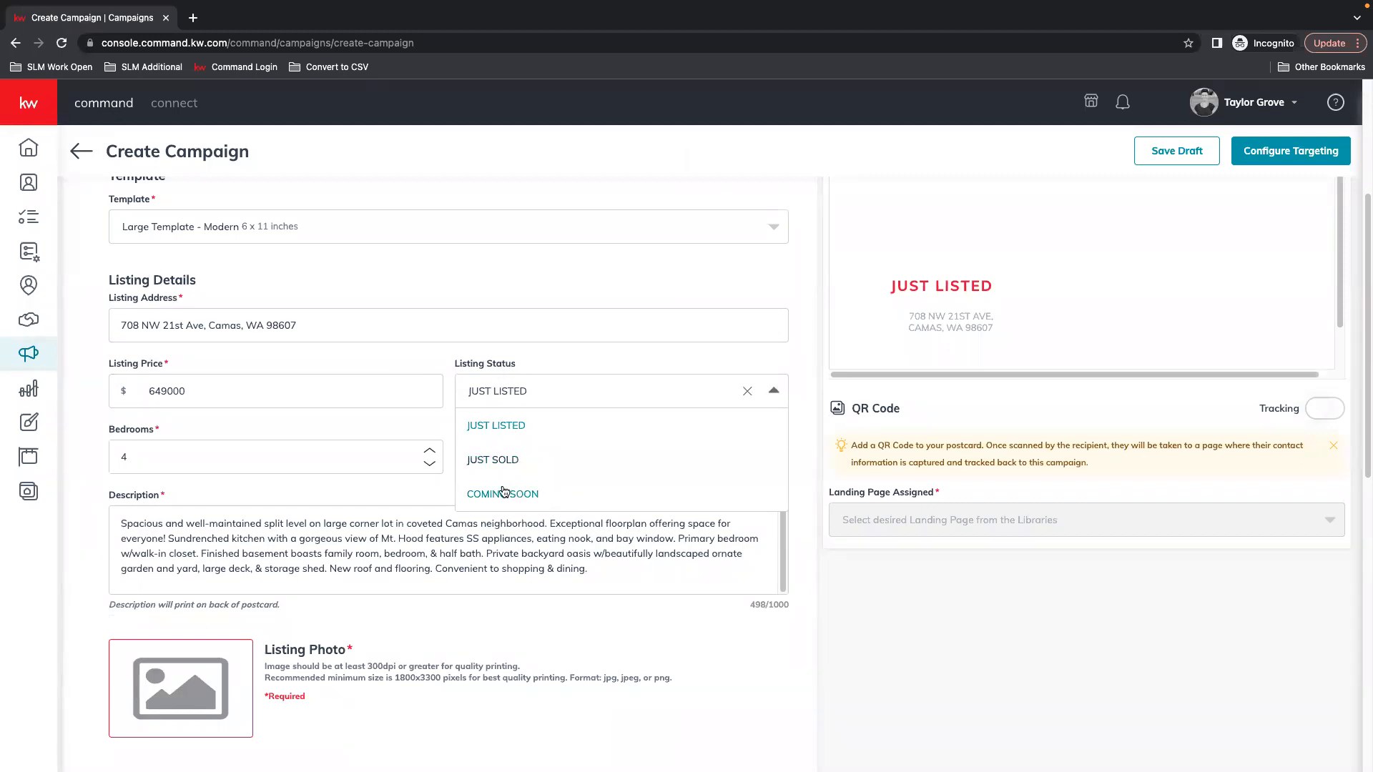
{"action": "scroll", "coordinate": [563, 448], "scroll_direction": "up", "scroll_amount": 1}
{"action": "scroll", "coordinate": [562, 447], "scroll_direction": "up", "scroll_amount": 1}
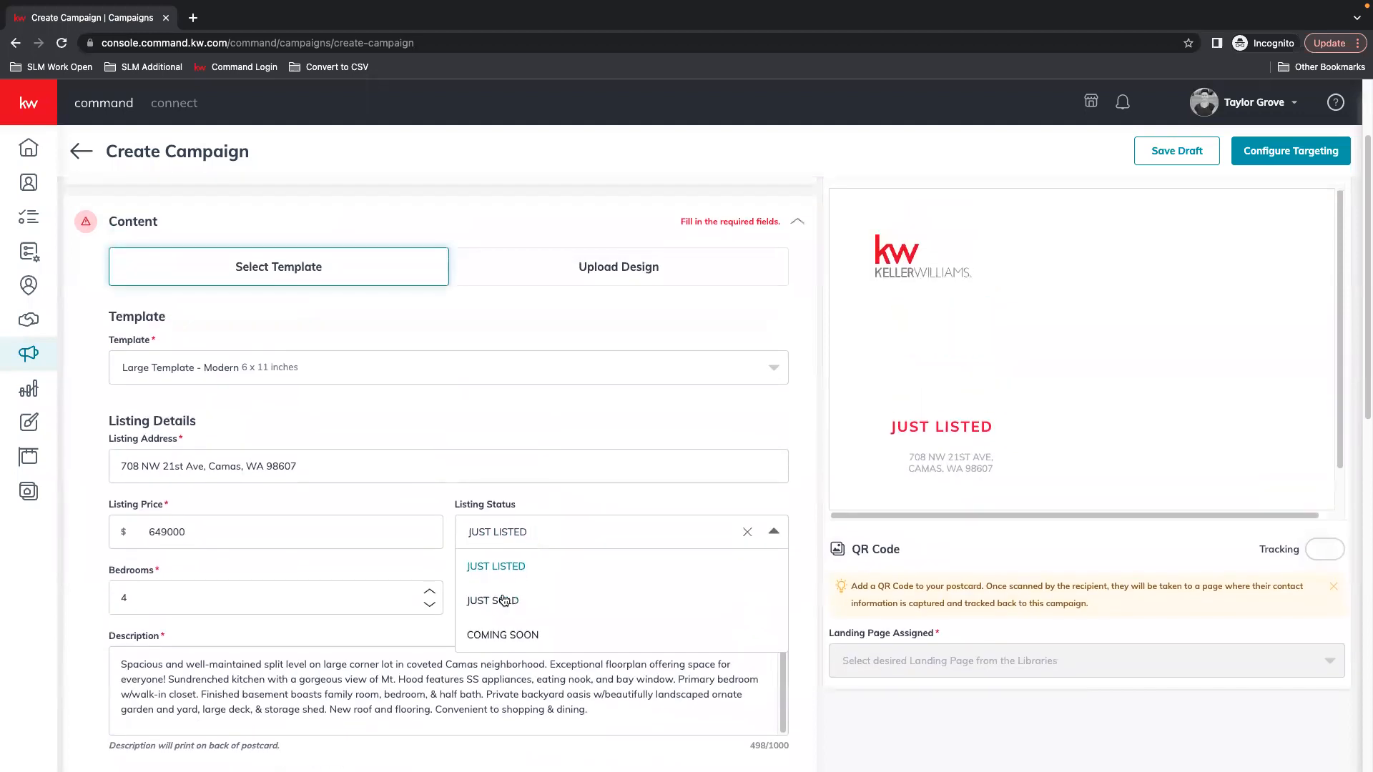
{"action": "left_click", "coordinate": [493, 600]}
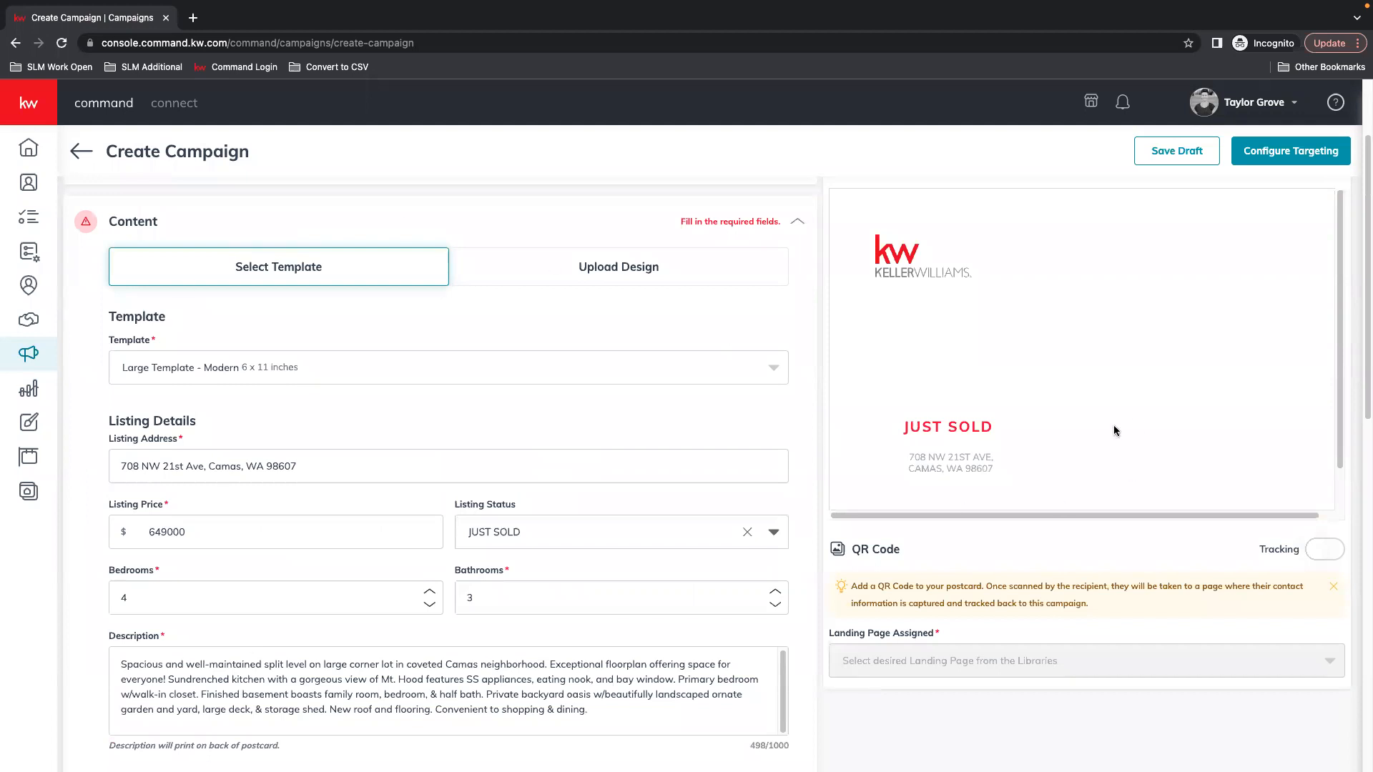
{"action": "left_click", "coordinate": [533, 526]}
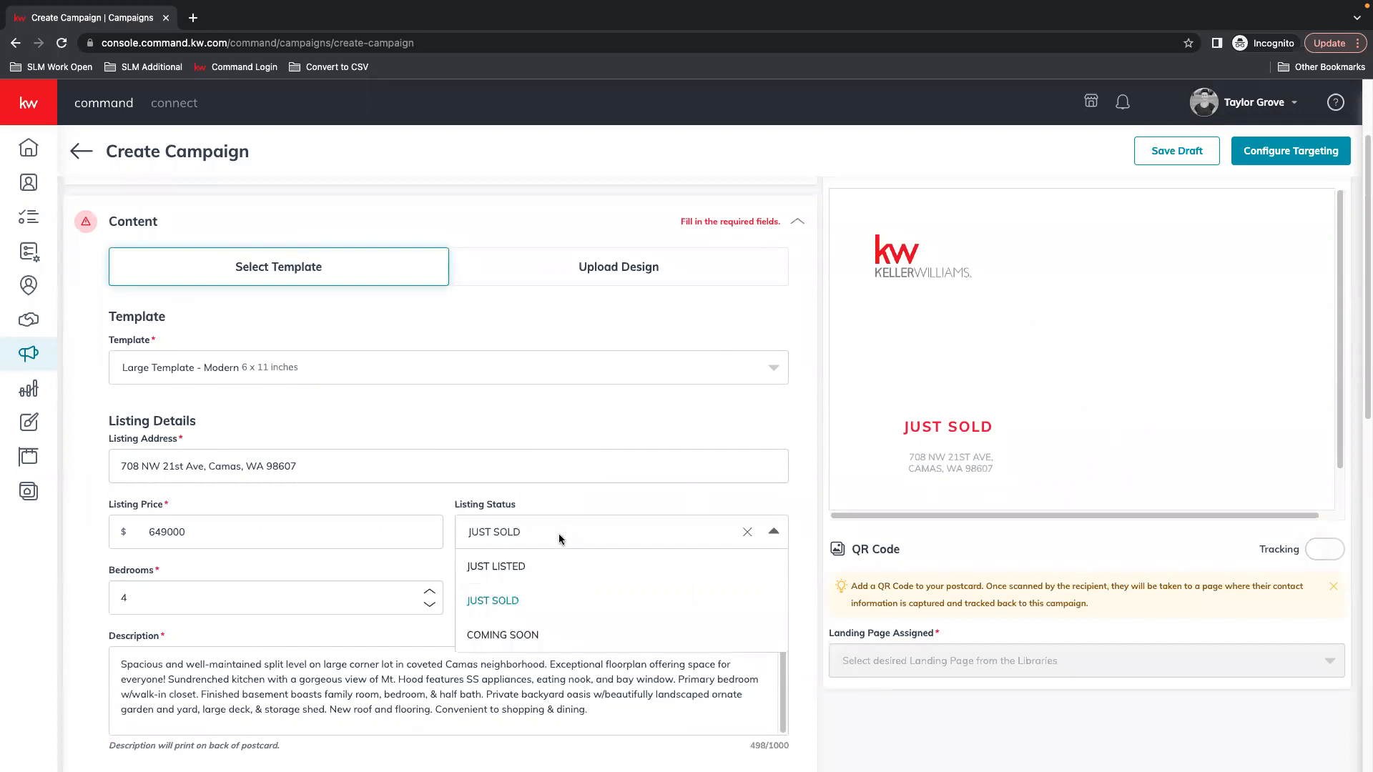
{"action": "left_click", "coordinate": [497, 568]}
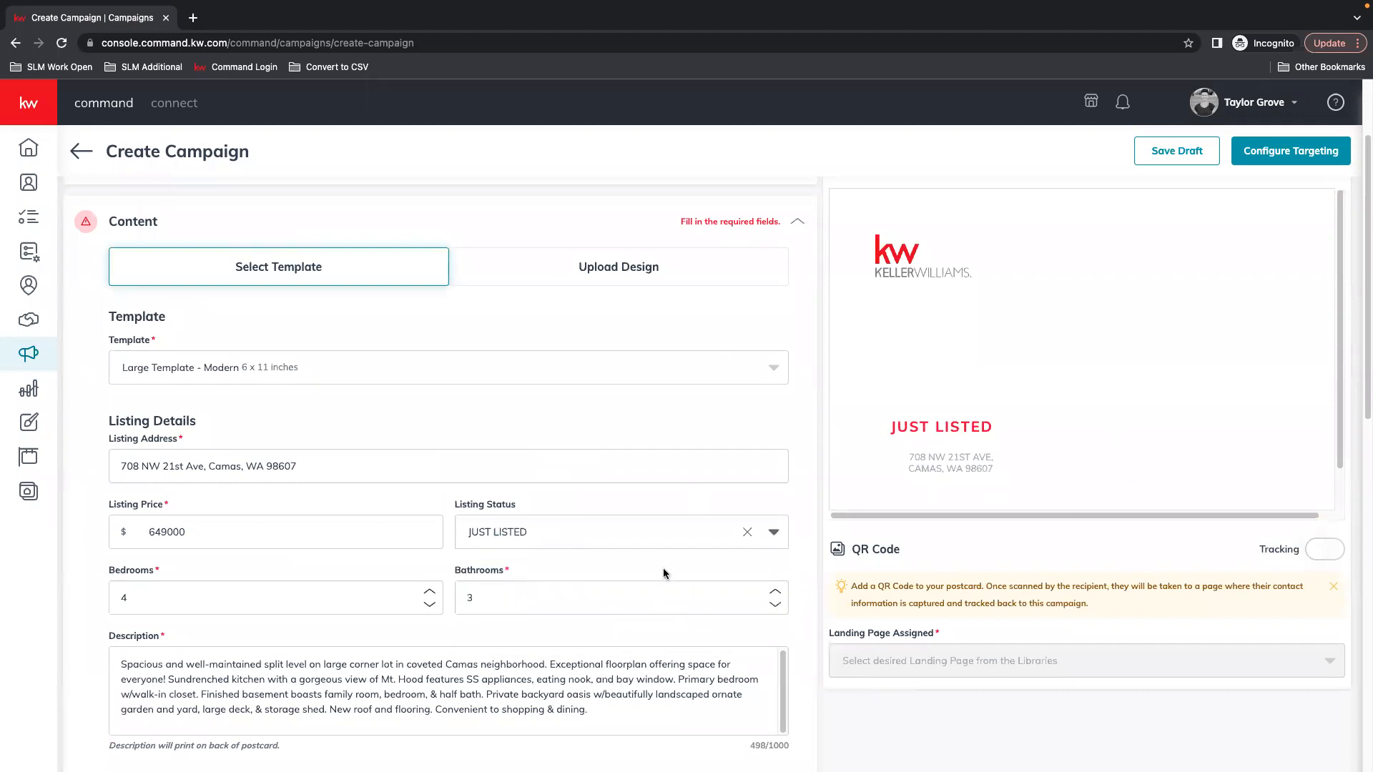
{"action": "scroll", "coordinate": [661, 569], "scroll_direction": "down", "scroll_amount": 3}
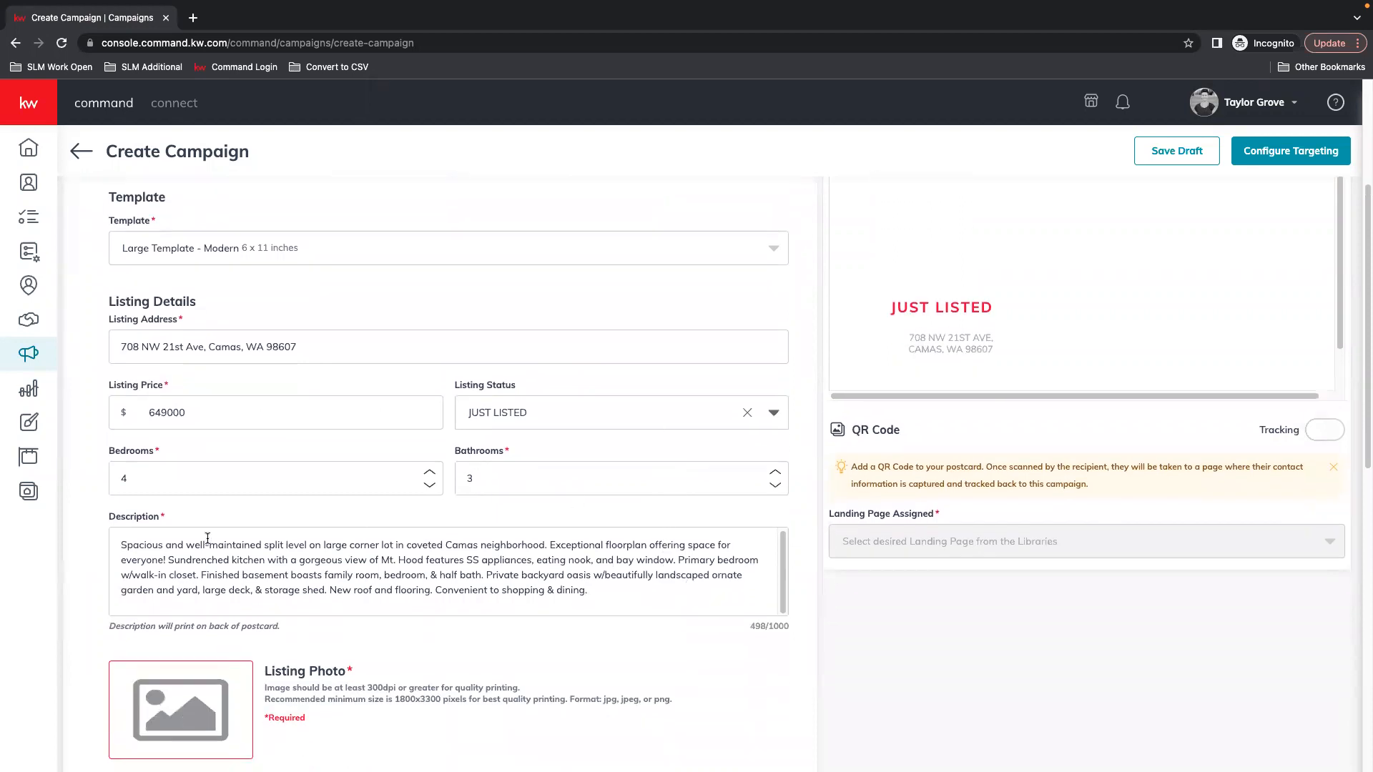
Review the full listing description text in the Description field
{"action": "left_click_drag", "start_coordinate": [119, 546], "coordinate": [712, 610]}
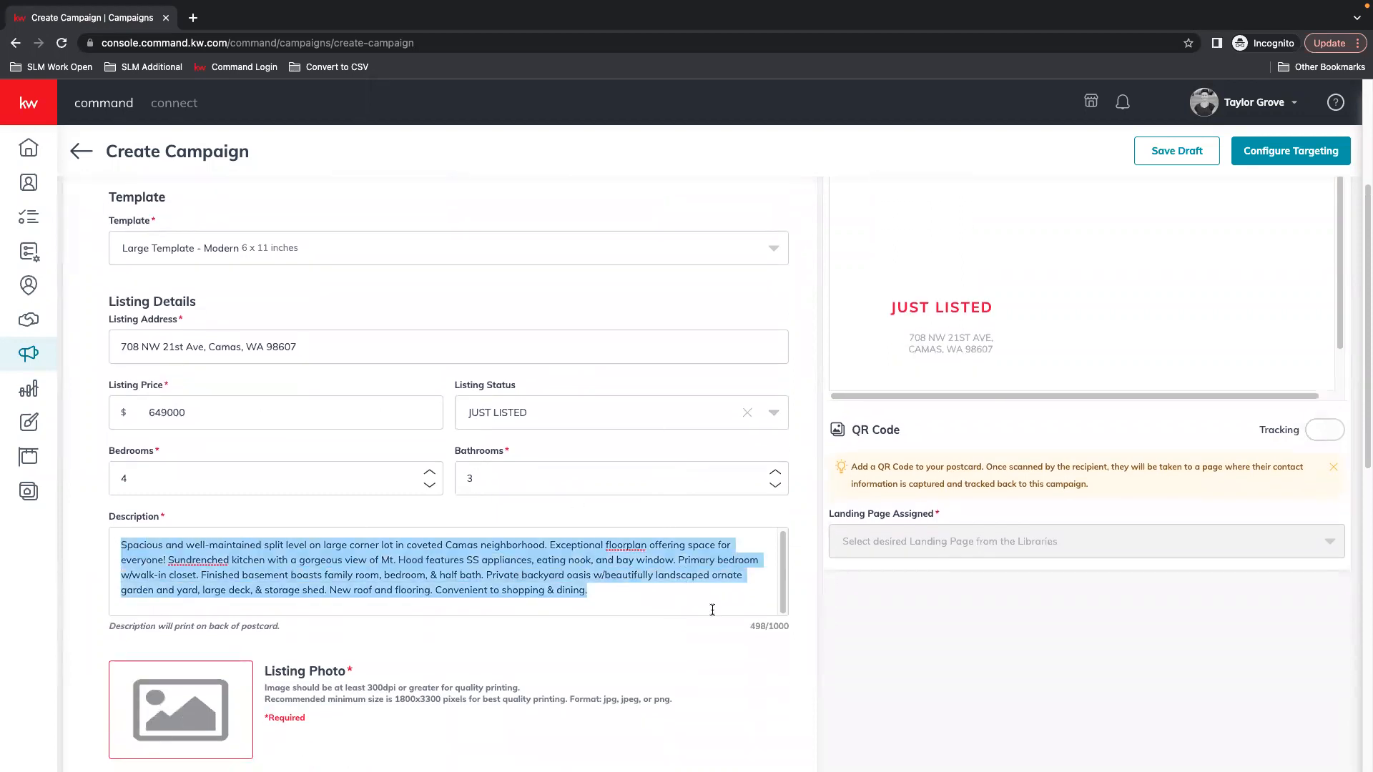
{"action": "left_click", "coordinate": [630, 587]}
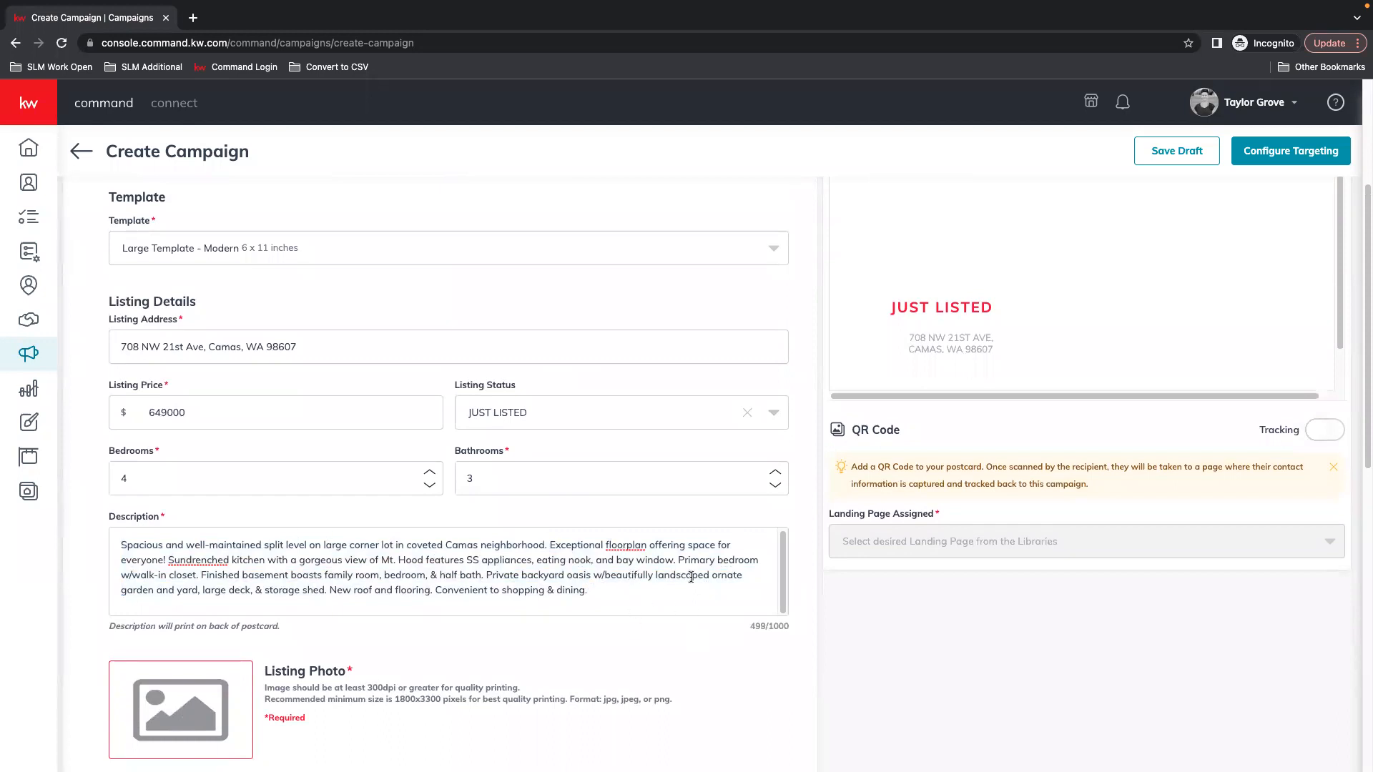
{"action": "scroll", "coordinate": [217, 522], "scroll_direction": "down", "scroll_amount": 1}
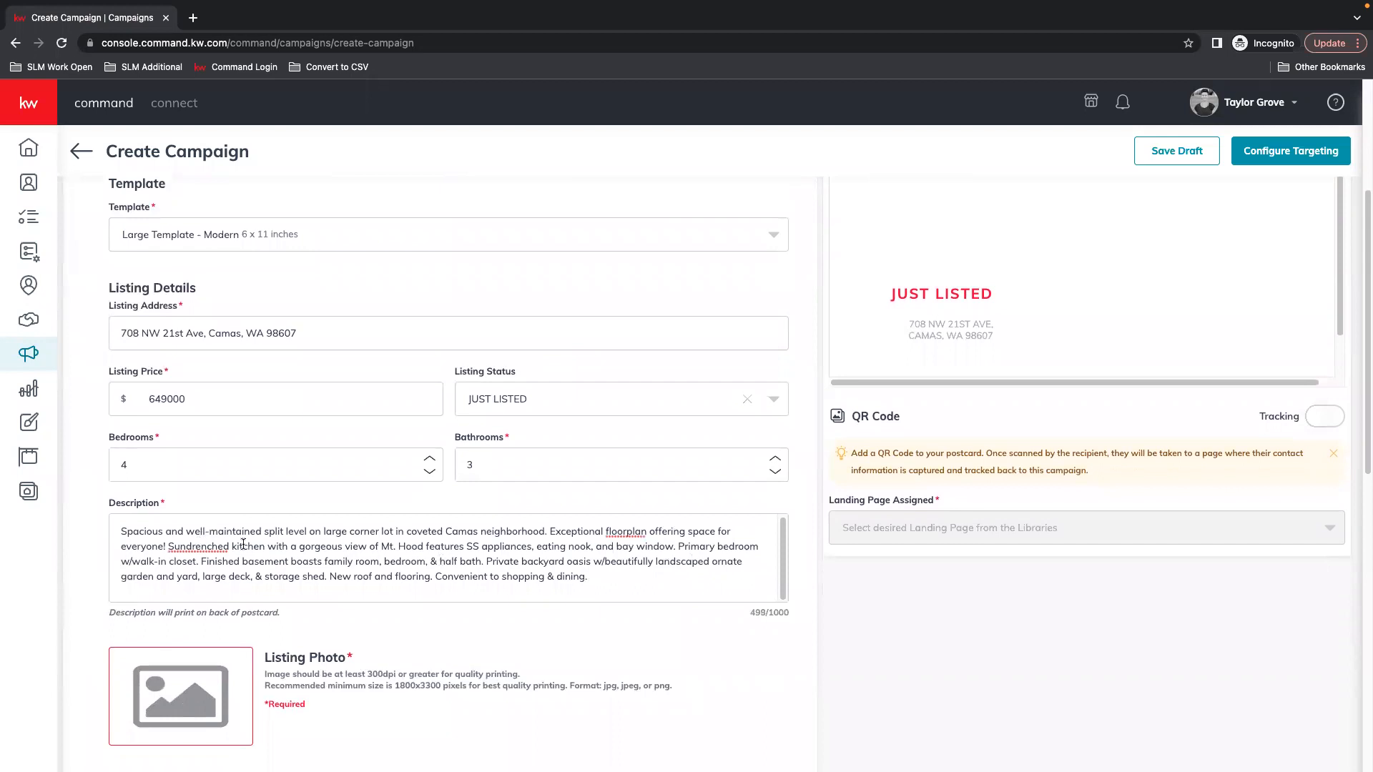
{"action": "scroll", "coordinate": [681, 550], "scroll_direction": "down", "scroll_amount": 1}
{"action": "left_click_drag", "start_coordinate": [755, 607], "coordinate": [750, 607]}
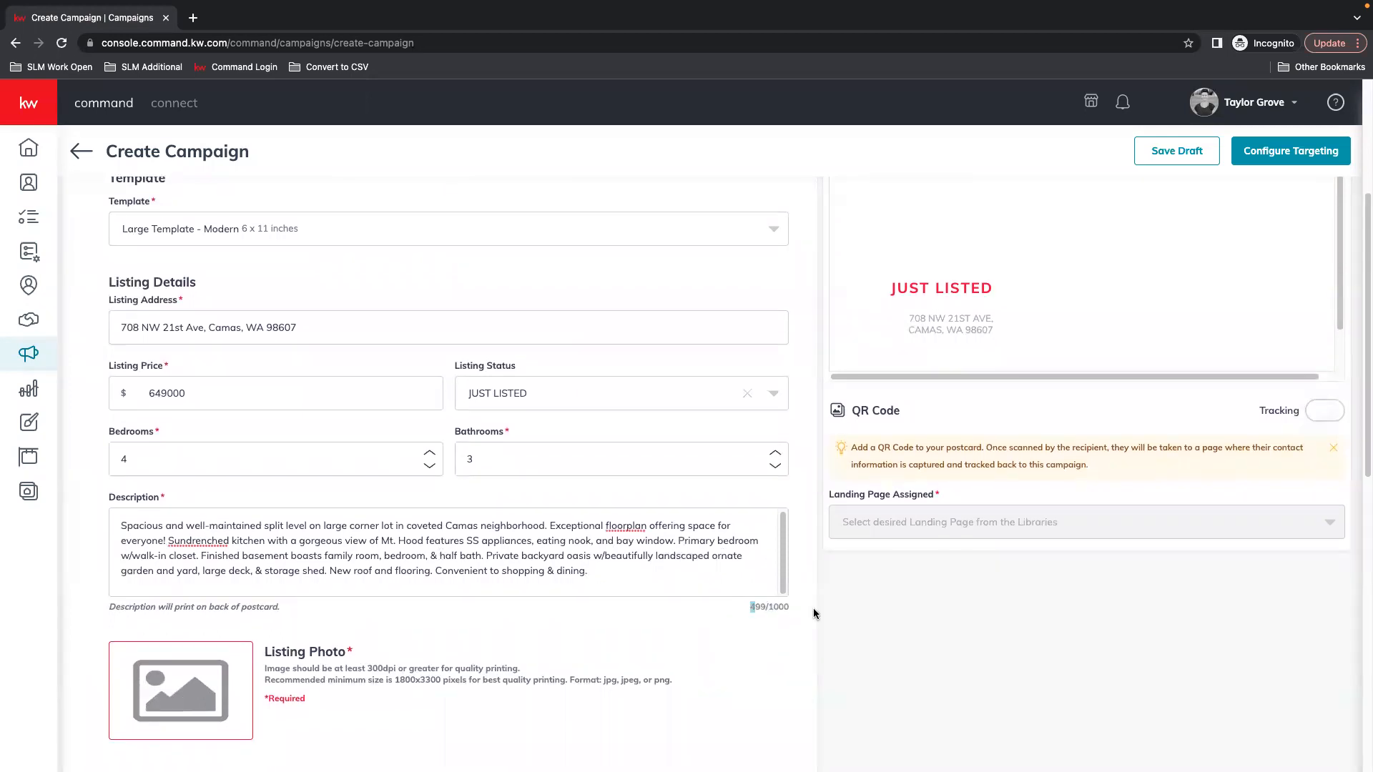
{"action": "left_click", "coordinate": [788, 607]}
Switch the postcard preview from Front to Back
{"action": "scroll", "coordinate": [1018, 441], "scroll_direction": "up", "scroll_amount": 4}
{"action": "scroll", "coordinate": [865, 244], "scroll_direction": "up", "scroll_amount": 4}
{"action": "left_click", "coordinate": [911, 288]}
{"action": "left_click", "coordinate": [888, 359]}
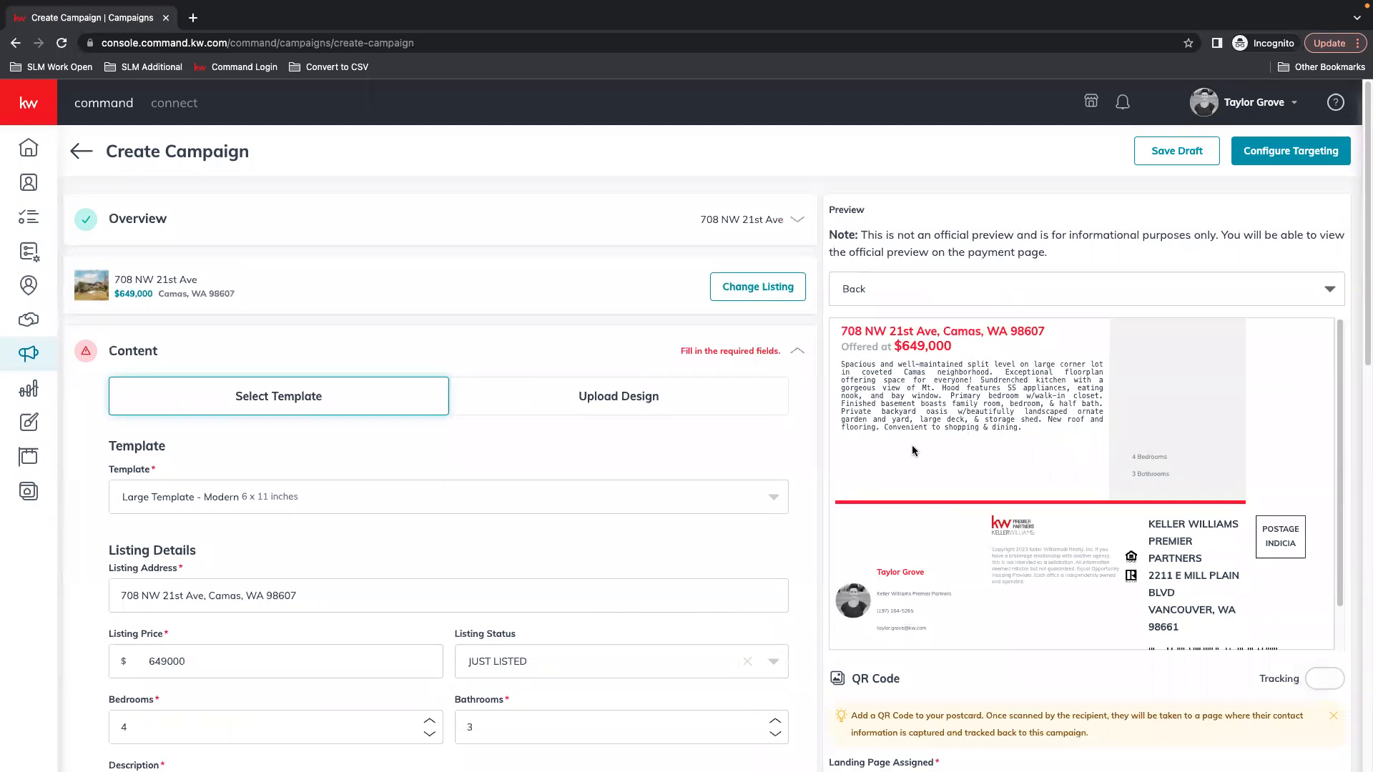
Pick the first exterior house photo from the listing's images as the Listing Photo
{"action": "scroll", "coordinate": [1031, 435], "scroll_direction": "down", "scroll_amount": 3}
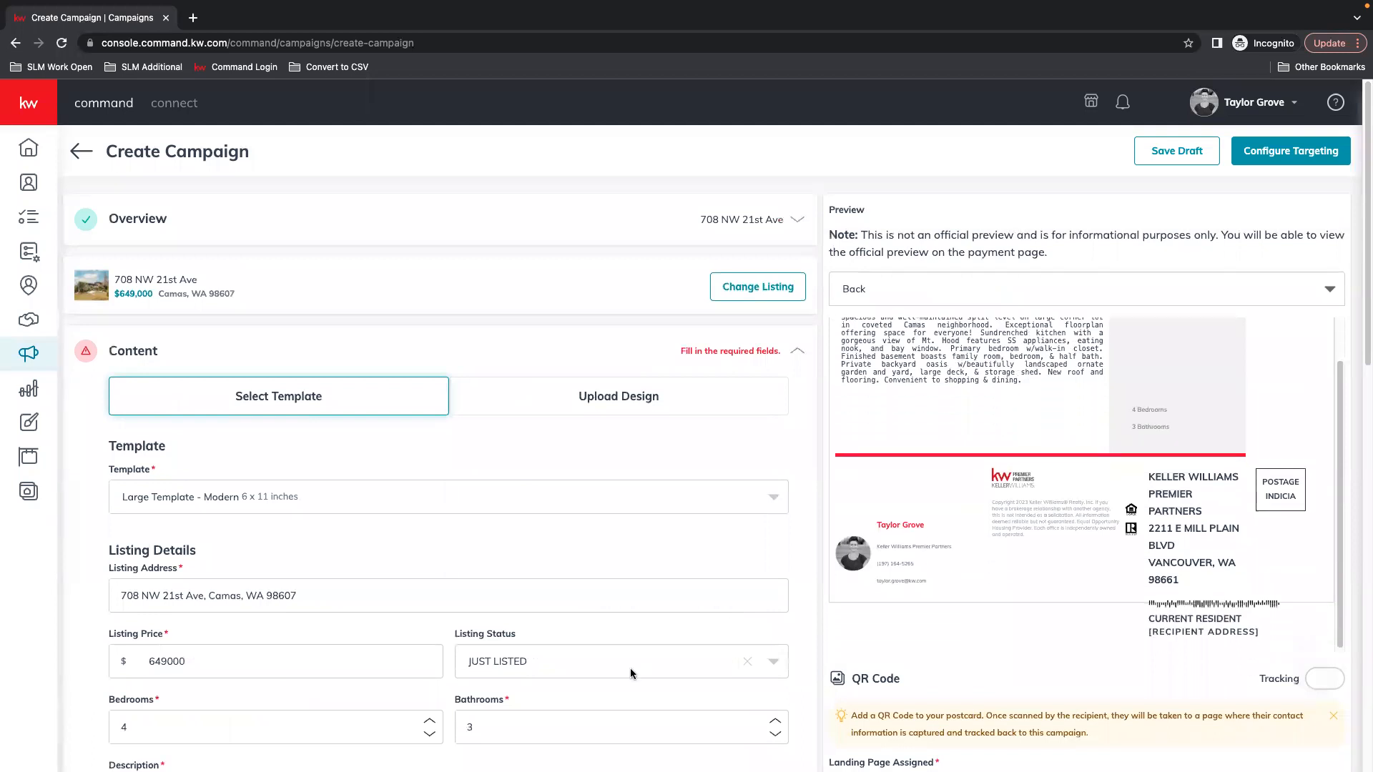
{"action": "scroll", "coordinate": [652, 658], "scroll_direction": "down", "scroll_amount": 5}
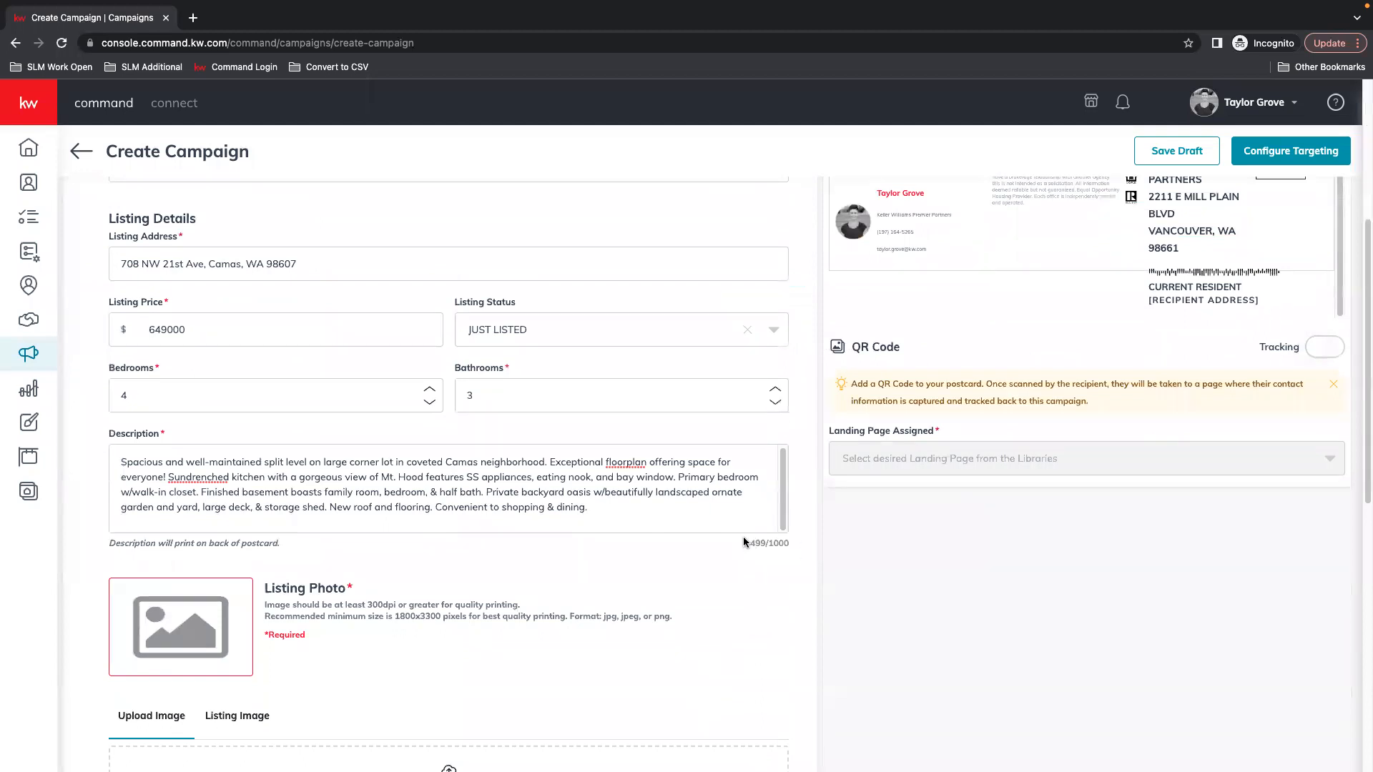
{"action": "scroll", "coordinate": [671, 480], "scroll_direction": "down", "scroll_amount": 2}
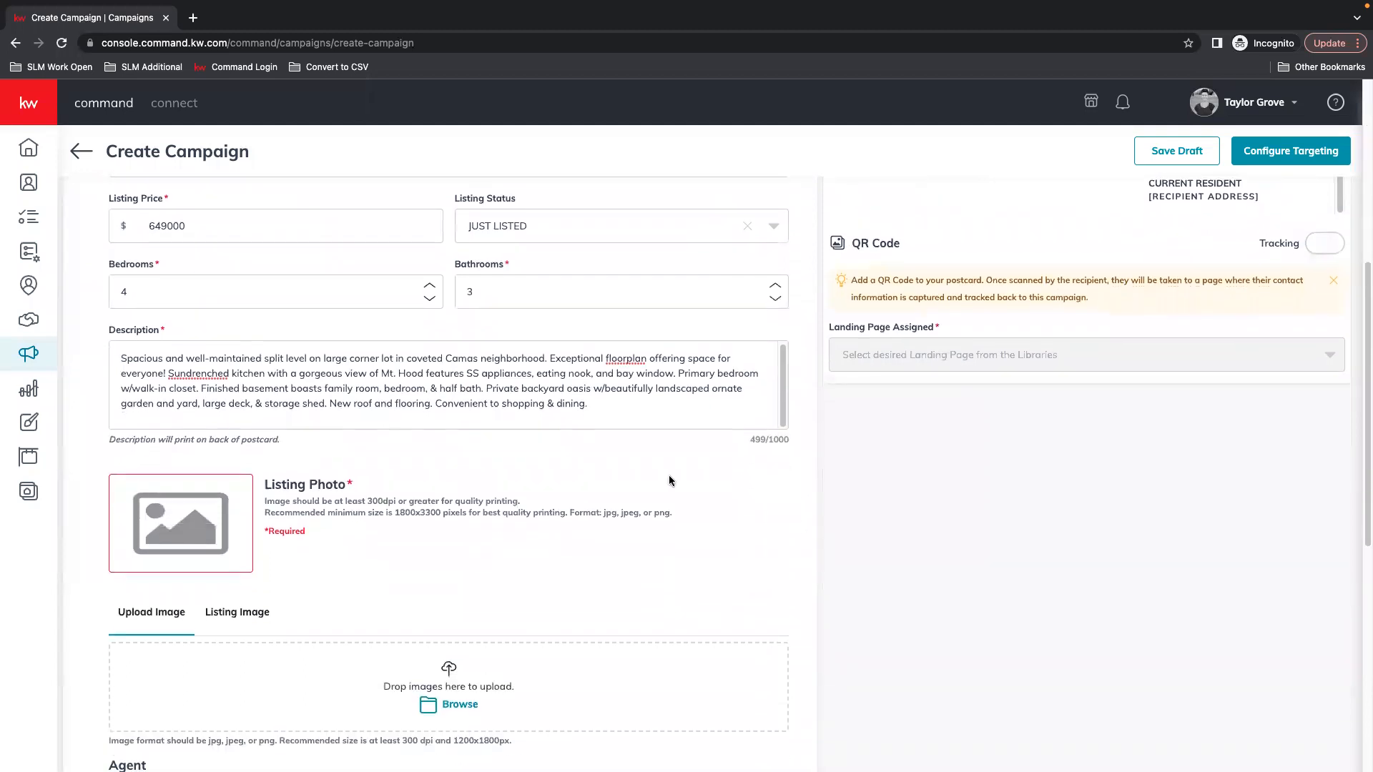
{"action": "scroll", "coordinate": [298, 491], "scroll_direction": "down", "scroll_amount": 4}
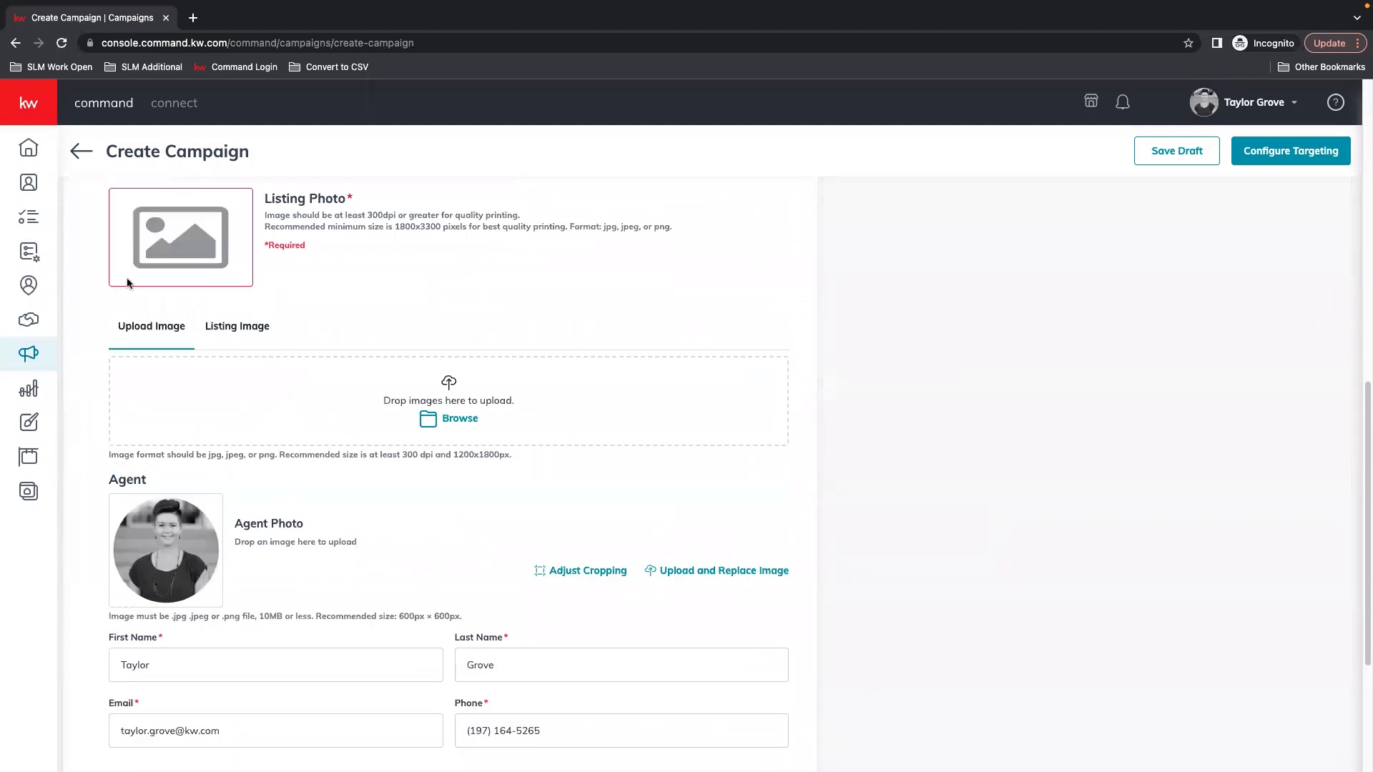
{"action": "left_click", "coordinate": [247, 329]}
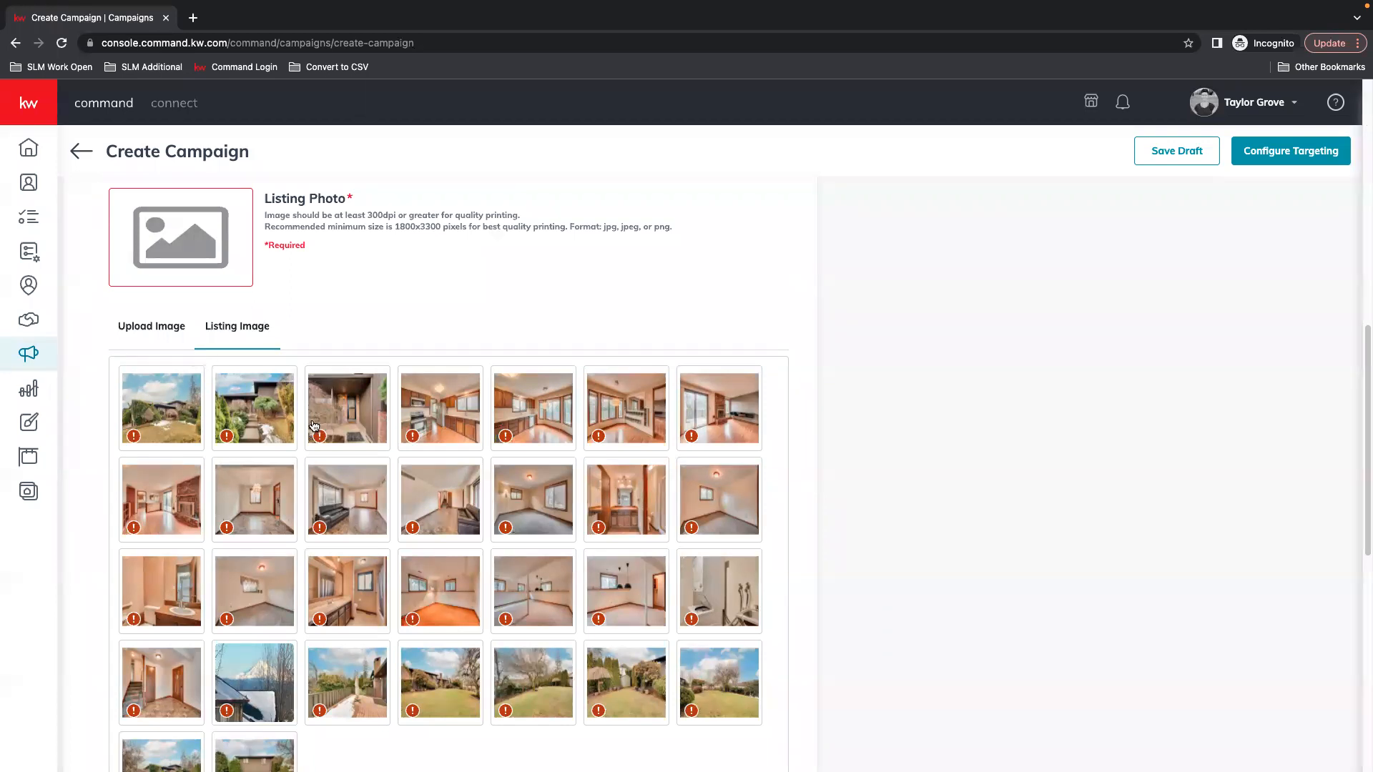
{"action": "mouse_move", "coordinate": [136, 447]}
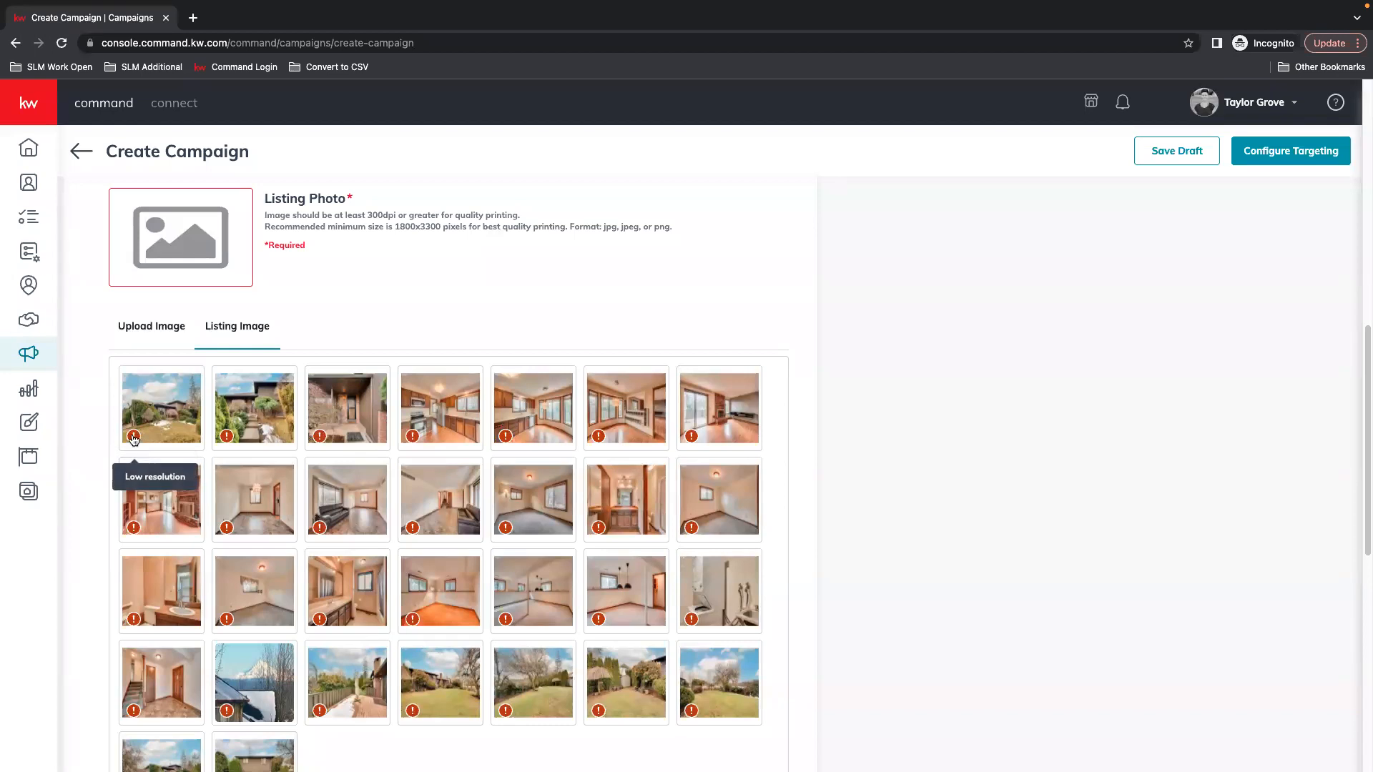
{"action": "mouse_move", "coordinate": [323, 438]}
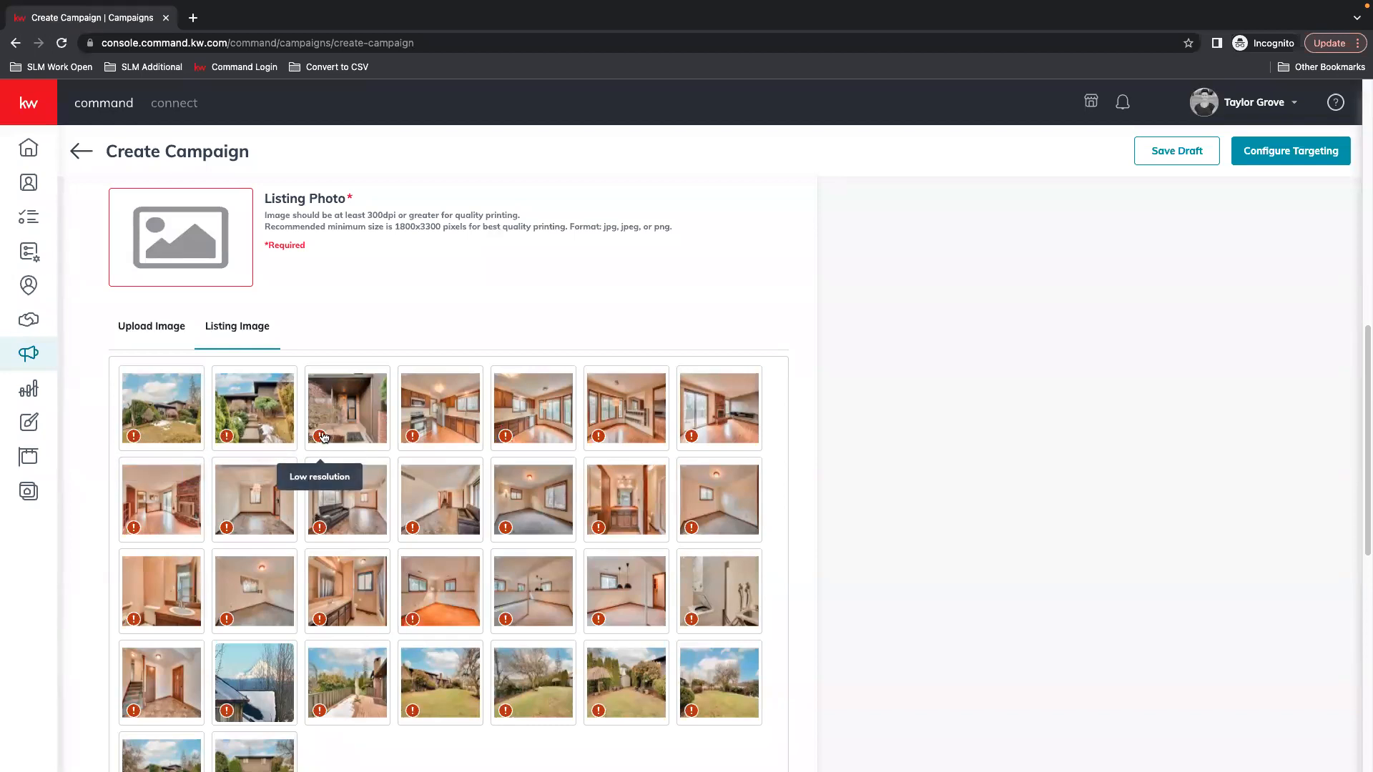
{"action": "mouse_move", "coordinate": [413, 439]}
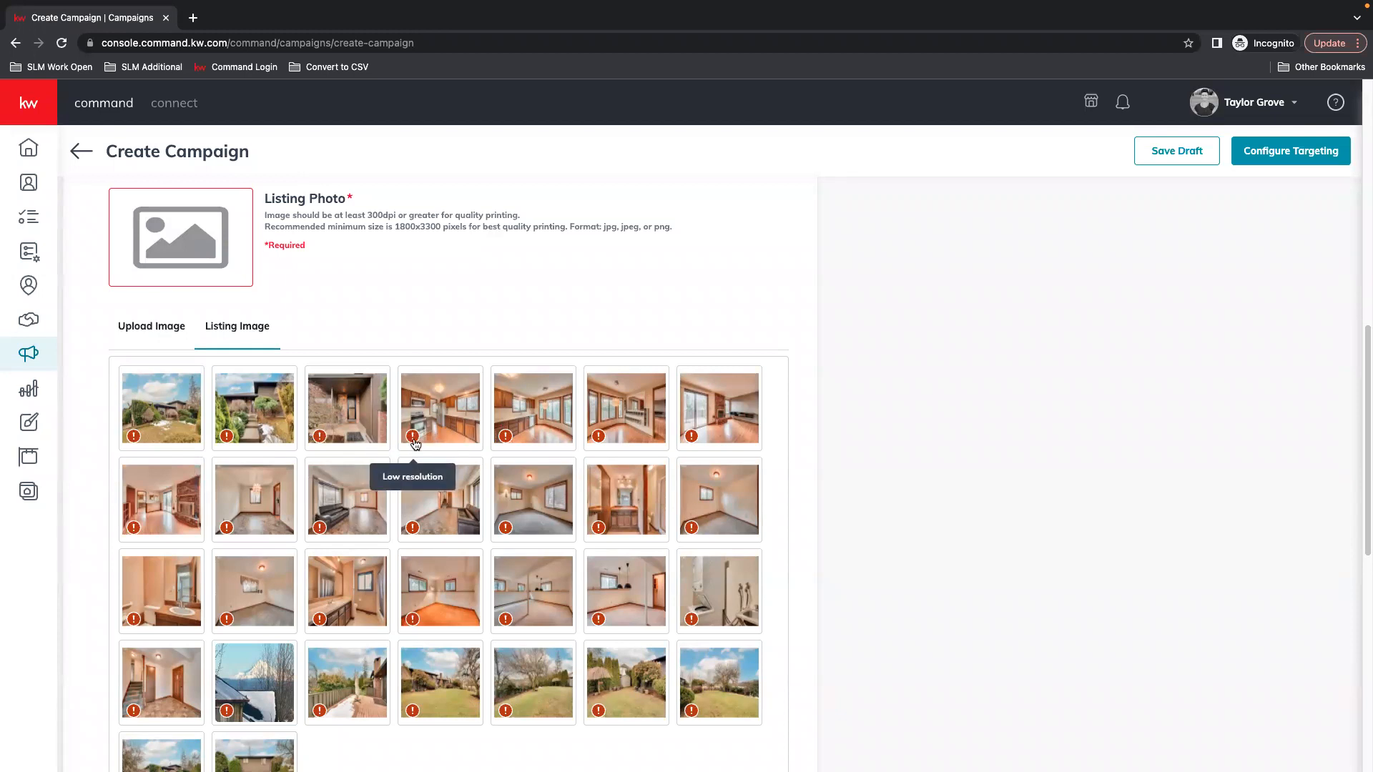
{"action": "left_click", "coordinate": [139, 414]}
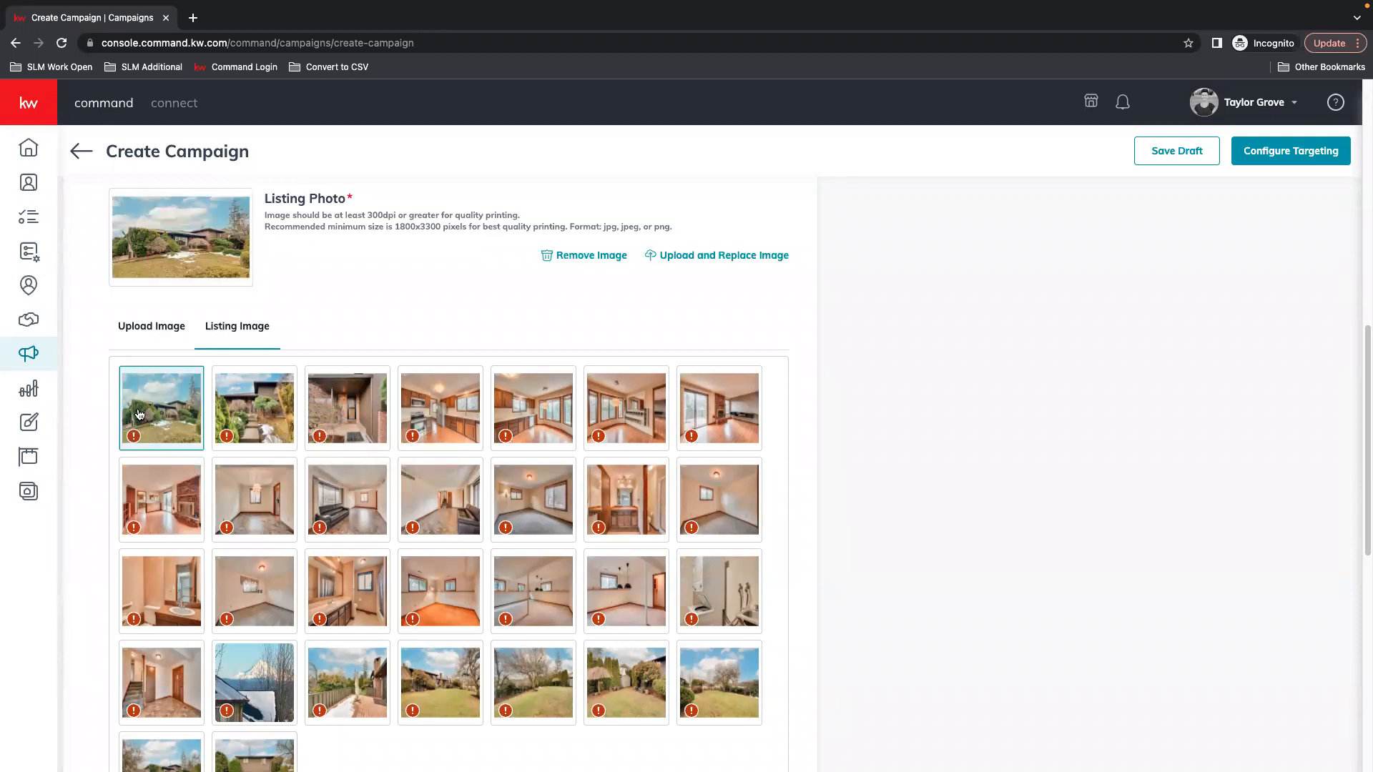
{"action": "scroll", "coordinate": [448, 446], "scroll_direction": "up", "scroll_amount": 7}
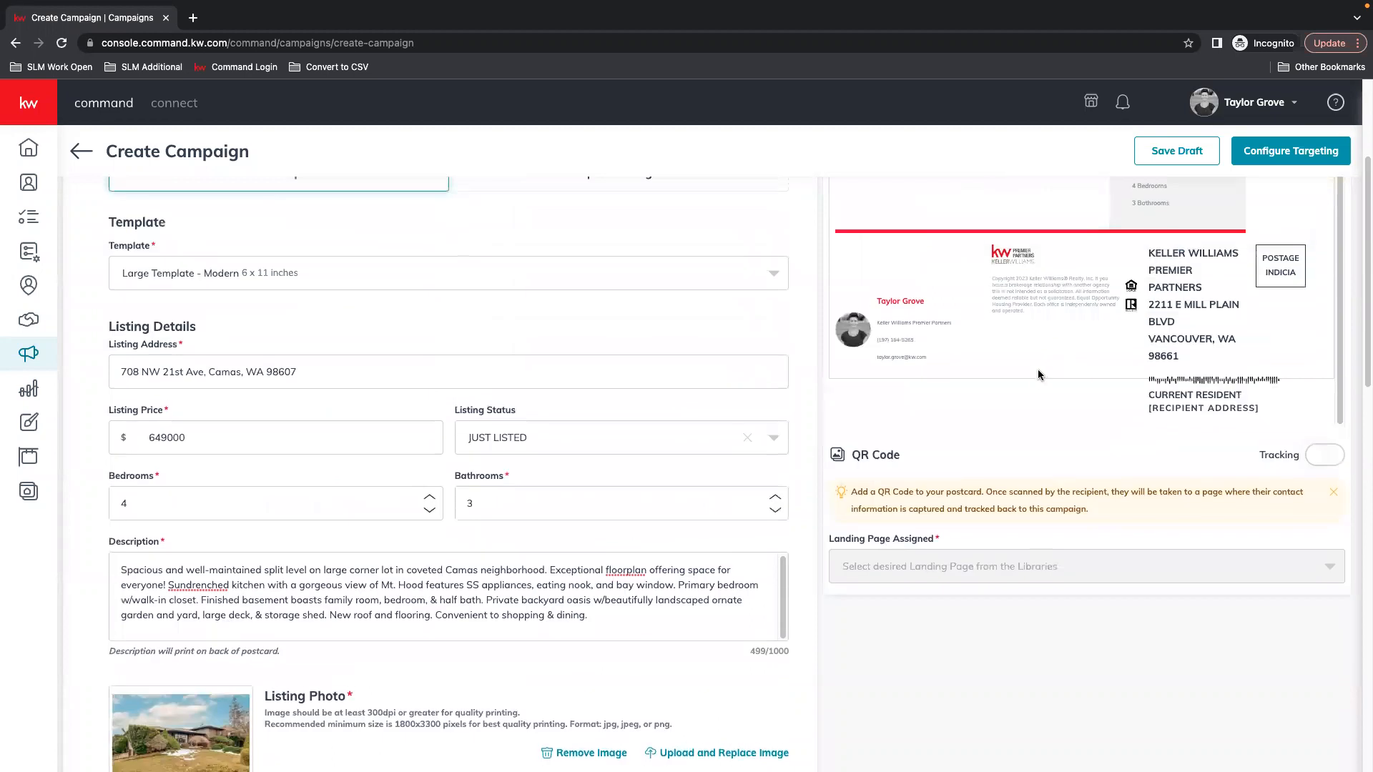
Set the Preview dropdown to Front, then scroll through the campaign form to review it
{"action": "scroll", "coordinate": [955, 256], "scroll_direction": "up", "scroll_amount": 3}
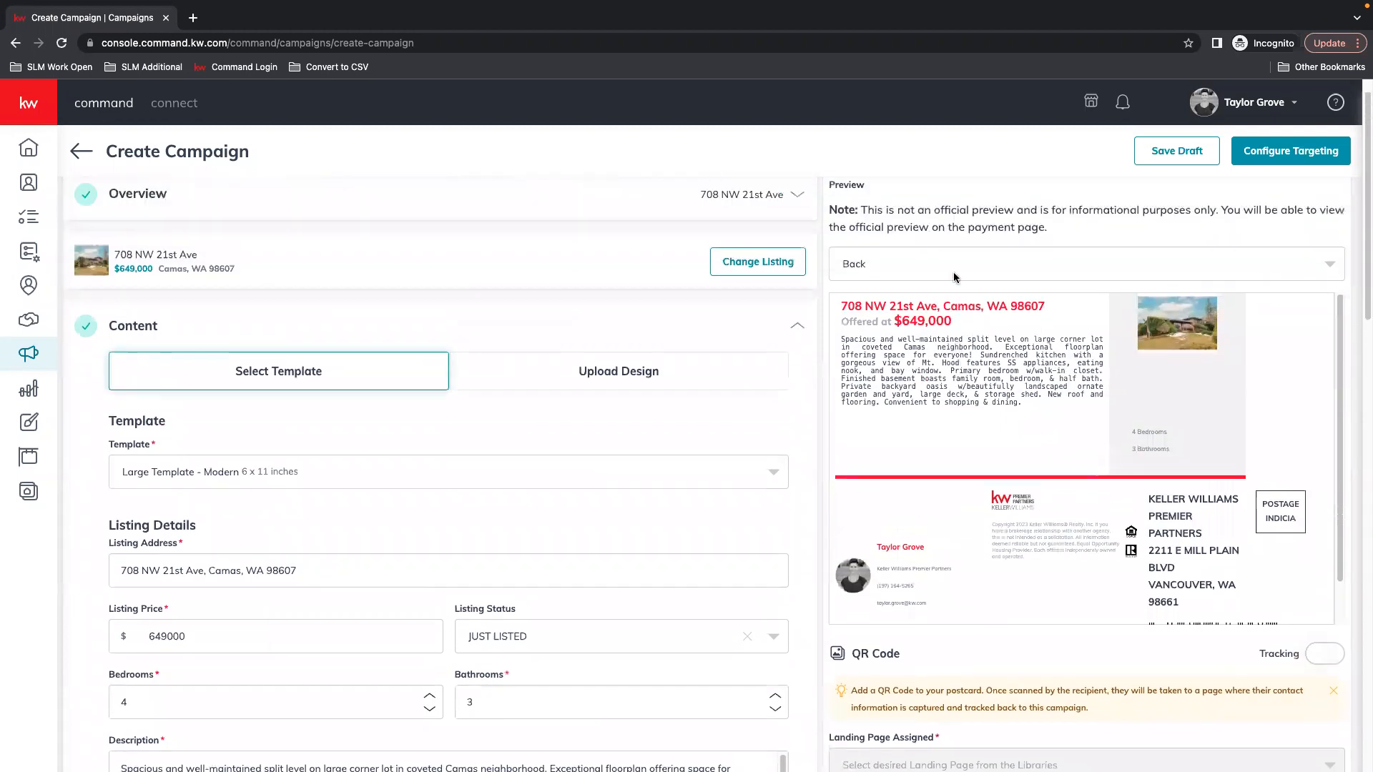
{"action": "left_click", "coordinate": [884, 289]}
{"action": "left_click", "coordinate": [853, 324]}
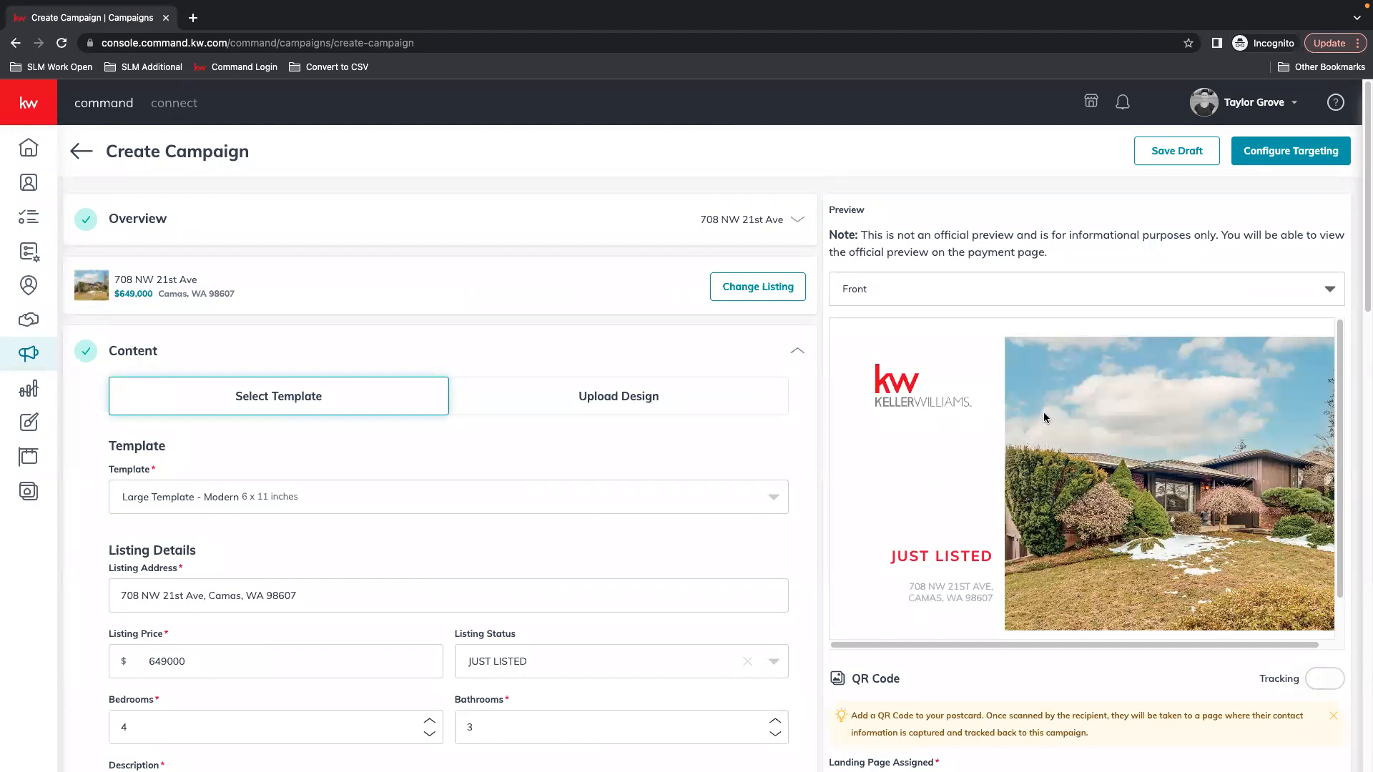
{"action": "scroll", "coordinate": [1079, 527], "scroll_direction": "down", "scroll_amount": 1}
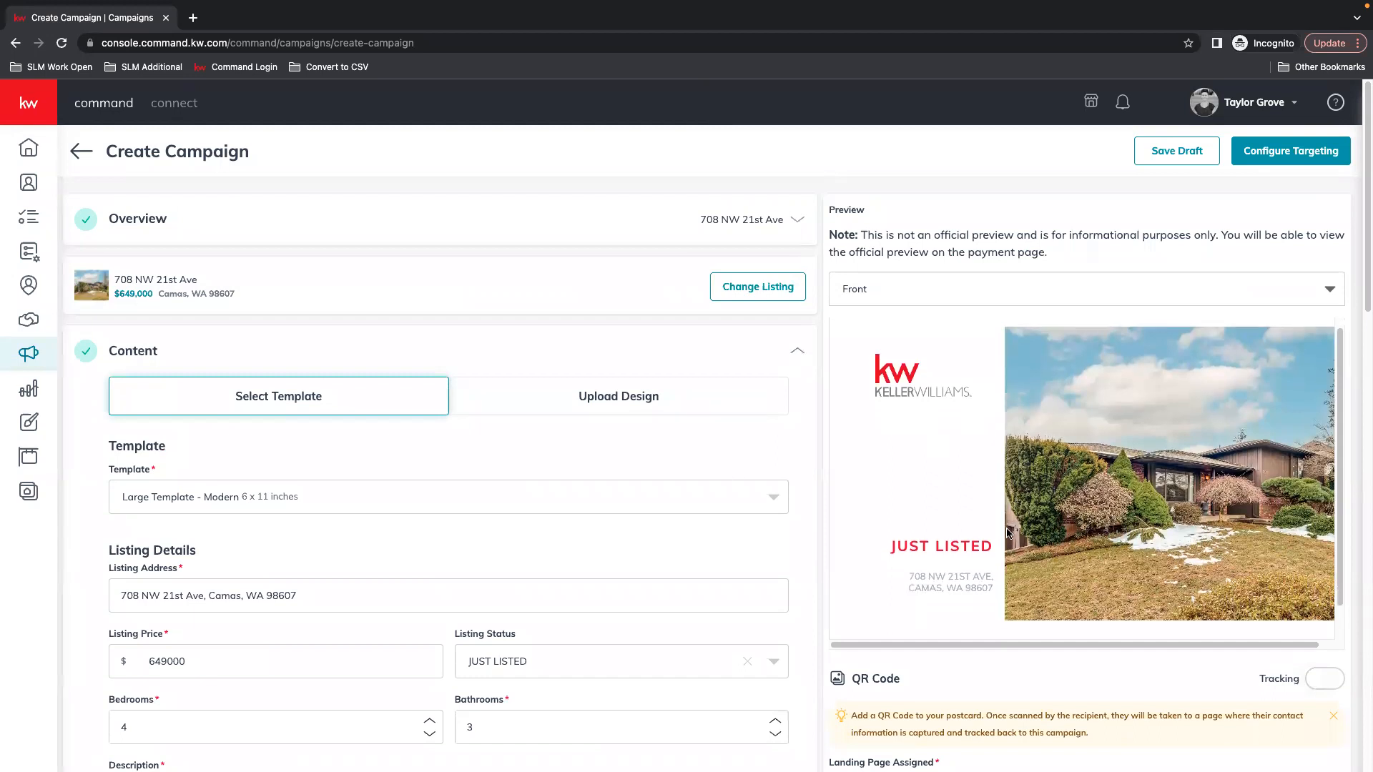
{"action": "scroll", "coordinate": [1119, 672], "scroll_direction": "down", "scroll_amount": 5}
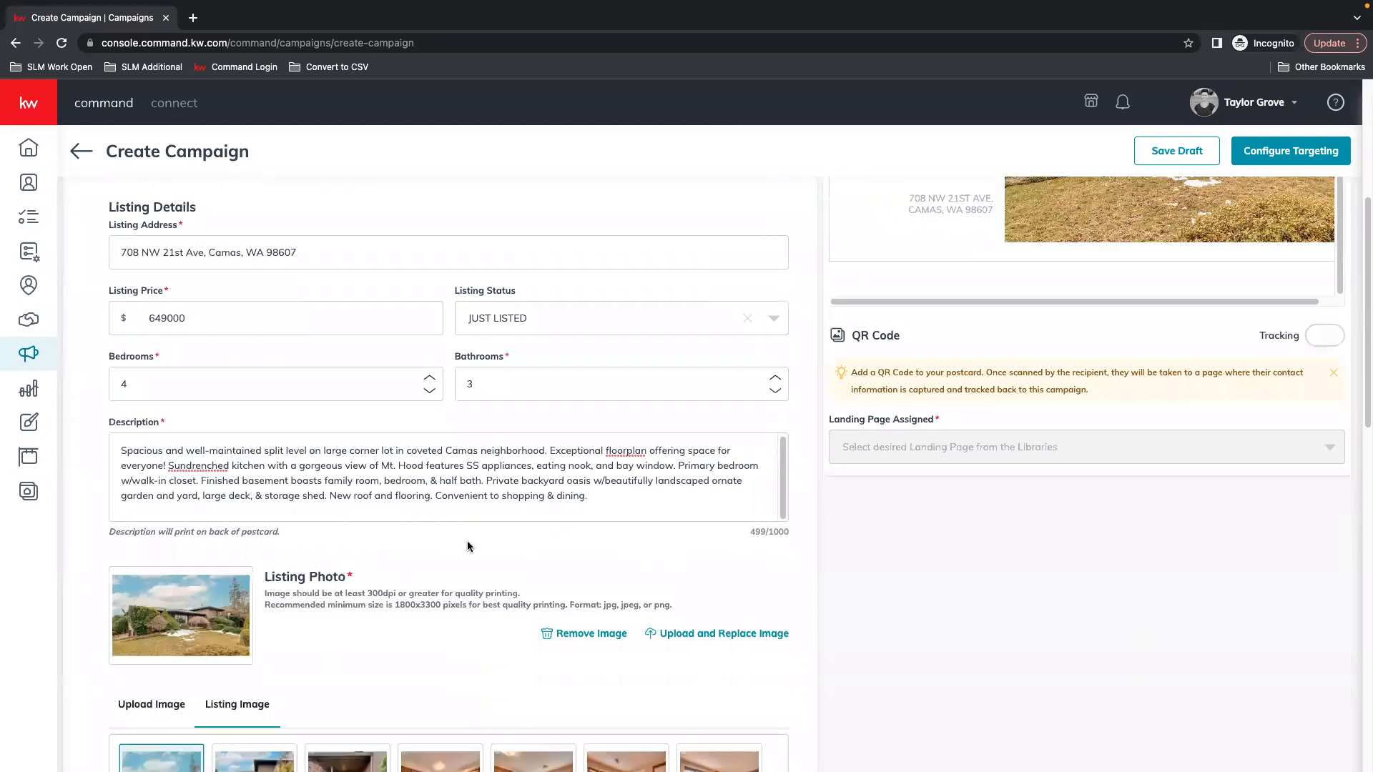
{"action": "scroll", "coordinate": [775, 544], "scroll_direction": "down", "scroll_amount": 2}
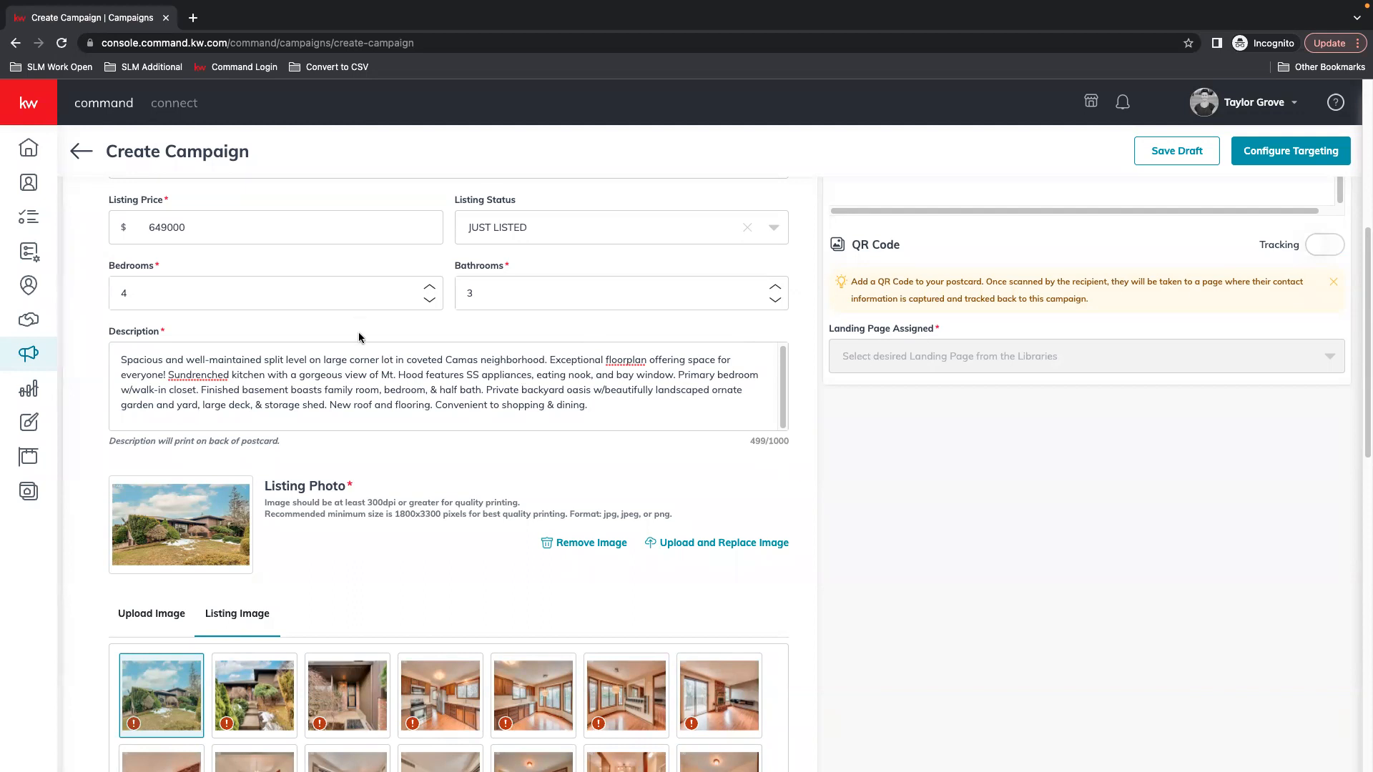
{"action": "scroll", "coordinate": [522, 541], "scroll_direction": "up", "scroll_amount": 4}
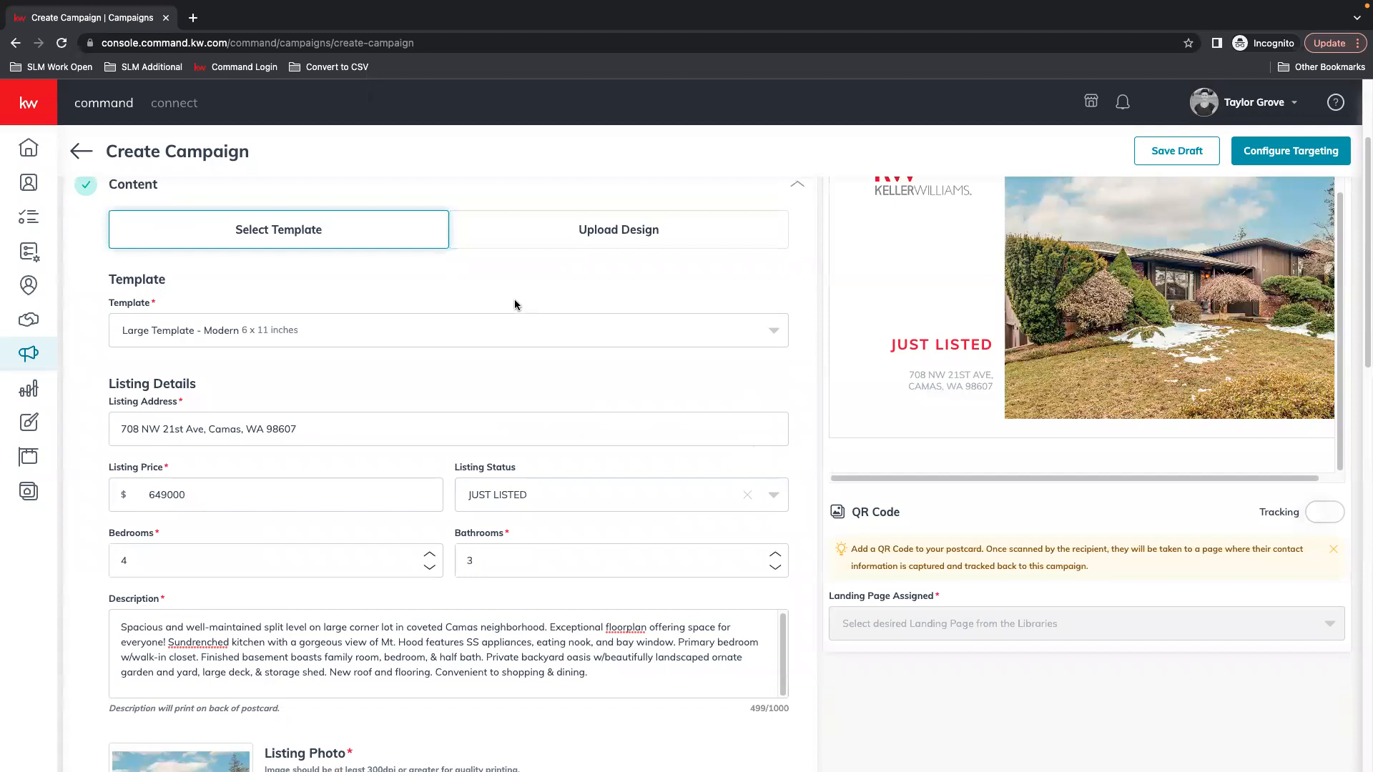
{"action": "scroll", "coordinate": [466, 423], "scroll_direction": "down", "scroll_amount": 3}
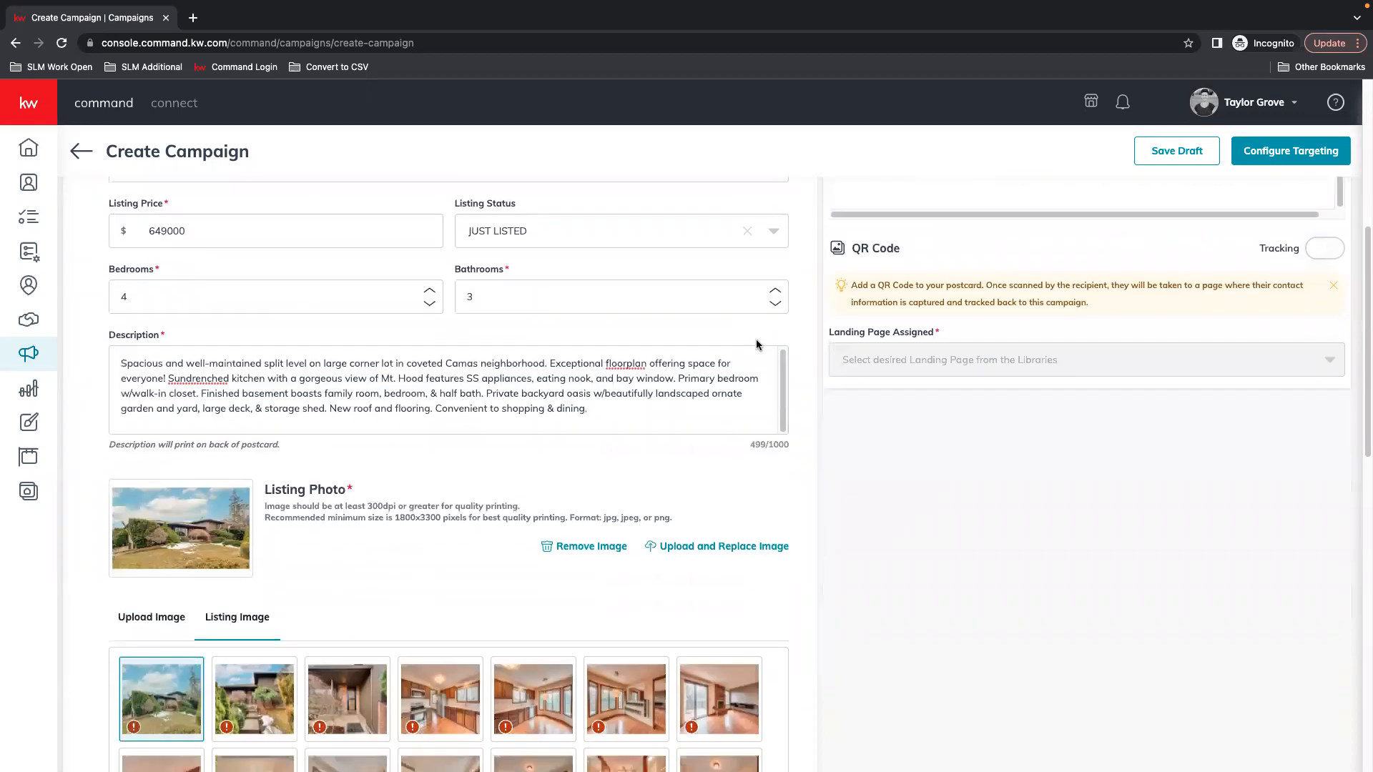
{"action": "scroll", "coordinate": [570, 475], "scroll_direction": "up", "scroll_amount": 4}
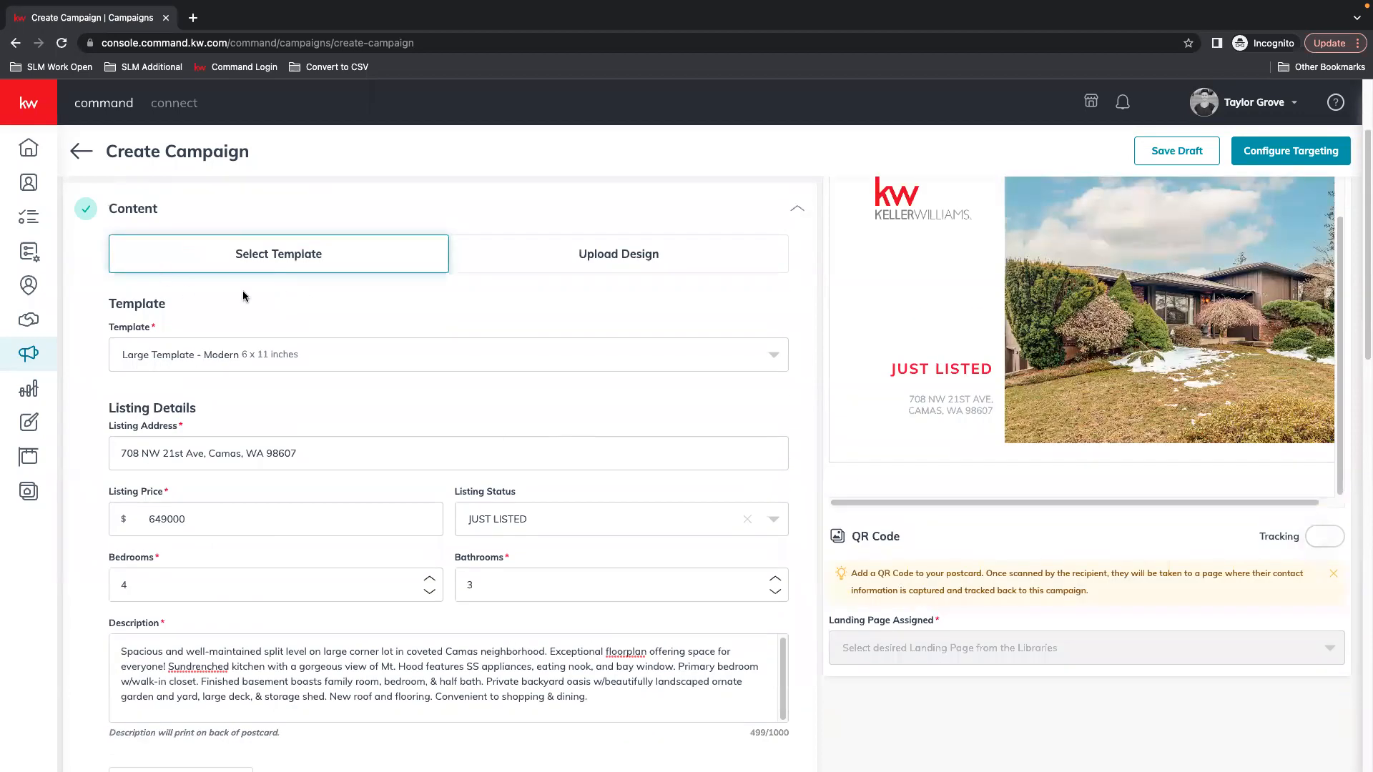
Try the 4 x 6 Compact Template with a quantity of 1 and First Class ($0.68) postage
{"action": "left_click", "coordinate": [243, 363]}
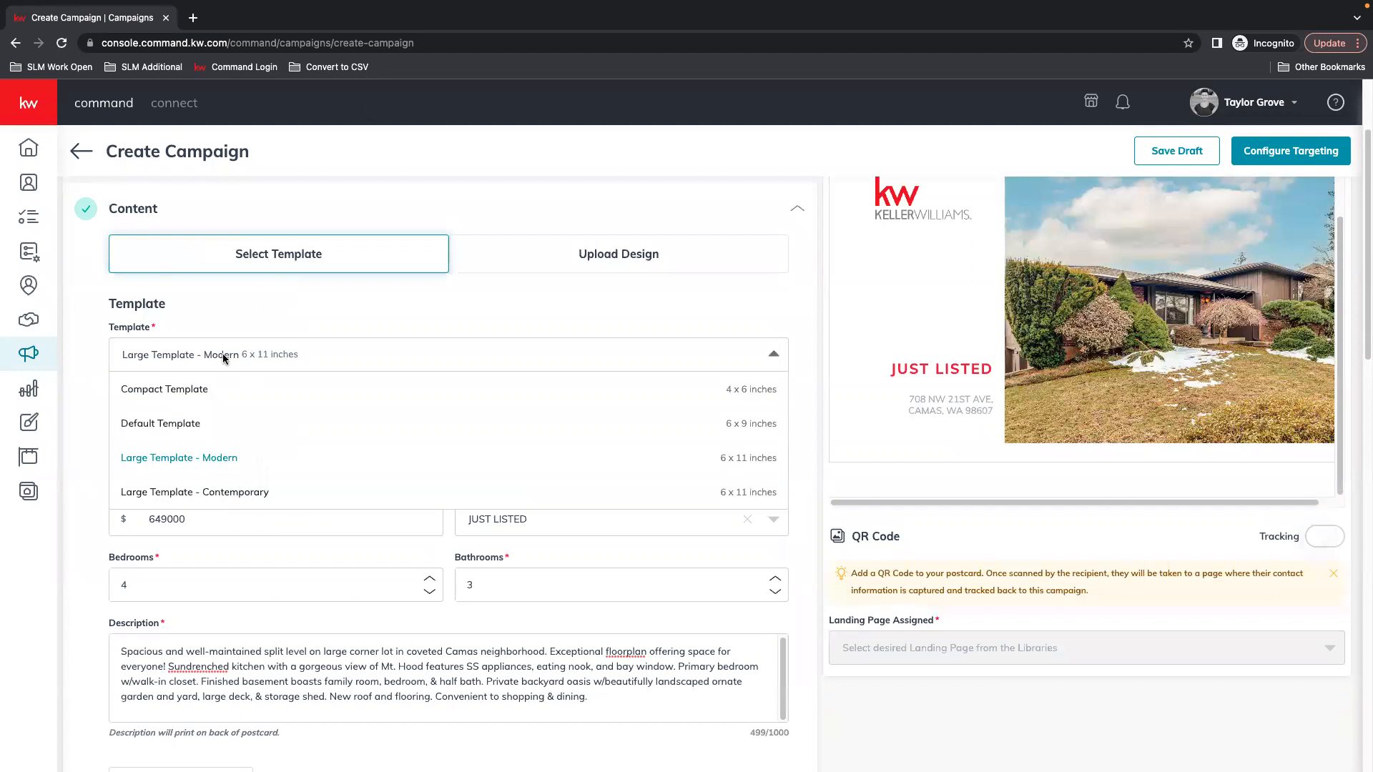
{"action": "left_click", "coordinate": [185, 390]}
{"action": "scroll", "coordinate": [266, 405], "scroll_direction": "down", "scroll_amount": 15}
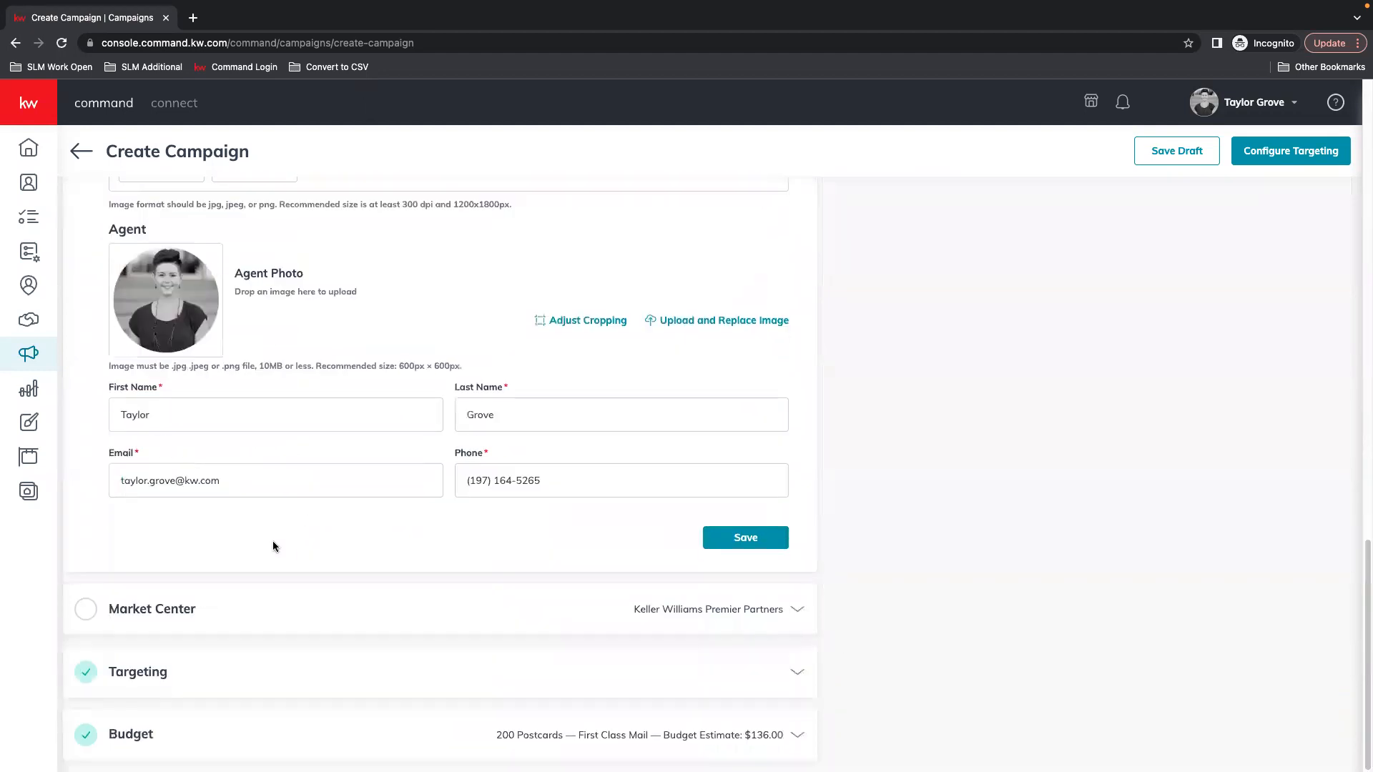
{"action": "left_click", "coordinate": [791, 729]}
{"action": "left_click_drag", "start_coordinate": [168, 576], "coordinate": [11, 579]}
{"action": "type", "text": "1"}
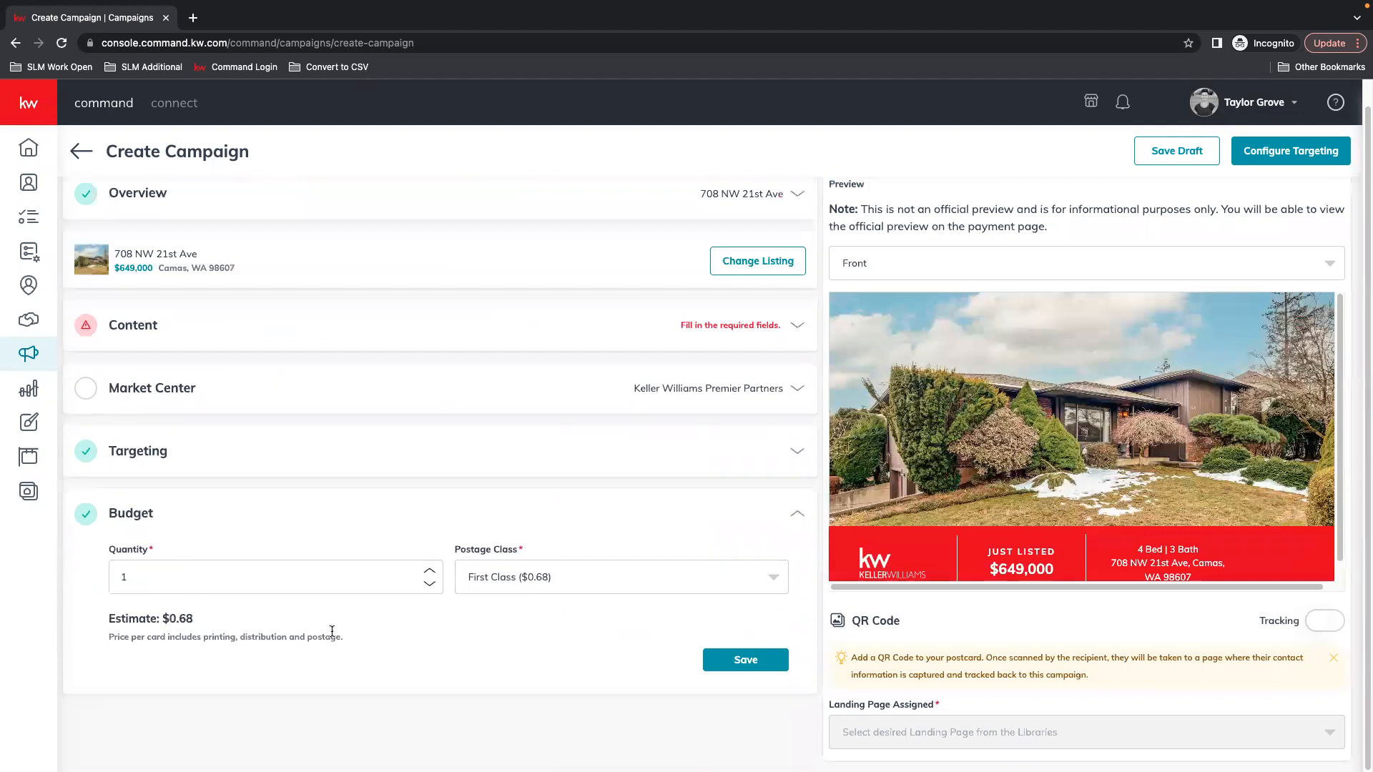
{"action": "left_click", "coordinate": [654, 581]}
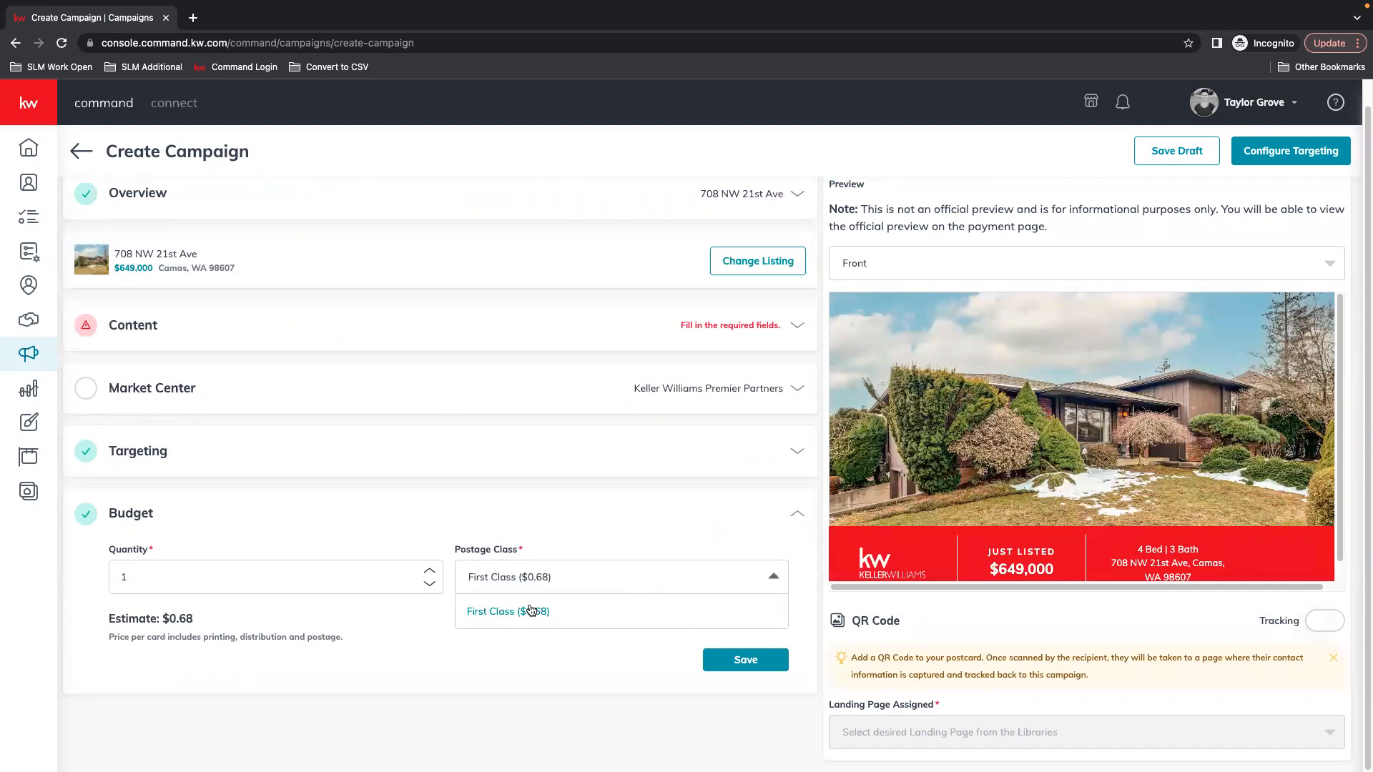
{"action": "left_click", "coordinate": [550, 615]}
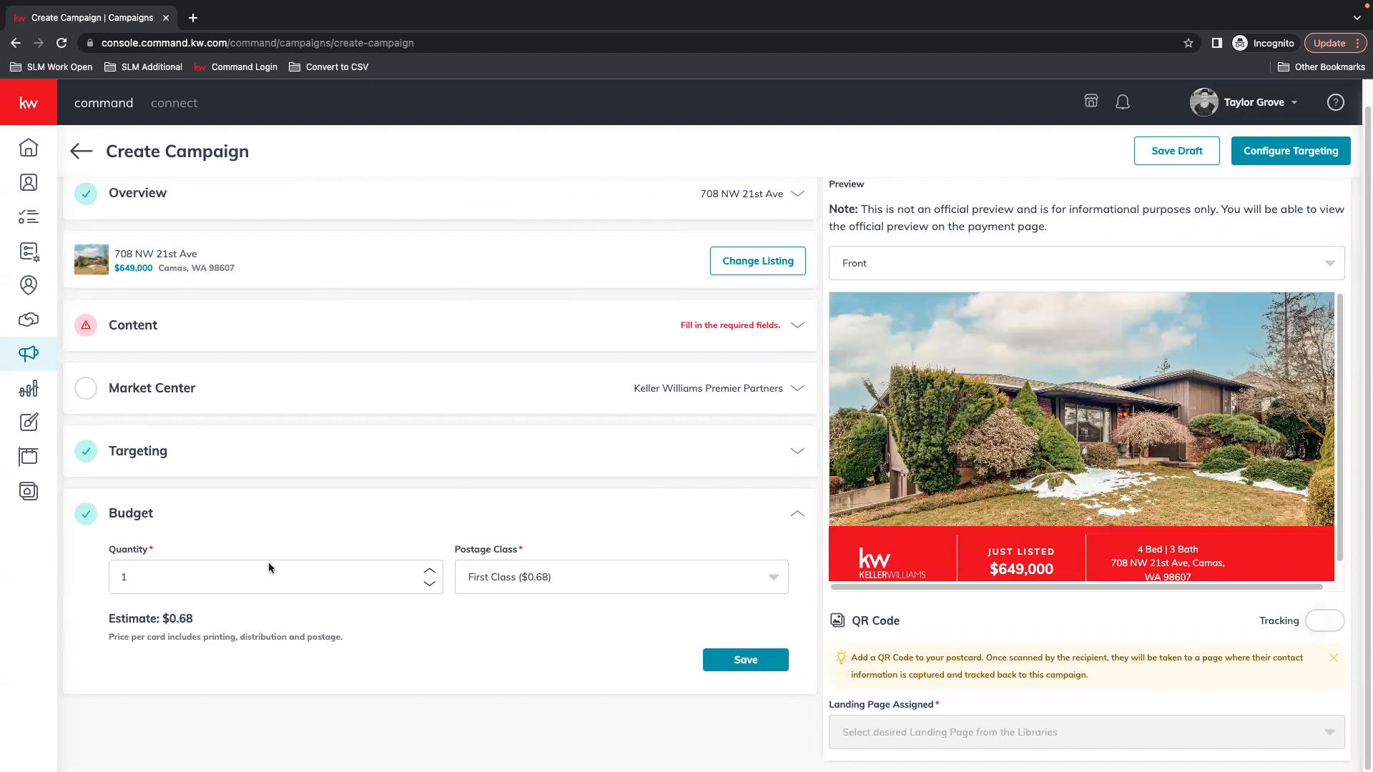
Switch to the Default Template and set the postage class back to Standard
{"action": "scroll", "coordinate": [465, 583], "scroll_direction": "up", "scroll_amount": 1}
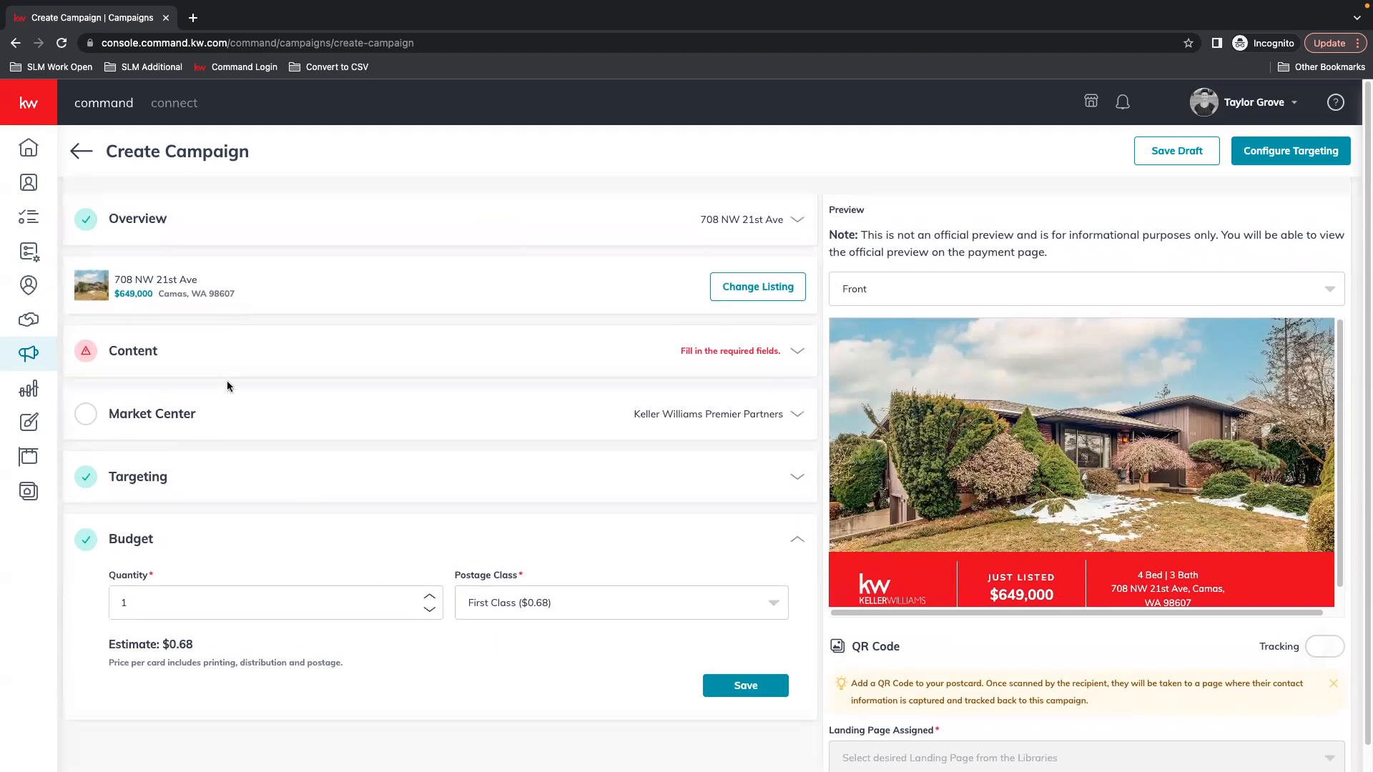
{"action": "left_click", "coordinate": [157, 361]}
{"action": "left_click", "coordinate": [178, 493]}
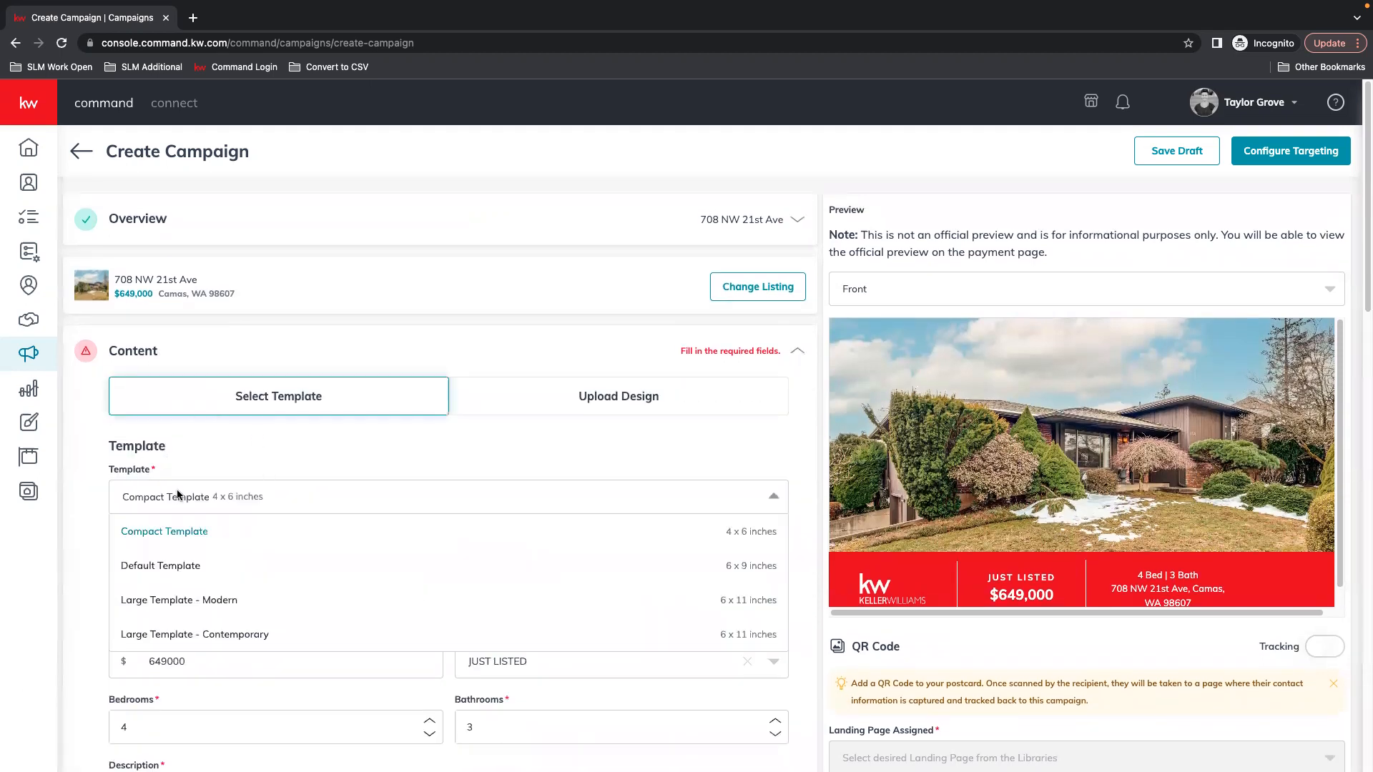
{"action": "left_click", "coordinate": [184, 565]}
{"action": "scroll", "coordinate": [322, 609], "scroll_direction": "down", "scroll_amount": 15}
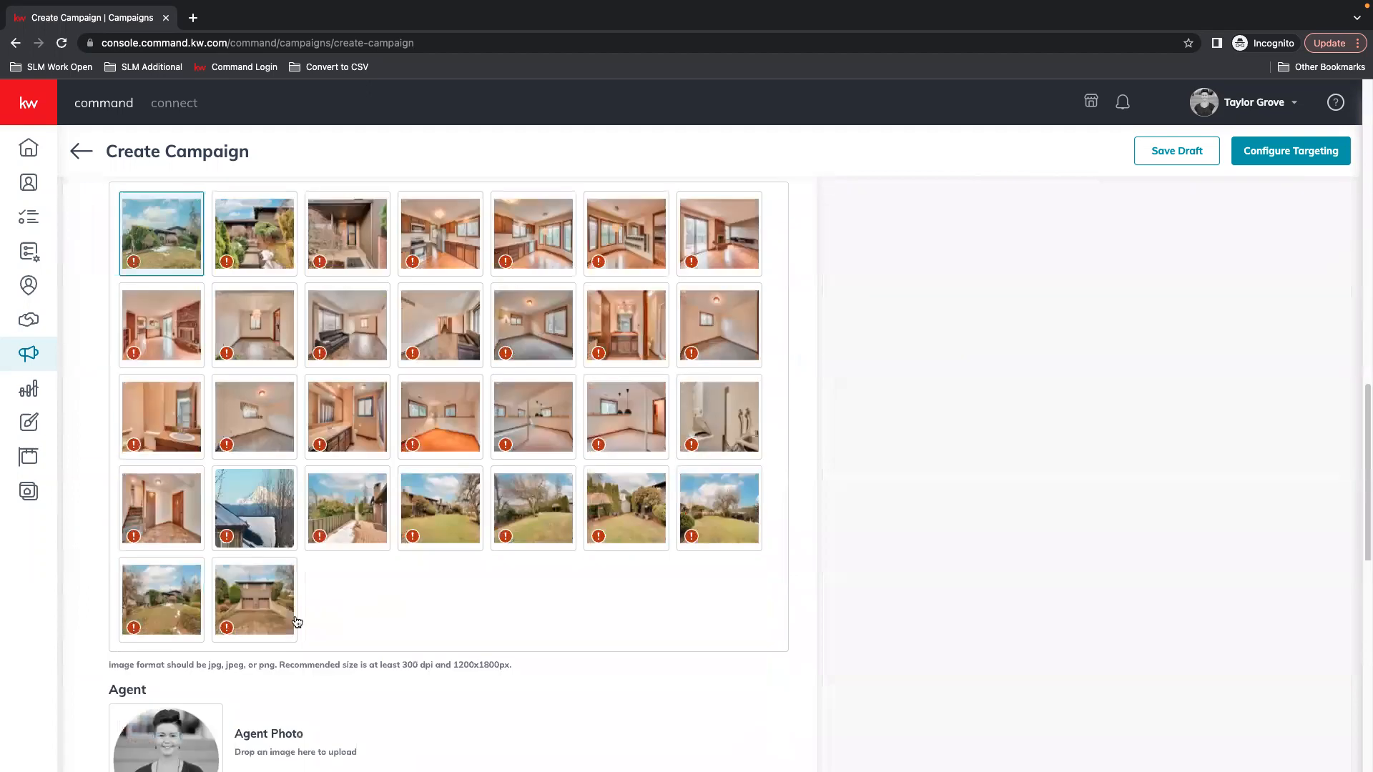
{"action": "scroll", "coordinate": [276, 736], "scroll_direction": "down", "scroll_amount": 6}
{"action": "left_click", "coordinate": [740, 735]}
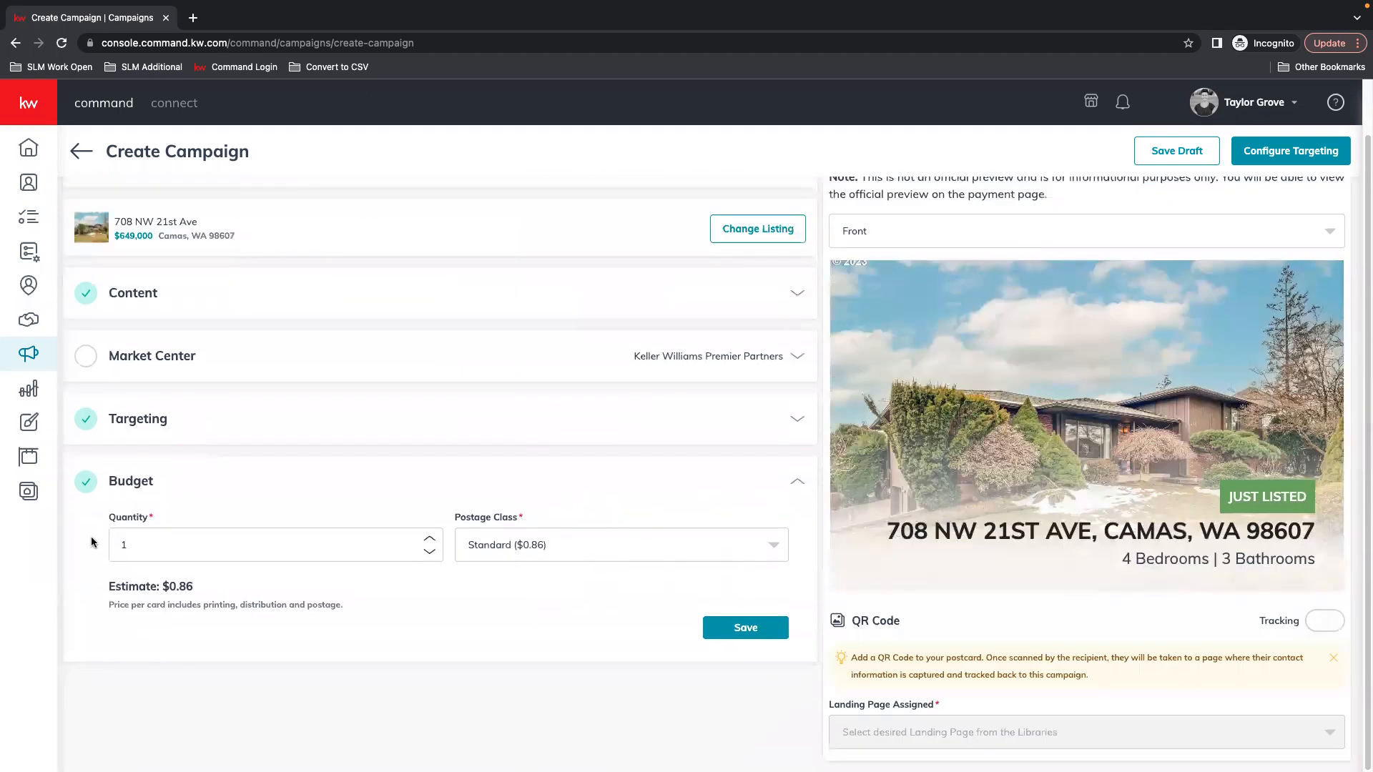
{"action": "left_click", "coordinate": [599, 552]}
{"action": "left_click", "coordinate": [570, 614]}
{"action": "left_click", "coordinate": [559, 553]}
{"action": "left_click", "coordinate": [517, 588]}
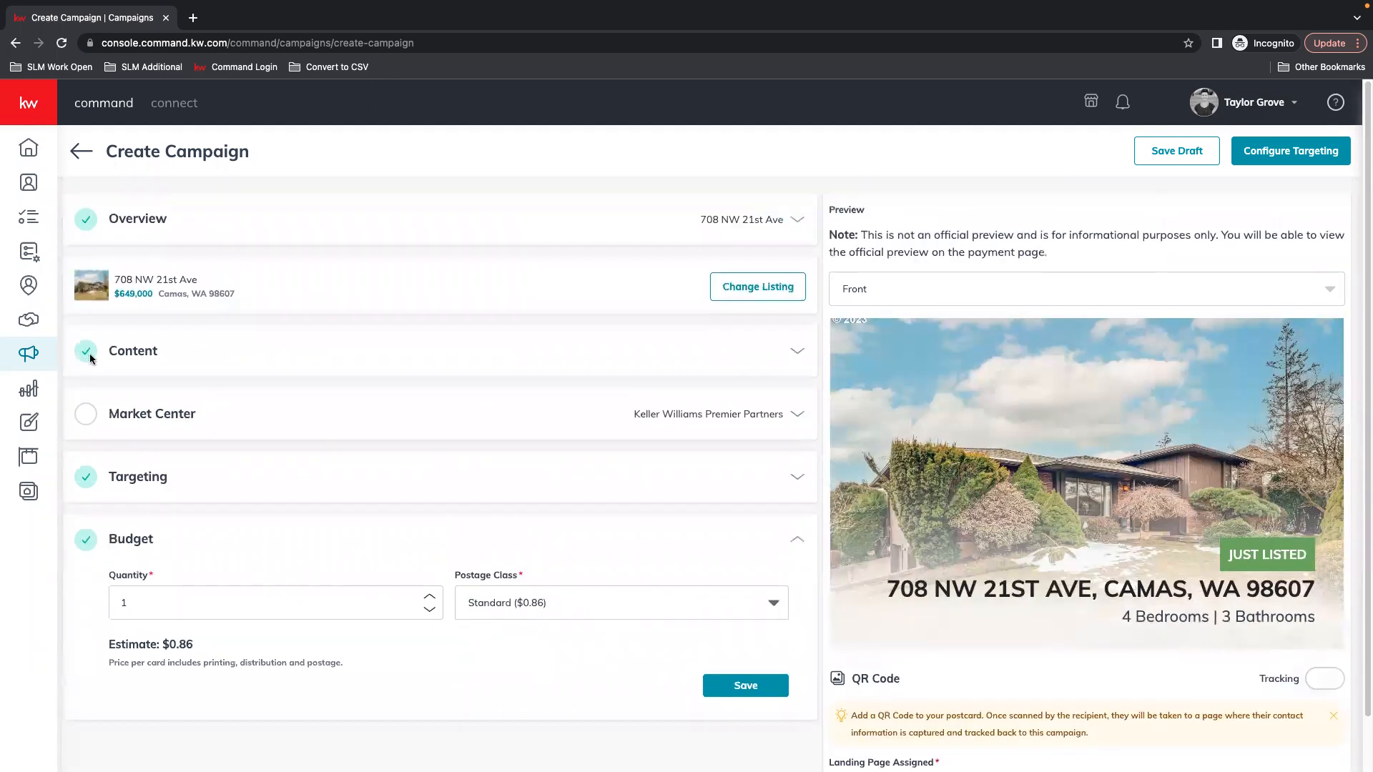
Choose the Large Template - Modern and check the Standard ($0.96) postage in Budget
{"action": "left_click", "coordinate": [152, 359]}
{"action": "left_click", "coordinate": [212, 494]}
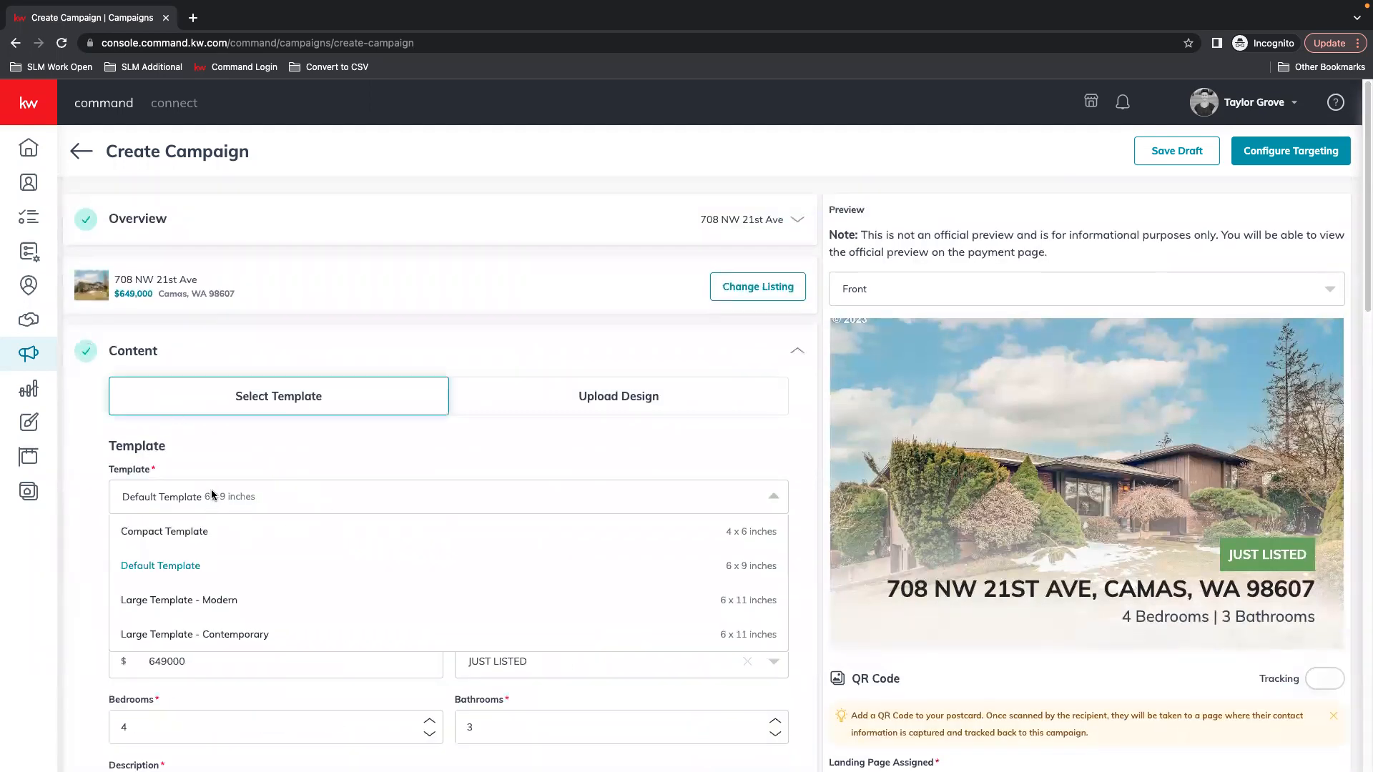
{"action": "left_click", "coordinate": [183, 600]}
{"action": "scroll", "coordinate": [333, 566], "scroll_direction": "down", "scroll_amount": 10}
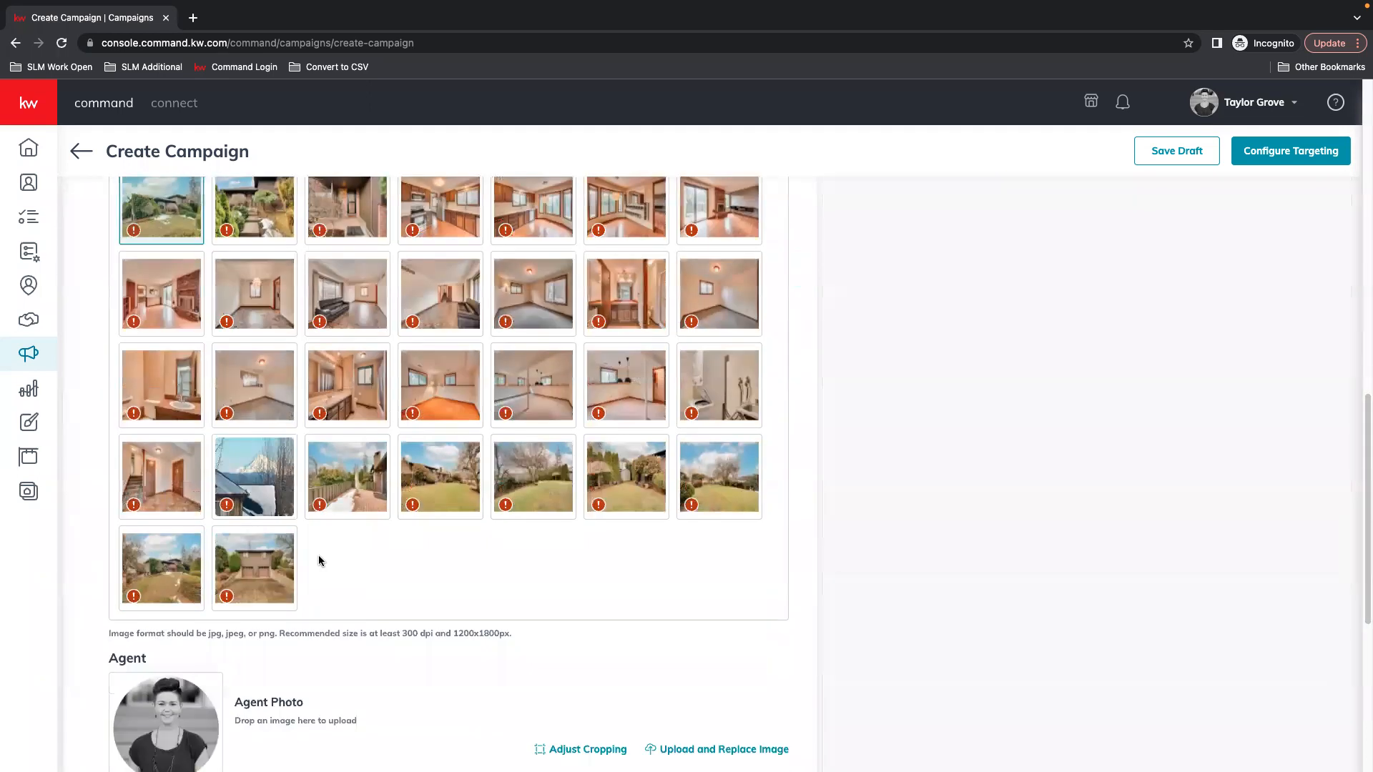
{"action": "scroll", "coordinate": [591, 704], "scroll_direction": "down", "scroll_amount": 6}
{"action": "left_click", "coordinate": [654, 735]}
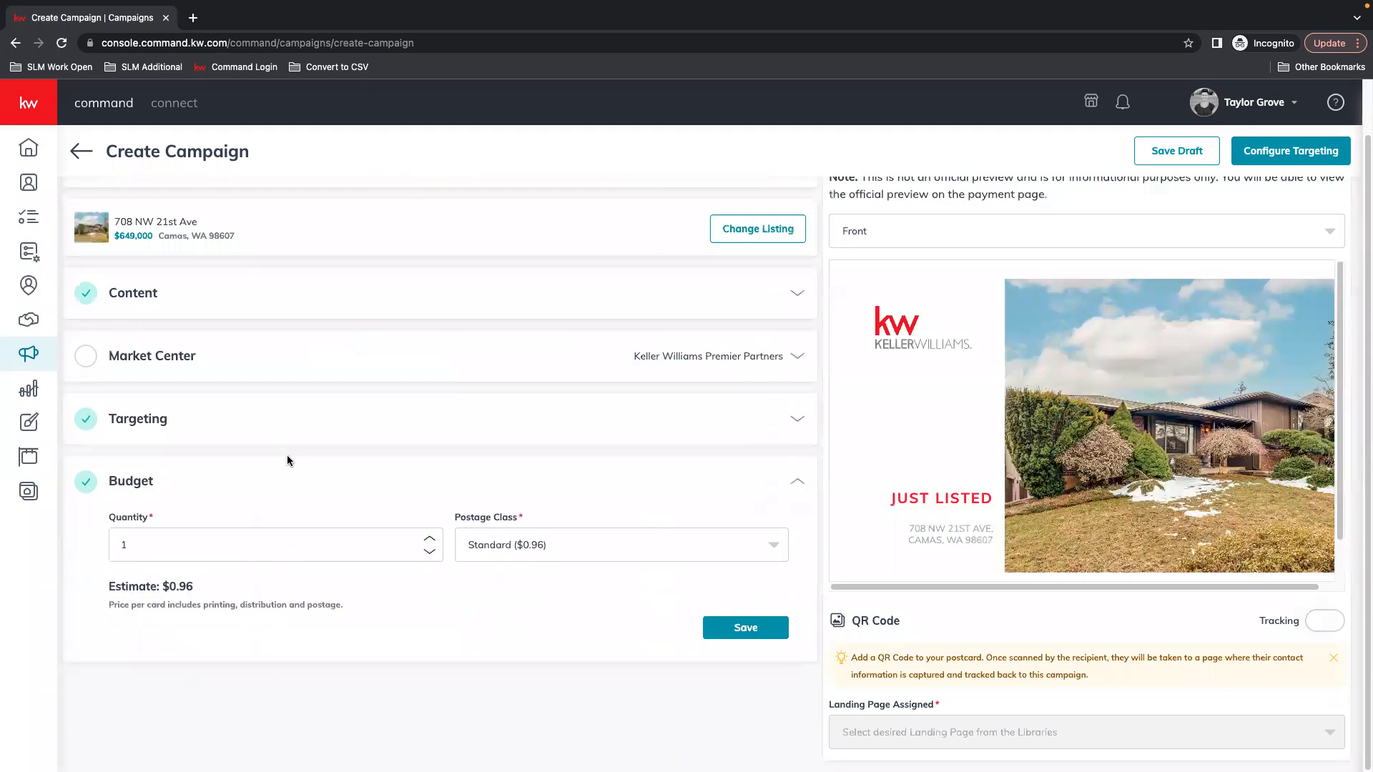
{"action": "left_click", "coordinate": [688, 539]}
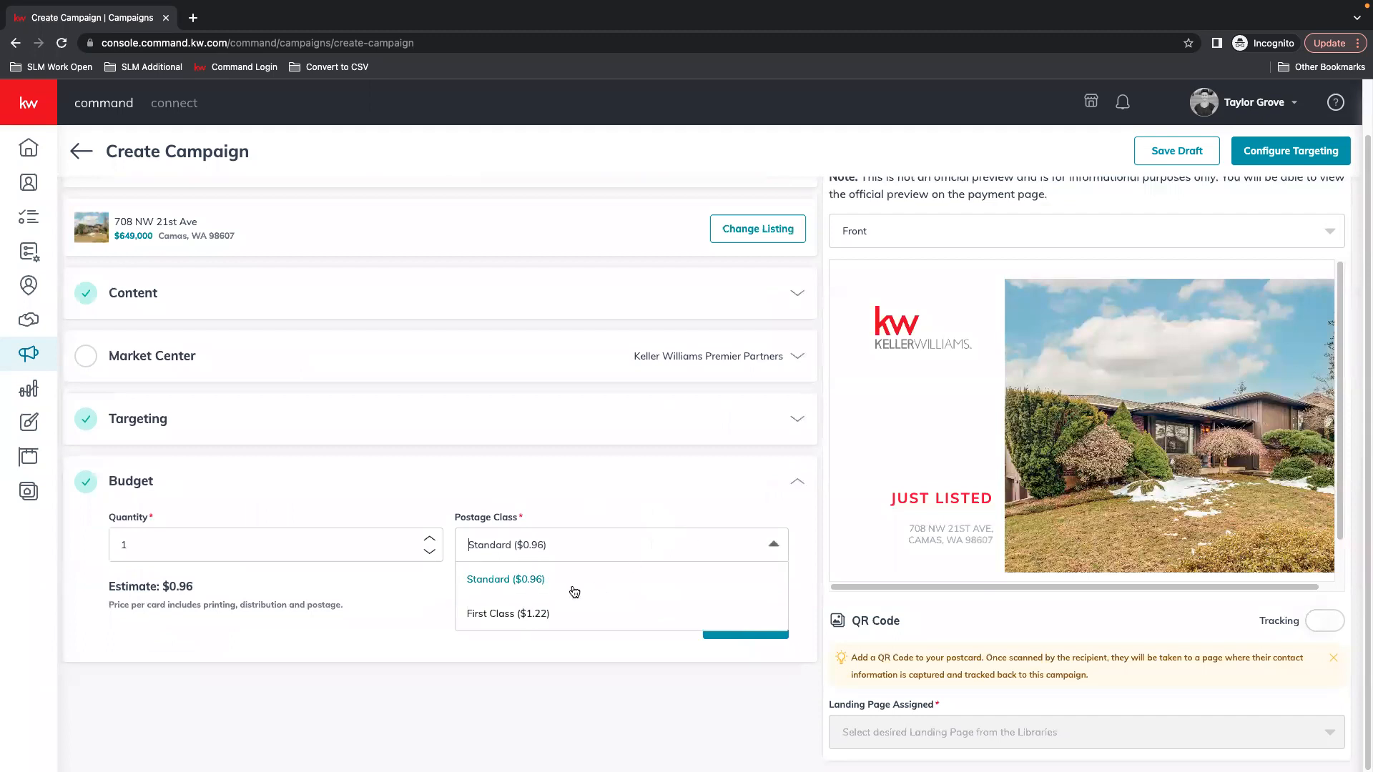
{"action": "left_click_drag", "start_coordinate": [361, 583], "coordinate": [383, 555]}
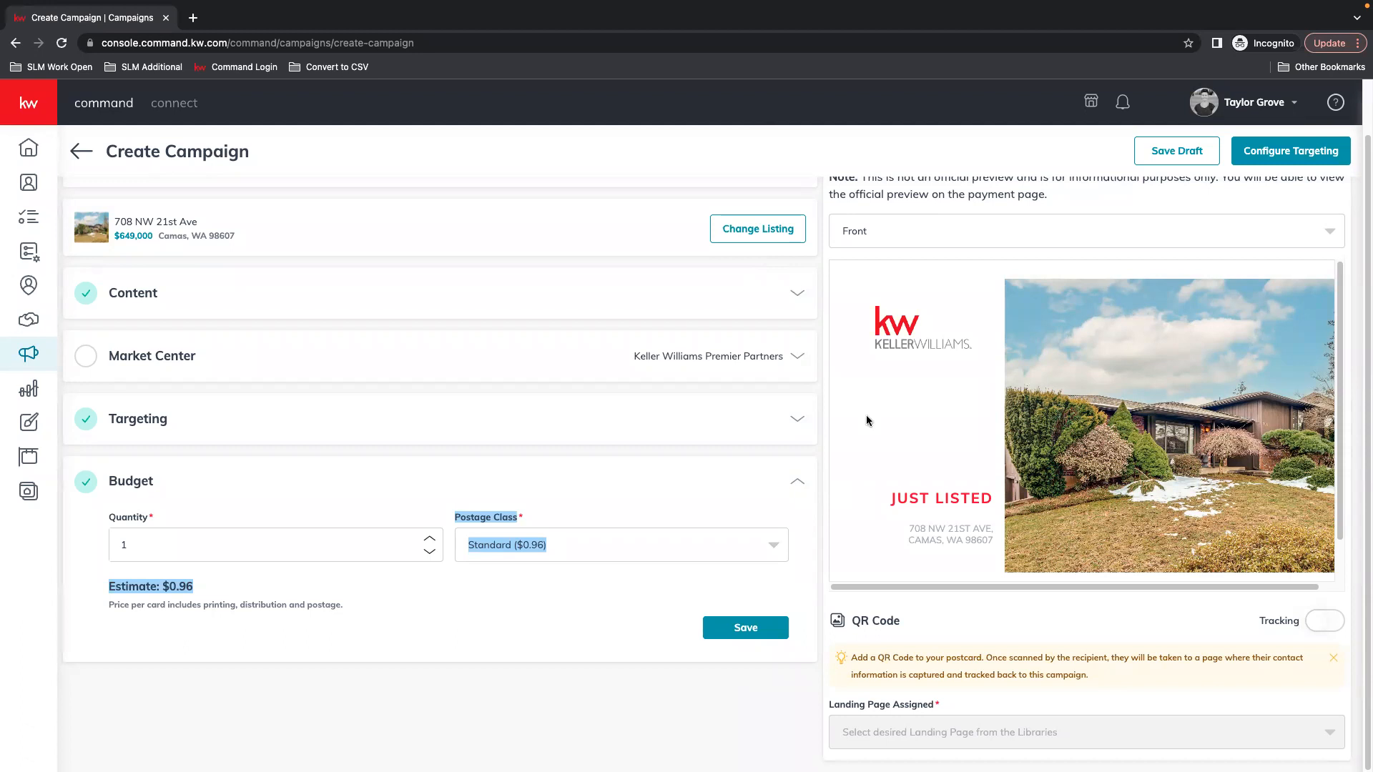
{"action": "scroll", "coordinate": [880, 433], "scroll_direction": "up", "scroll_amount": 1}
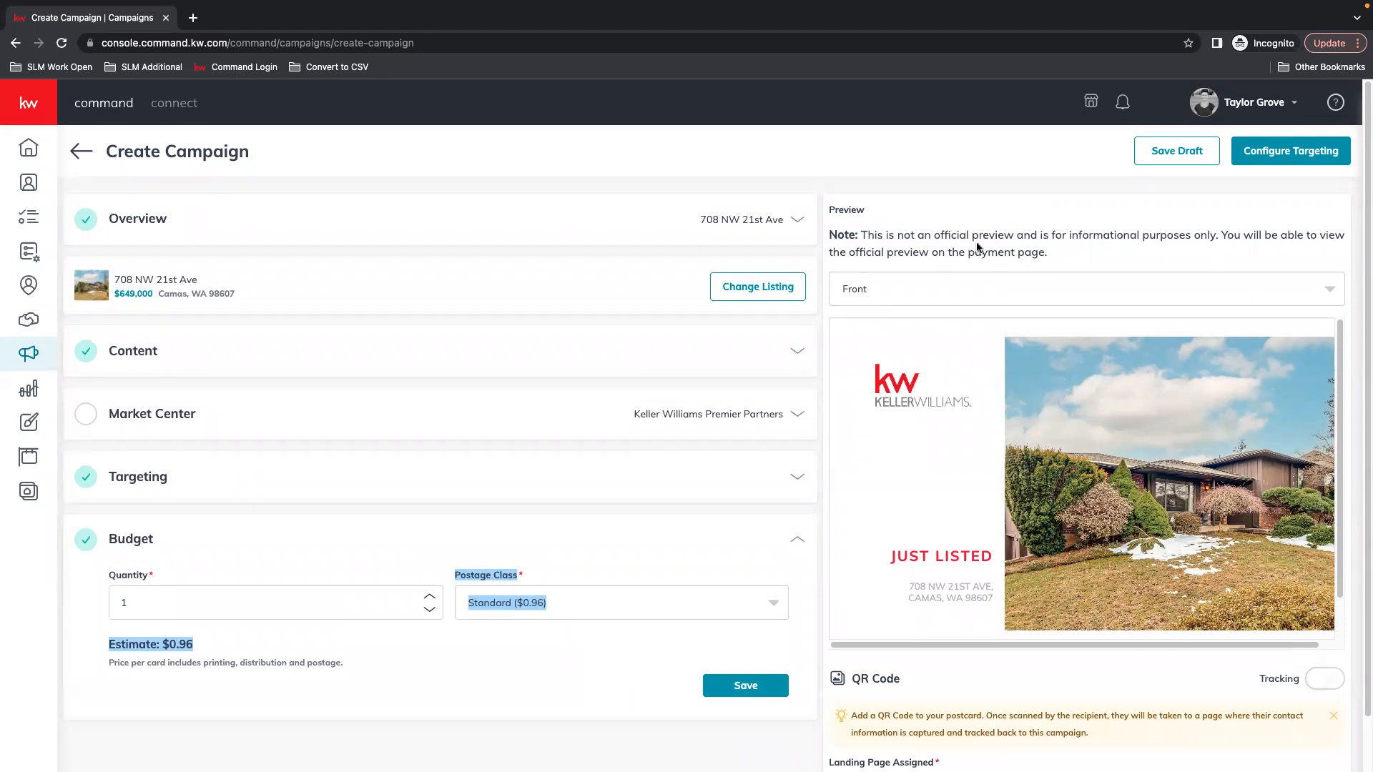
{"action": "left_click", "coordinate": [1020, 215]}
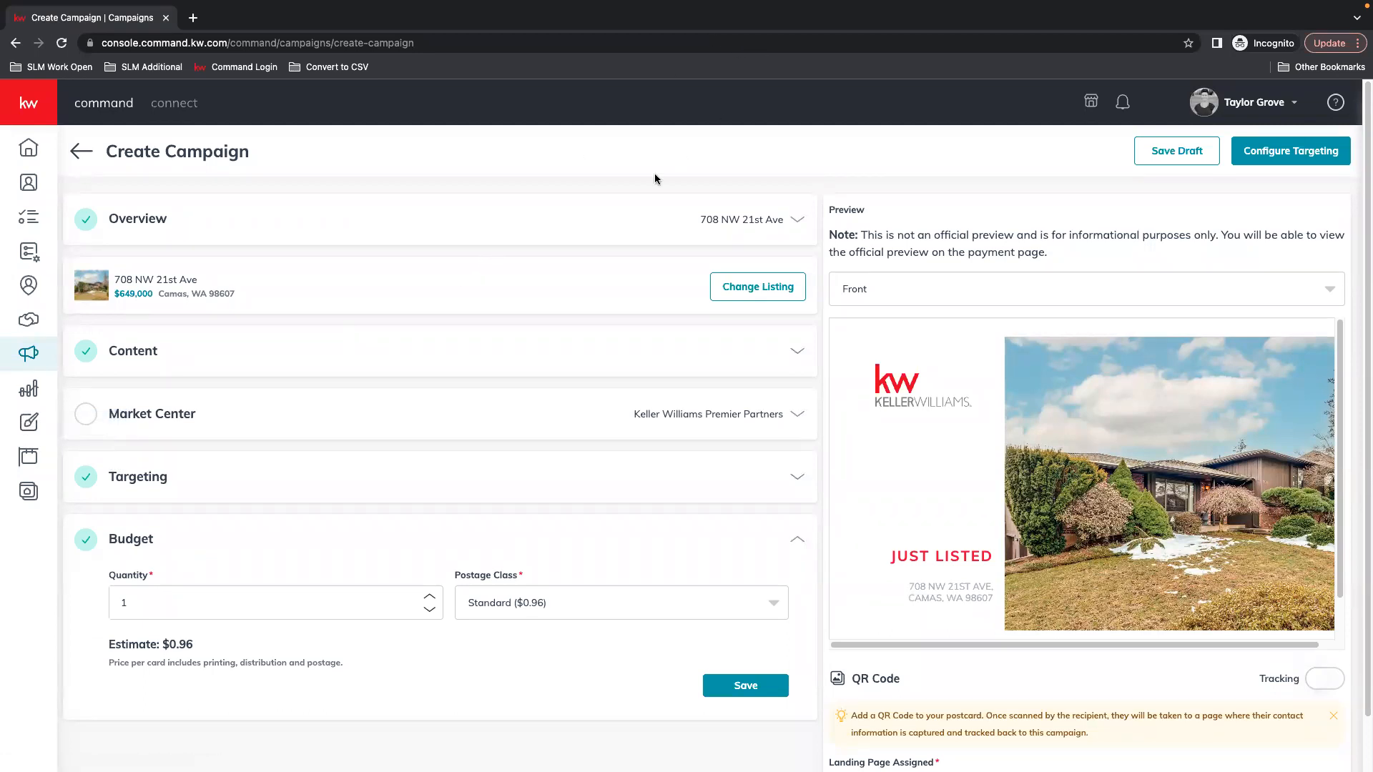
{"action": "scroll", "coordinate": [490, 463], "scroll_direction": "down", "scroll_amount": 1}
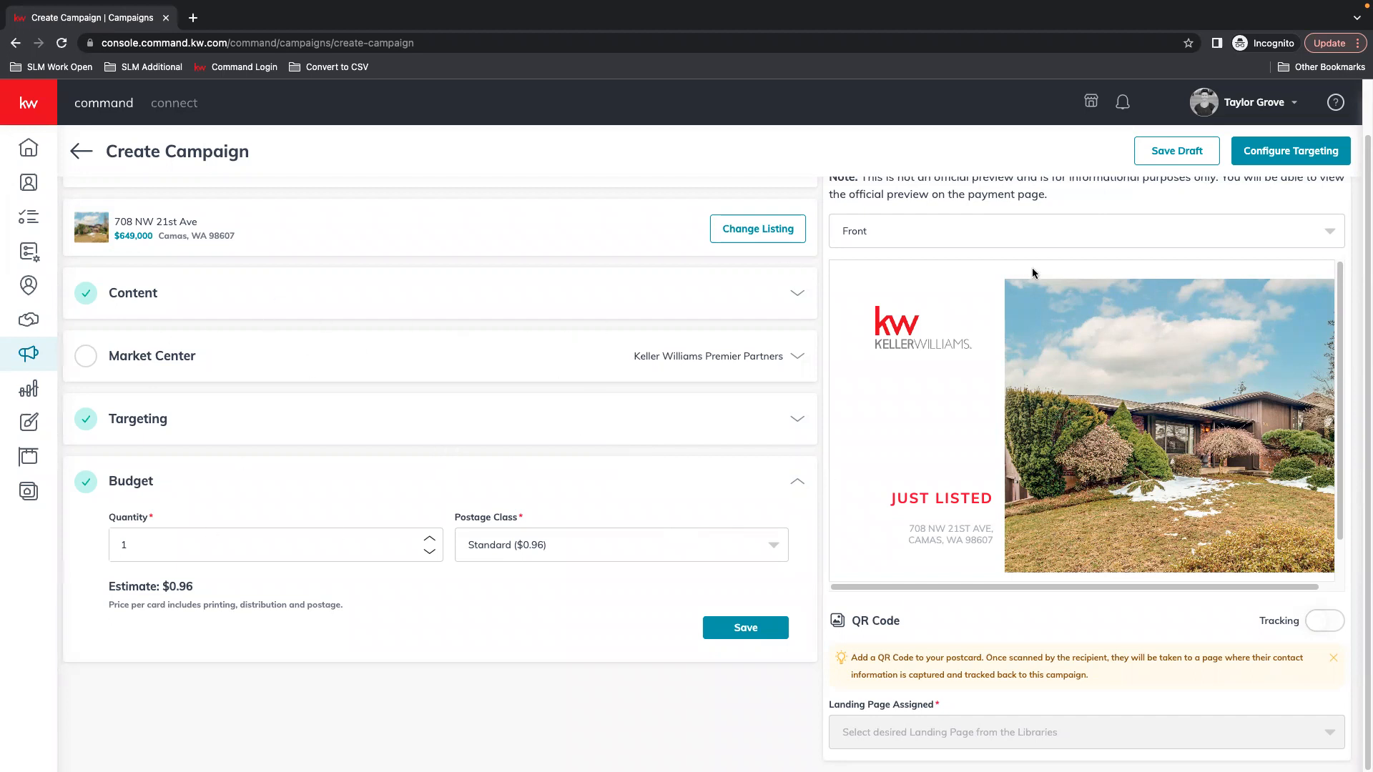
Expand the Content section and scroll through the listing details
{"action": "left_click", "coordinate": [796, 293]}
{"action": "scroll", "coordinate": [271, 406], "scroll_direction": "down", "scroll_amount": 2}
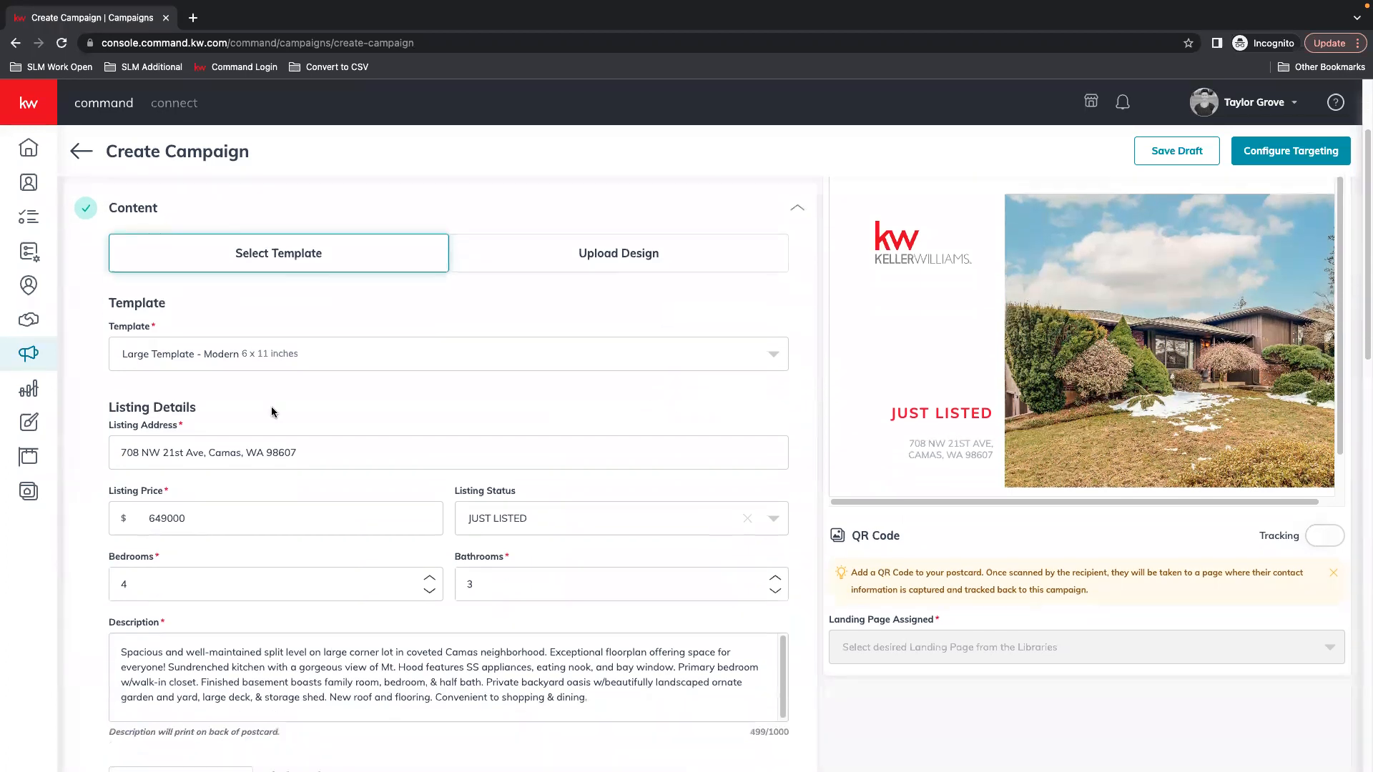
{"action": "scroll", "coordinate": [498, 513], "scroll_direction": "down", "scroll_amount": 3}
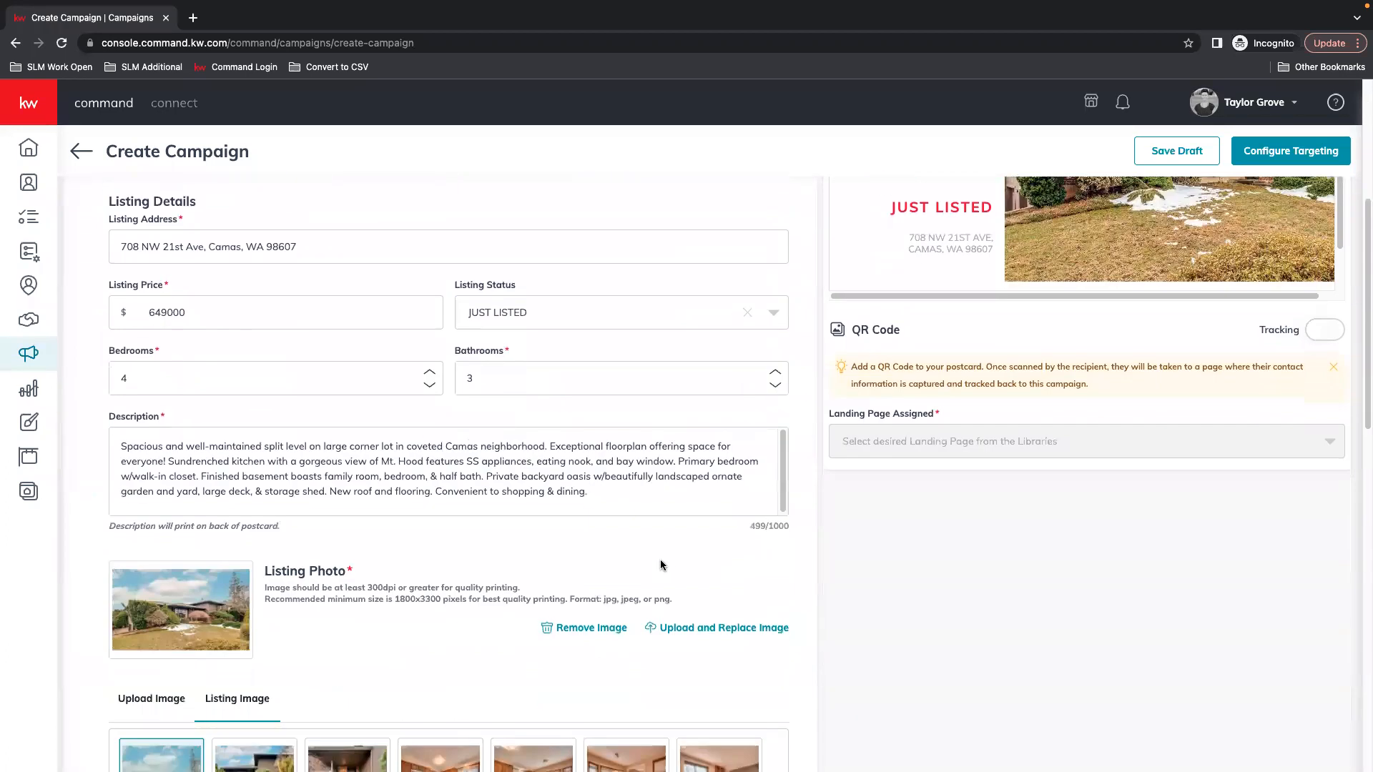
{"action": "left_click_drag", "start_coordinate": [751, 527], "coordinate": [824, 529]}
{"action": "left_click", "coordinate": [729, 529]}
{"action": "scroll", "coordinate": [429, 444], "scroll_direction": "down", "scroll_amount": 4}
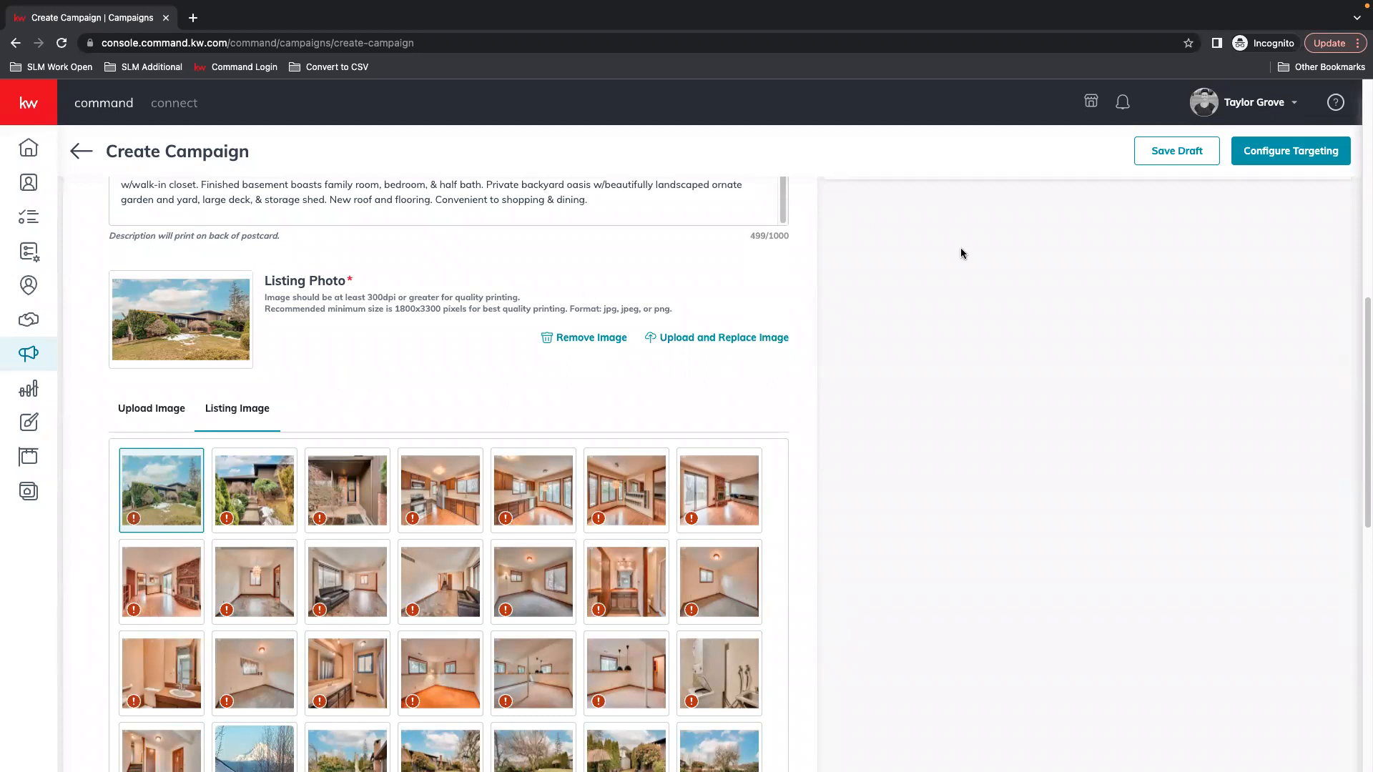
{"action": "scroll", "coordinate": [884, 335], "scroll_direction": "up", "scroll_amount": 1}
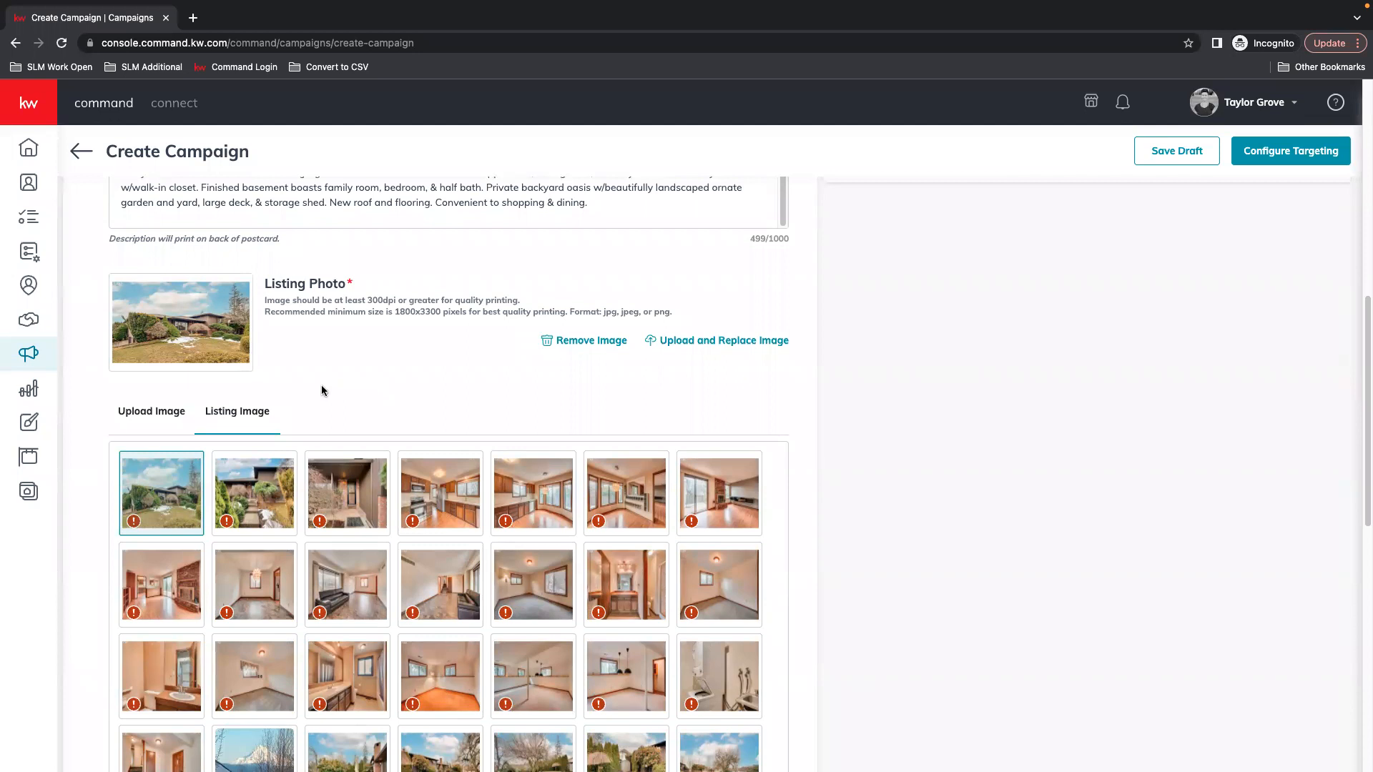
Toggle between Upload Image and Listing Image, then scroll down to the Agent fields
{"action": "left_click", "coordinate": [149, 412]}
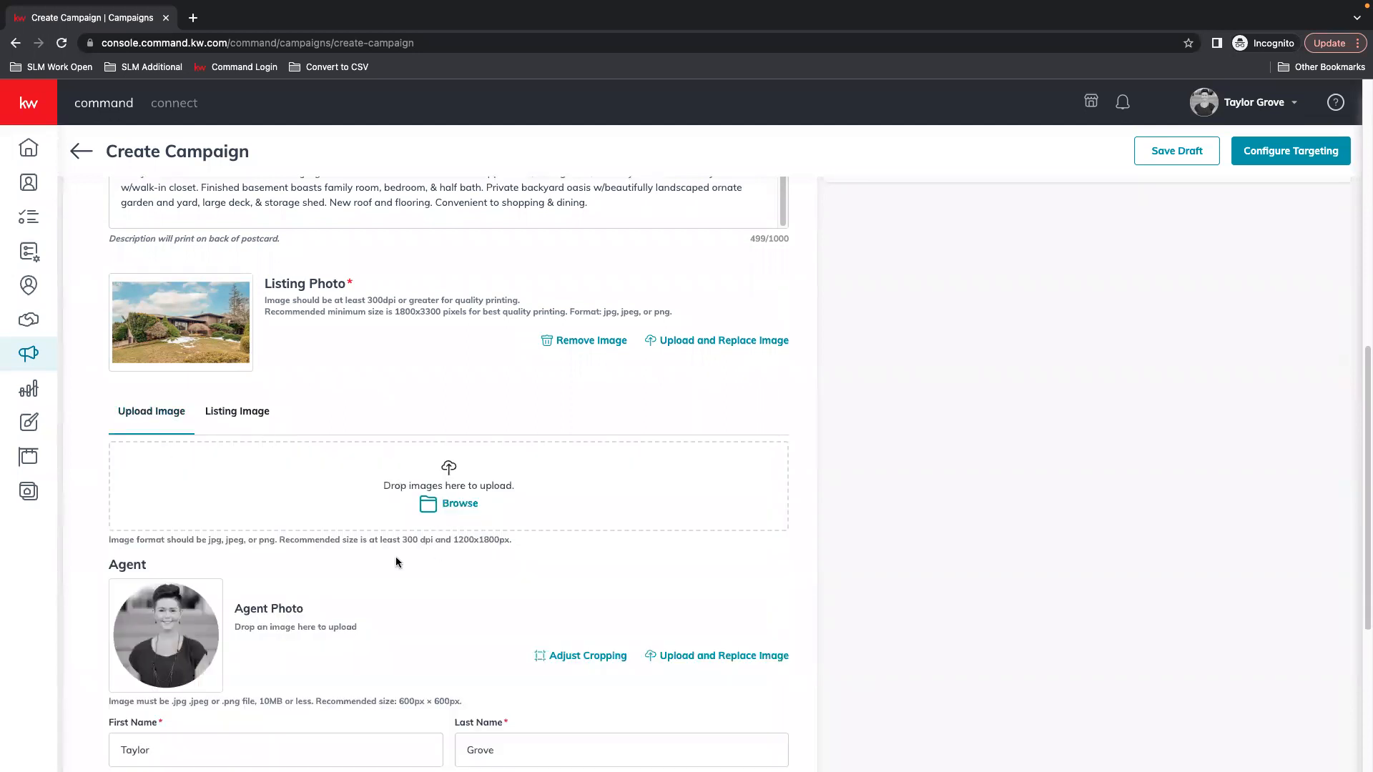
{"action": "left_click", "coordinate": [236, 410]}
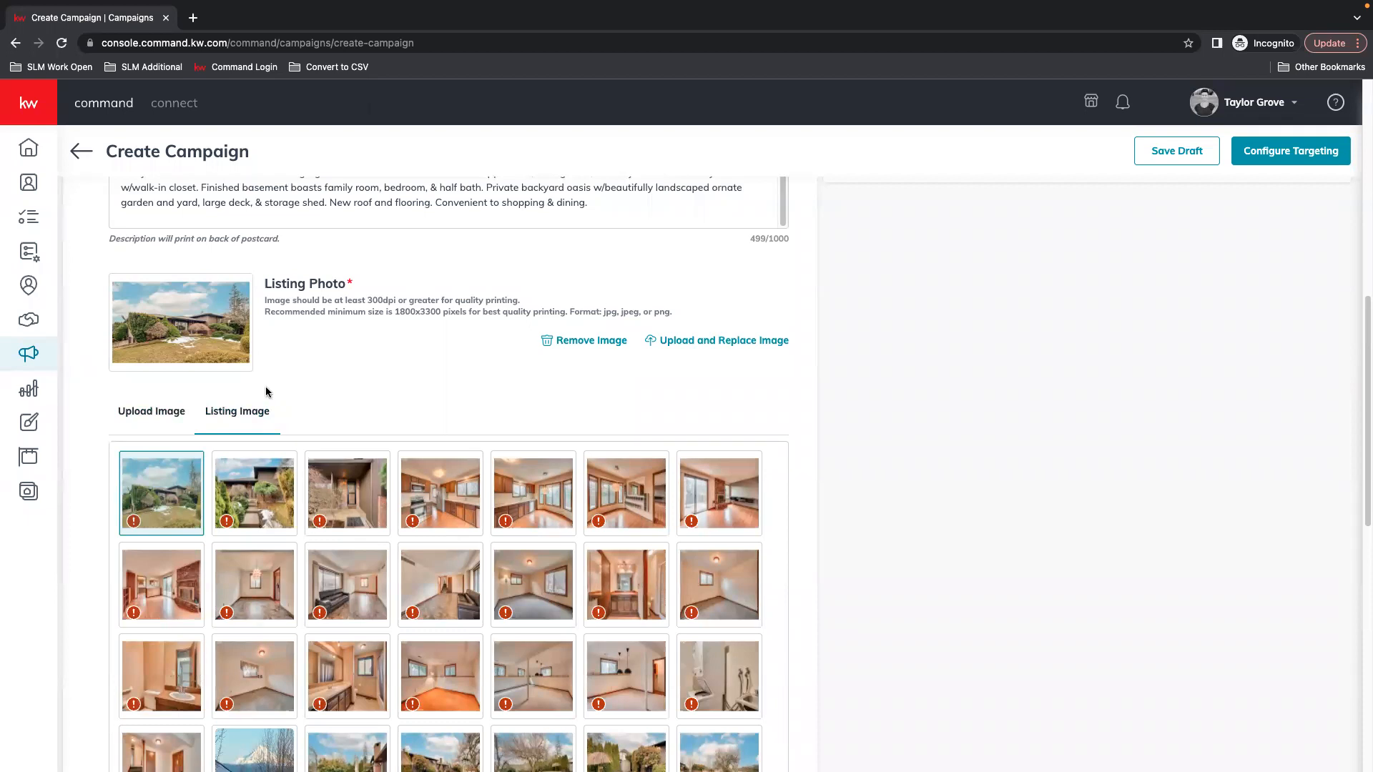
{"action": "scroll", "coordinate": [417, 352], "scroll_direction": "down", "scroll_amount": 10}
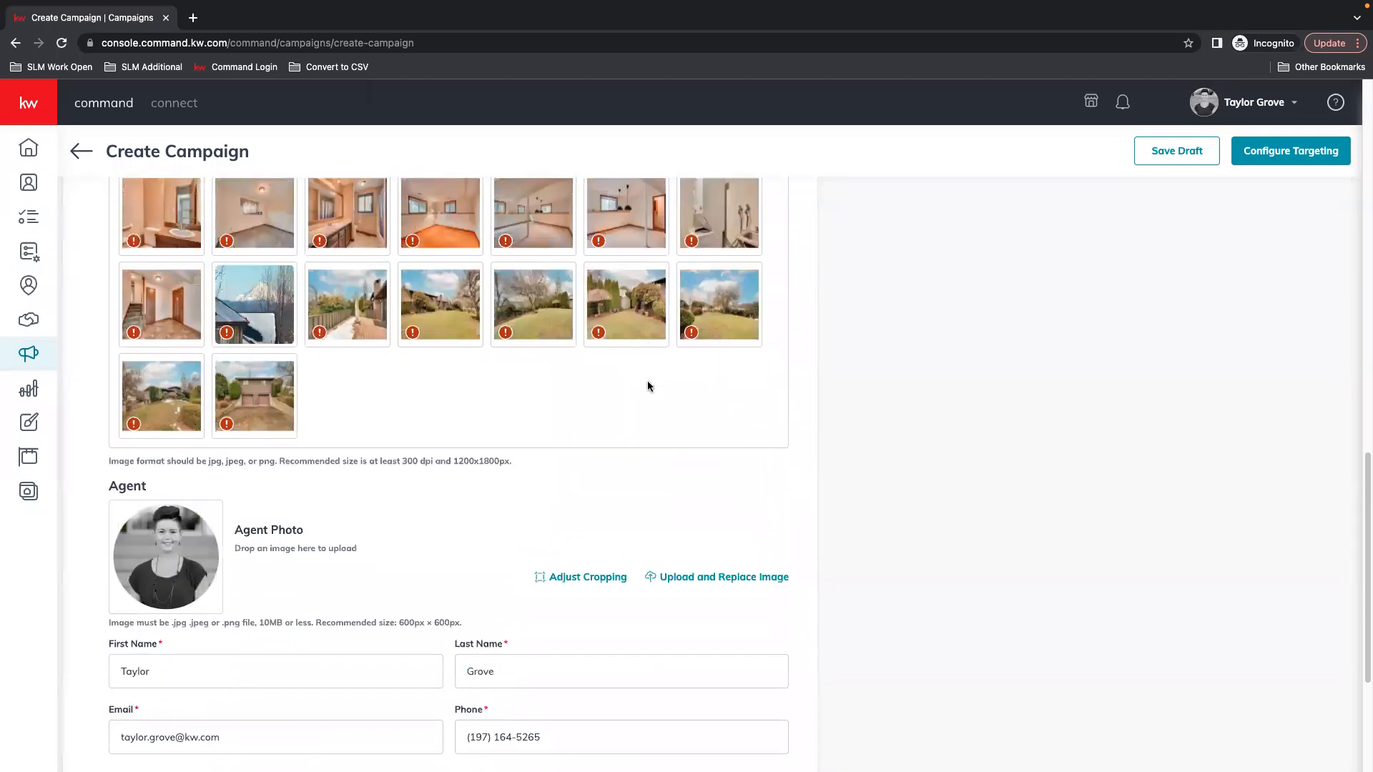
{"action": "scroll", "coordinate": [715, 308], "scroll_direction": "down", "scroll_amount": 2}
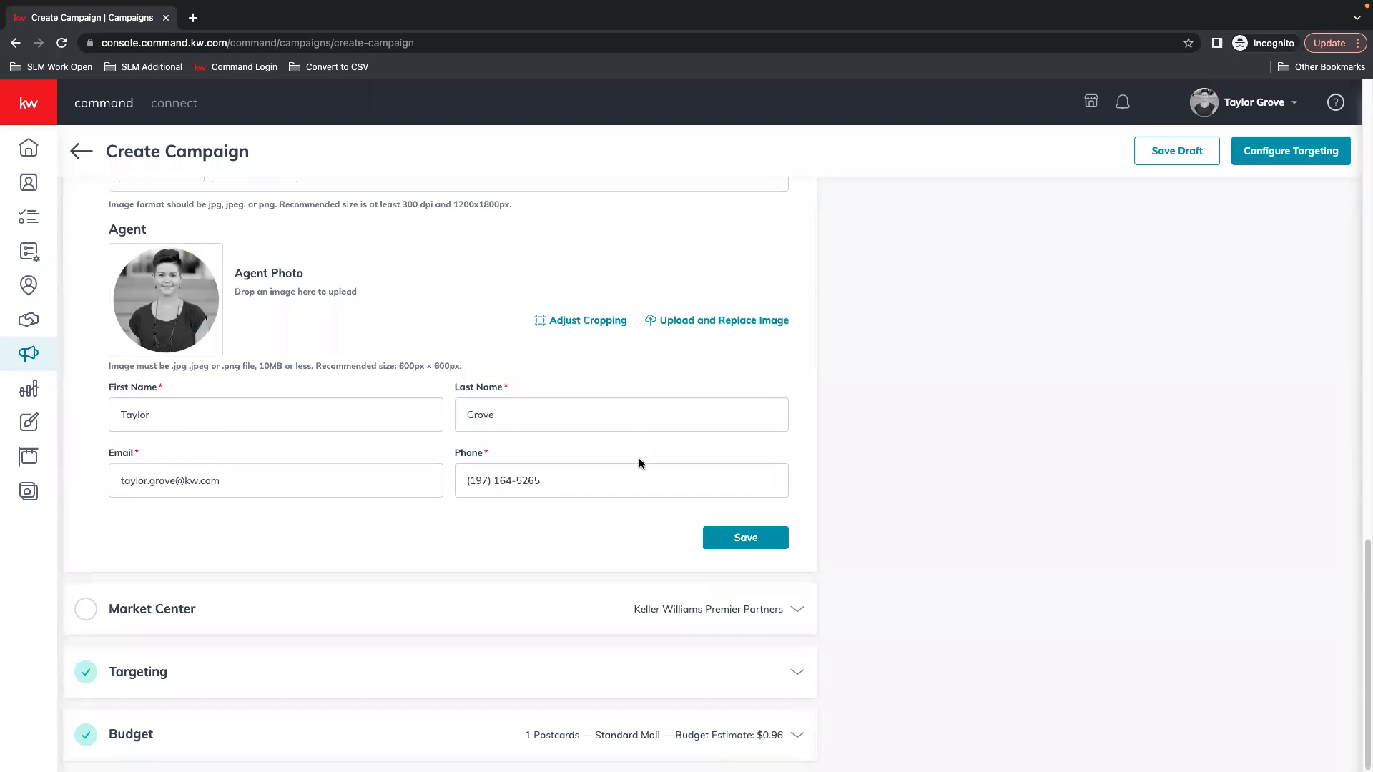
Replace the agent's phone number, save Content, and accept the low-resolution listing photo
{"action": "left_click", "coordinate": [466, 484]}
{"action": "left_click", "coordinate": [580, 492]}
{"action": "left_click_drag", "start_coordinate": [458, 486], "coordinate": [535, 492]}
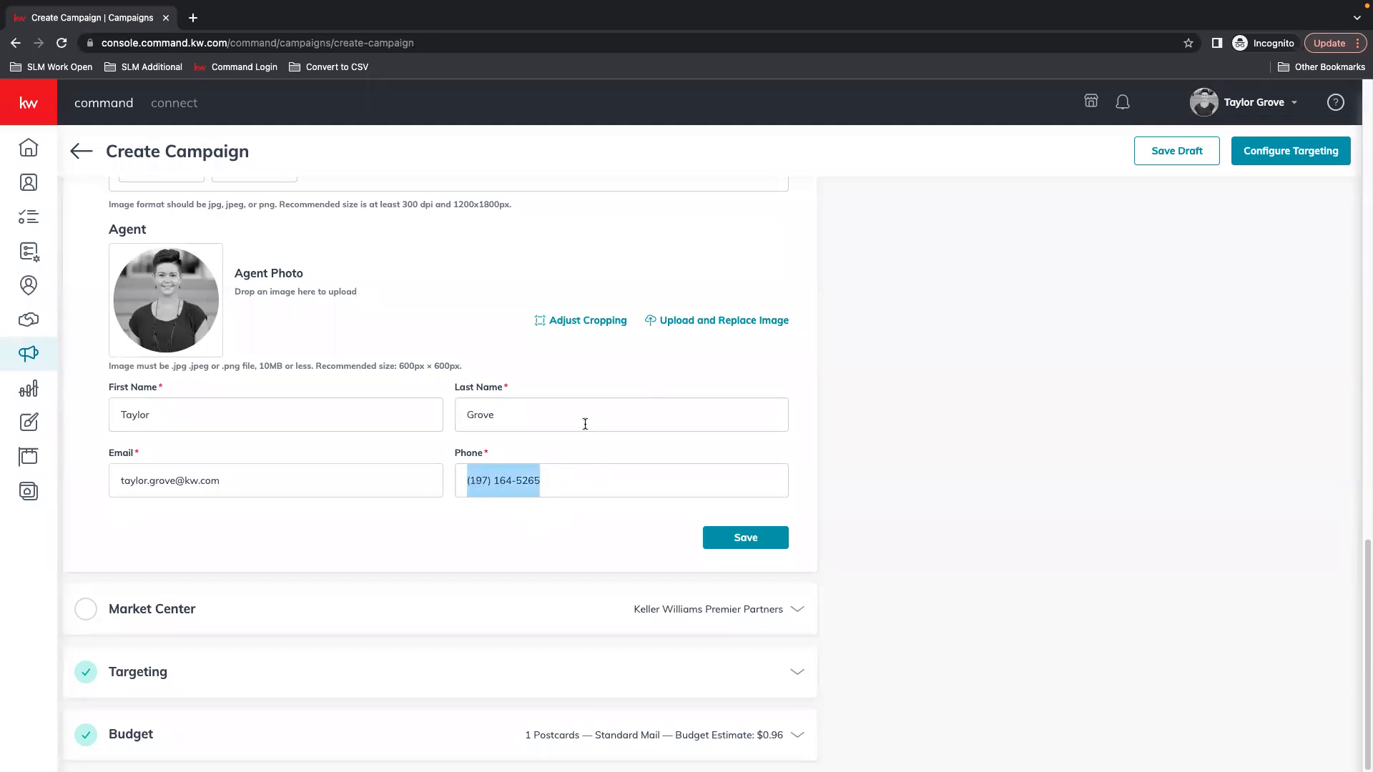
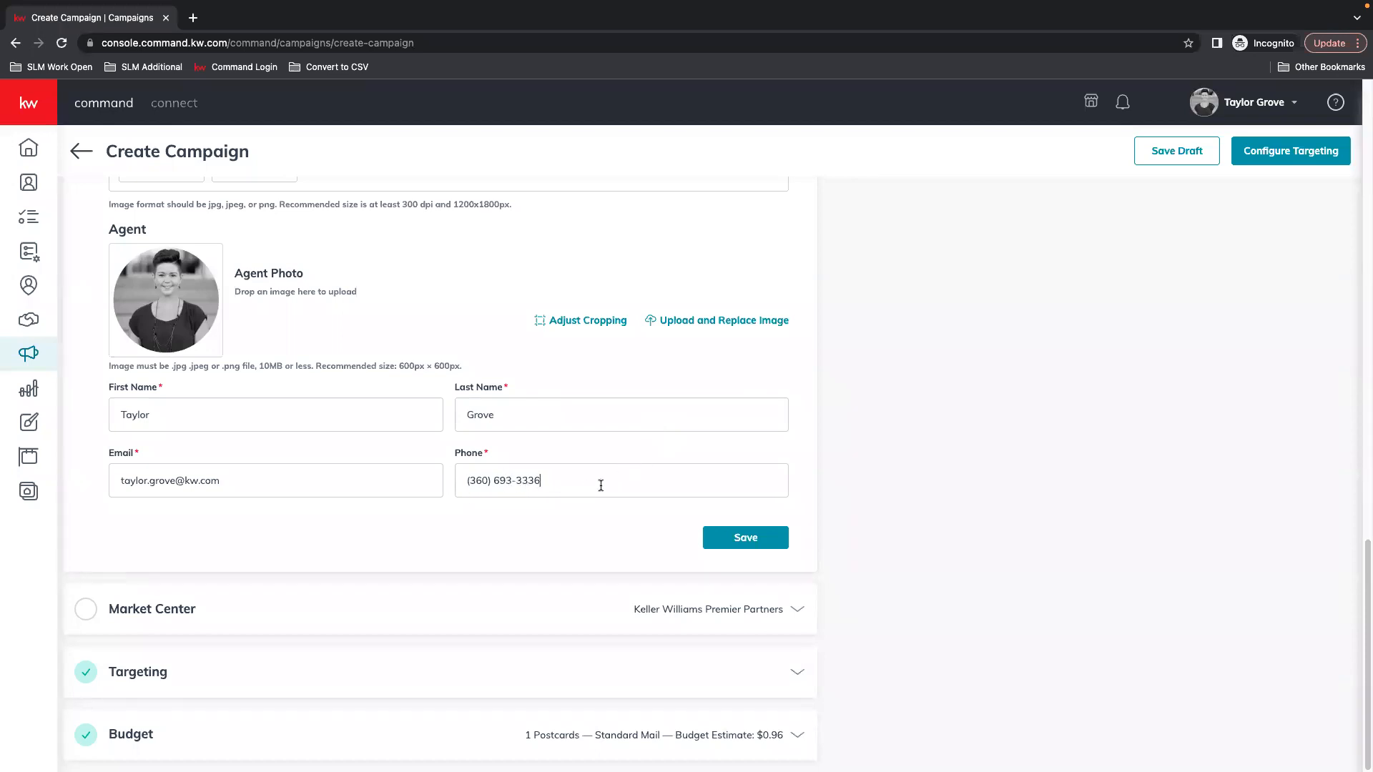
{"action": "left_click", "coordinate": [780, 541]}
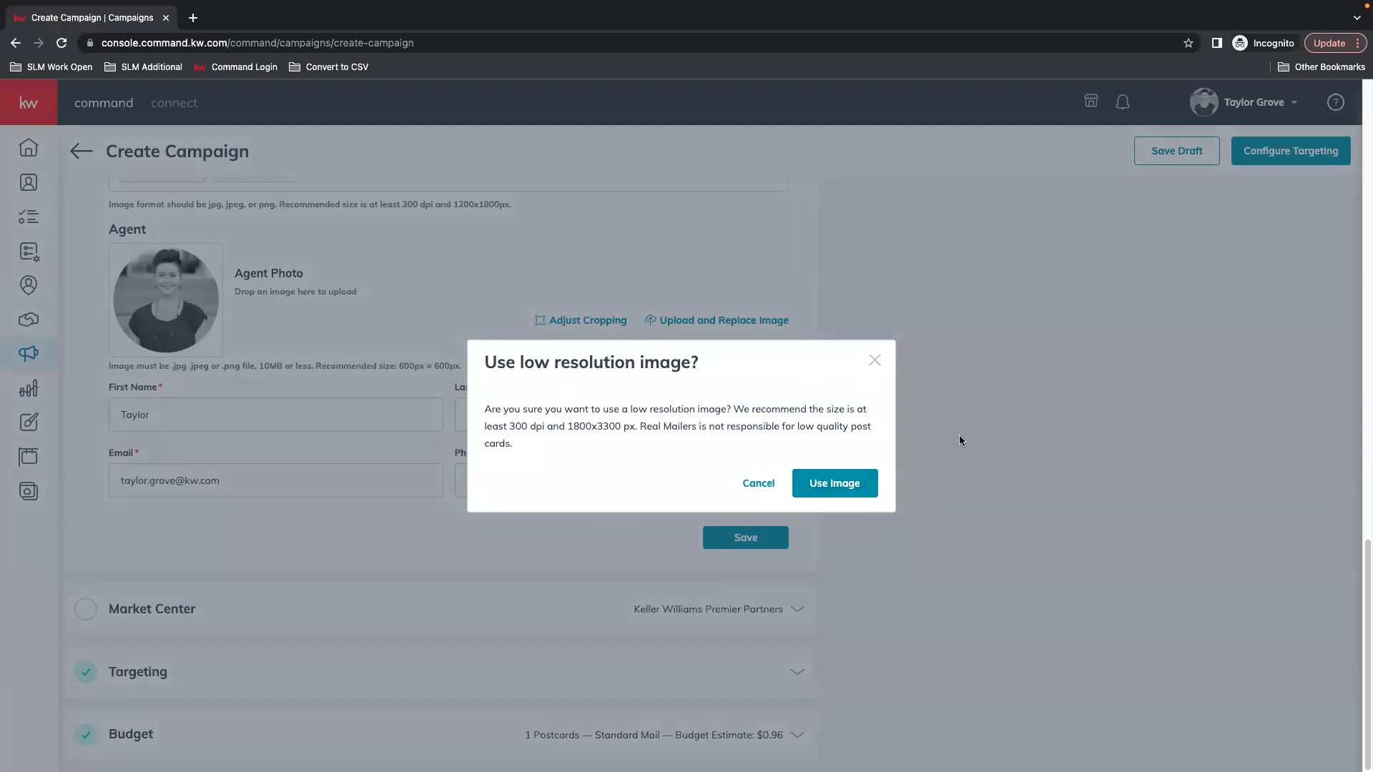
{"action": "left_click", "coordinate": [844, 495]}
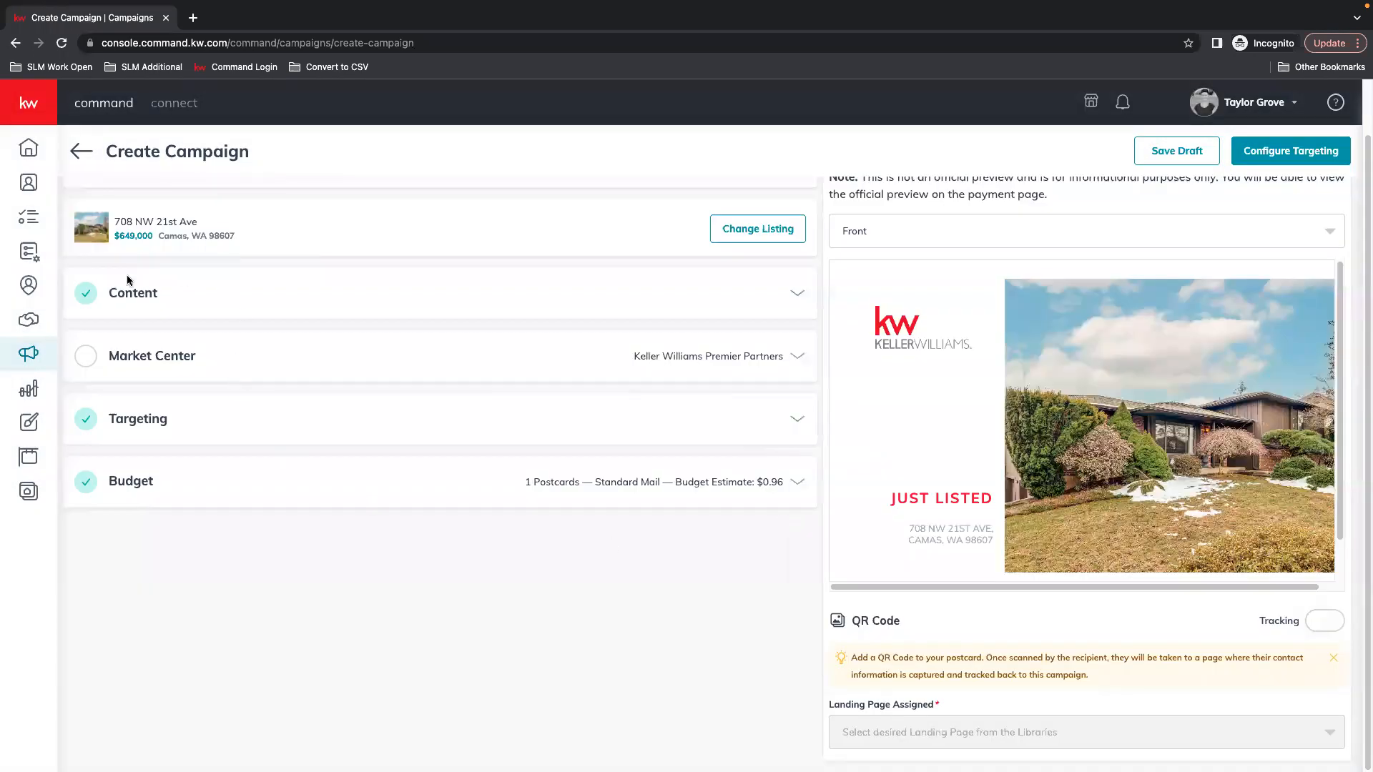
Switch the postcard preview to the Back side, then expand and collapse Content
{"action": "left_click", "coordinate": [890, 226]}
{"action": "left_click", "coordinate": [872, 296]}
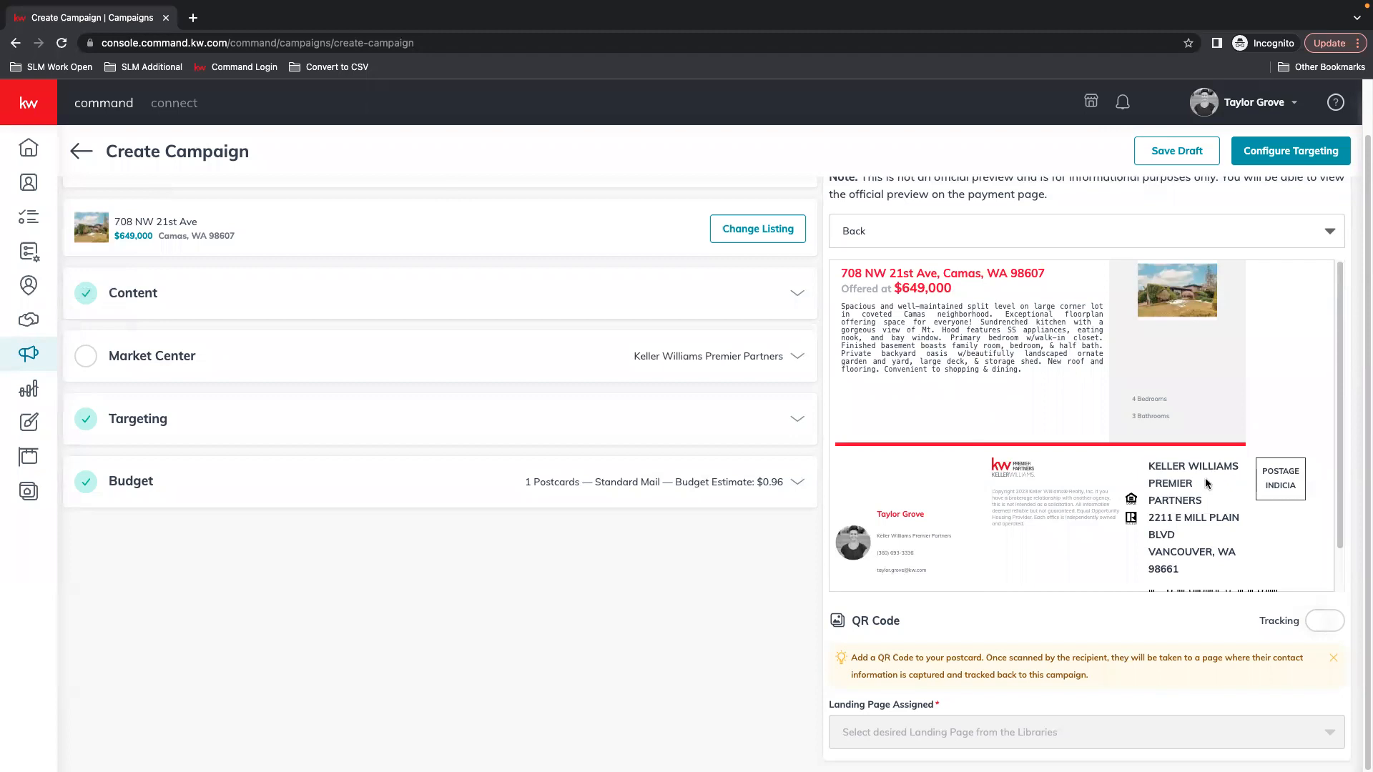
{"action": "left_click", "coordinate": [798, 293]}
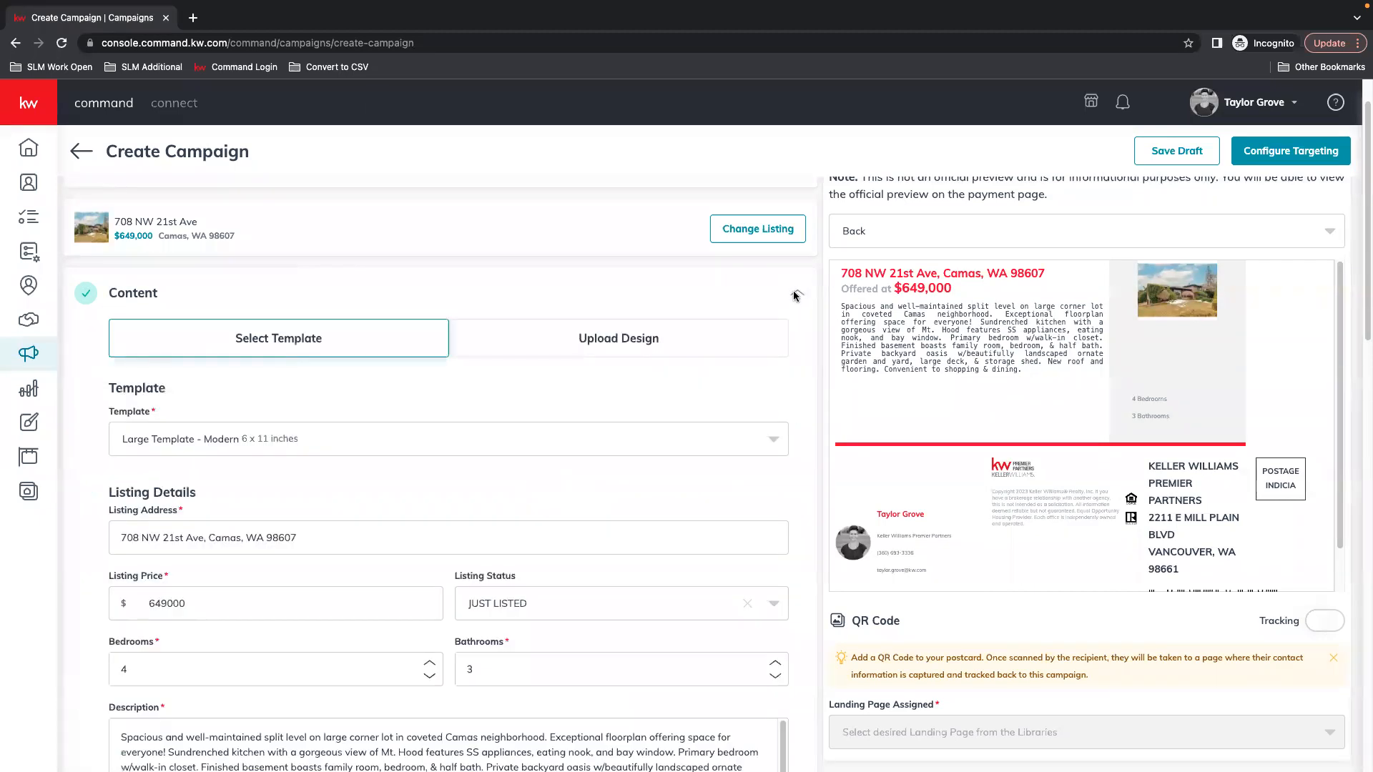
{"action": "left_click", "coordinate": [797, 293]}
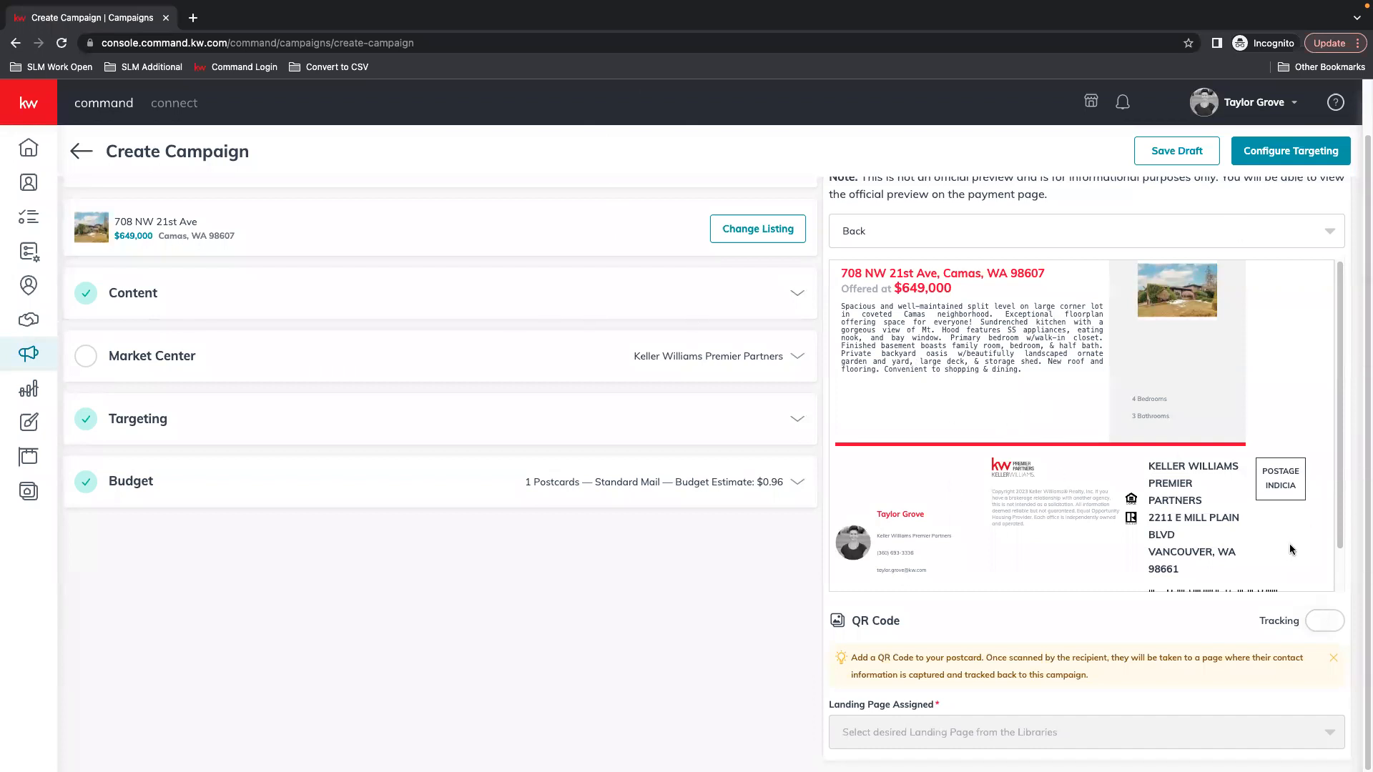
Set the Market Center state to WA and zip 98661, then confirm the verified 98661-9926 address
{"action": "left_click", "coordinate": [797, 356]}
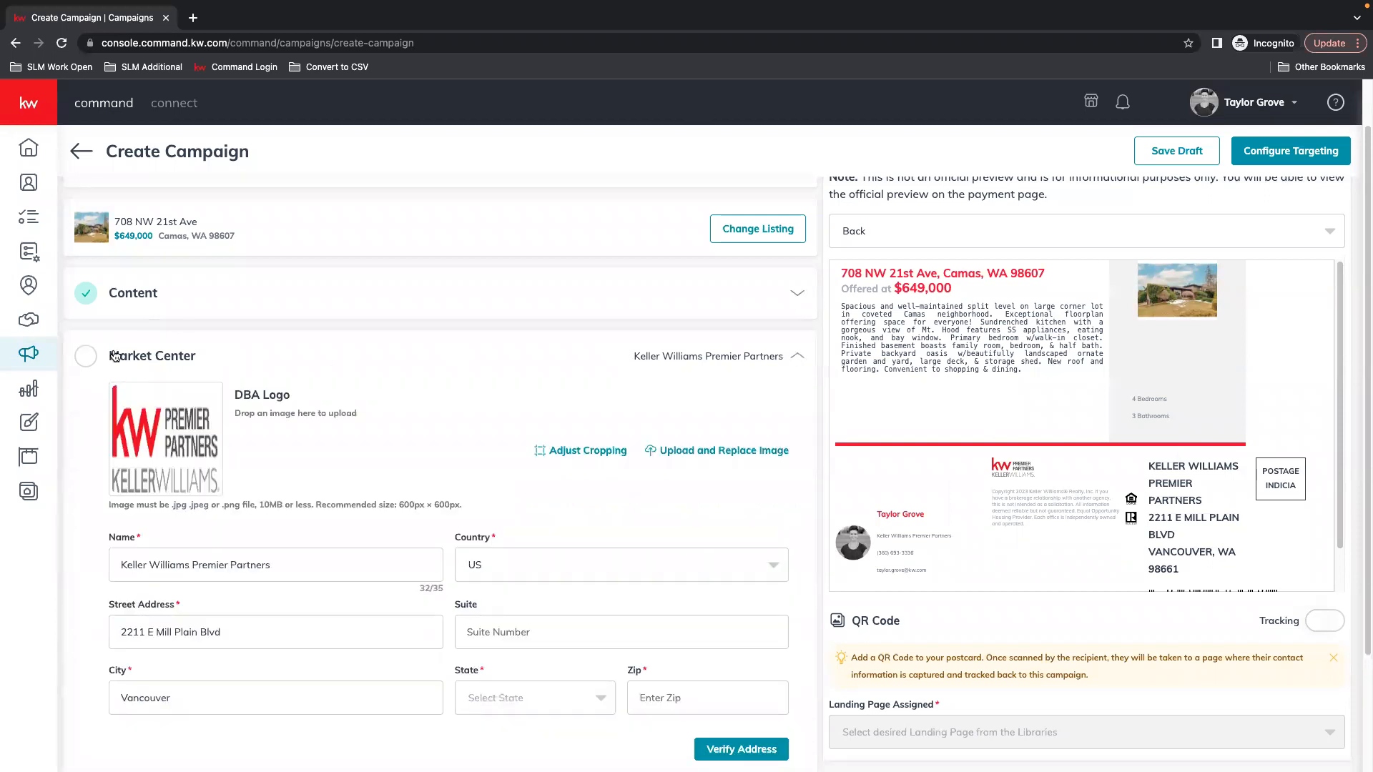
{"action": "scroll", "coordinate": [756, 350], "scroll_direction": "down", "scroll_amount": 1}
{"action": "scroll", "coordinate": [756, 349], "scroll_direction": "down", "scroll_amount": 2}
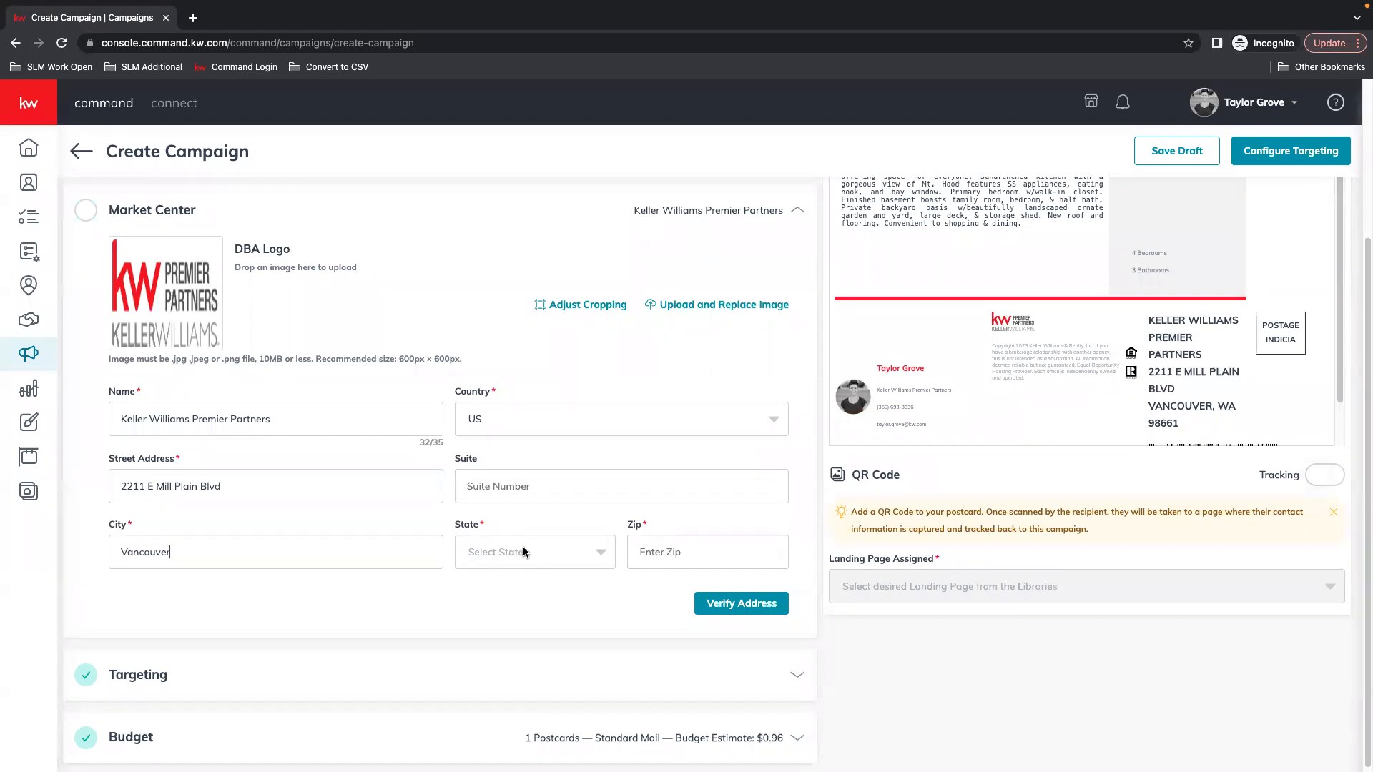
{"action": "left_click", "coordinate": [542, 547]}
{"action": "type", "text": "wa"}
{"action": "left_click", "coordinate": [509, 586]}
{"action": "left_click", "coordinate": [704, 552]}
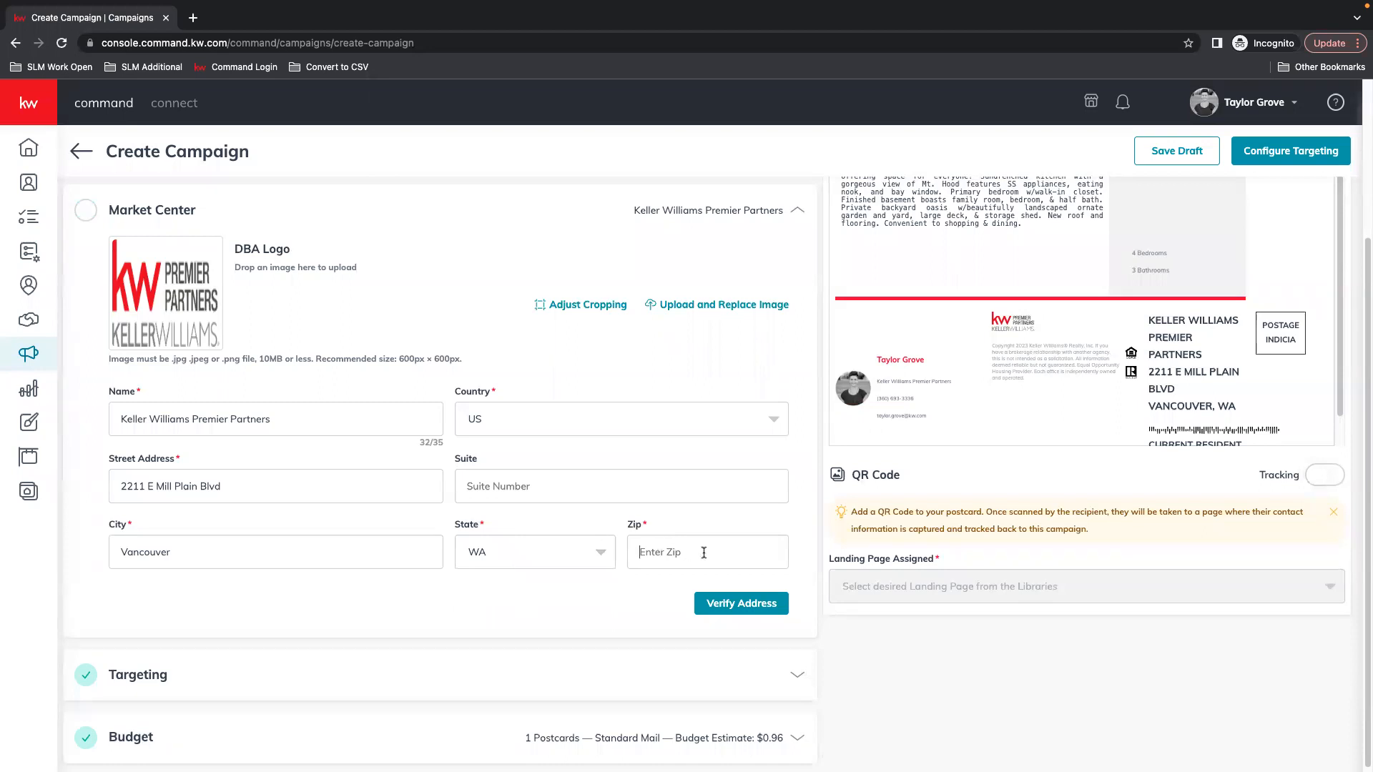
{"action": "type", "text": "98661"}
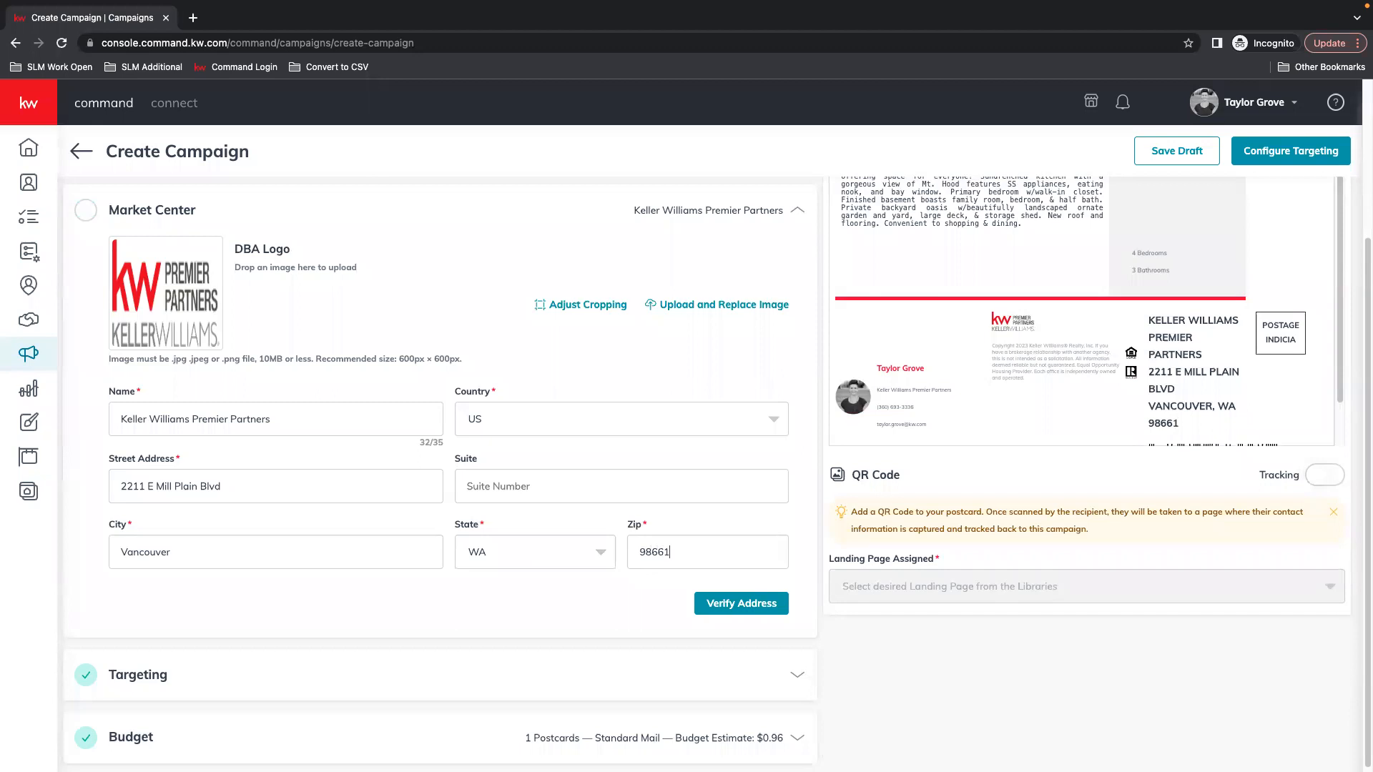
{"action": "left_click", "coordinate": [757, 612]}
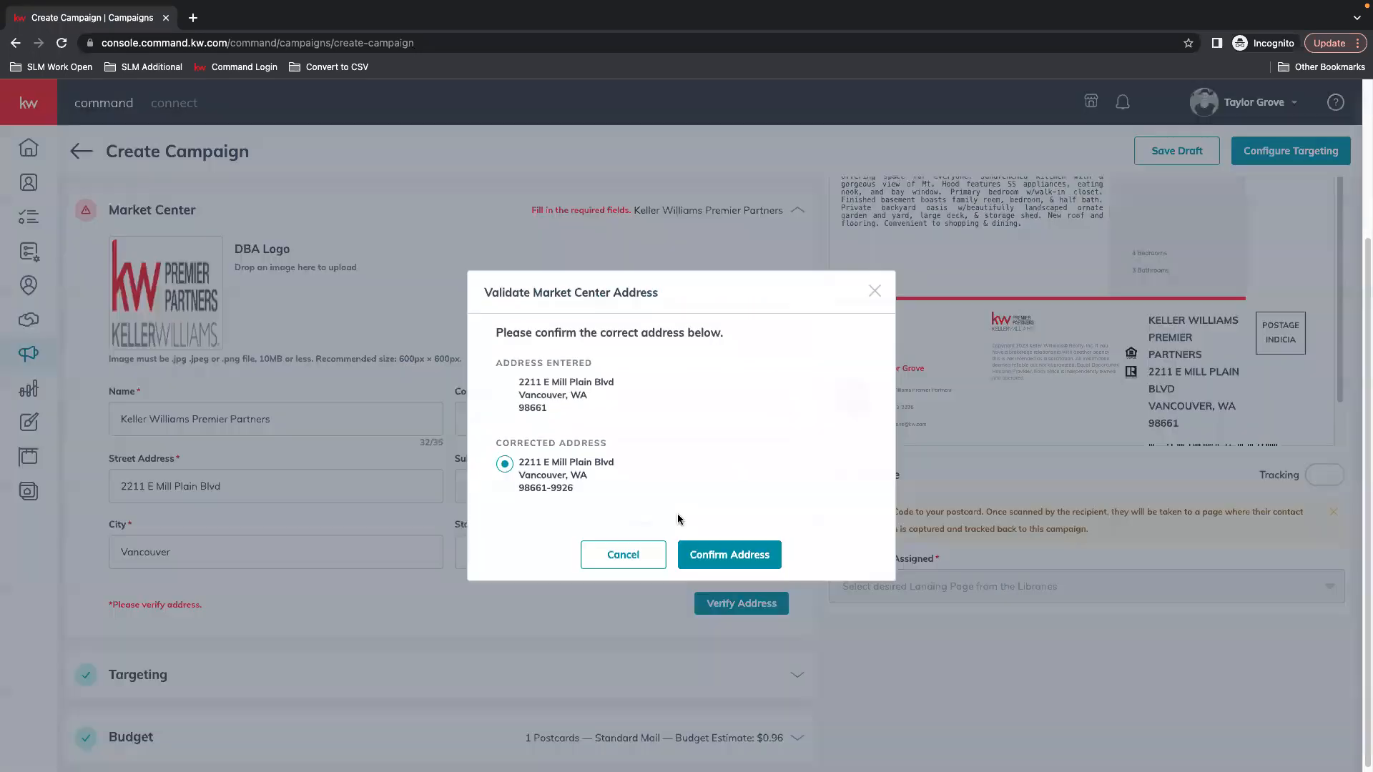
{"action": "left_click", "coordinate": [754, 555]}
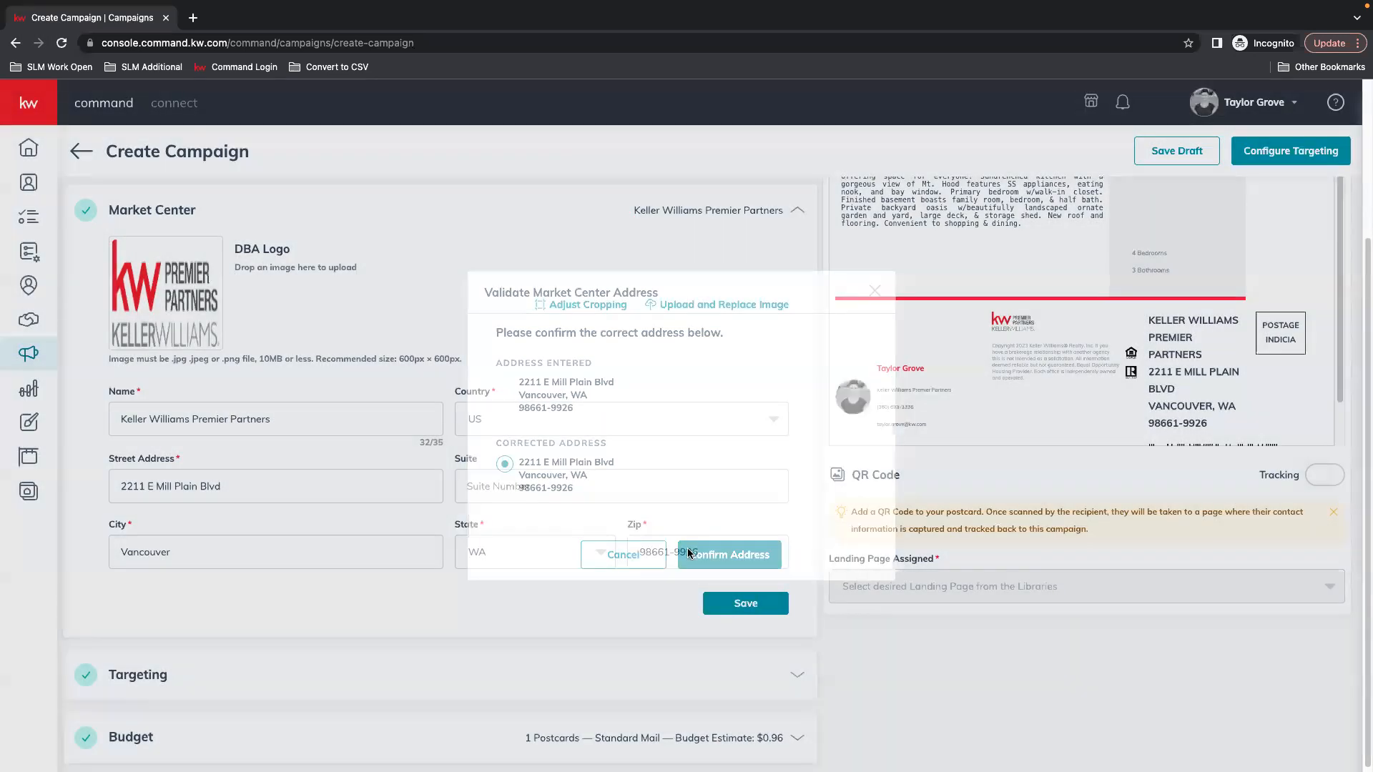
{"action": "scroll", "coordinate": [172, 352], "scroll_direction": "up", "scroll_amount": 1}
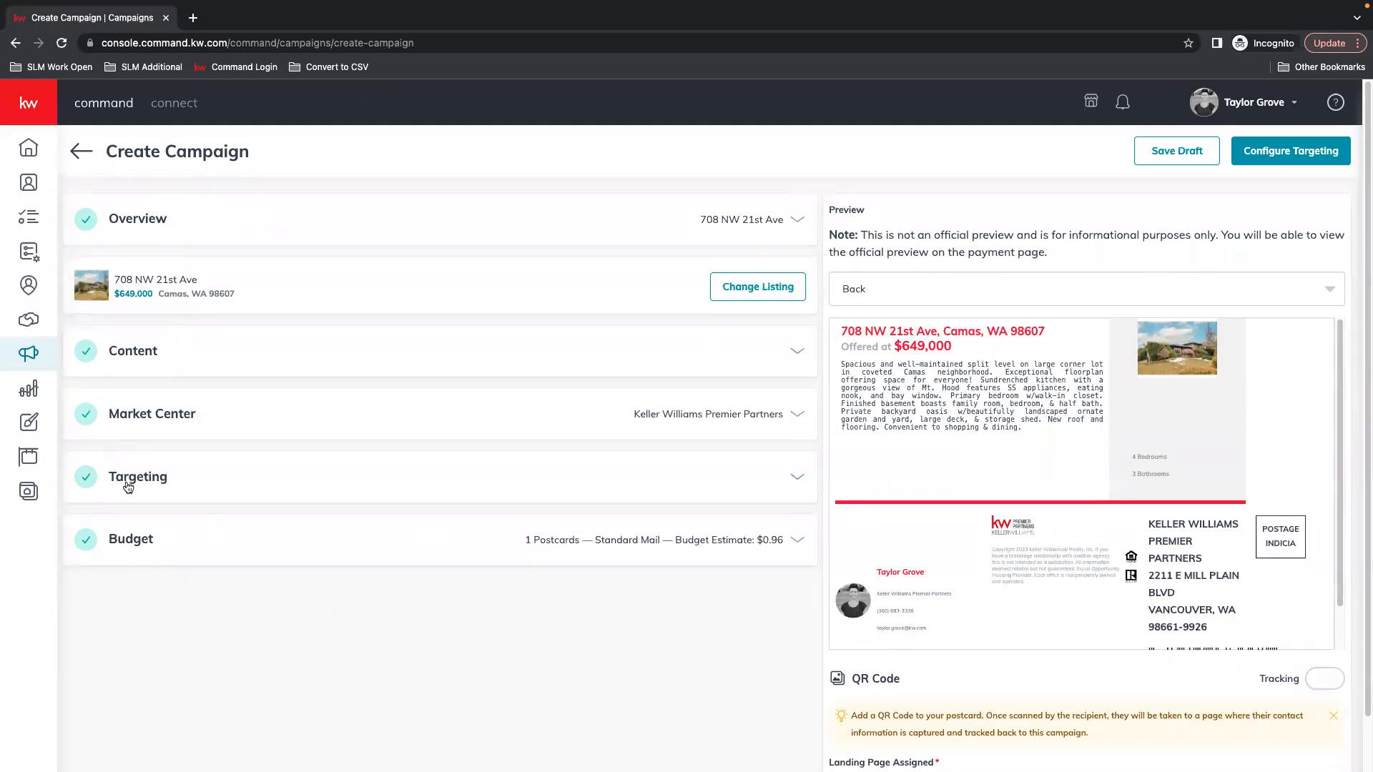
{"action": "left_click", "coordinate": [798, 485]}
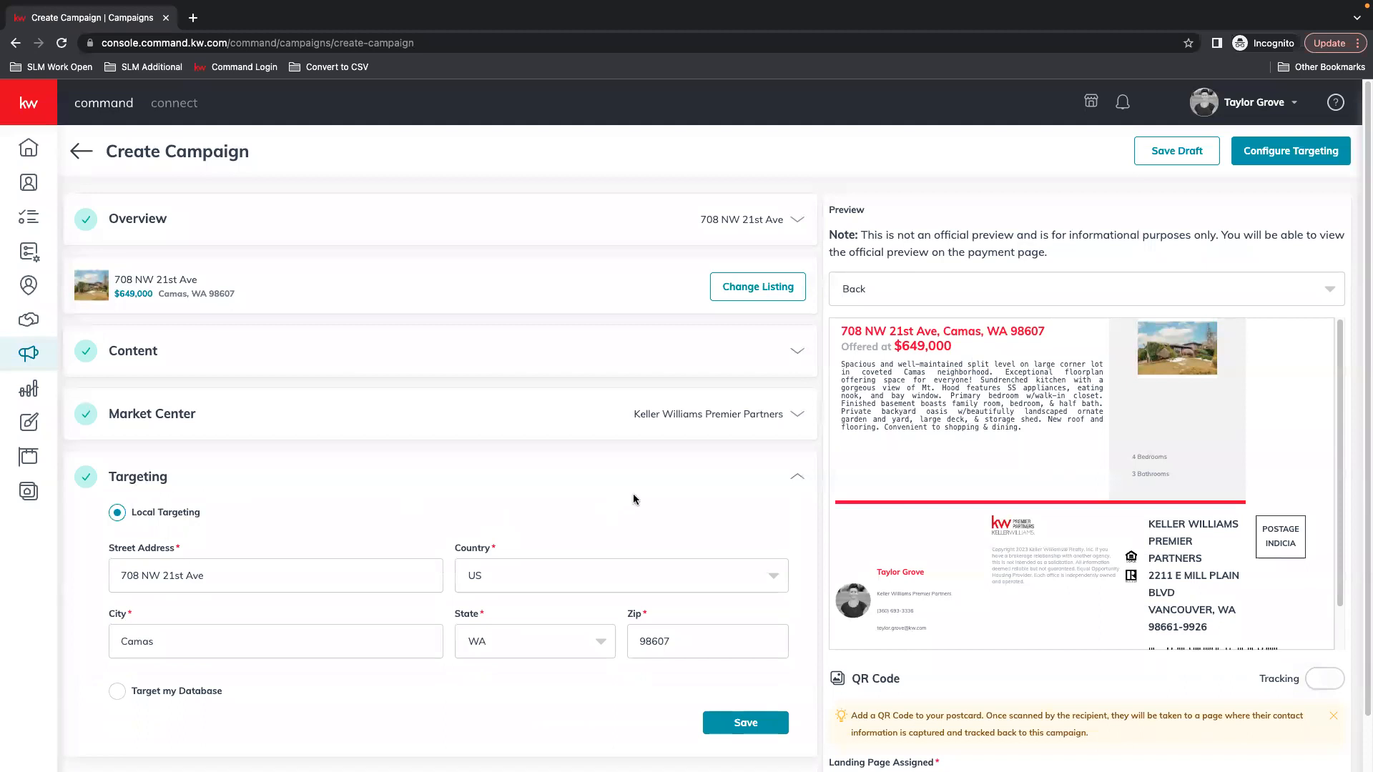
{"action": "scroll", "coordinate": [633, 499], "scroll_direction": "down", "scroll_amount": 1}
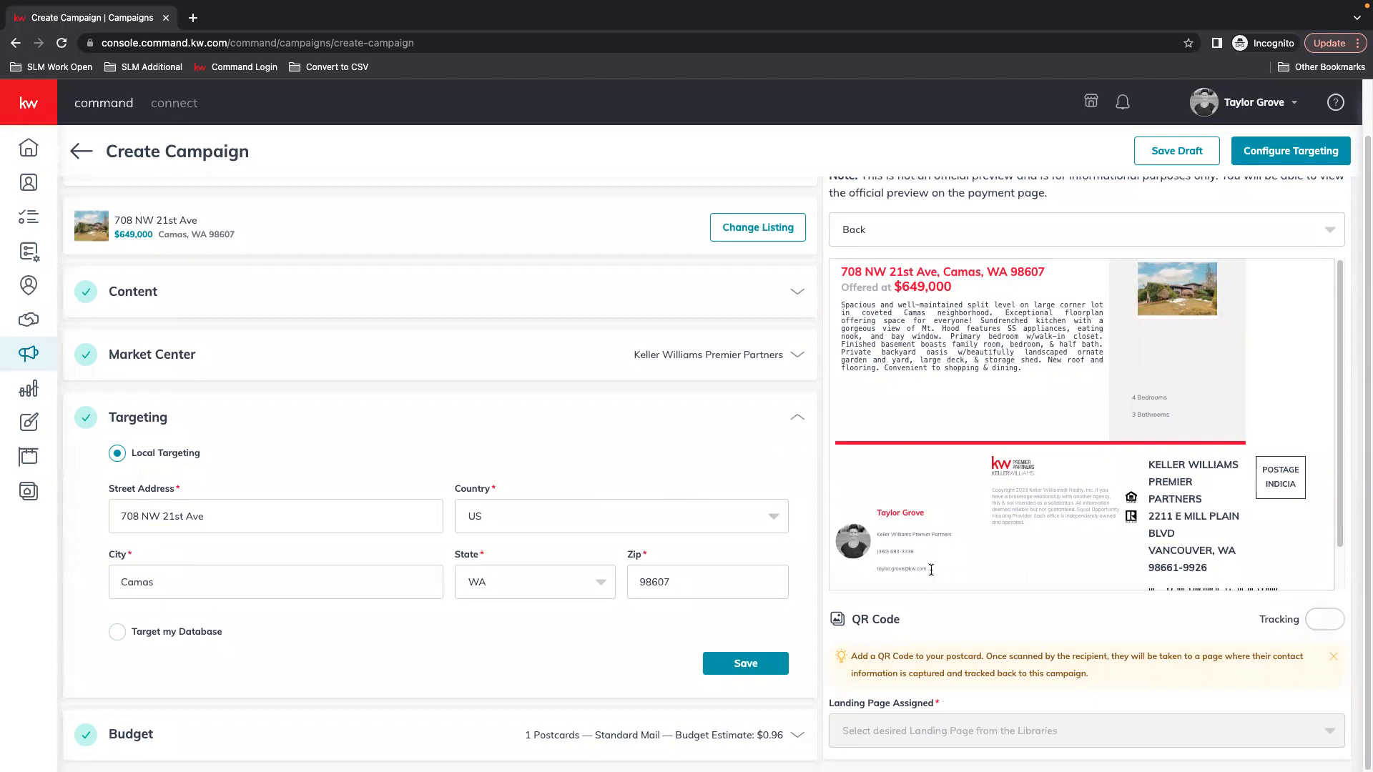
{"action": "left_click", "coordinate": [744, 665]}
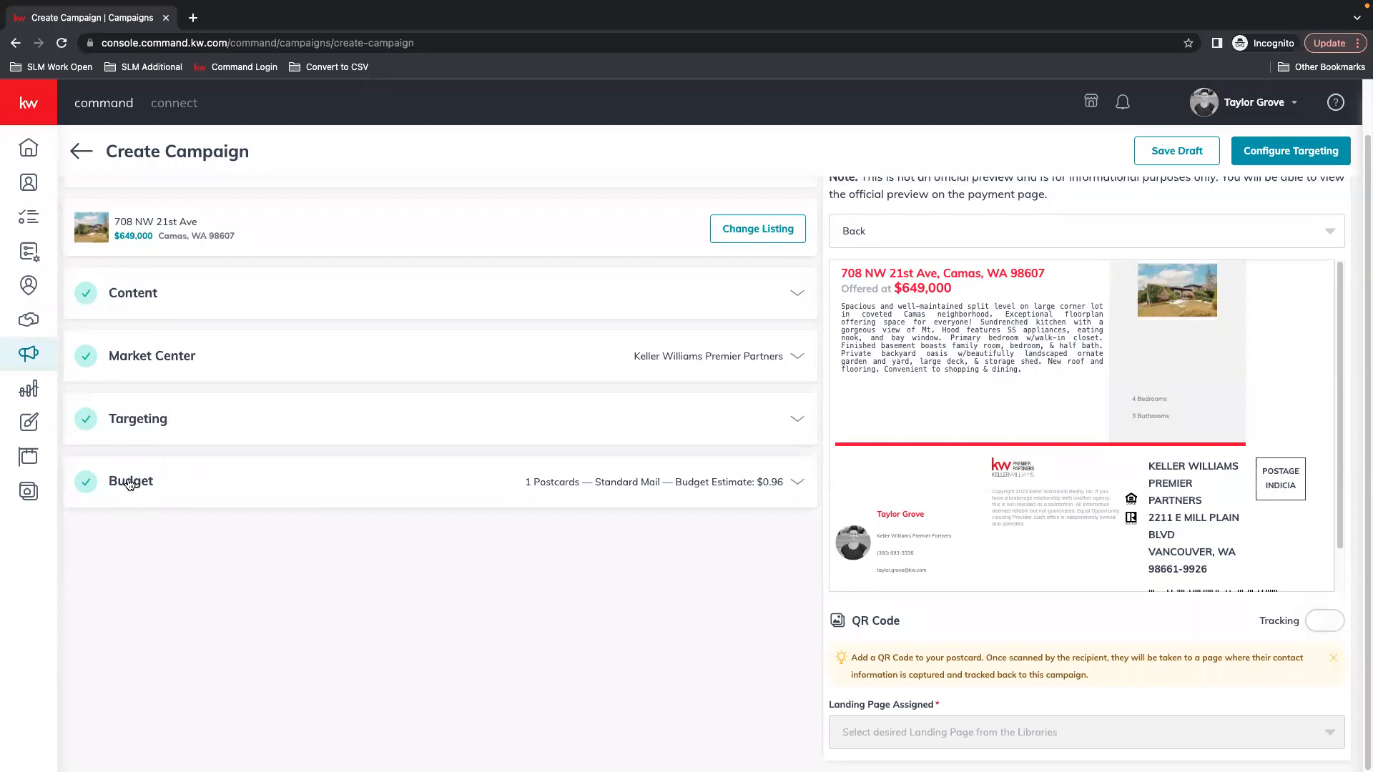
Set the Budget postcard quantity to 52
{"action": "left_click", "coordinate": [155, 485]}
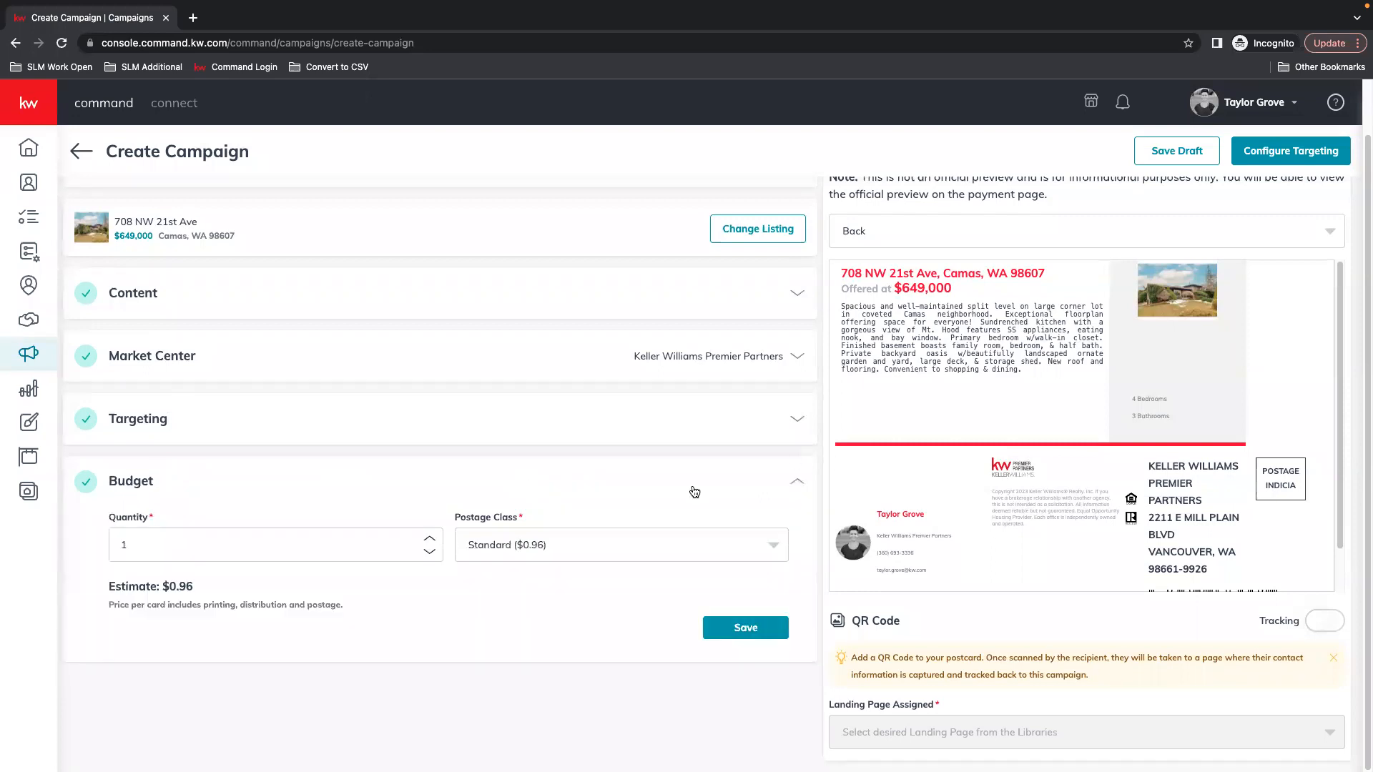
{"action": "left_click", "coordinate": [201, 546]}
{"action": "type", "text": "50"}
{"action": "key", "text": "BackSpace"}
{"action": "key", "text": "BackSpace"}
{"action": "type", "text": "75"}
{"action": "key", "text": "BackSpace"}
{"action": "key", "text": "BackSpace"}
{"action": "key", "text": "BackSpace"}
{"action": "type", "text": "50"}
{"action": "key", "text": "Up"}
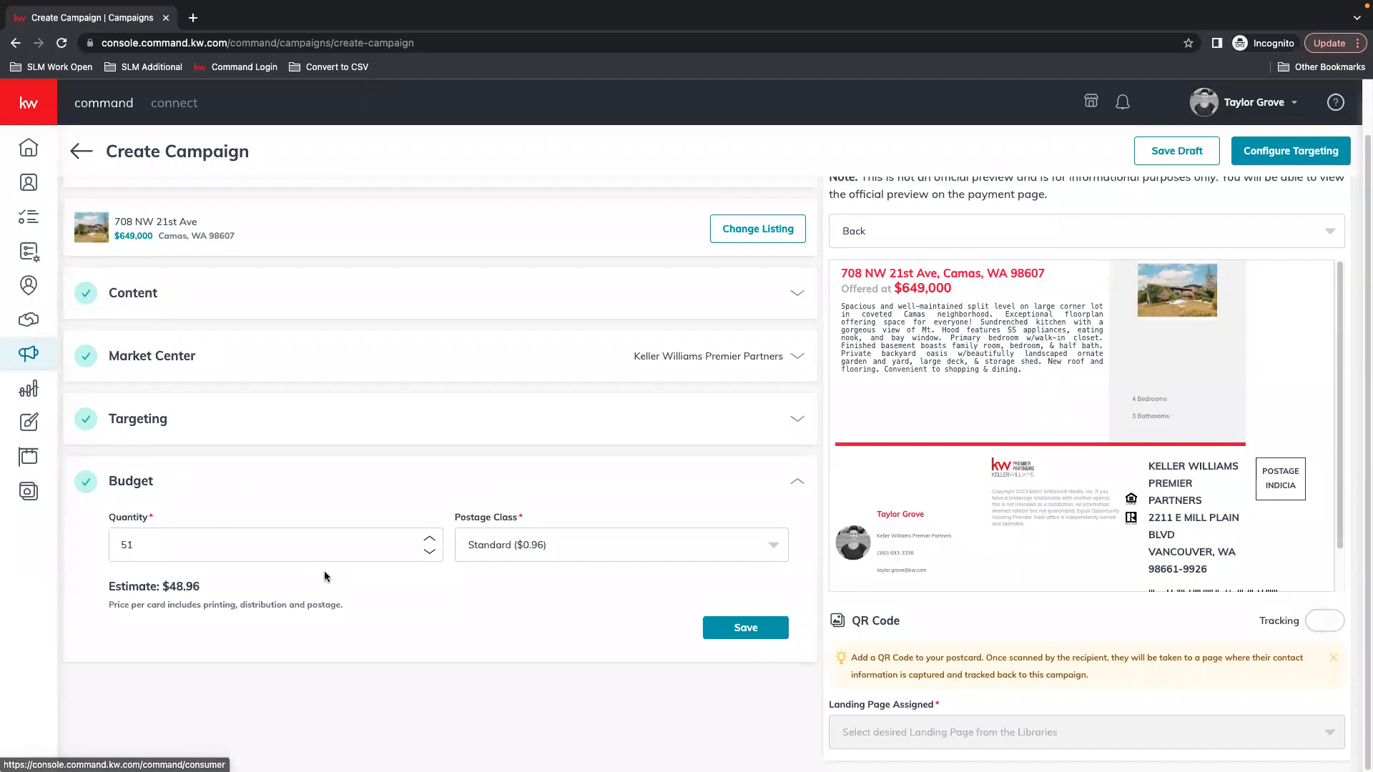
{"action": "key", "text": "Up"}
{"action": "key", "text": "Up"}
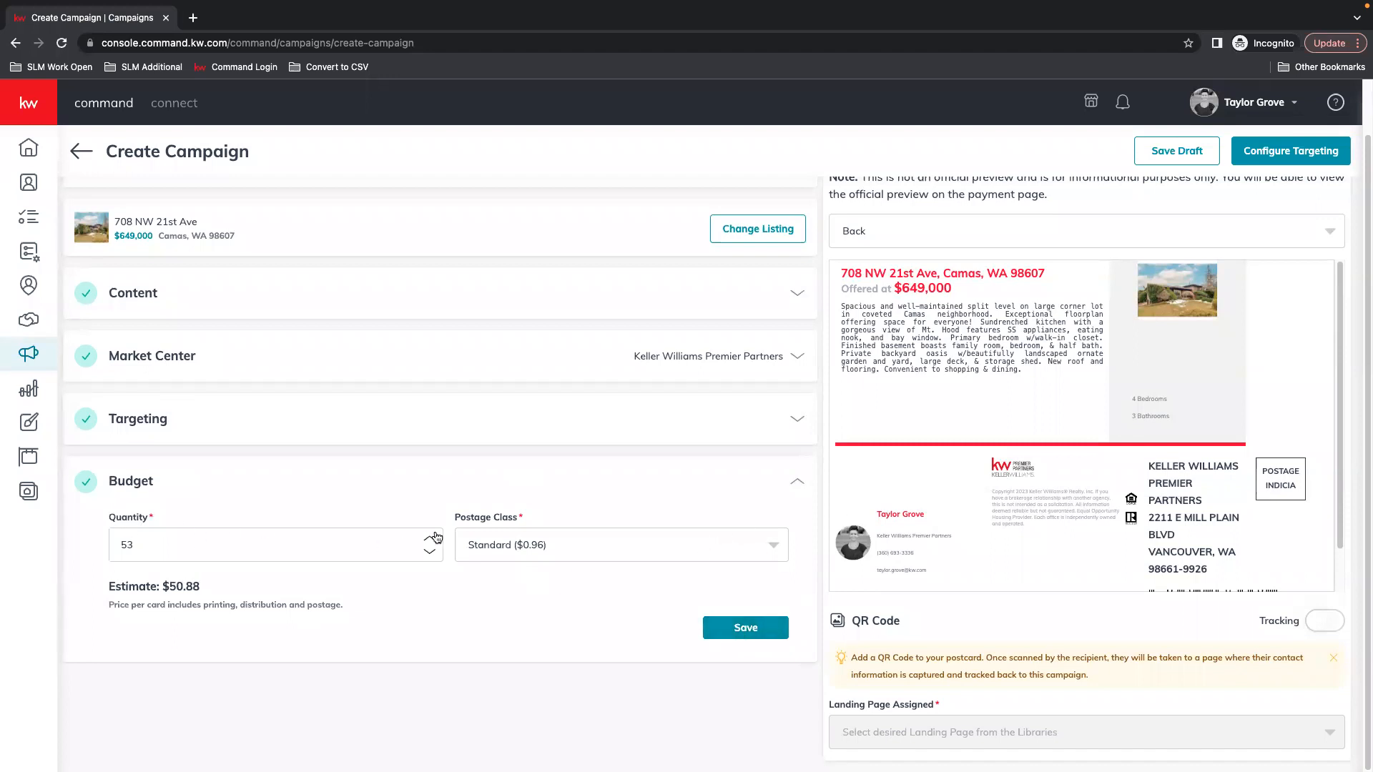
{"action": "left_click", "coordinate": [434, 557]}
{"action": "left_click", "coordinate": [435, 557]}
{"action": "left_click", "coordinate": [435, 557]}
Keep Standard ($0.96) postage and save the budget at a $49.92 estimate
{"action": "left_click", "coordinate": [663, 545]}
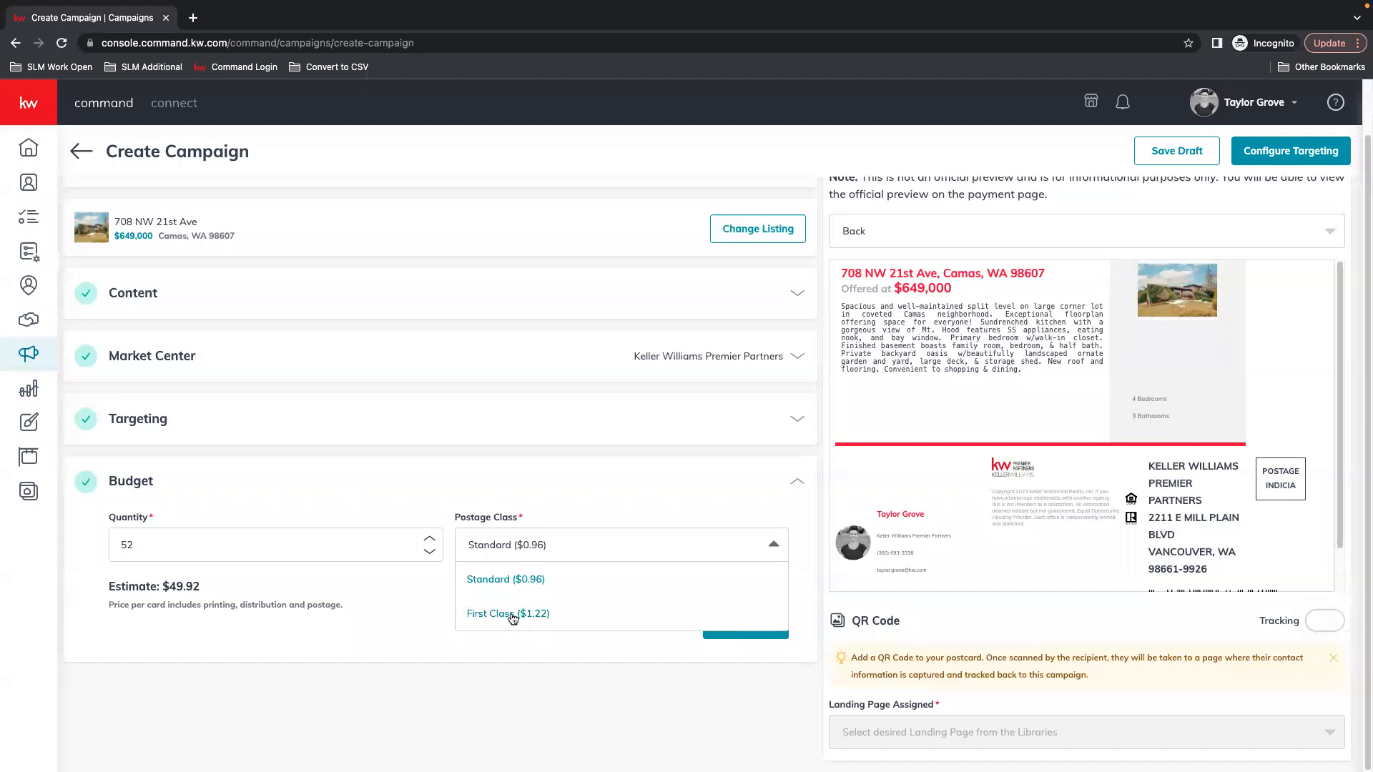
{"action": "left_click", "coordinate": [744, 545]}
{"action": "left_click", "coordinate": [745, 628]}
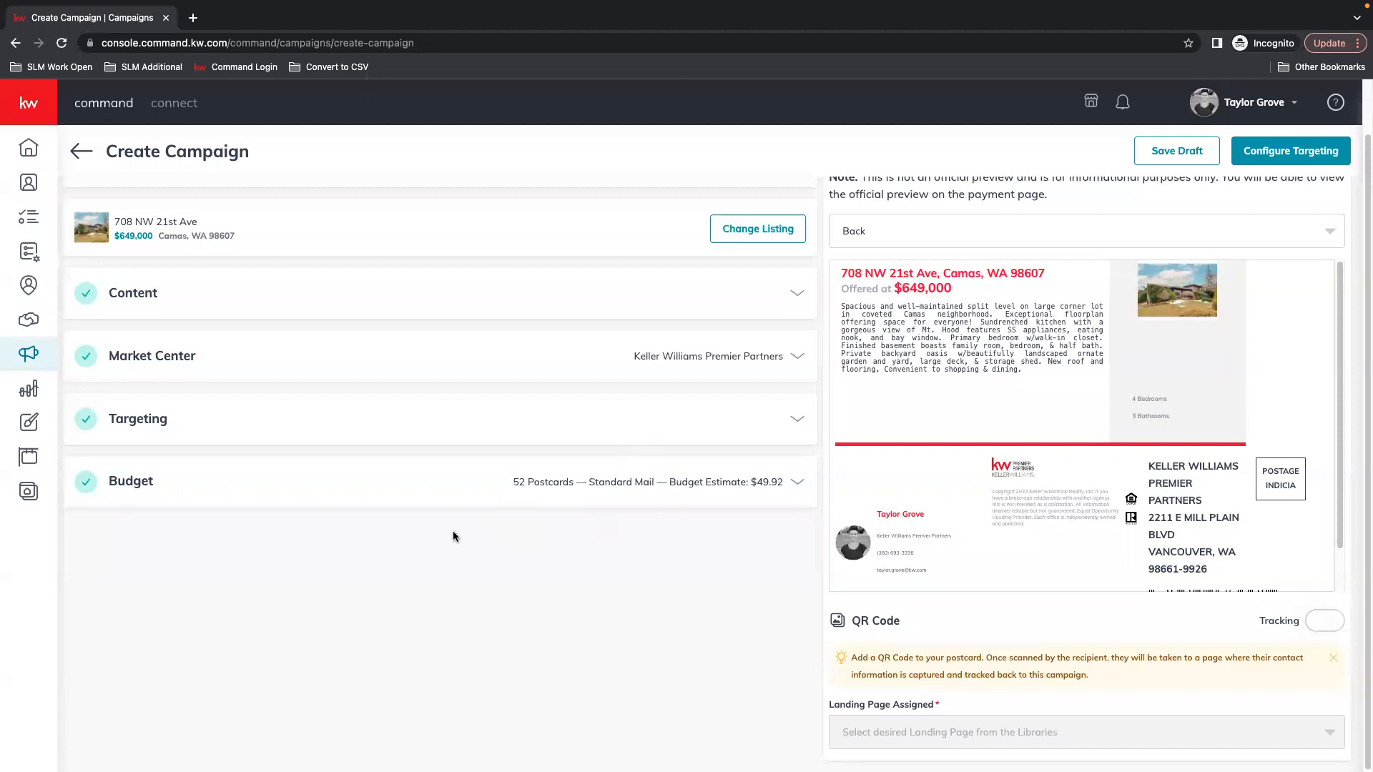
{"action": "scroll", "coordinate": [453, 537], "scroll_direction": "up", "scroll_amount": 1}
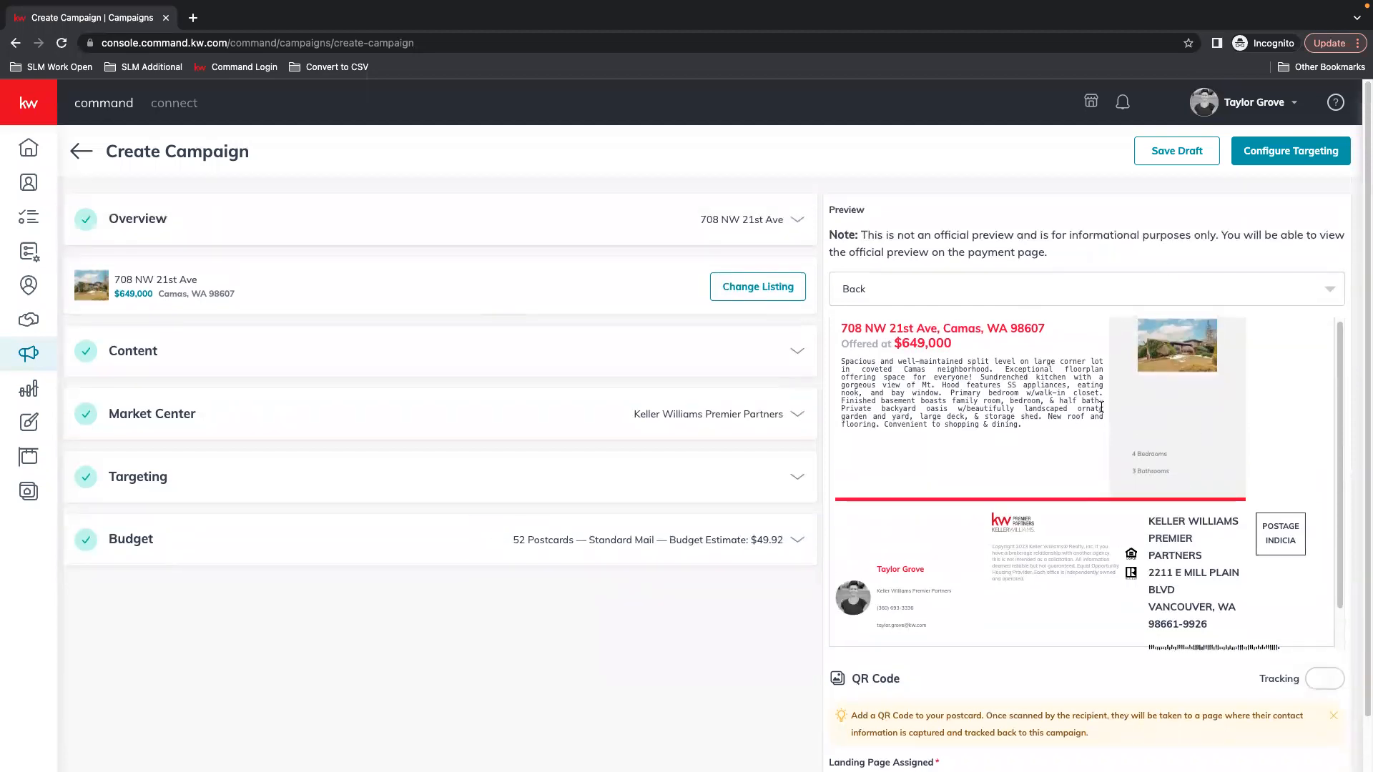
Turn on QR Code Tracking and assign the Mortgage calculator landing page
{"action": "scroll", "coordinate": [1101, 407], "scroll_direction": "down", "scroll_amount": 3}
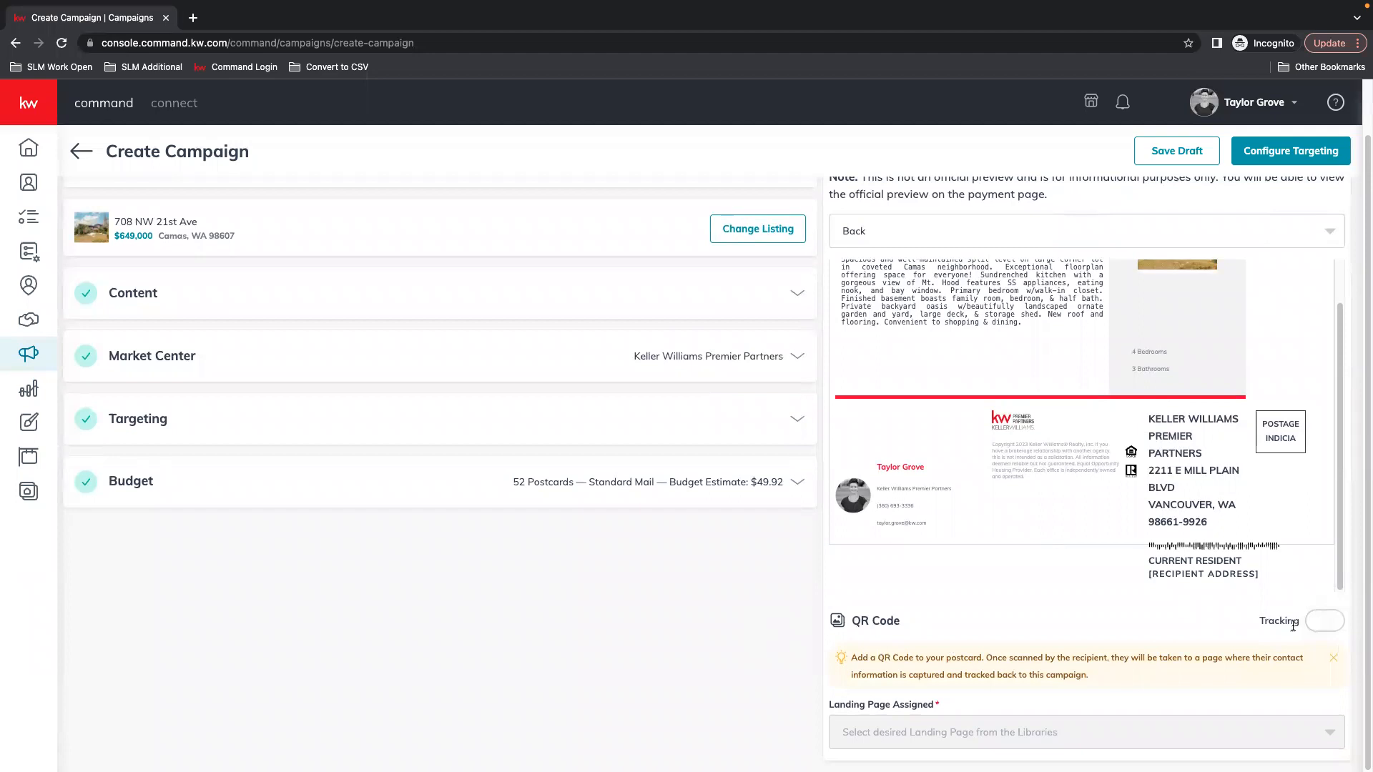
{"action": "left_click", "coordinate": [1322, 621]}
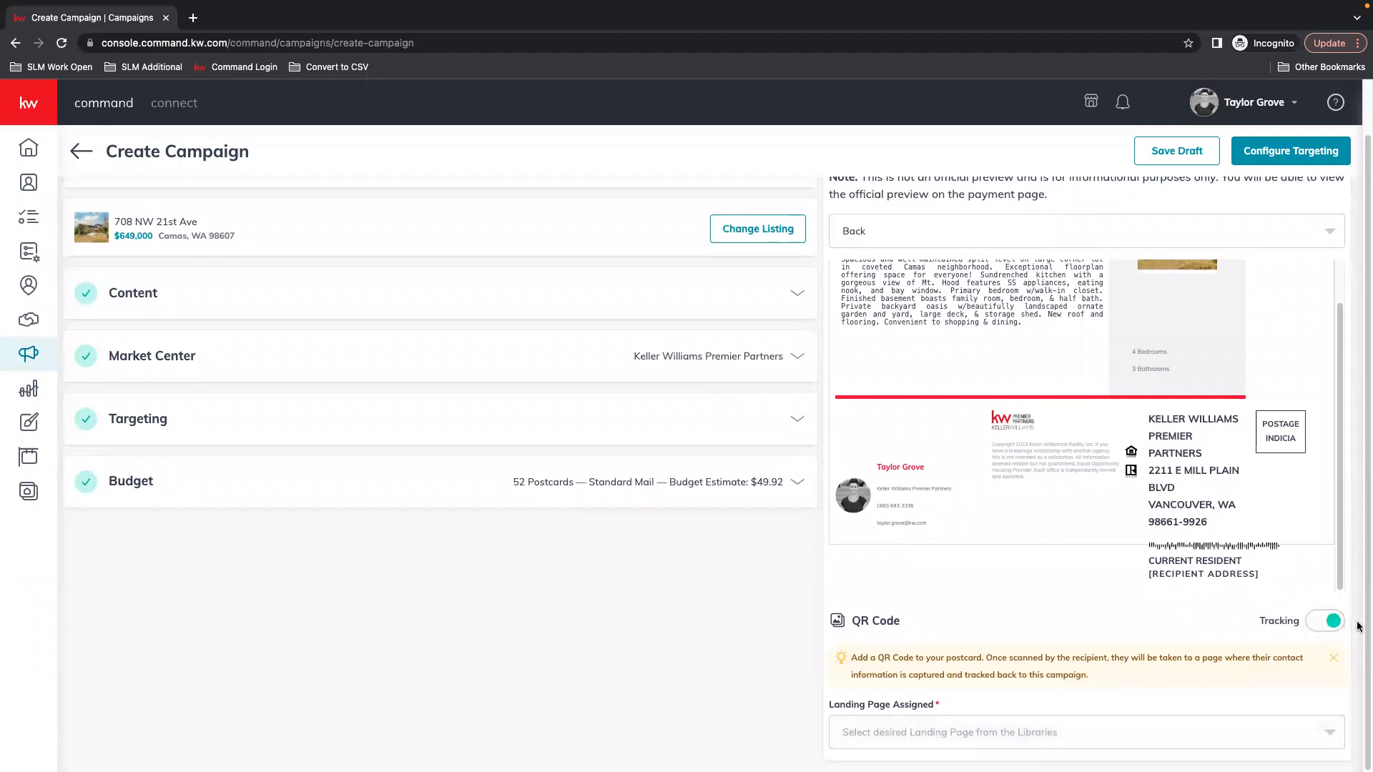
{"action": "scroll", "coordinate": [1065, 605], "scroll_direction": "up", "scroll_amount": 2}
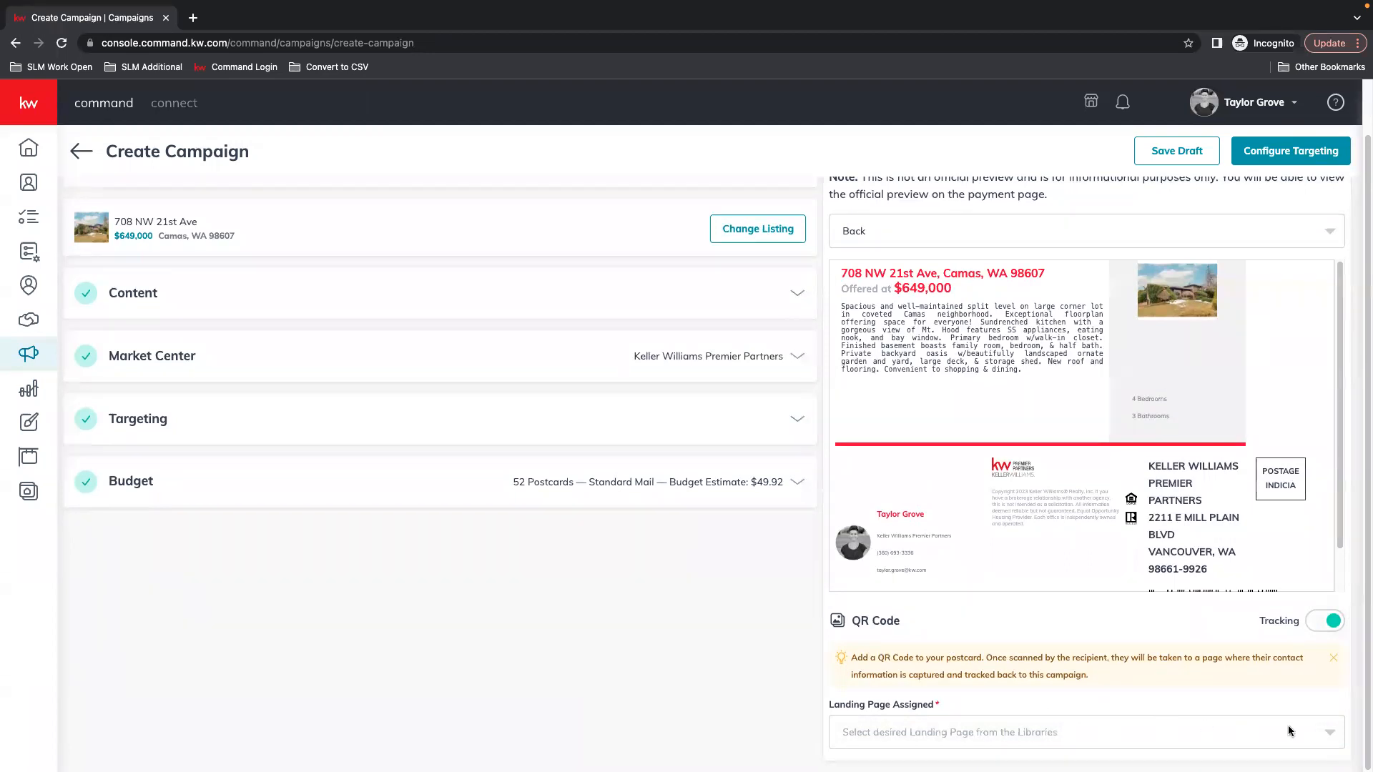
{"action": "left_click", "coordinate": [1326, 733]}
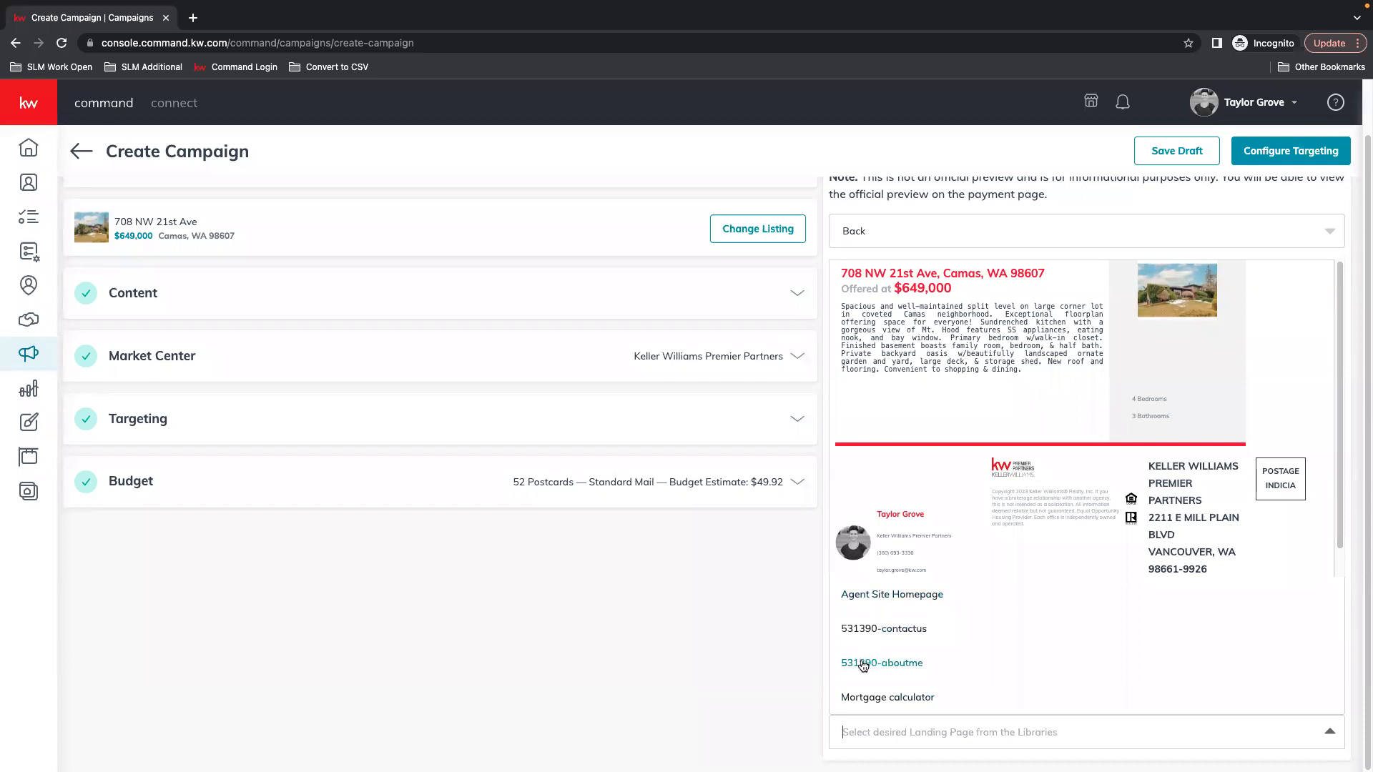
{"action": "left_click", "coordinate": [870, 697]}
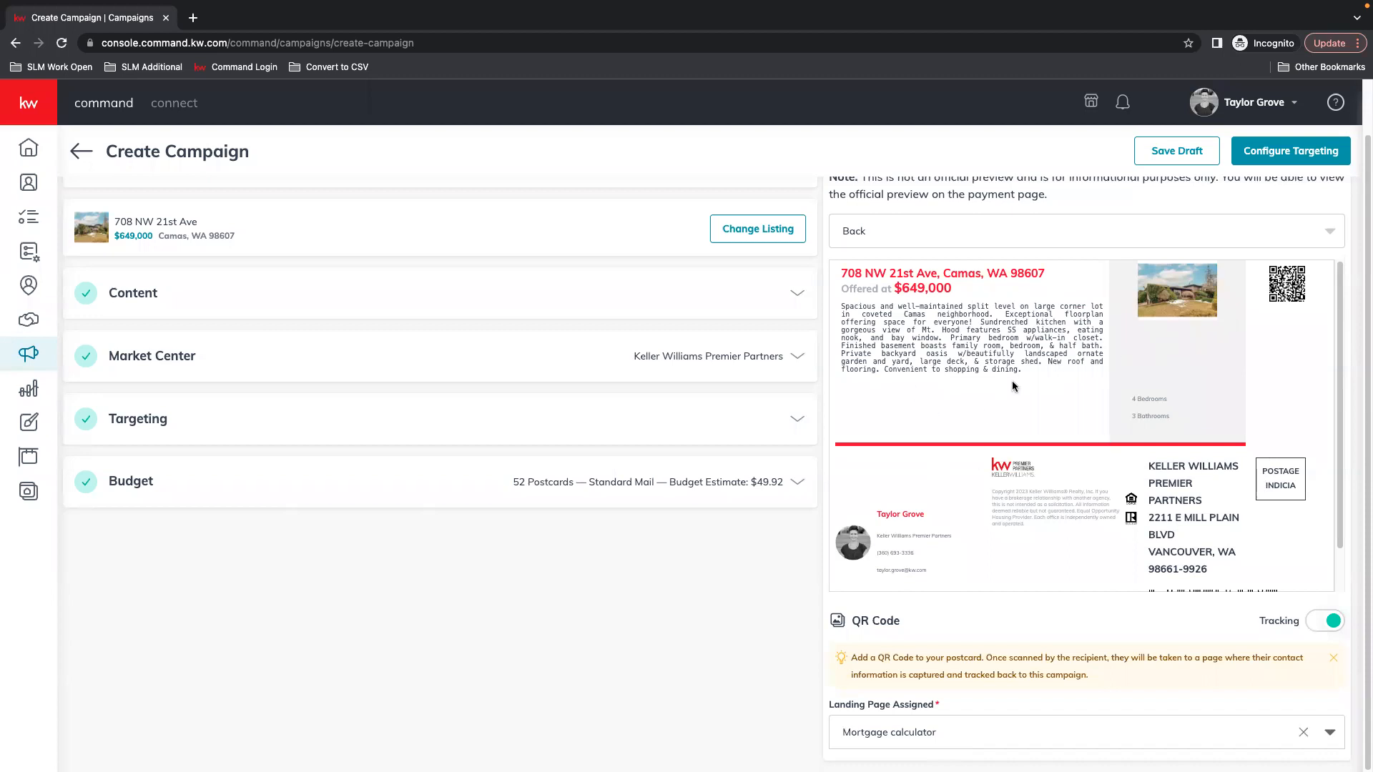
Review the Front and Back previews, then submit the campaign to bring up the create confirmation
{"action": "left_click", "coordinate": [912, 227]}
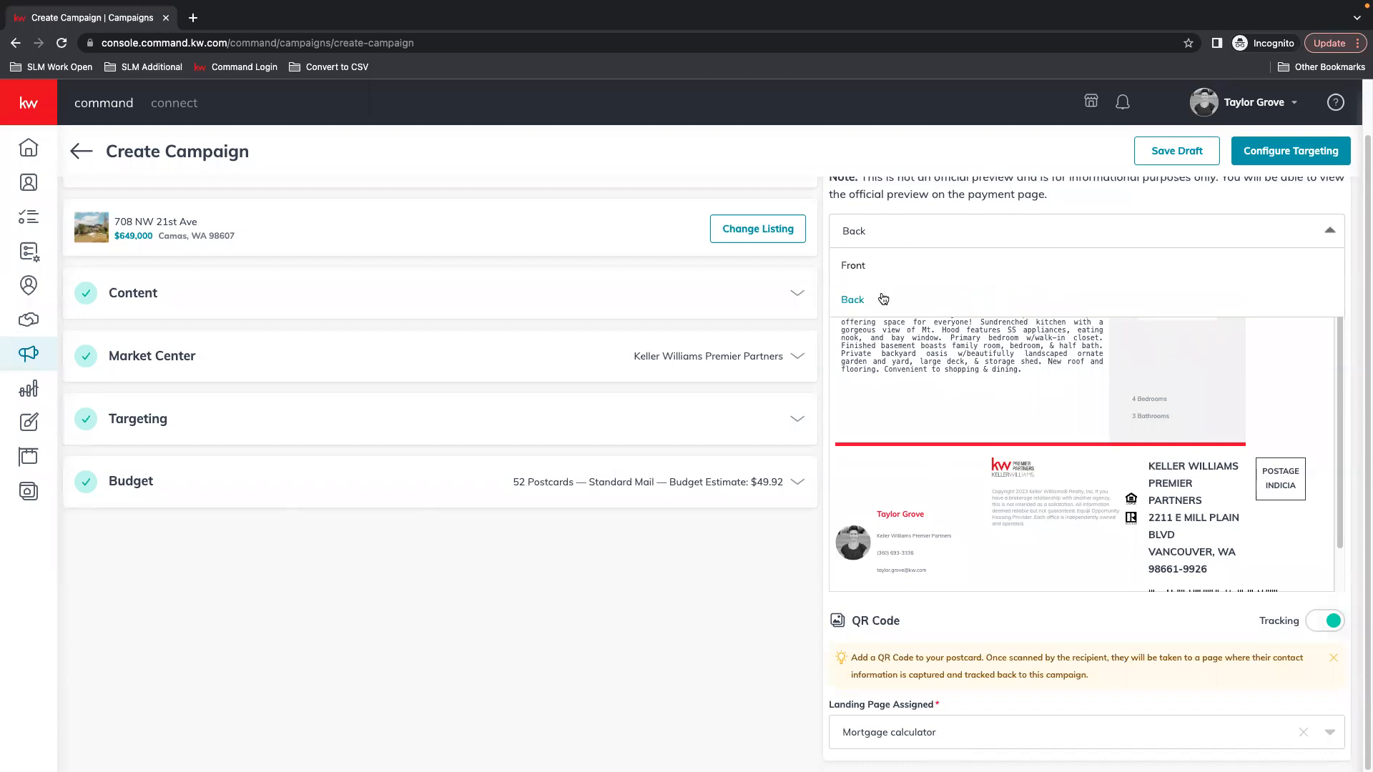
{"action": "left_click", "coordinate": [857, 268]}
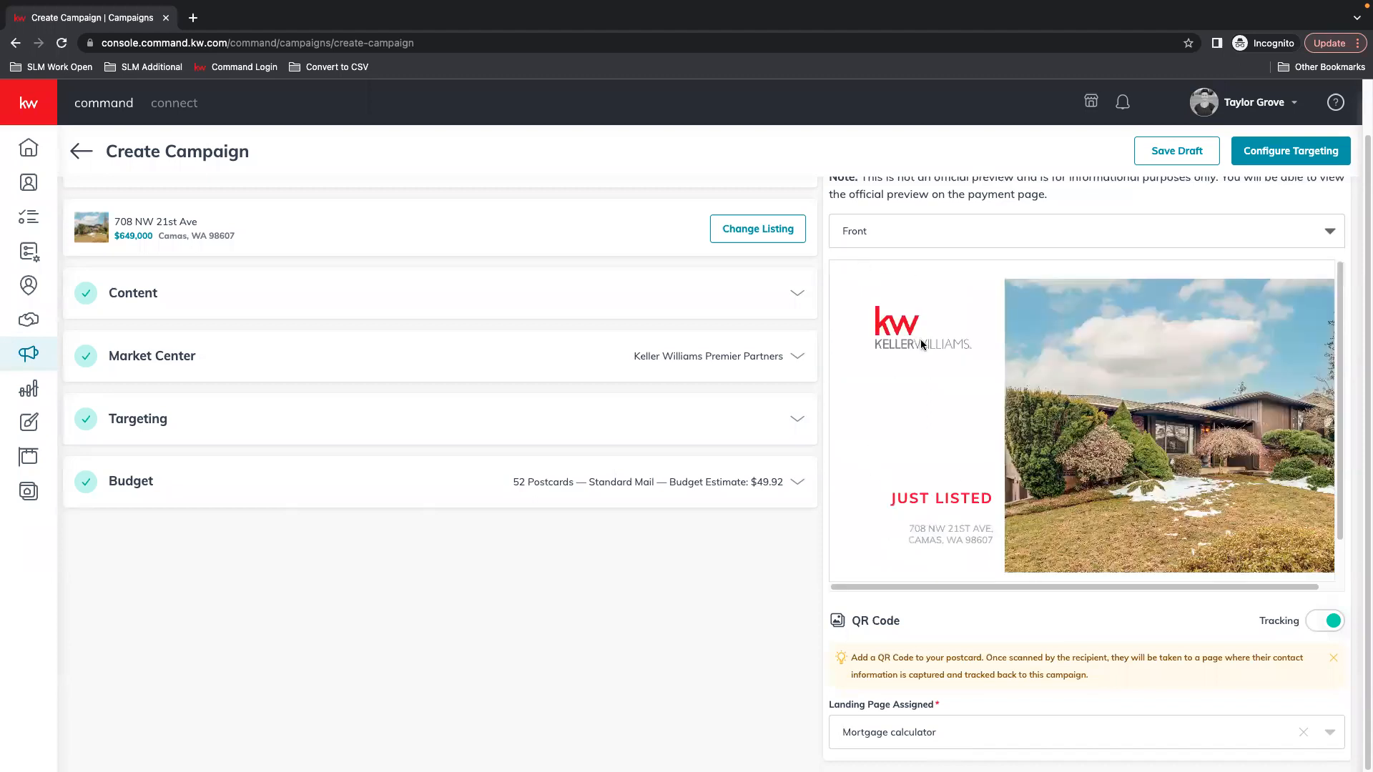
{"action": "left_click_drag", "start_coordinate": [1237, 588], "coordinate": [1331, 583]}
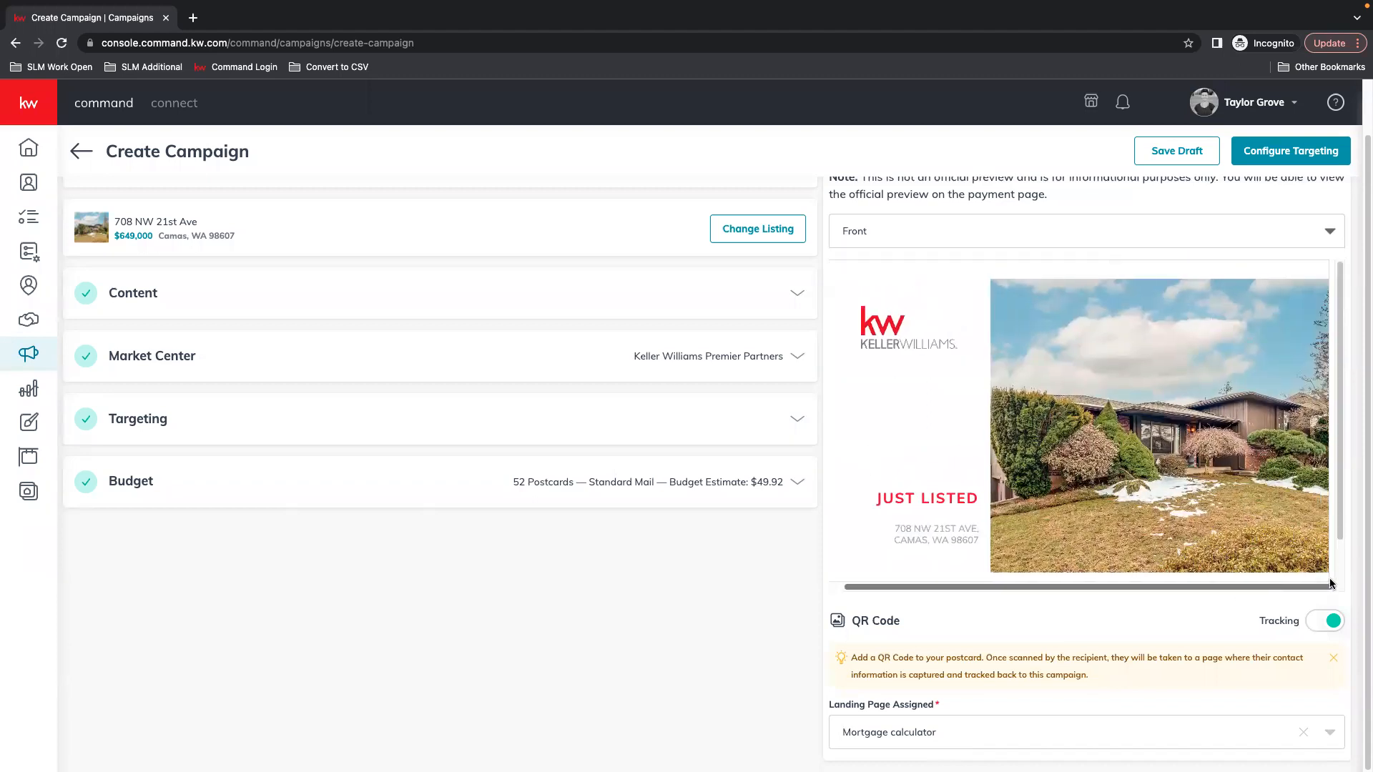
{"action": "left_click", "coordinate": [933, 244]}
{"action": "left_click", "coordinate": [936, 297]}
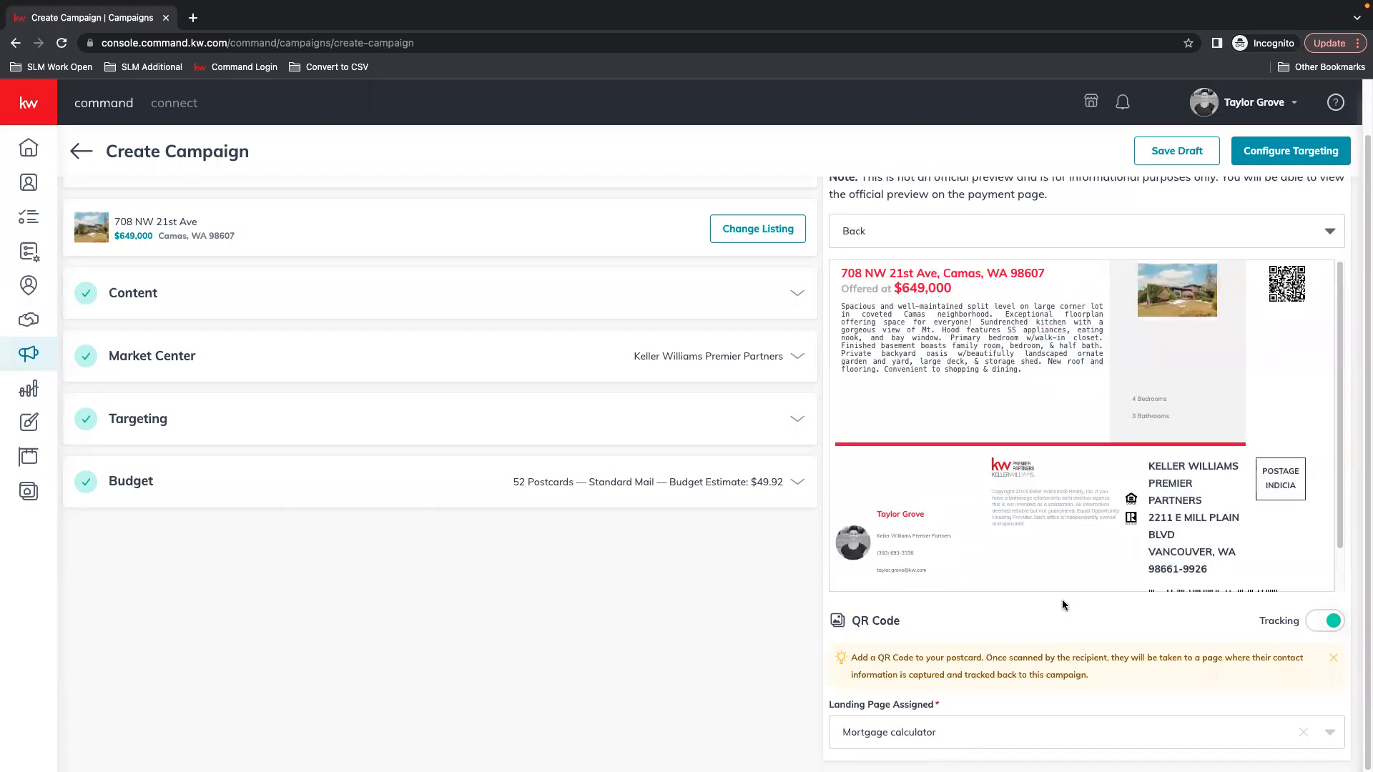
{"action": "scroll", "coordinate": [1242, 487], "scroll_direction": "down", "scroll_amount": 2}
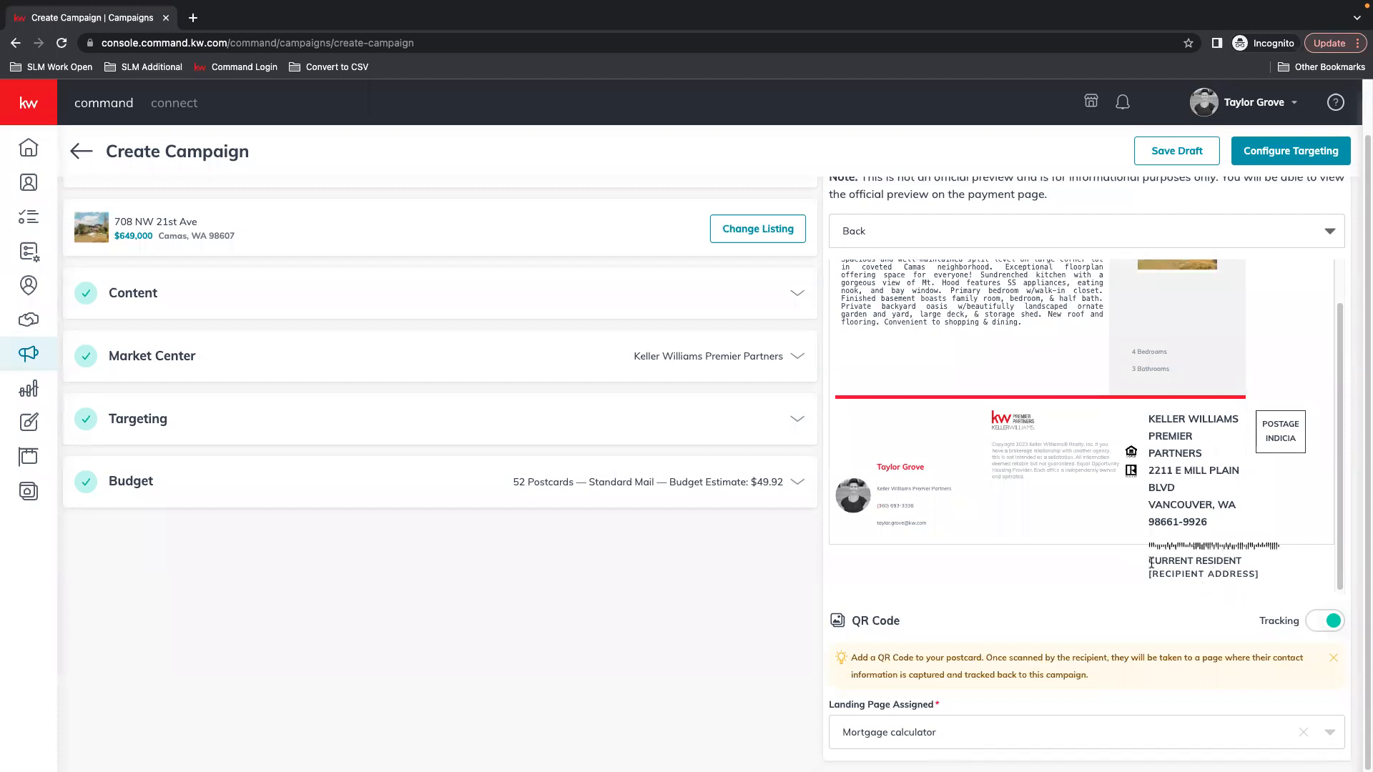
{"action": "left_click_drag", "start_coordinate": [1165, 562], "coordinate": [1343, 595]}
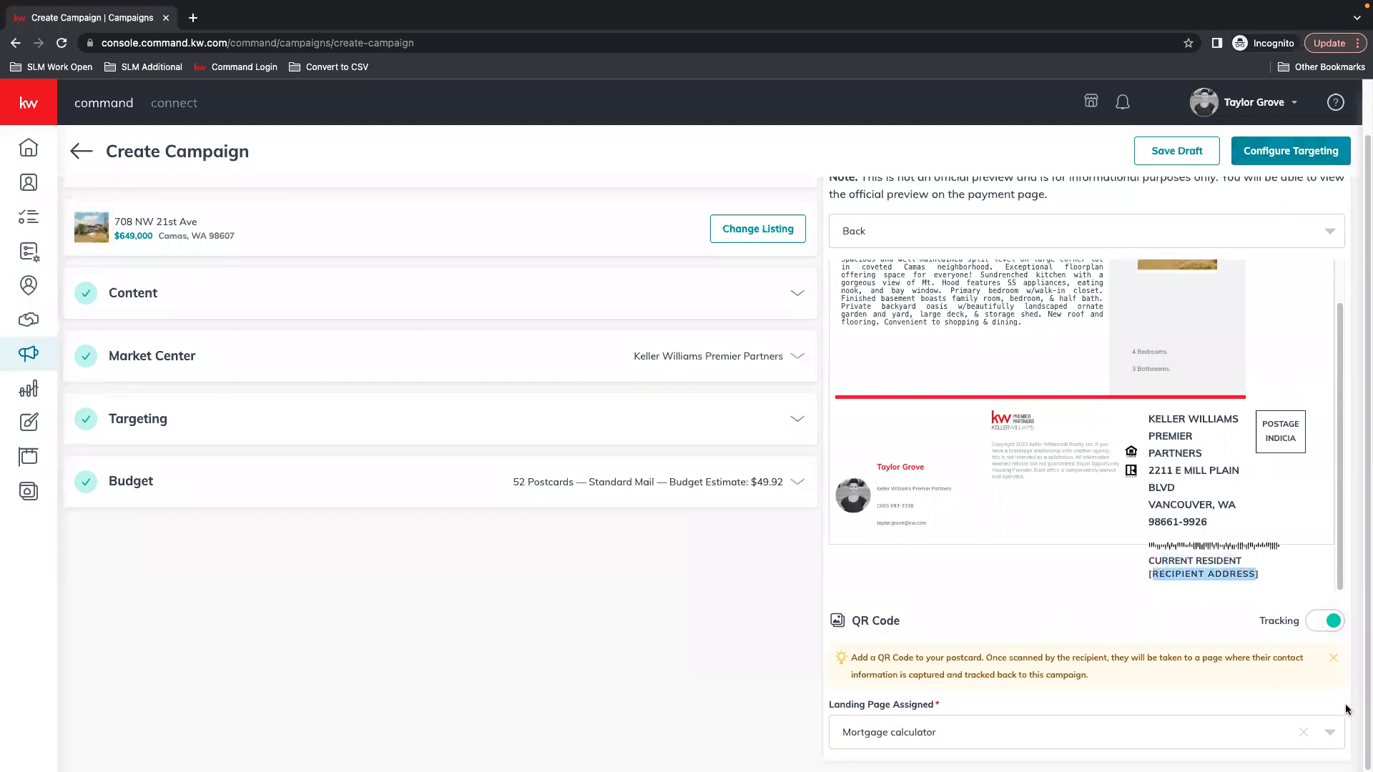
{"action": "scroll", "coordinate": [1230, 544], "scroll_direction": "up", "scroll_amount": 5}
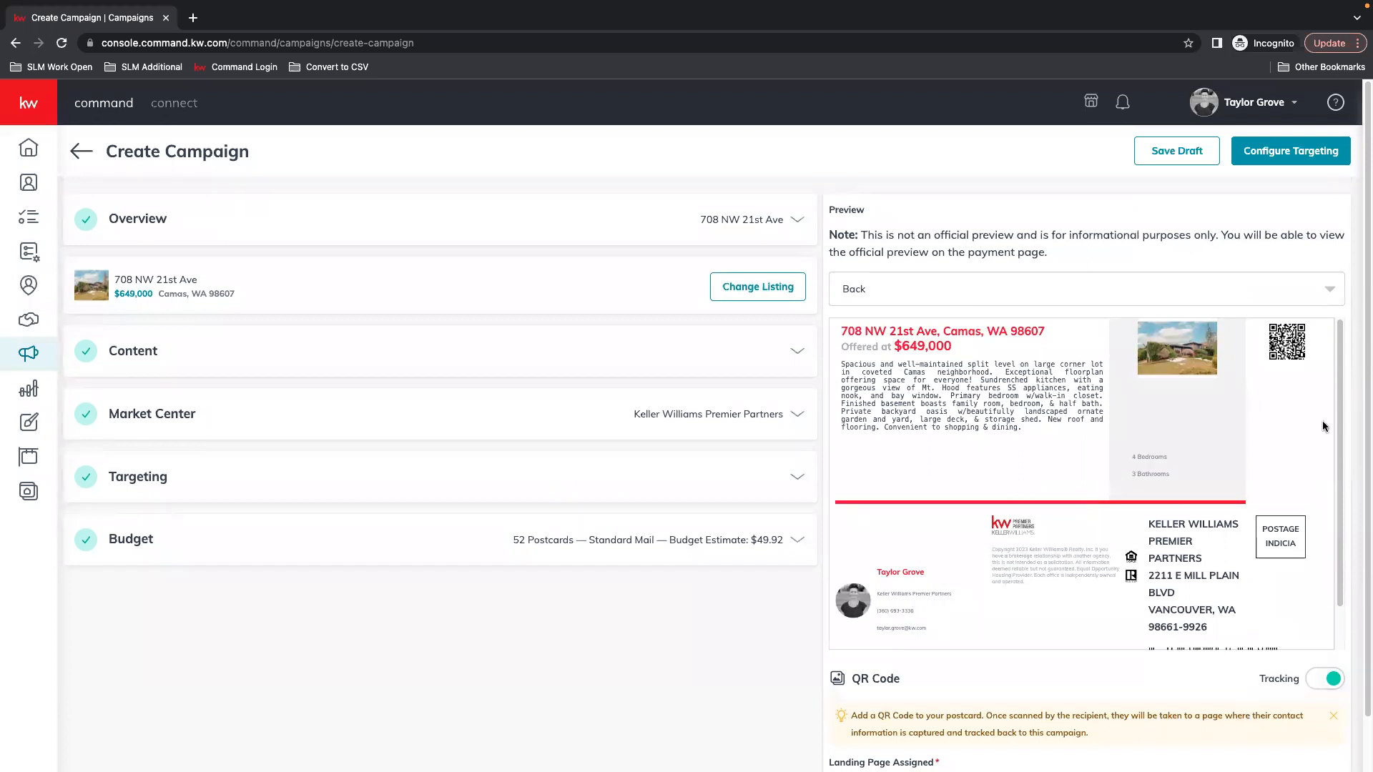
{"action": "left_click", "coordinate": [1309, 155]}
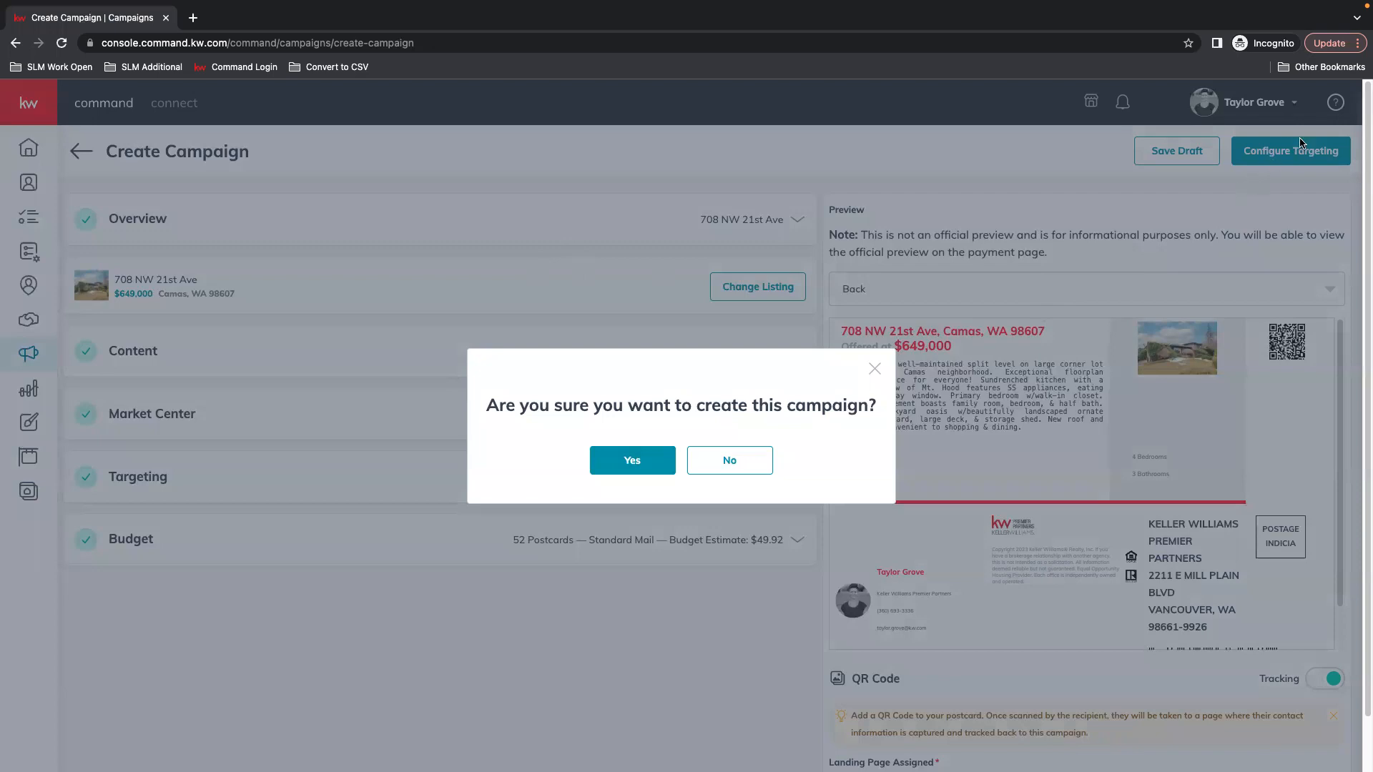
{"action": "left_click", "coordinate": [629, 464]}
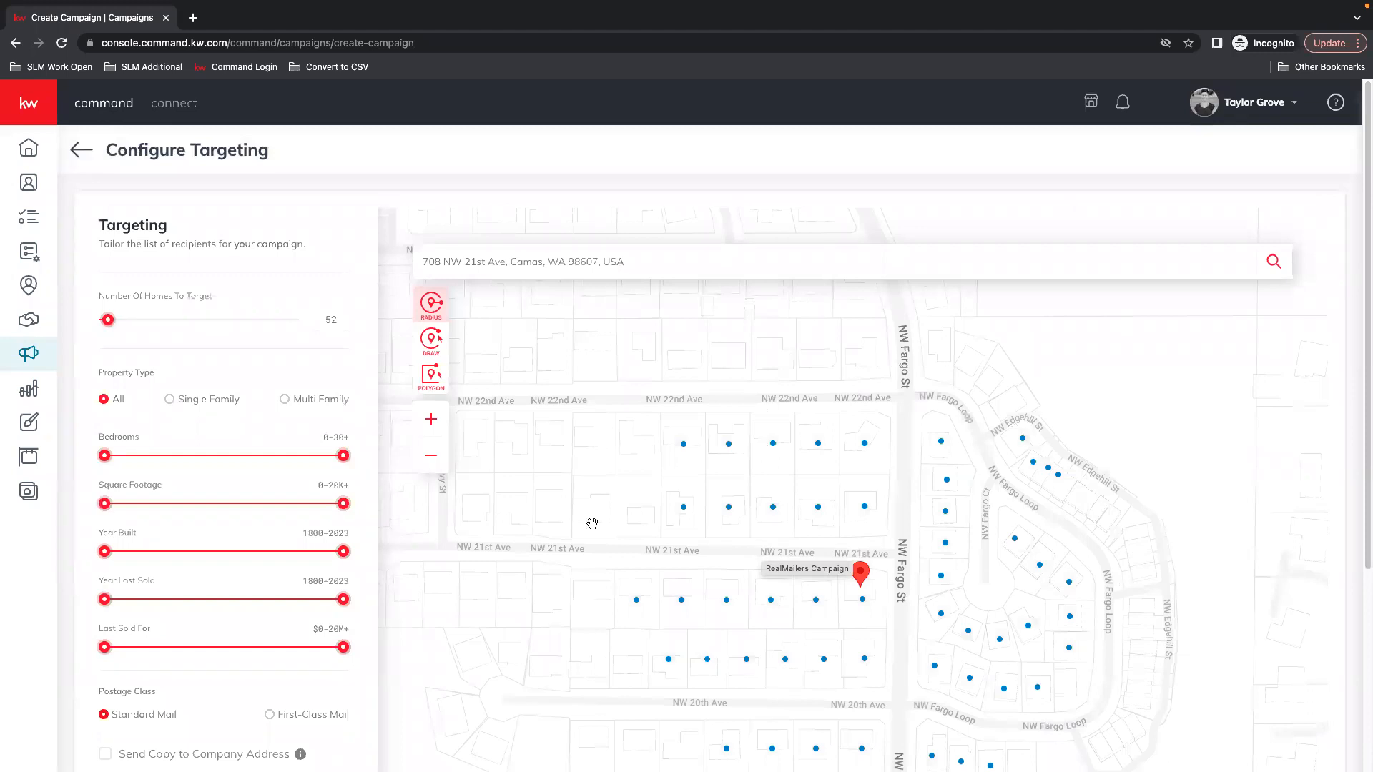
{"action": "left_click", "coordinate": [428, 467]}
{"action": "left_click_drag", "start_coordinate": [878, 598], "coordinate": [856, 413]}
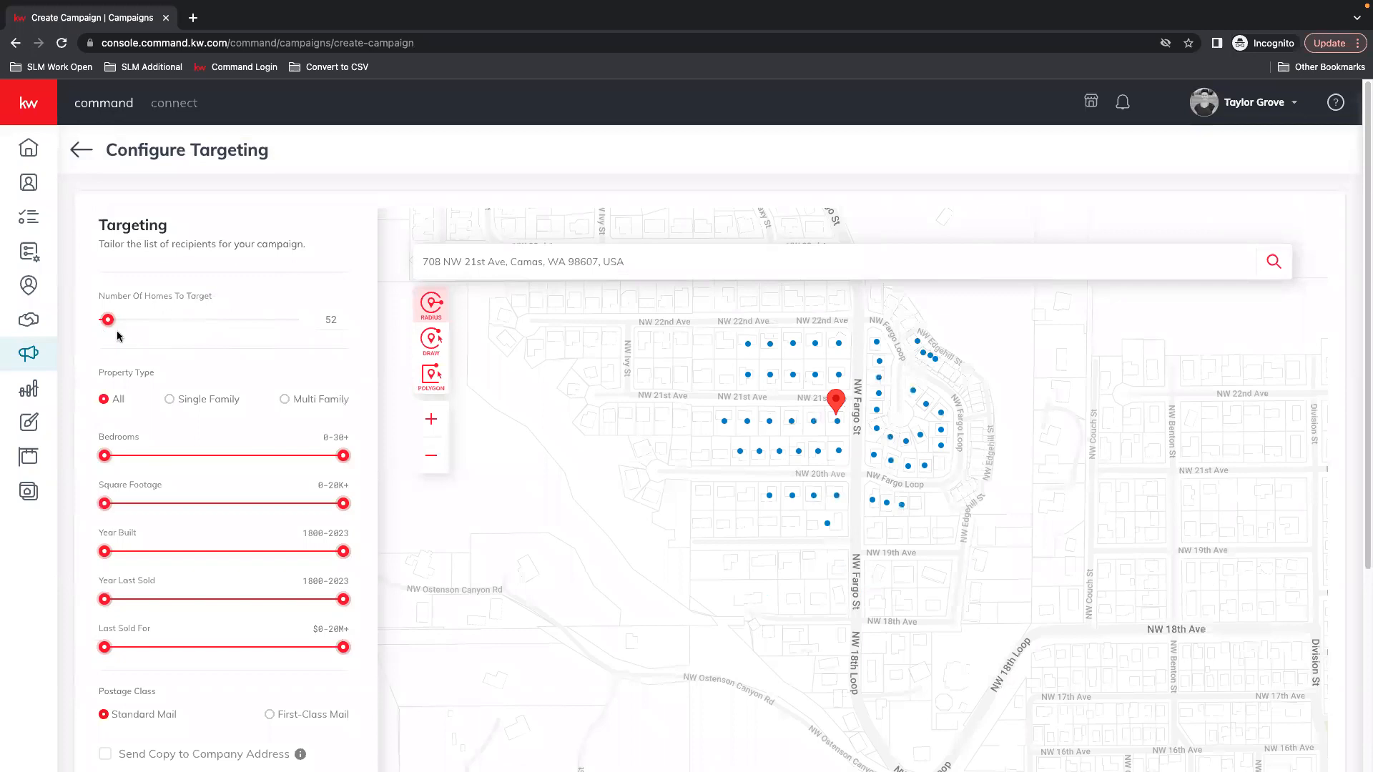
{"action": "scroll", "coordinate": [328, 483], "scroll_direction": "down", "scroll_amount": 4}
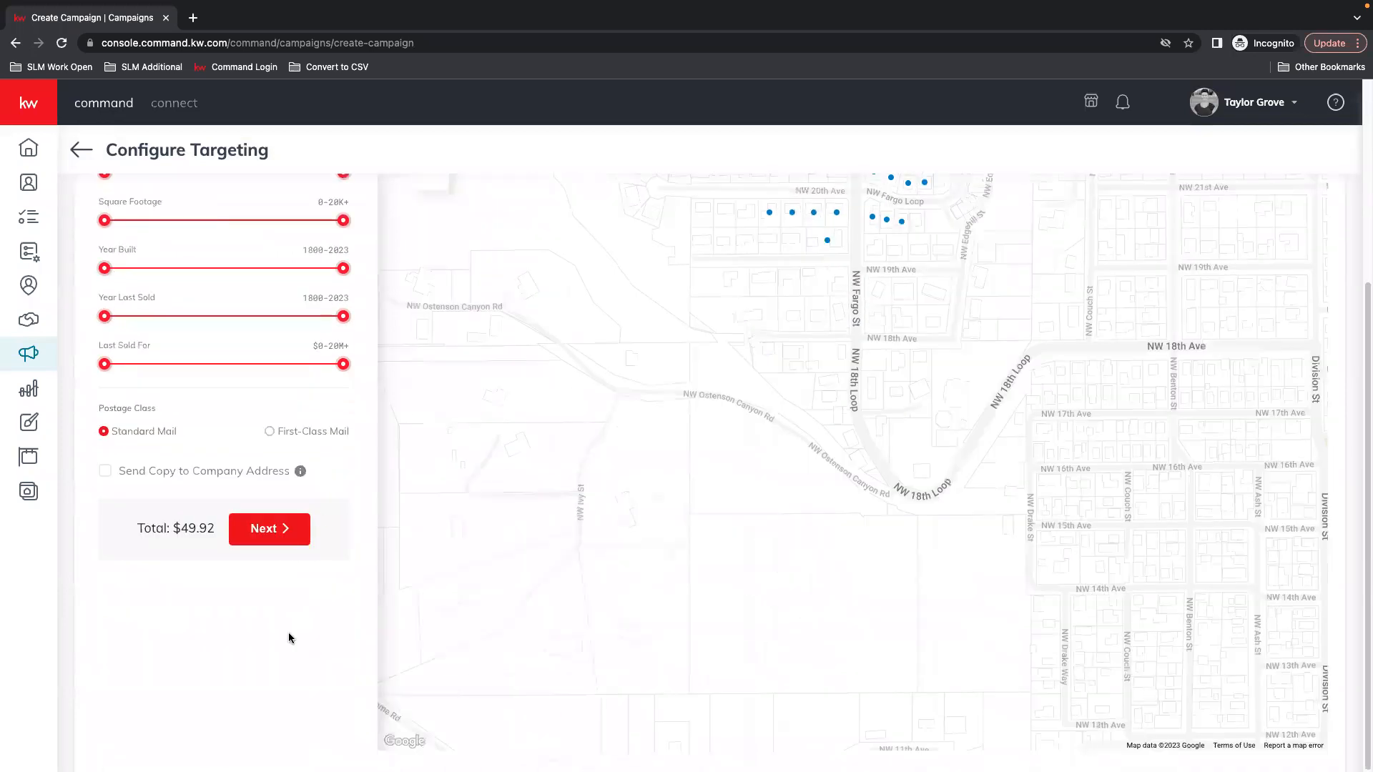
{"action": "scroll", "coordinate": [212, 538], "scroll_direction": "up", "scroll_amount": 3}
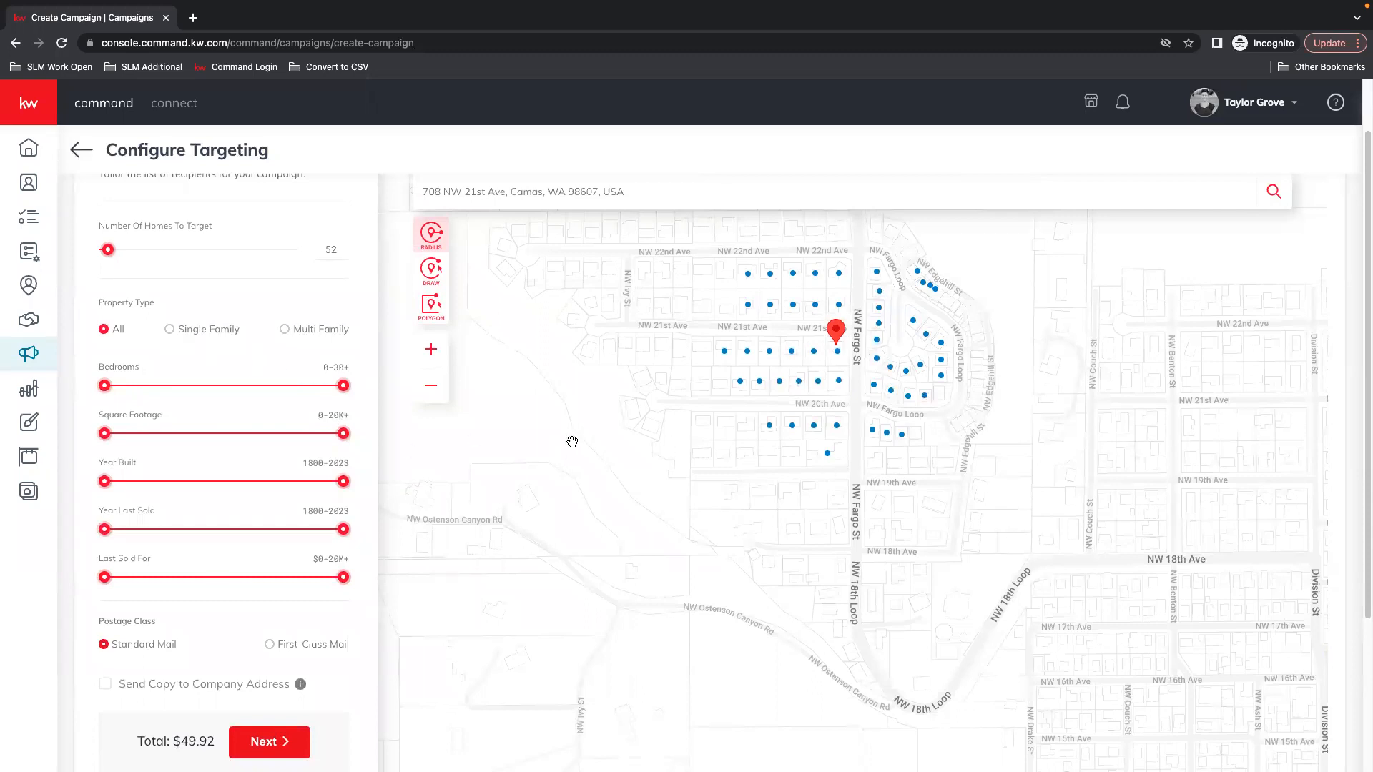
{"action": "left_click_drag", "start_coordinate": [741, 492], "coordinate": [729, 529]}
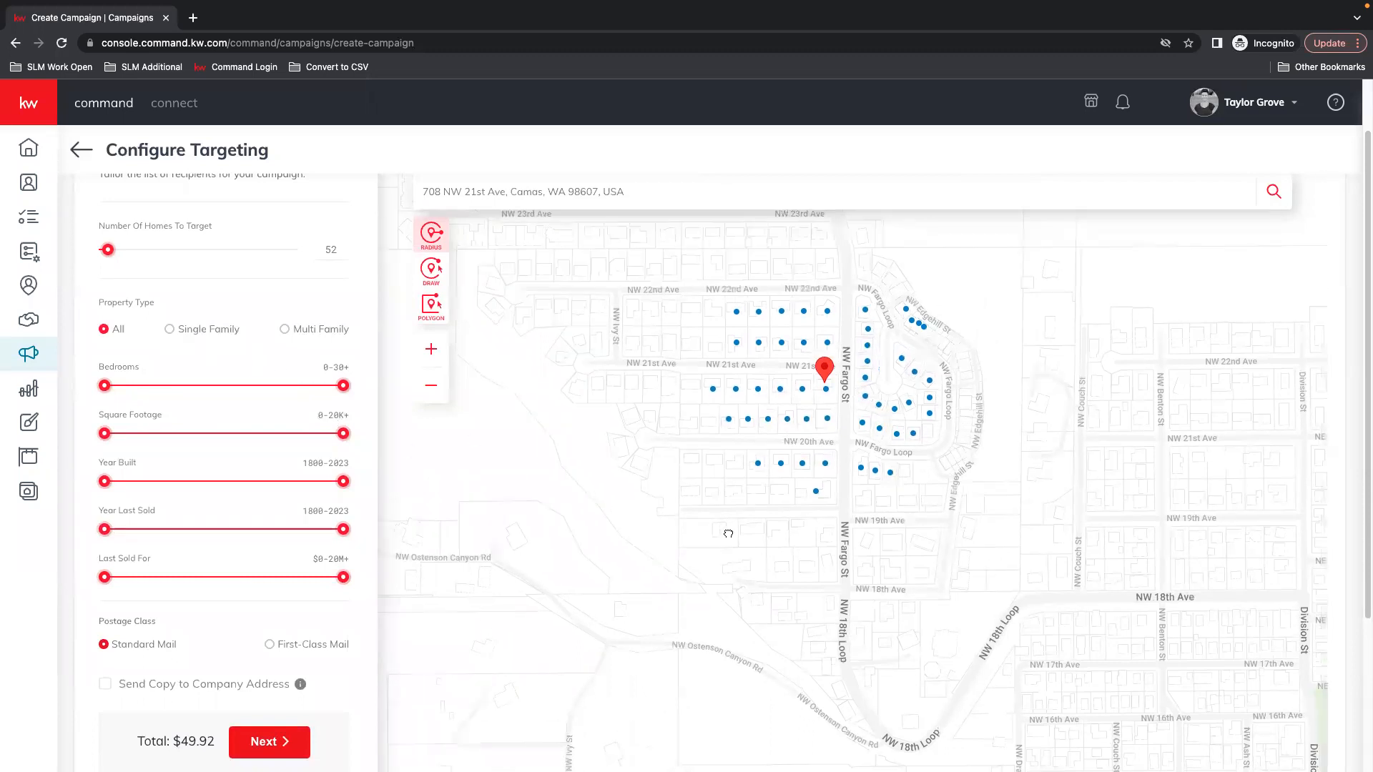
Limit targeting to Single Family homes with 2-6 bedrooms and 817-3,270 sq ft
{"action": "mouse_move", "coordinate": [908, 444]}
{"action": "left_click", "coordinate": [192, 330]}
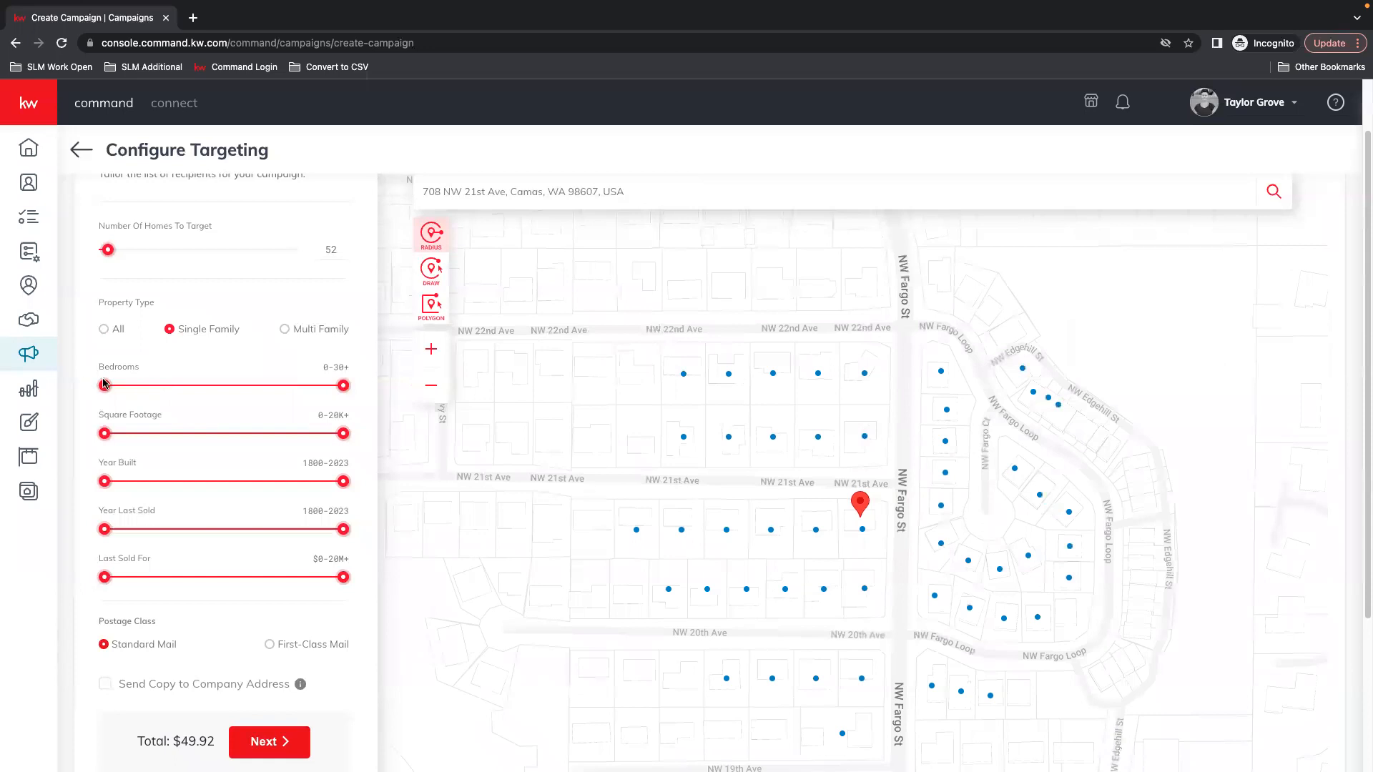
{"action": "left_click_drag", "start_coordinate": [343, 386], "coordinate": [188, 395]}
{"action": "left_click_drag", "start_coordinate": [103, 387], "coordinate": [209, 388]}
{"action": "left_click_drag", "start_coordinate": [343, 434], "coordinate": [226, 442]}
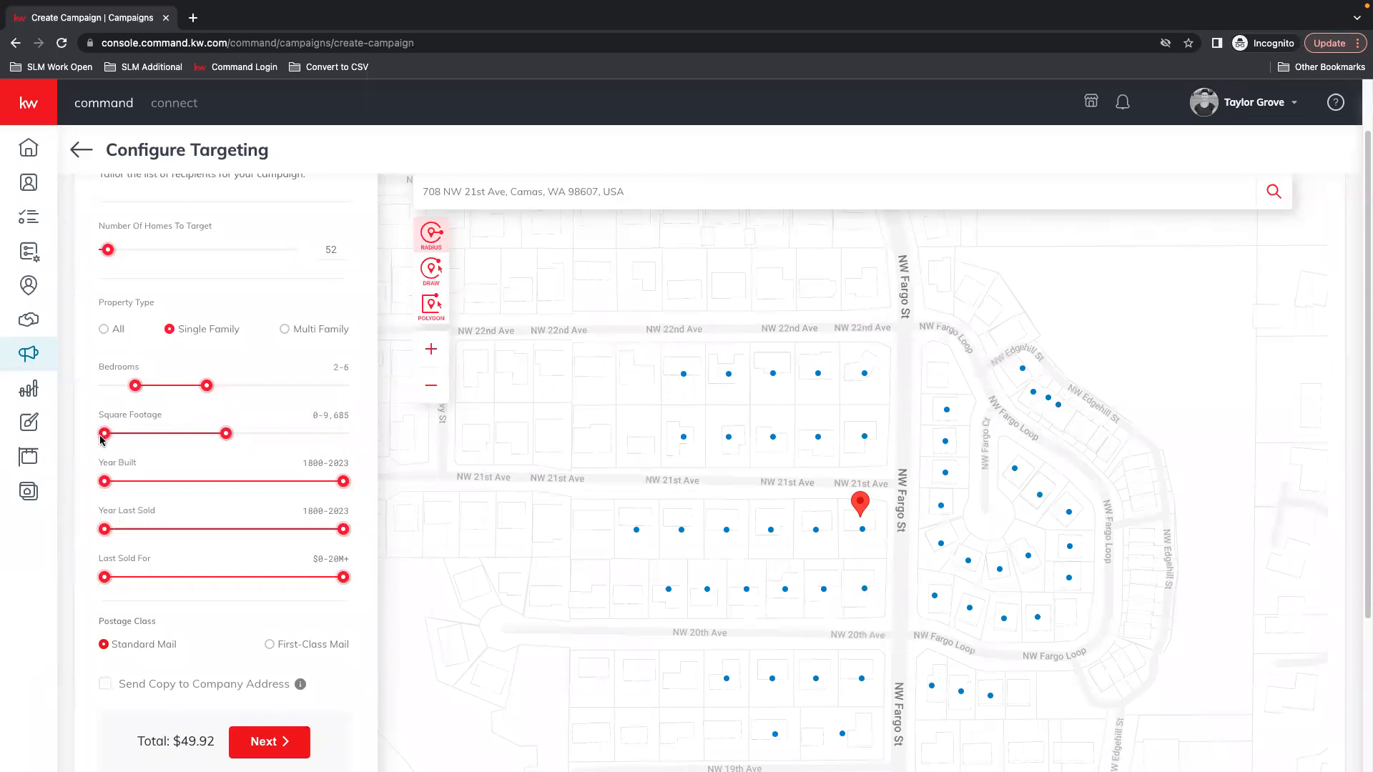
{"action": "left_click_drag", "start_coordinate": [107, 436], "coordinate": [118, 436]}
{"action": "left_click_drag", "start_coordinate": [224, 442], "coordinate": [208, 443]}
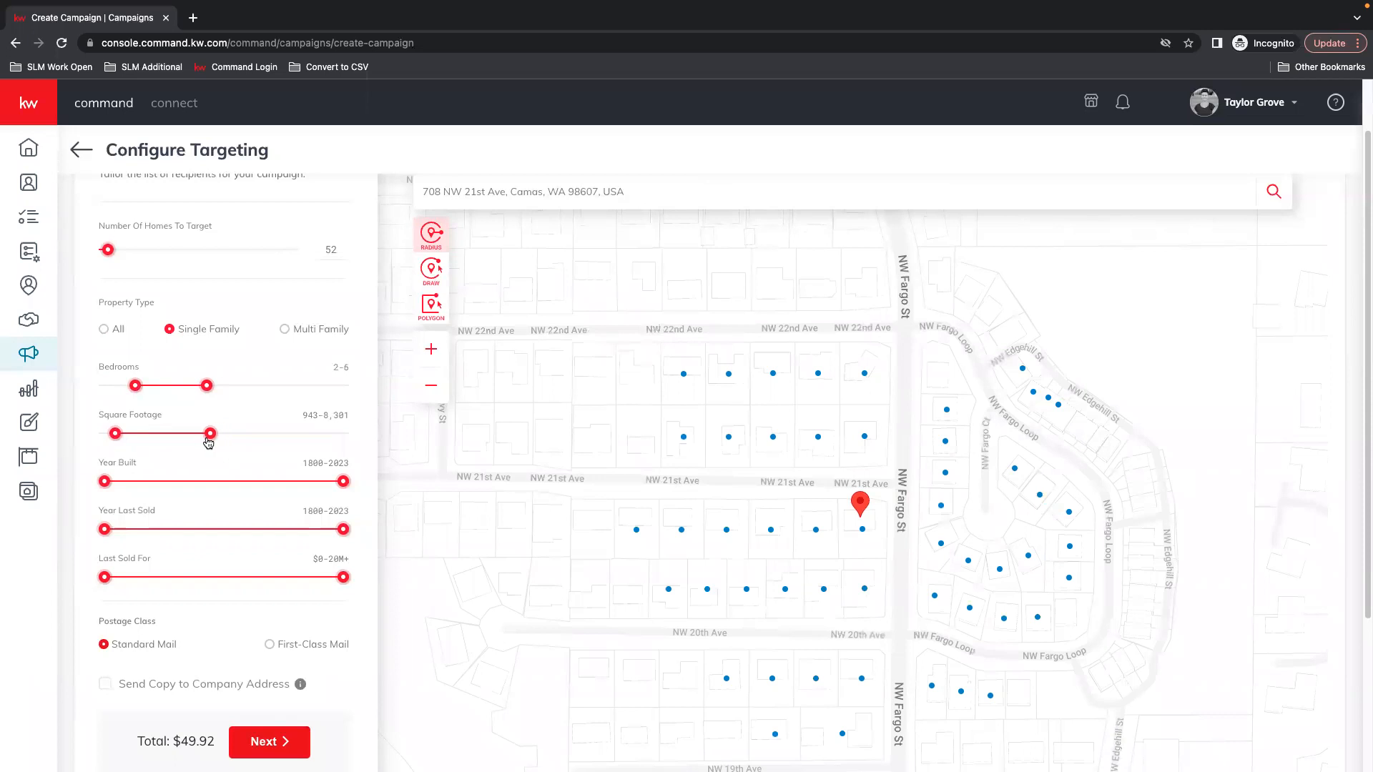
{"action": "left_click_drag", "start_coordinate": [115, 434], "coordinate": [119, 434]}
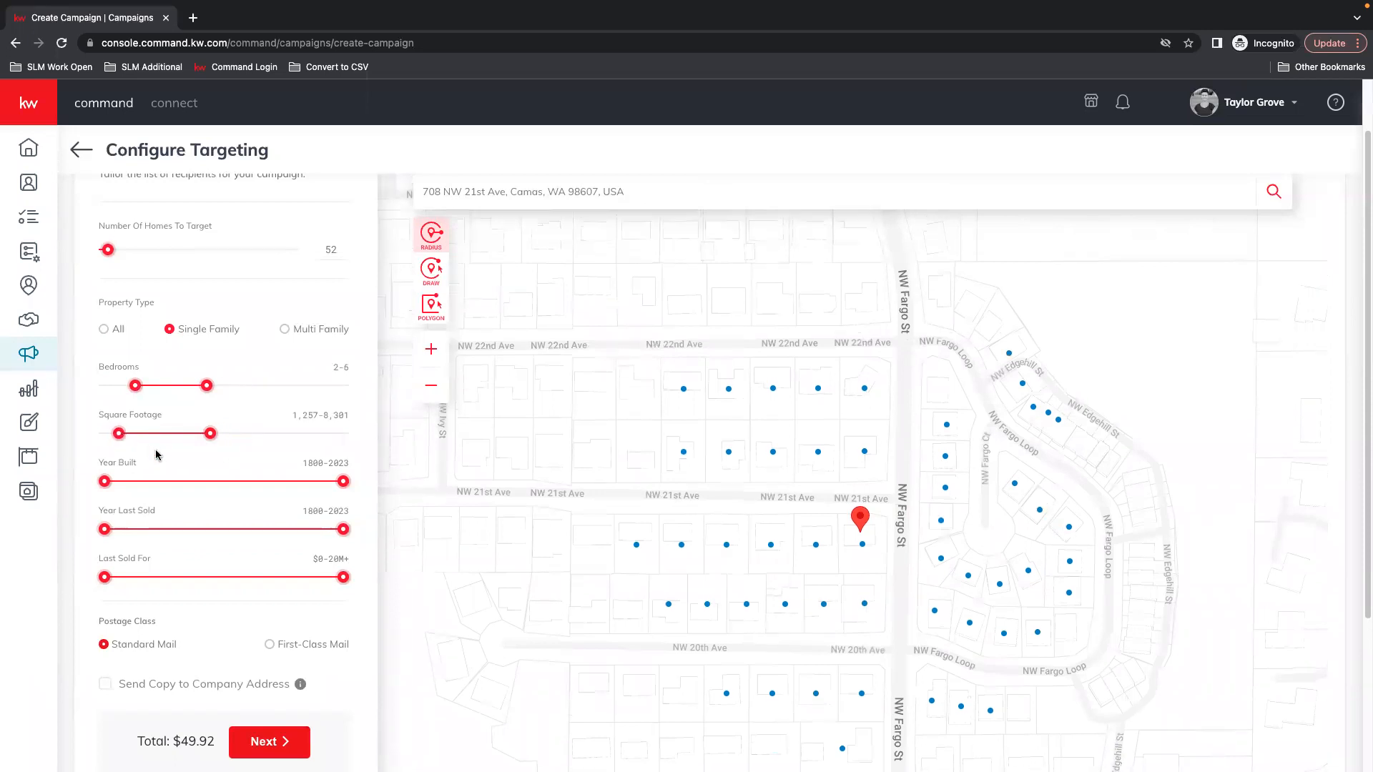
{"action": "left_click_drag", "start_coordinate": [209, 439], "coordinate": [202, 441]}
{"action": "left_click_drag", "start_coordinate": [201, 438], "coordinate": [114, 434]}
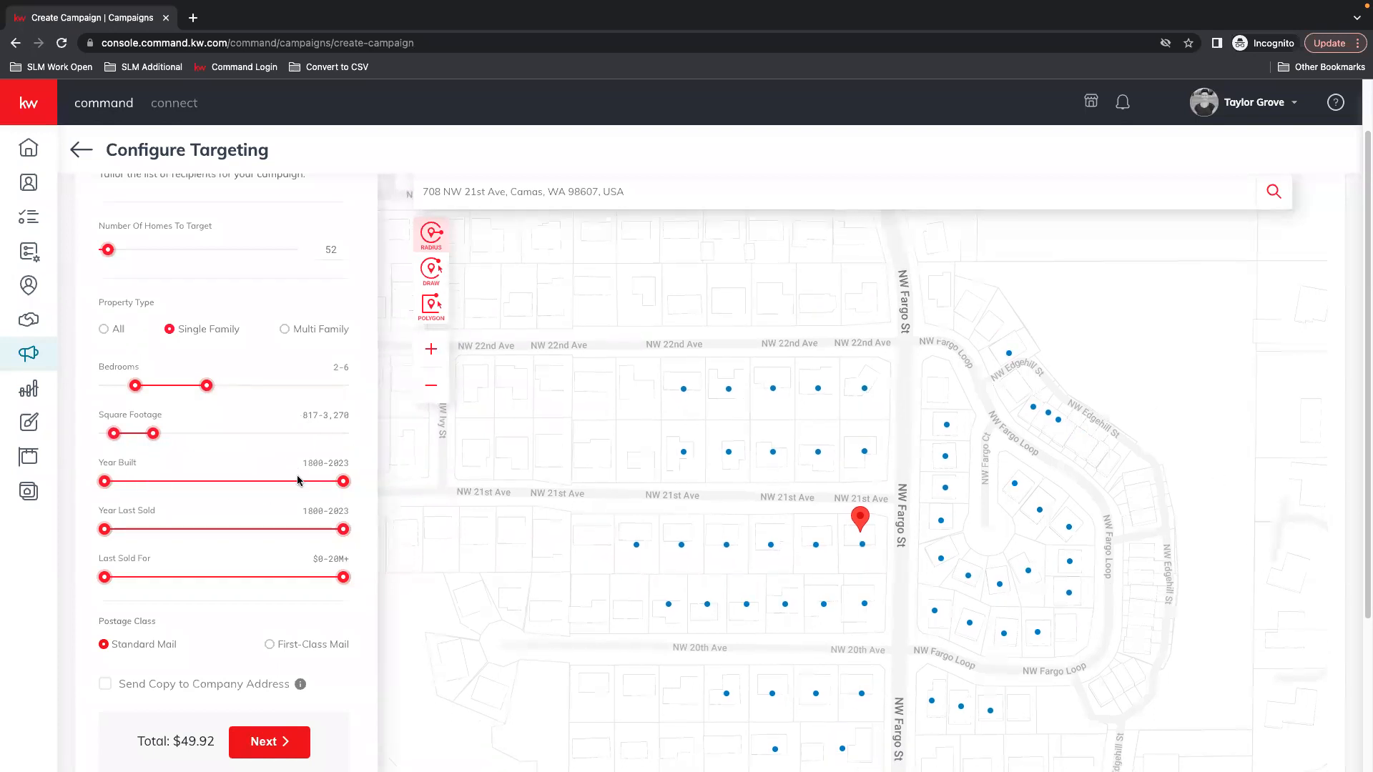
Narrow Year Built to 1875-1998 and Year Last Sold to 1800-2011
{"action": "left_click_drag", "start_coordinate": [337, 486], "coordinate": [188, 483]}
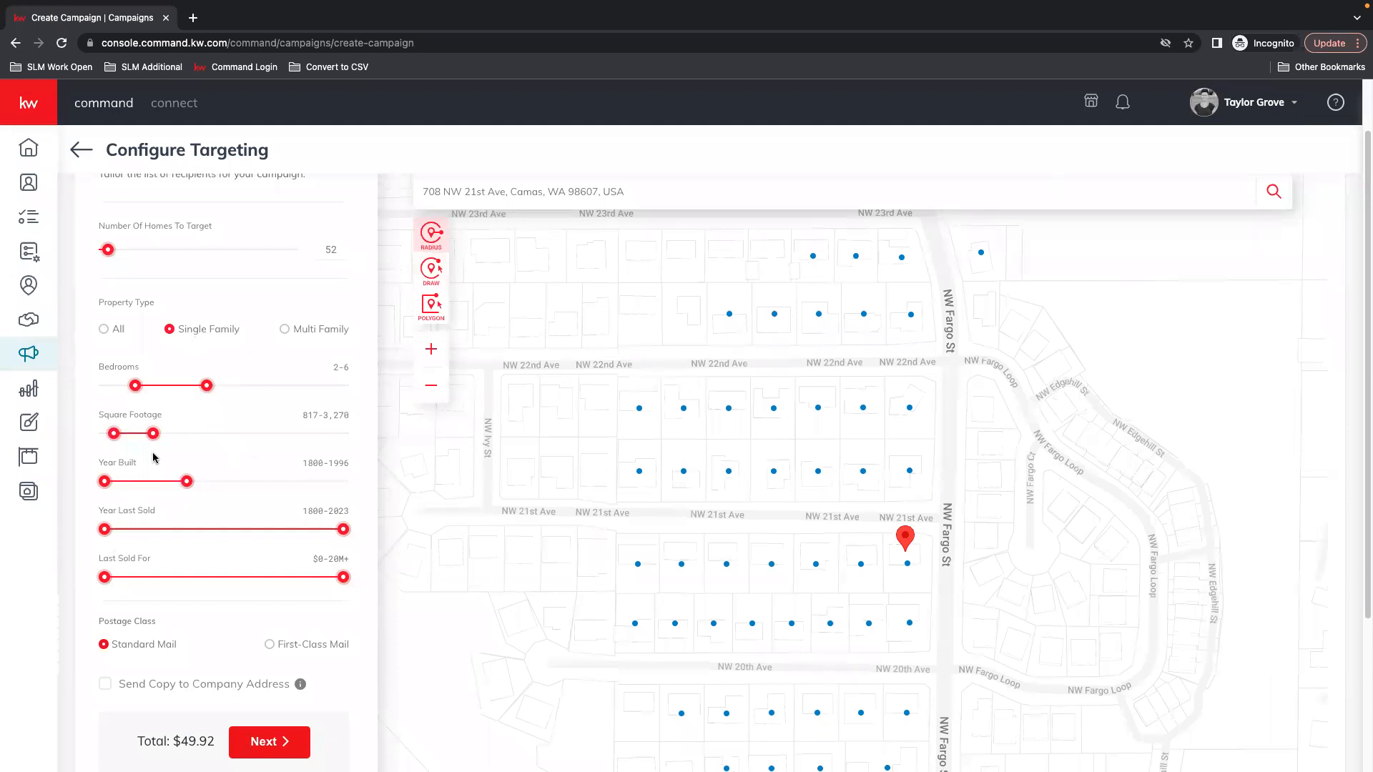
{"action": "left_click_drag", "start_coordinate": [109, 484], "coordinate": [197, 483]}
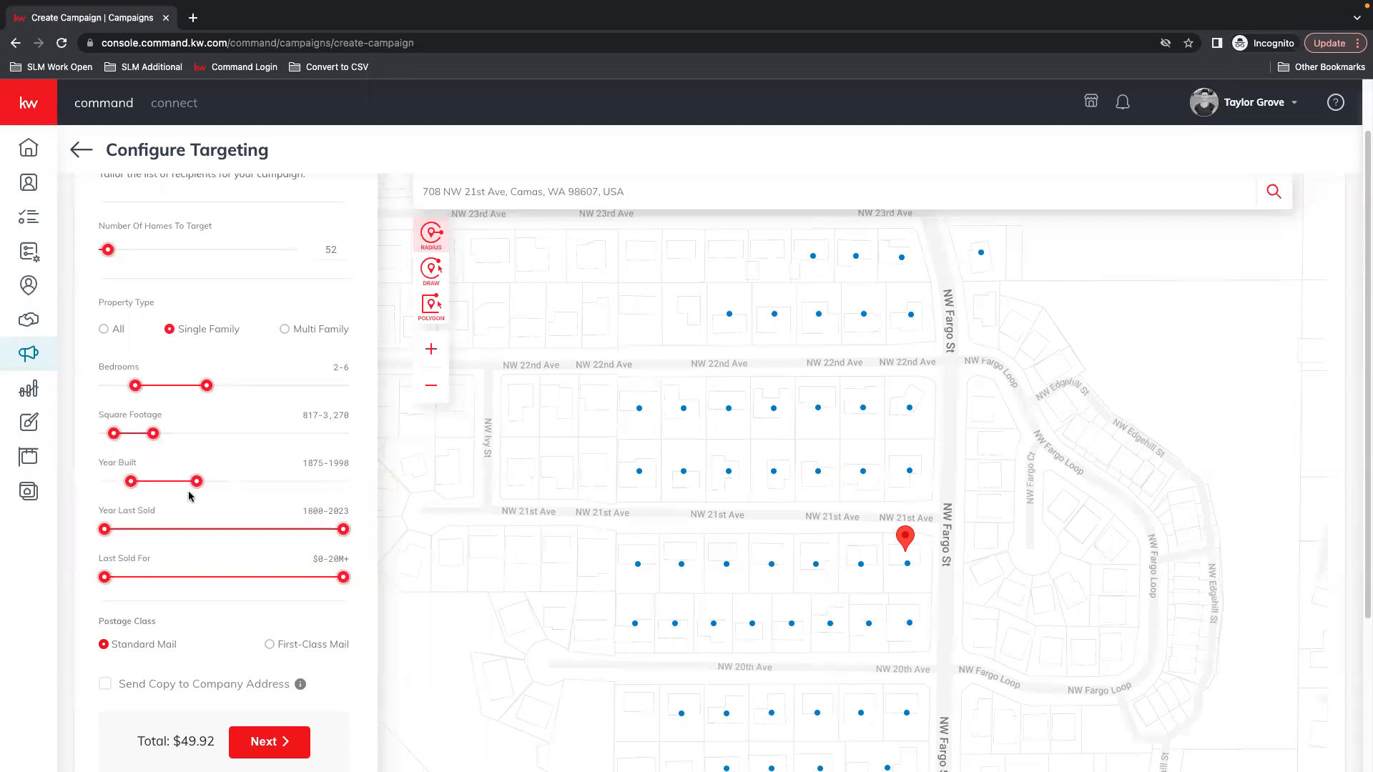
{"action": "left_click_drag", "start_coordinate": [343, 530], "coordinate": [287, 529]}
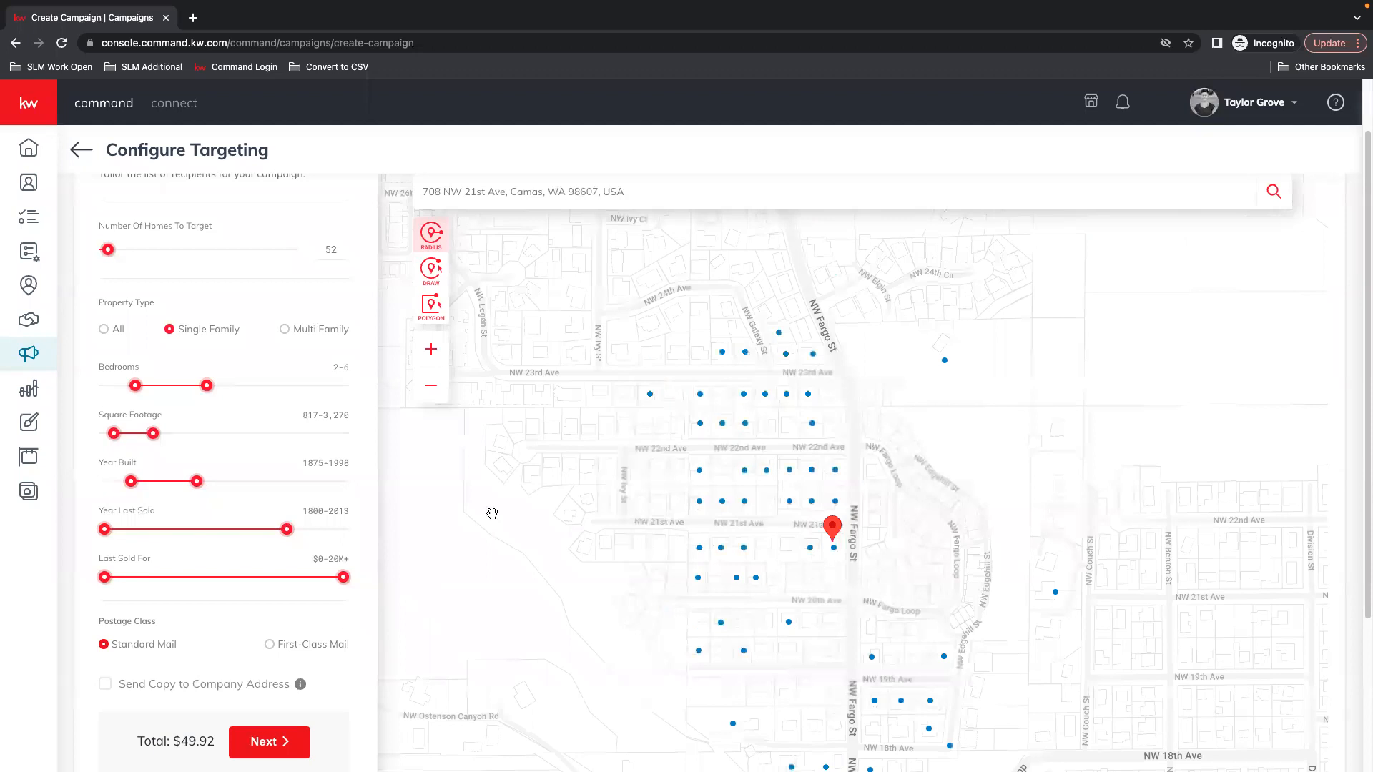
{"action": "left_click_drag", "start_coordinate": [287, 529], "coordinate": [276, 530]}
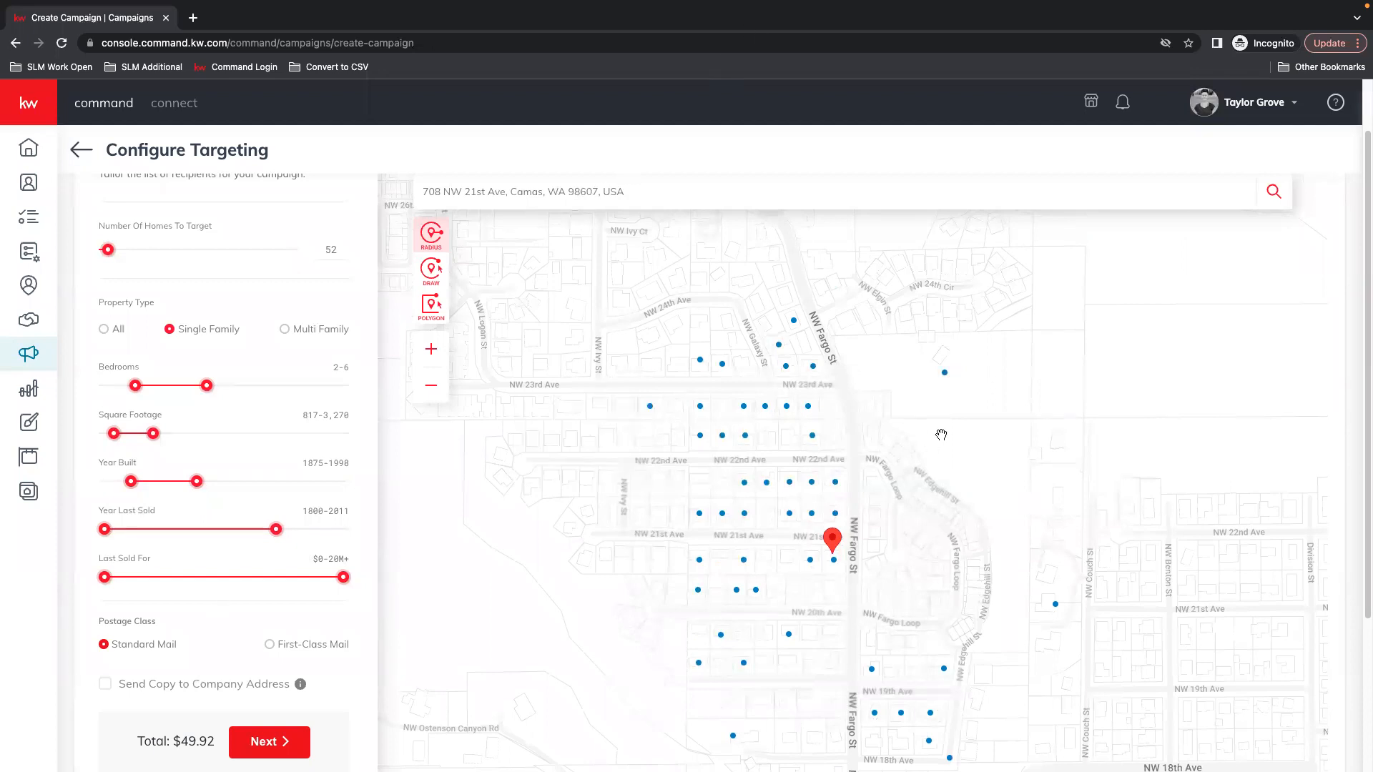
{"action": "mouse_move", "coordinate": [701, 361]}
{"action": "left_click", "coordinate": [700, 360]}
{"action": "left_click", "coordinate": [700, 360]}
{"action": "left_click", "coordinate": [588, 424]}
{"action": "left_click", "coordinate": [700, 361]}
{"action": "mouse_move", "coordinate": [700, 362]}
{"action": "scroll", "coordinate": [786, 440], "scroll_direction": "up", "scroll_amount": 1}
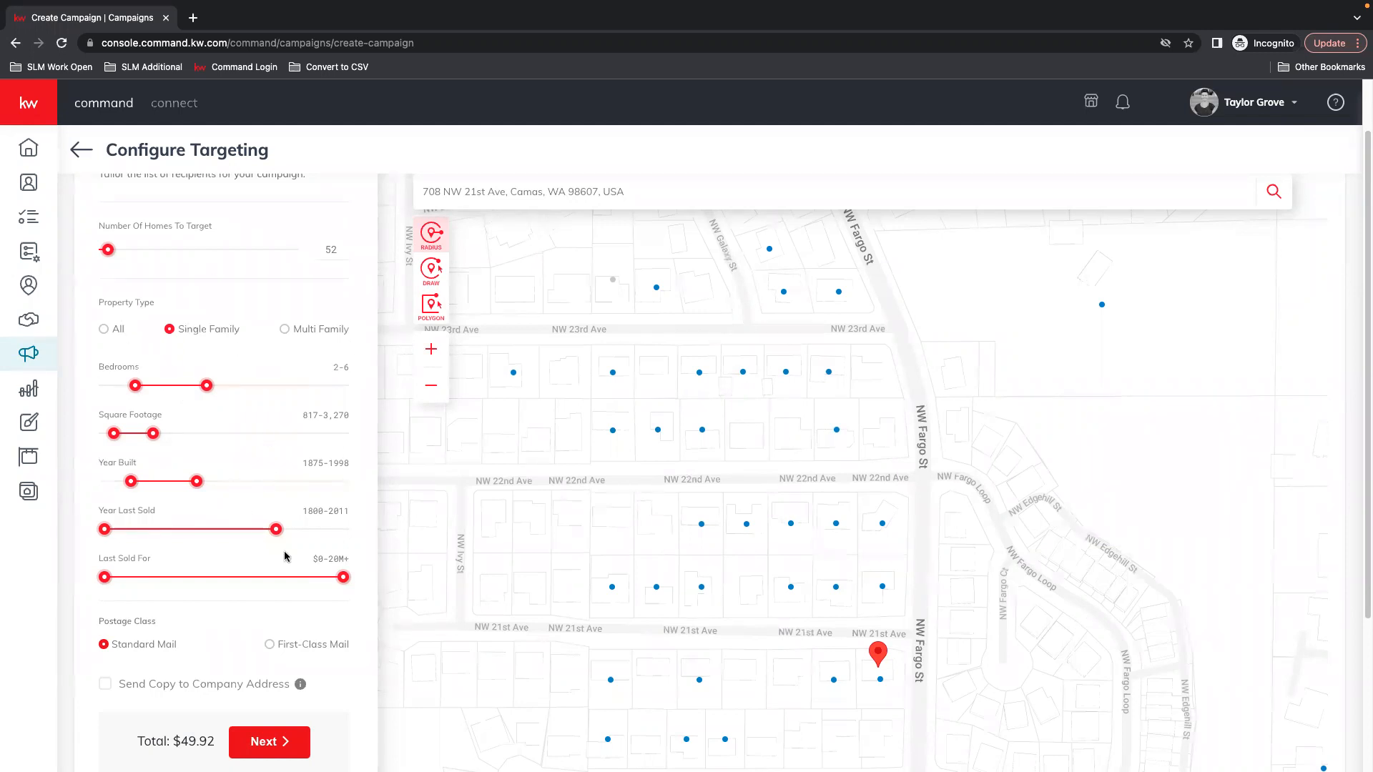
Reset Property Type to All and sliders to 0-30+ bedrooms, 0-20K+ sq ft, years 1800-2023
{"action": "left_click", "coordinate": [103, 329]}
{"action": "left_click_drag", "start_coordinate": [135, 385], "coordinate": [104, 386]}
{"action": "left_click_drag", "start_coordinate": [206, 385], "coordinate": [343, 386]}
{"action": "left_click_drag", "start_coordinate": [153, 434], "coordinate": [344, 433]}
{"action": "left_click_drag", "start_coordinate": [84, 434], "coordinate": [58, 438]}
{"action": "left_click_drag", "start_coordinate": [130, 481], "coordinate": [61, 491]}
{"action": "left_click_drag", "start_coordinate": [196, 483], "coordinate": [411, 482]}
{"action": "left_click_drag", "start_coordinate": [276, 529], "coordinate": [416, 535]}
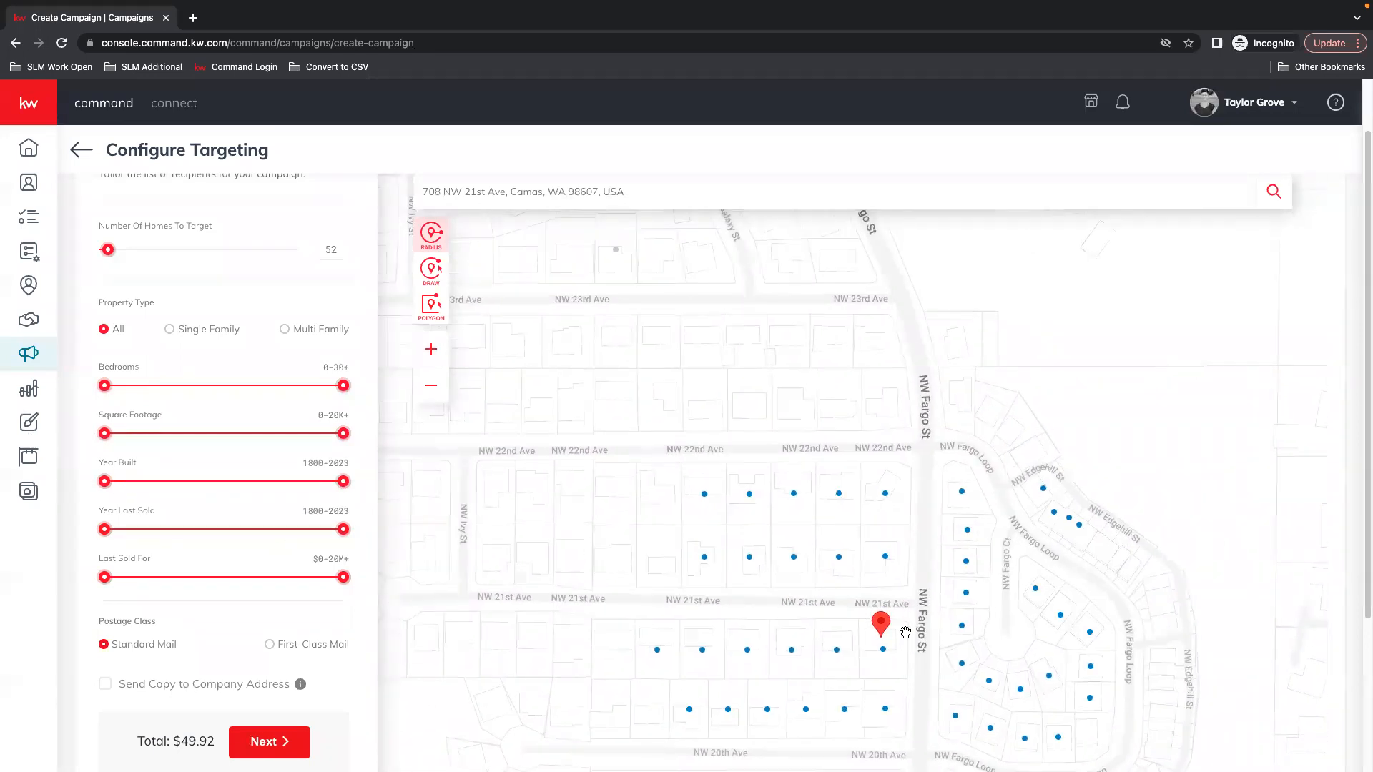
{"action": "scroll", "coordinate": [1018, 608], "scroll_direction": "down", "scroll_amount": 1}
{"action": "scroll", "coordinate": [1107, 631], "scroll_direction": "up", "scroll_amount": 1}
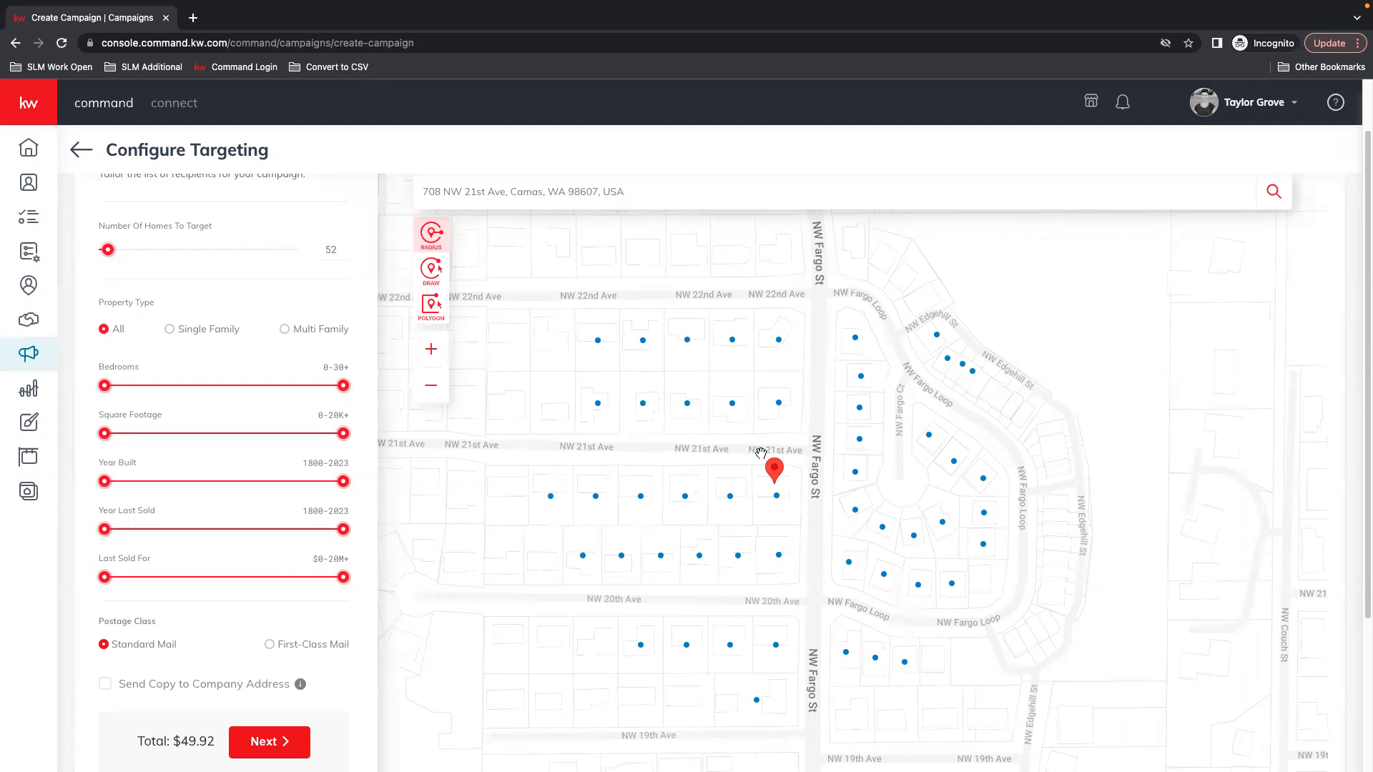
{"action": "left_click", "coordinate": [778, 404]}
{"action": "left_click", "coordinate": [732, 341]}
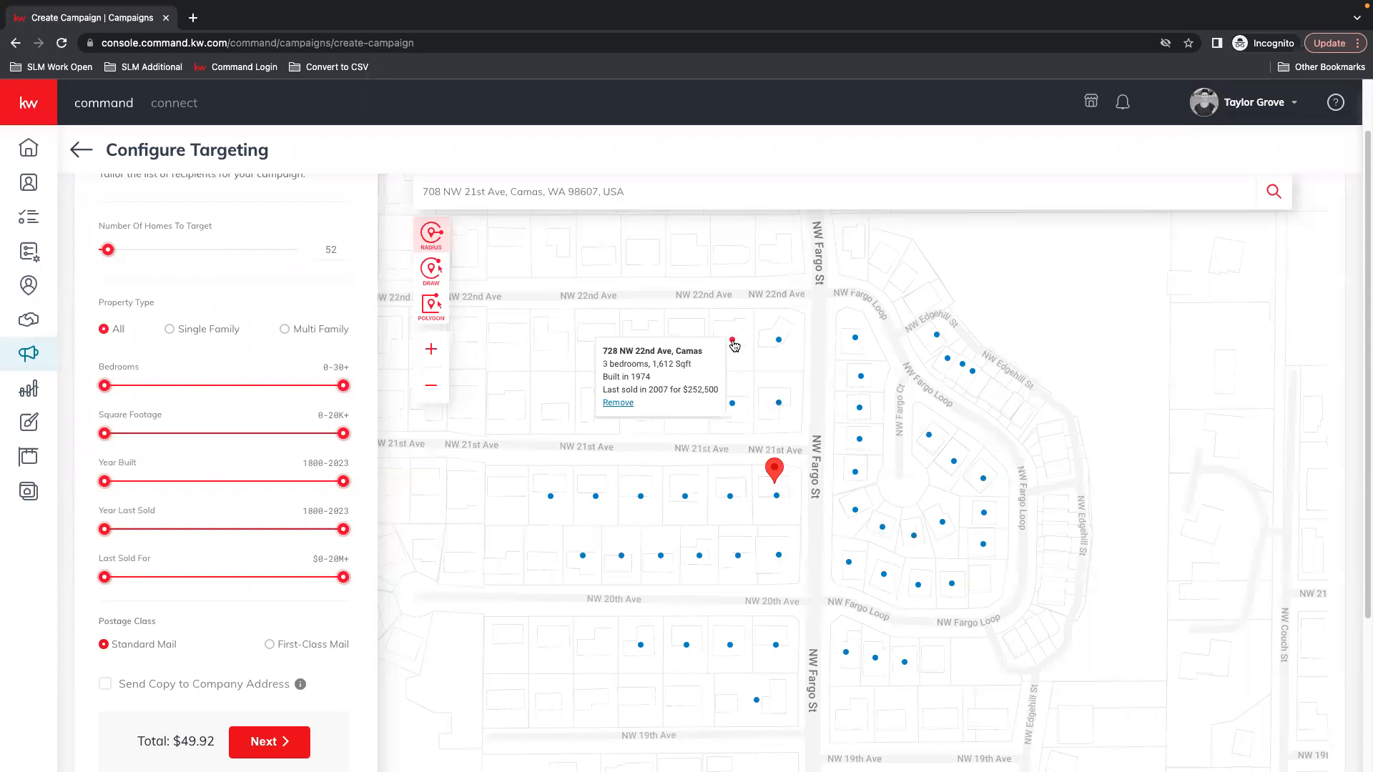
{"action": "left_click", "coordinate": [779, 341]}
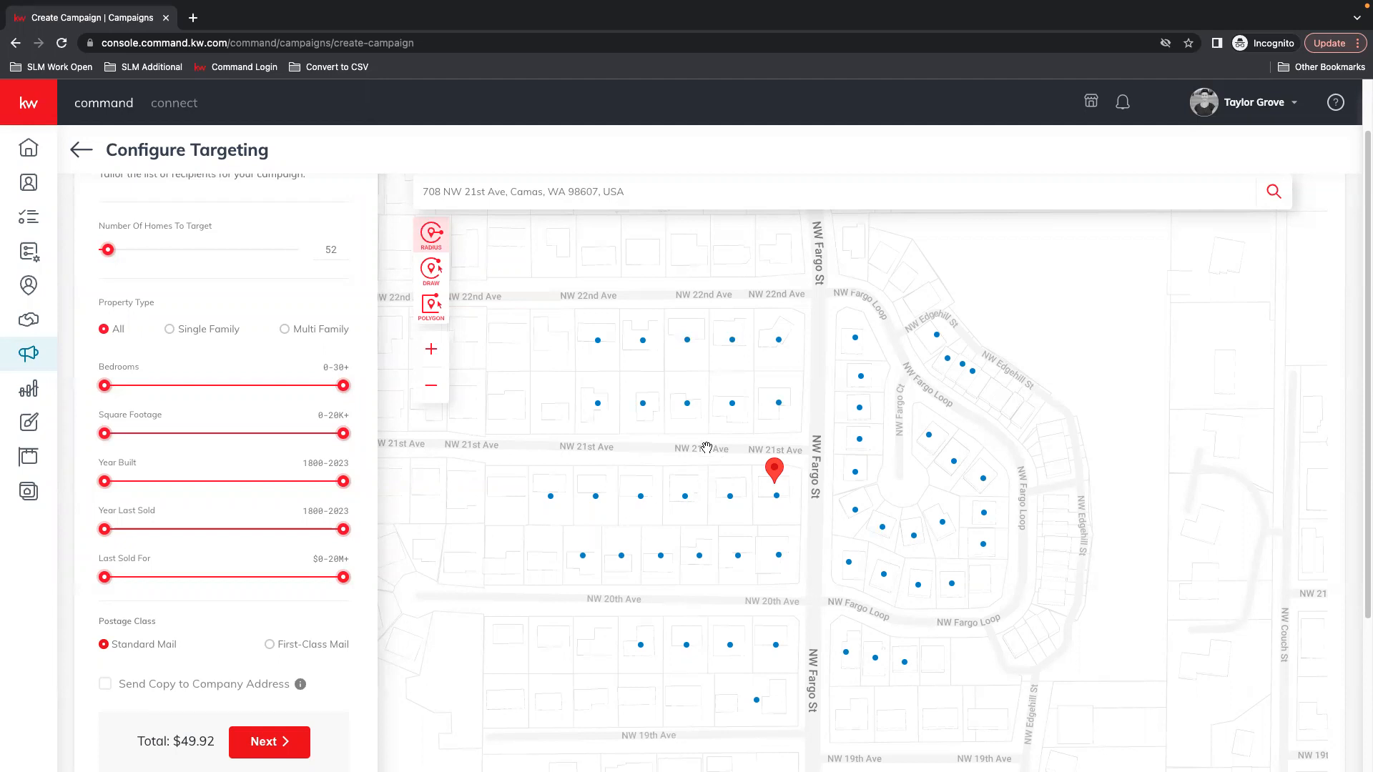
{"action": "left_click", "coordinate": [733, 405]}
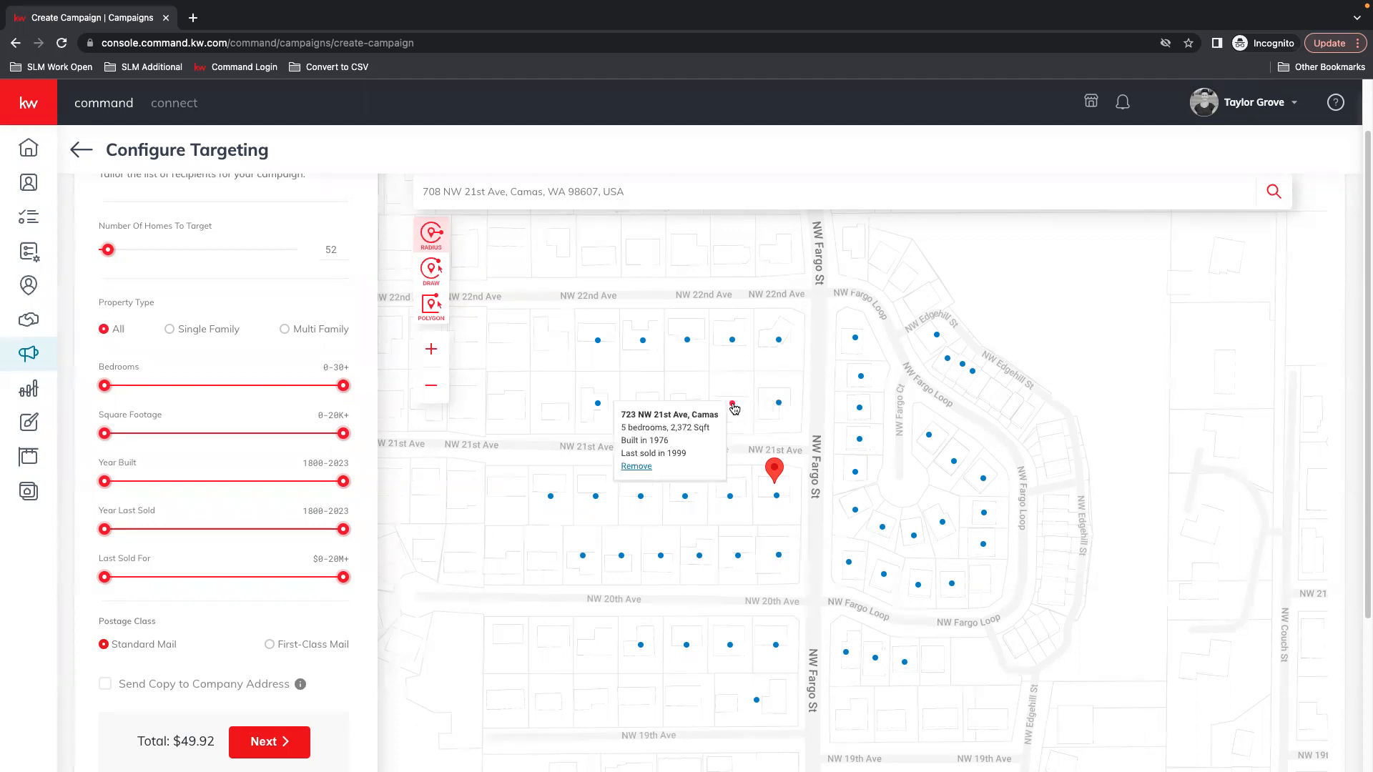
{"action": "mouse_move", "coordinate": [733, 405]}
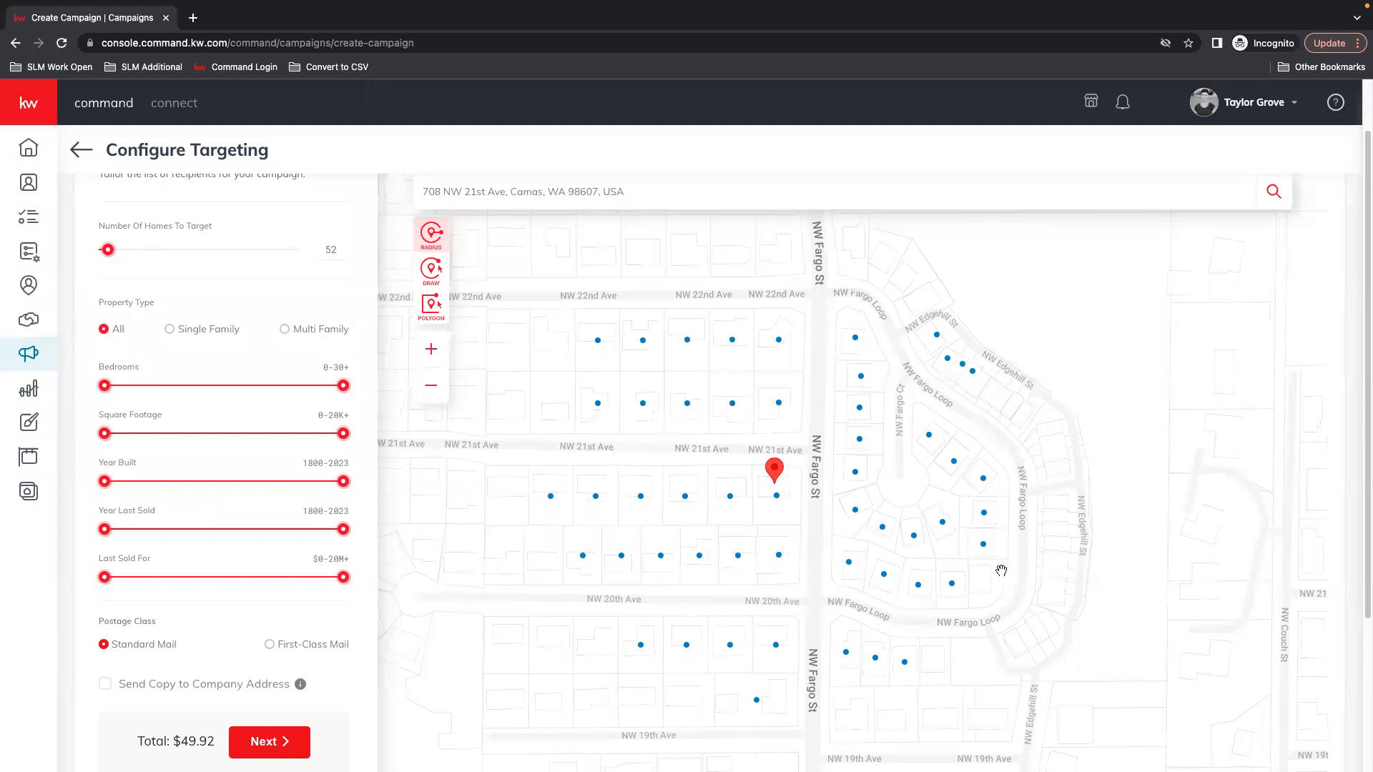
Check the excluded home near NW 23rd Ave and also send a copy to the company address
{"action": "scroll", "coordinate": [1001, 570], "scroll_direction": "down", "scroll_amount": 3}
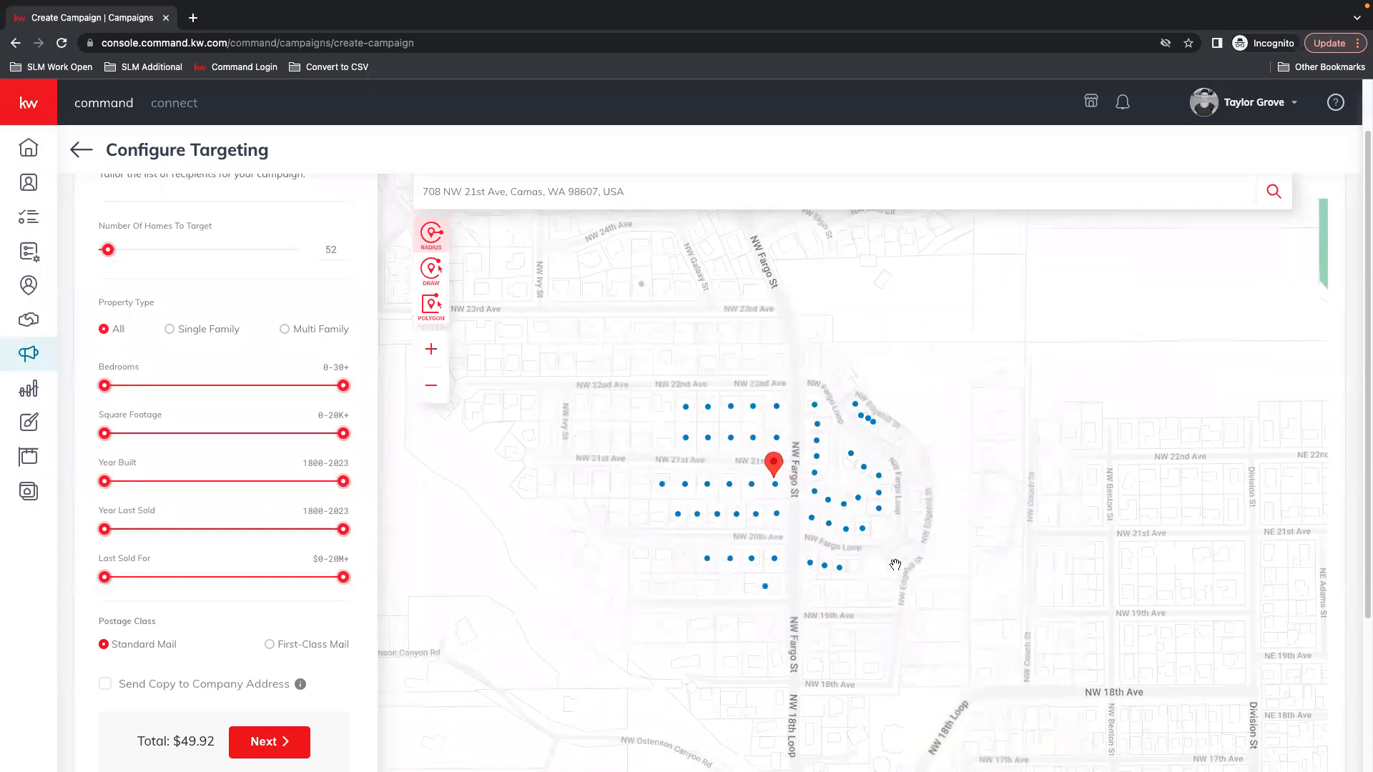
{"action": "scroll", "coordinate": [895, 565], "scroll_direction": "down", "scroll_amount": 3}
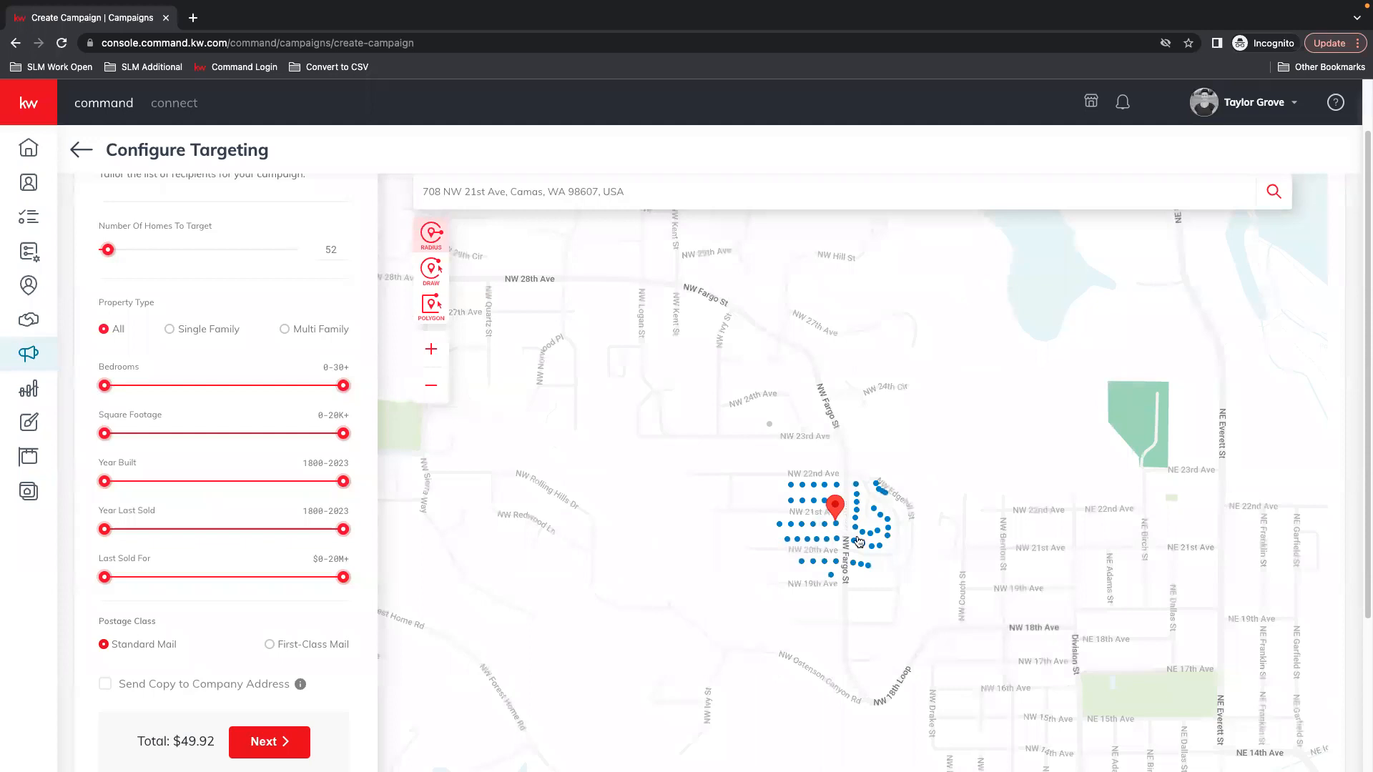
{"action": "scroll", "coordinate": [882, 534], "scroll_direction": "up", "scroll_amount": 3}
{"action": "left_click", "coordinate": [656, 314]}
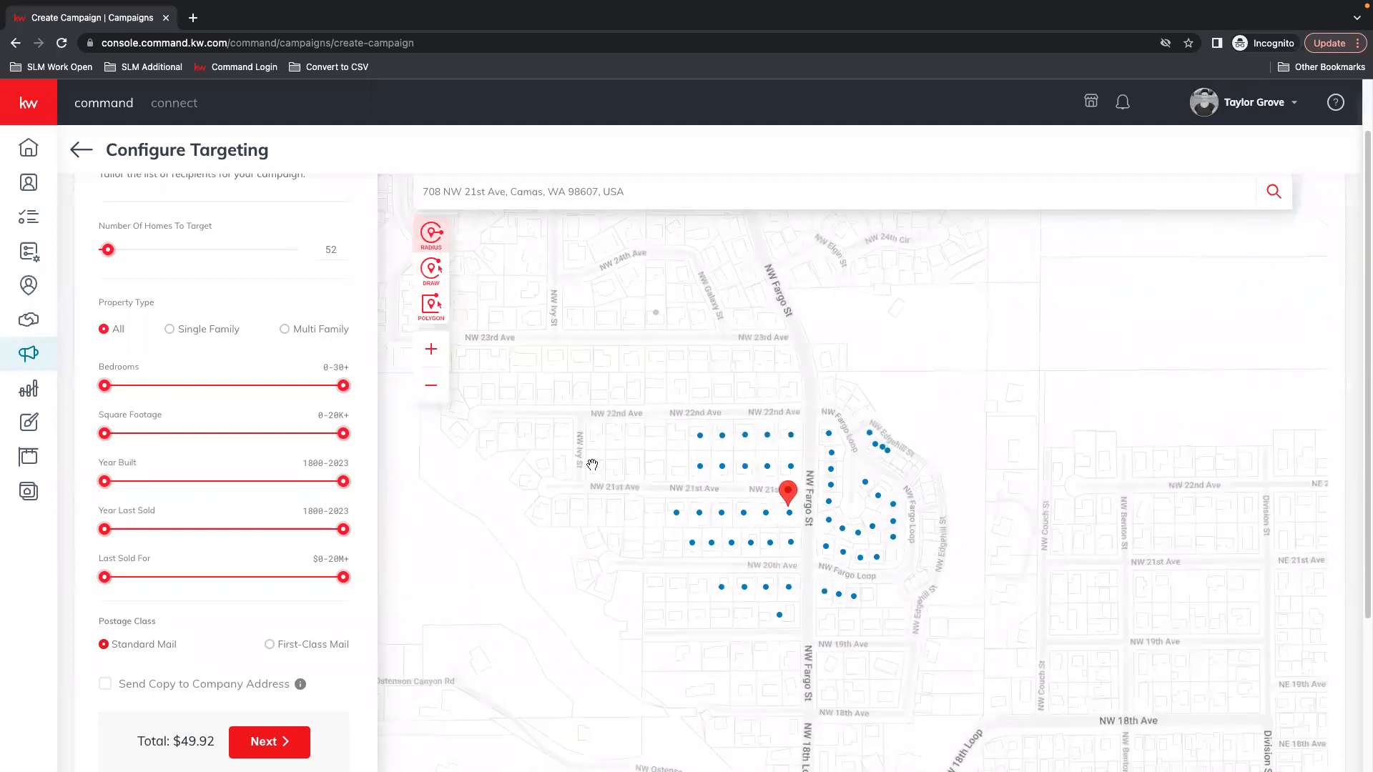
{"action": "scroll", "coordinate": [243, 611], "scroll_direction": "down", "scroll_amount": 2}
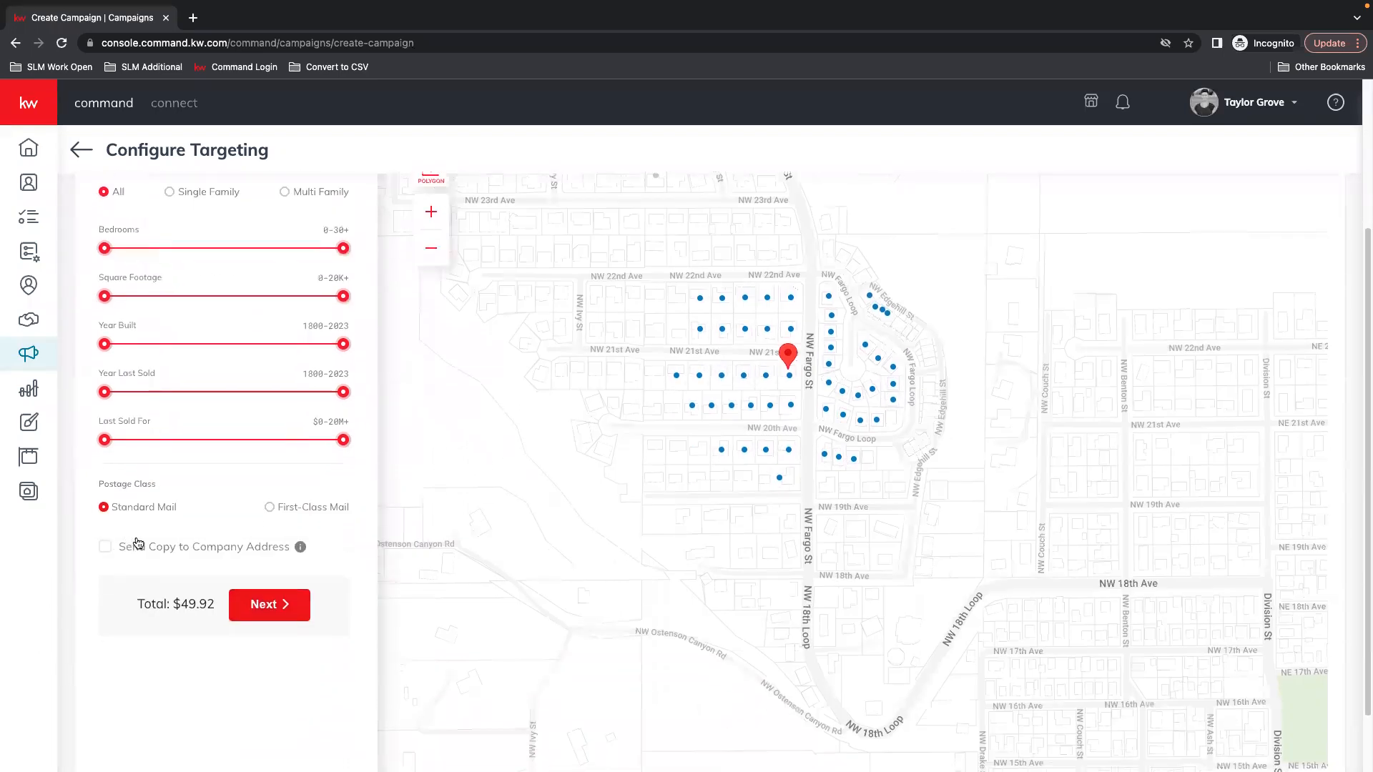
{"action": "left_click", "coordinate": [118, 551]}
Set Number Of Homes To Target to 51 and continue to Preview & Payment
{"action": "scroll", "coordinate": [243, 554], "scroll_direction": "up", "scroll_amount": 3}
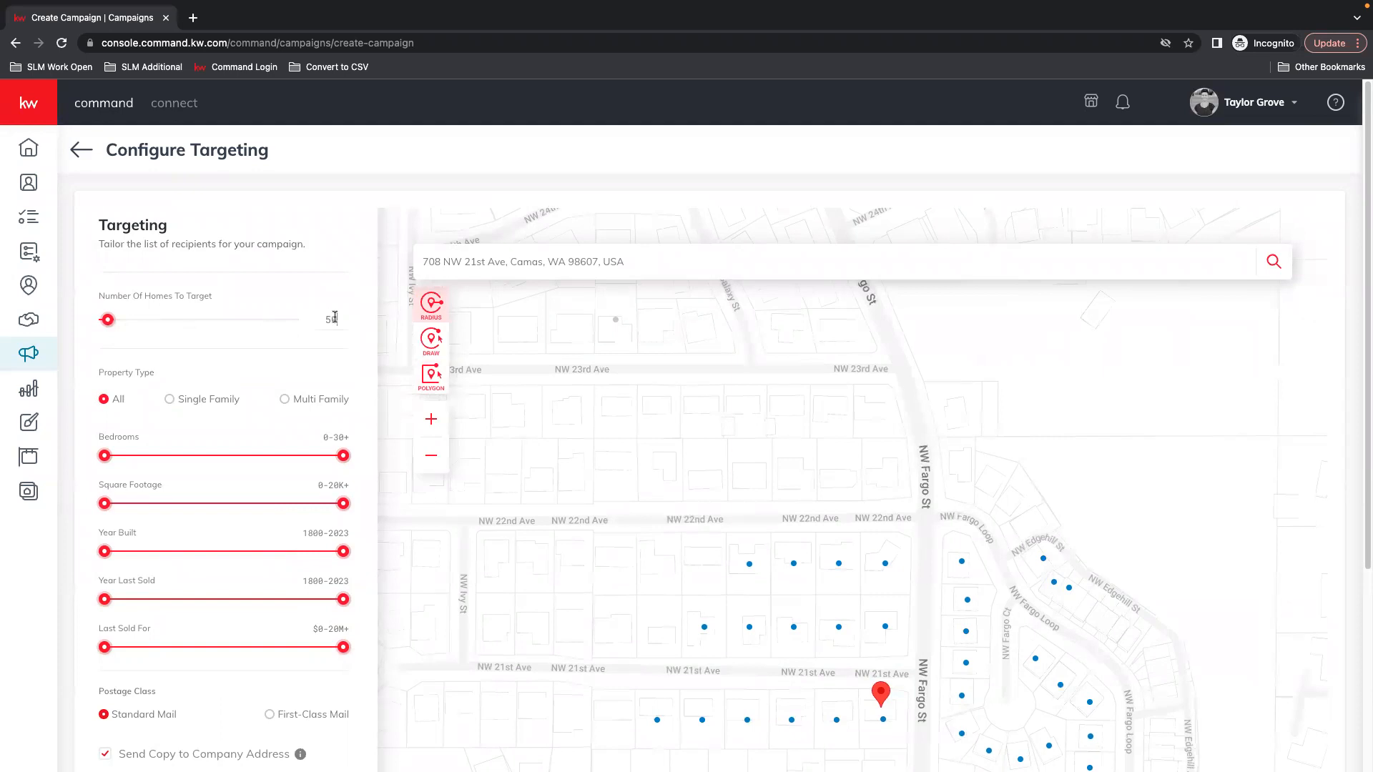
{"action": "key", "text": "BackSpace"}
{"action": "scroll", "coordinate": [240, 339], "scroll_direction": "down", "scroll_amount": 4}
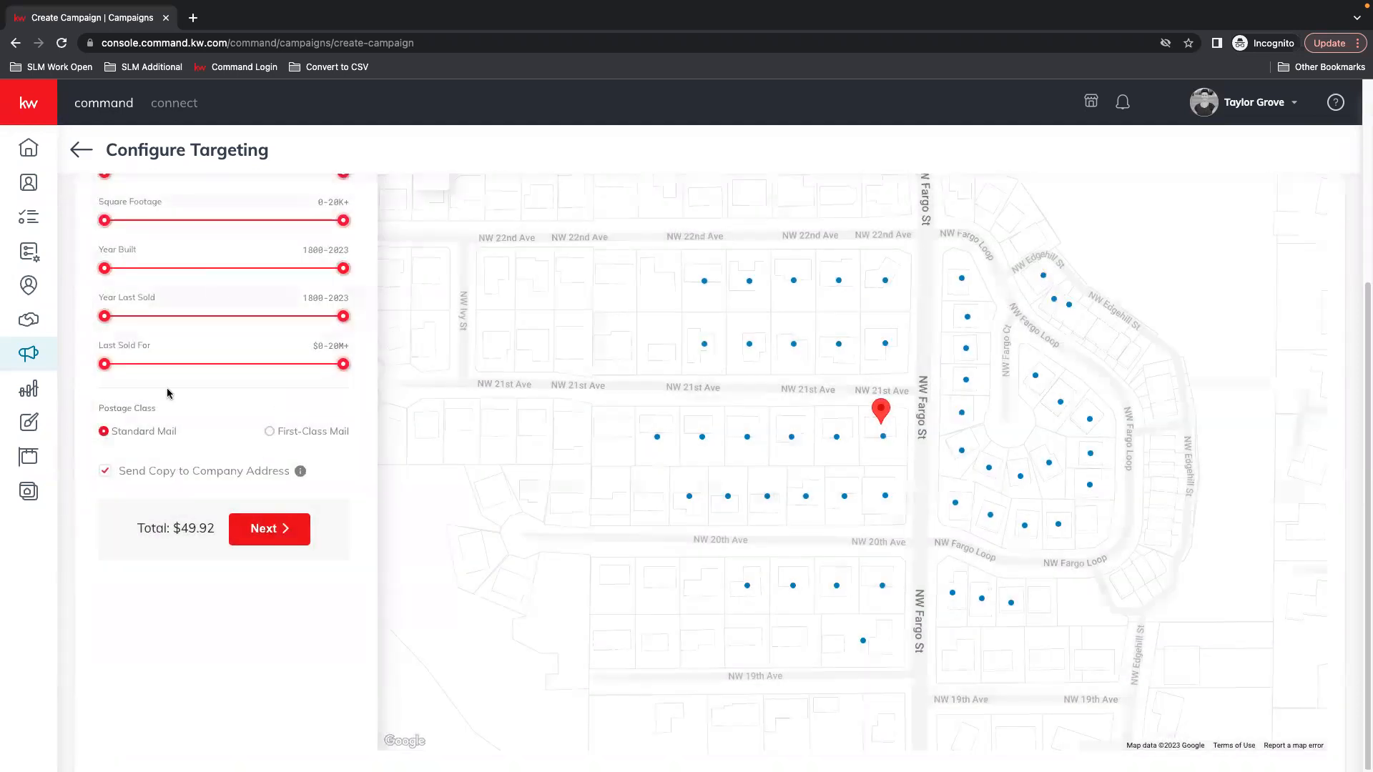
{"action": "scroll", "coordinate": [169, 393], "scroll_direction": "up", "scroll_amount": 4}
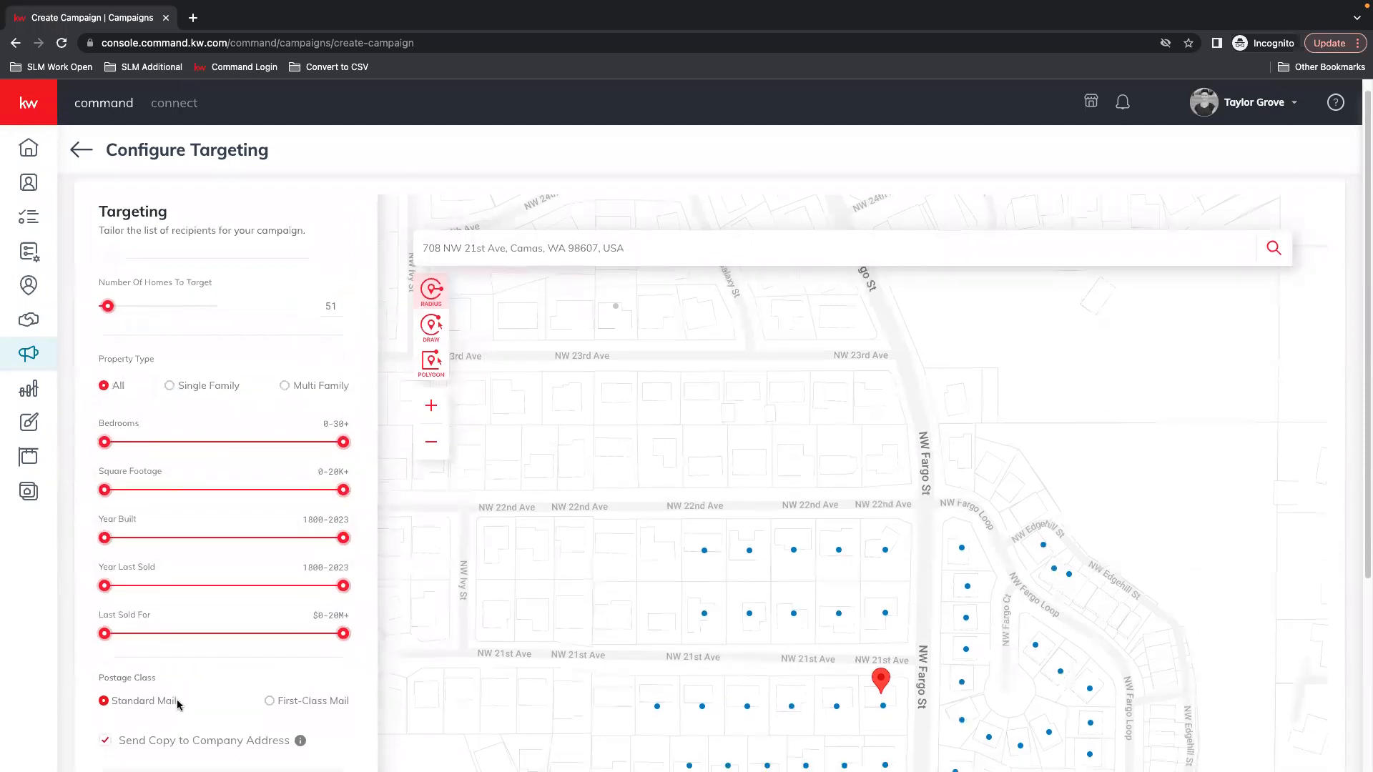
{"action": "scroll", "coordinate": [179, 704], "scroll_direction": "down", "scroll_amount": 1}
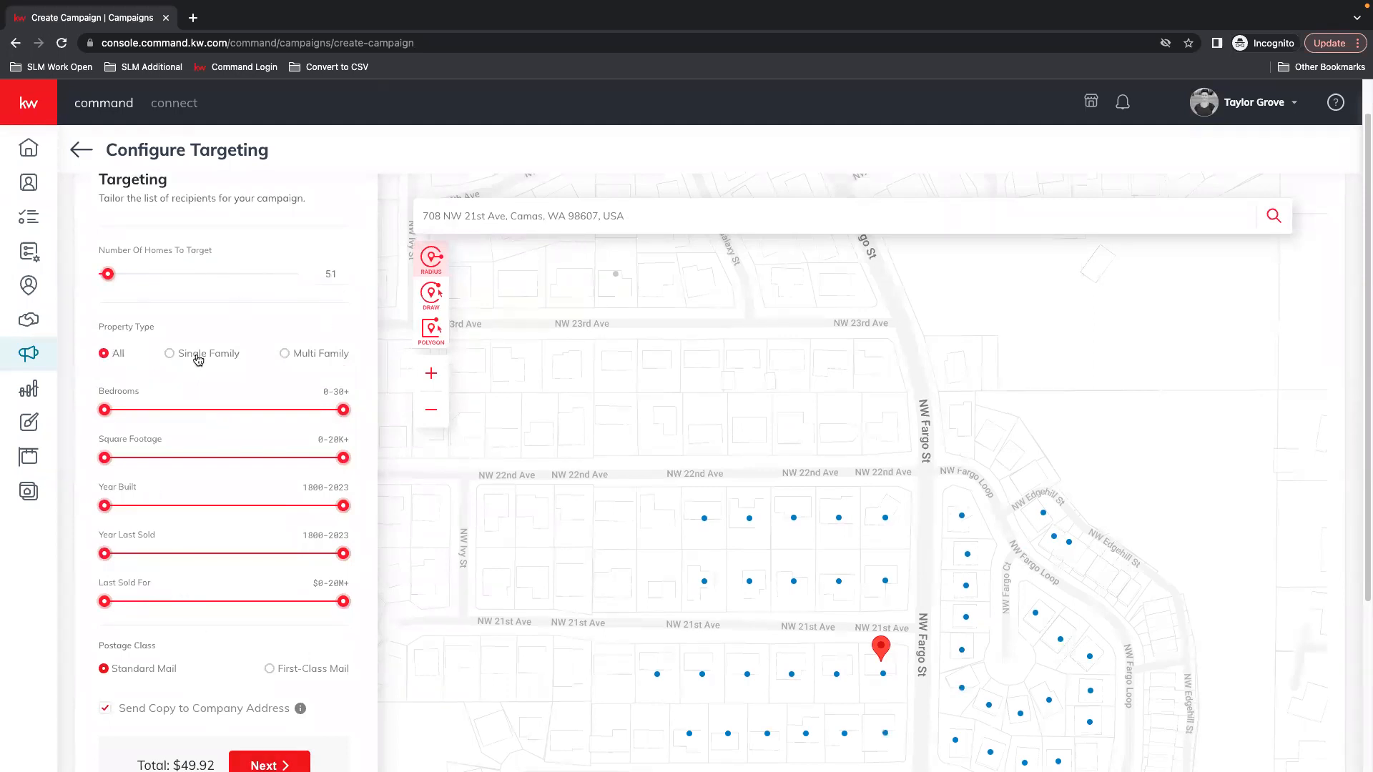
{"action": "left_click", "coordinate": [269, 764]}
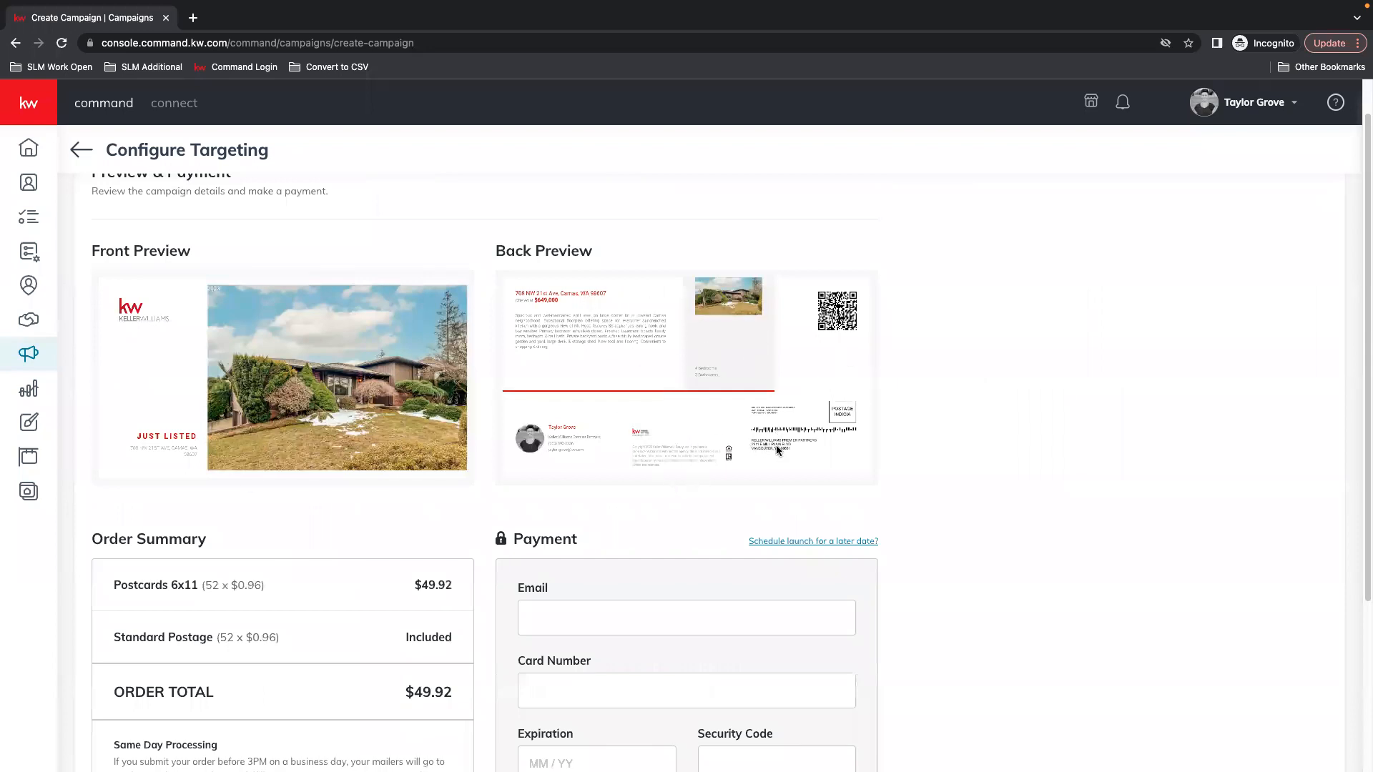
Read the processing notes and the 7–14 business days delivery estimate
{"action": "scroll", "coordinate": [775, 444], "scroll_direction": "down", "scroll_amount": 3}
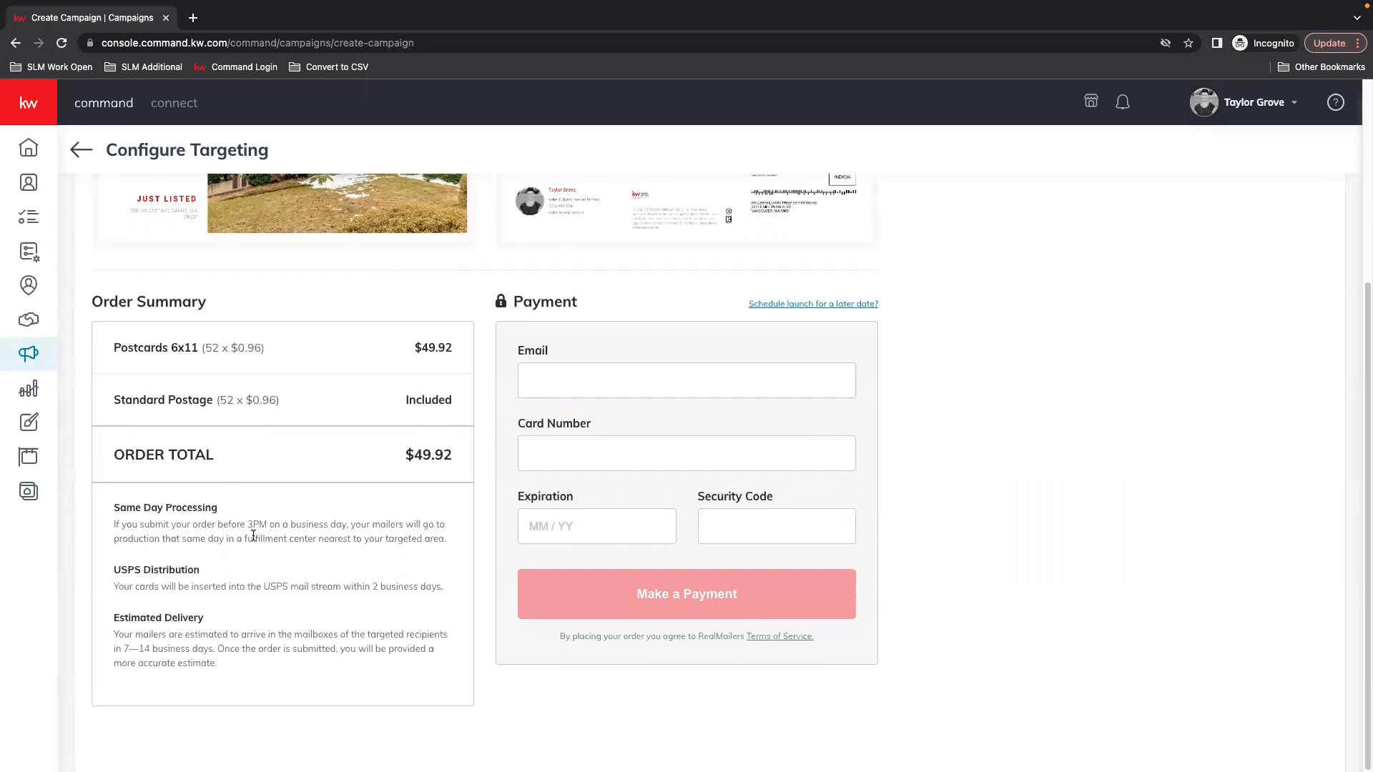
{"action": "left_click_drag", "start_coordinate": [111, 507], "coordinate": [354, 654]}
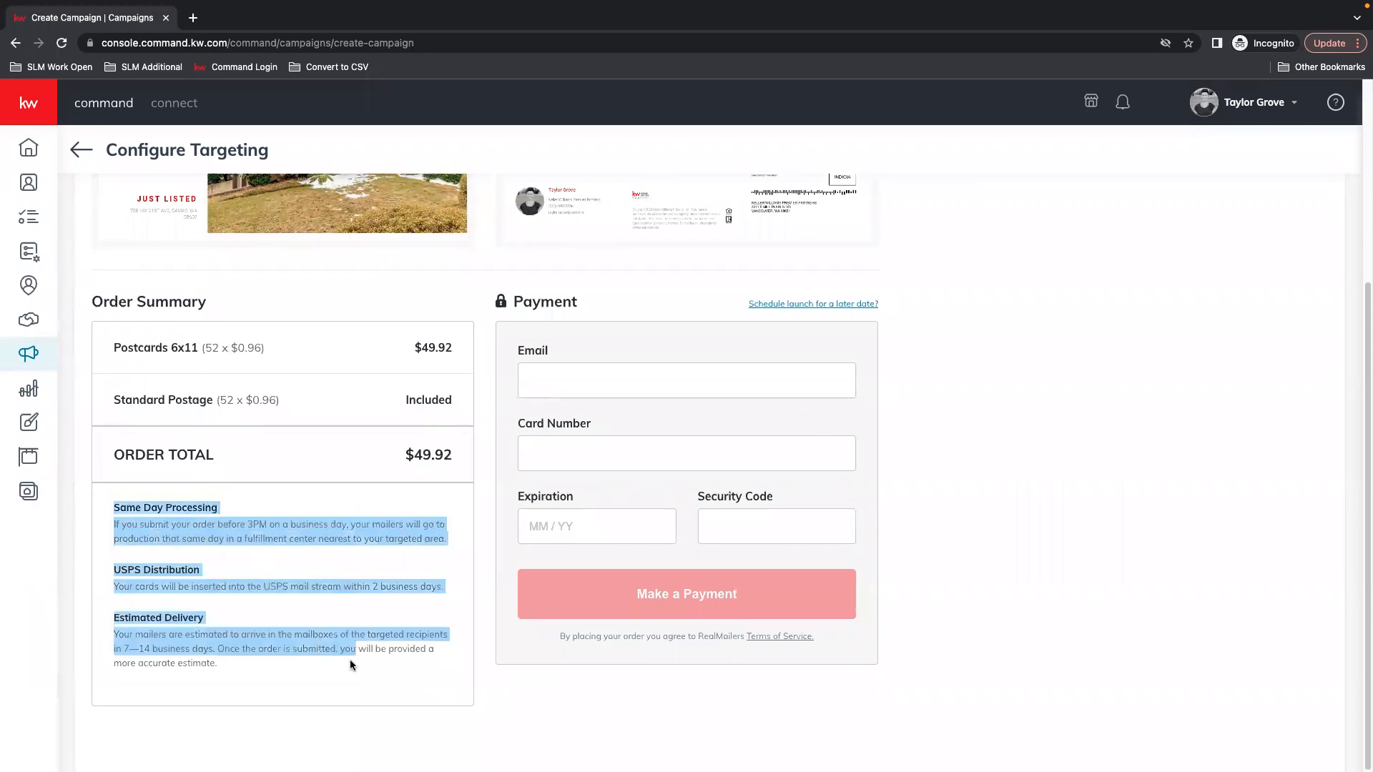
{"action": "left_click", "coordinate": [329, 668]}
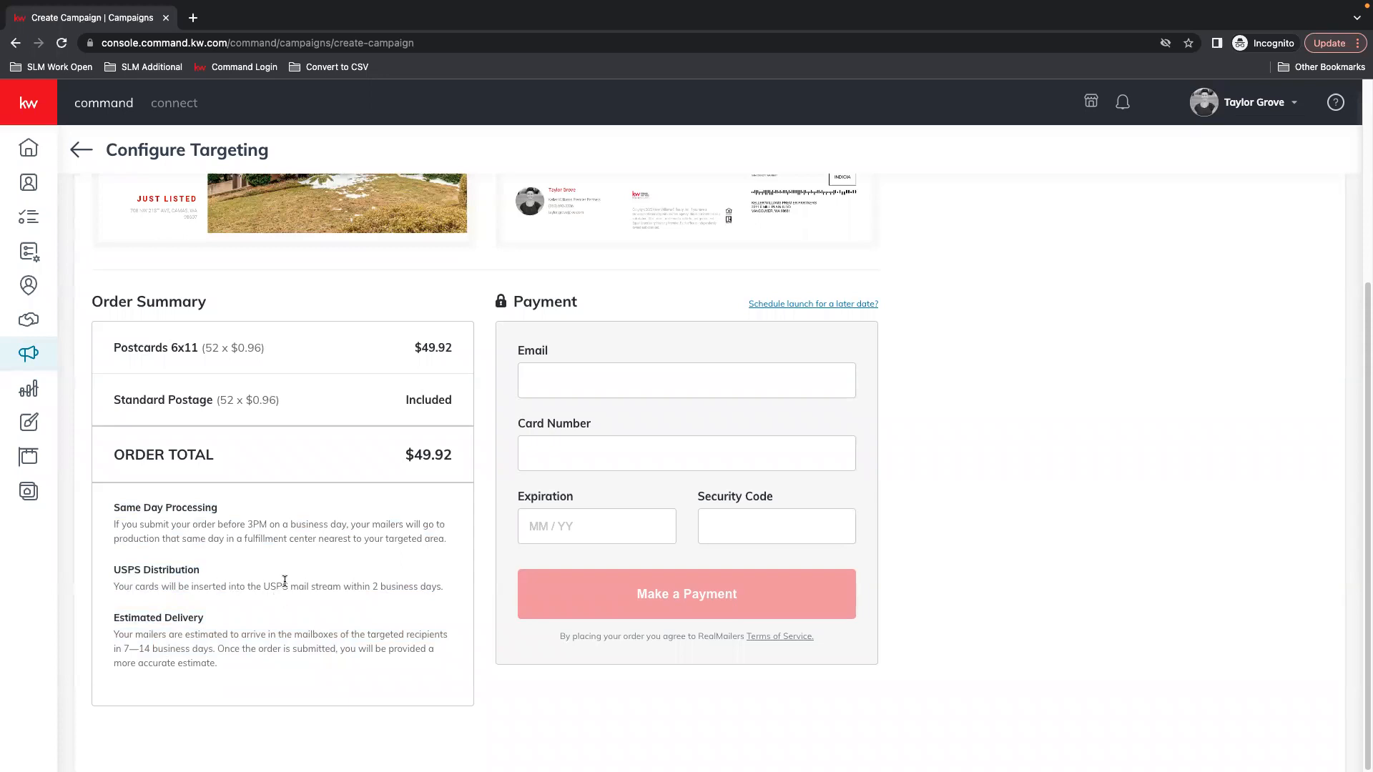
{"action": "left_click", "coordinate": [414, 587]}
{"action": "left_click_drag", "start_coordinate": [178, 635], "coordinate": [293, 636]}
{"action": "left_click_drag", "start_coordinate": [130, 648], "coordinate": [256, 648]}
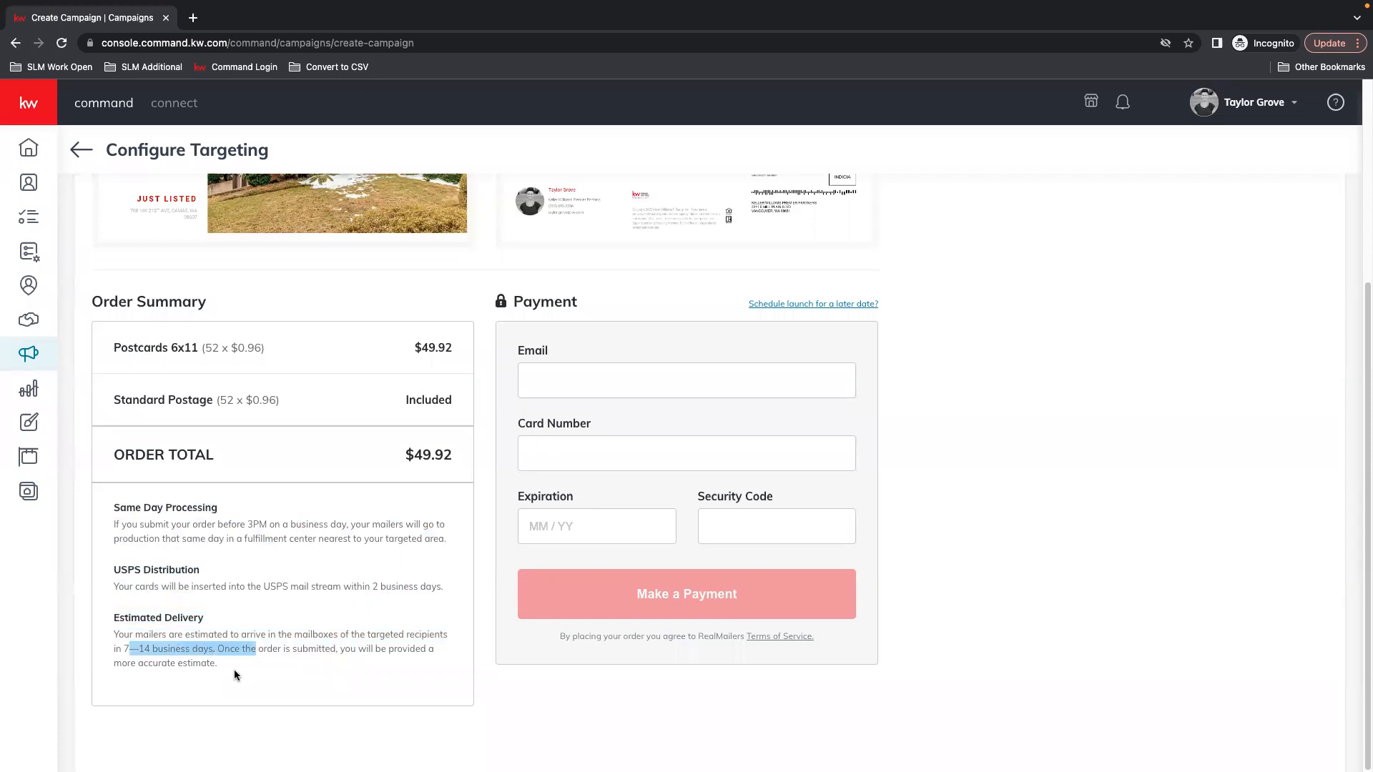
{"action": "left_click", "coordinate": [220, 646]}
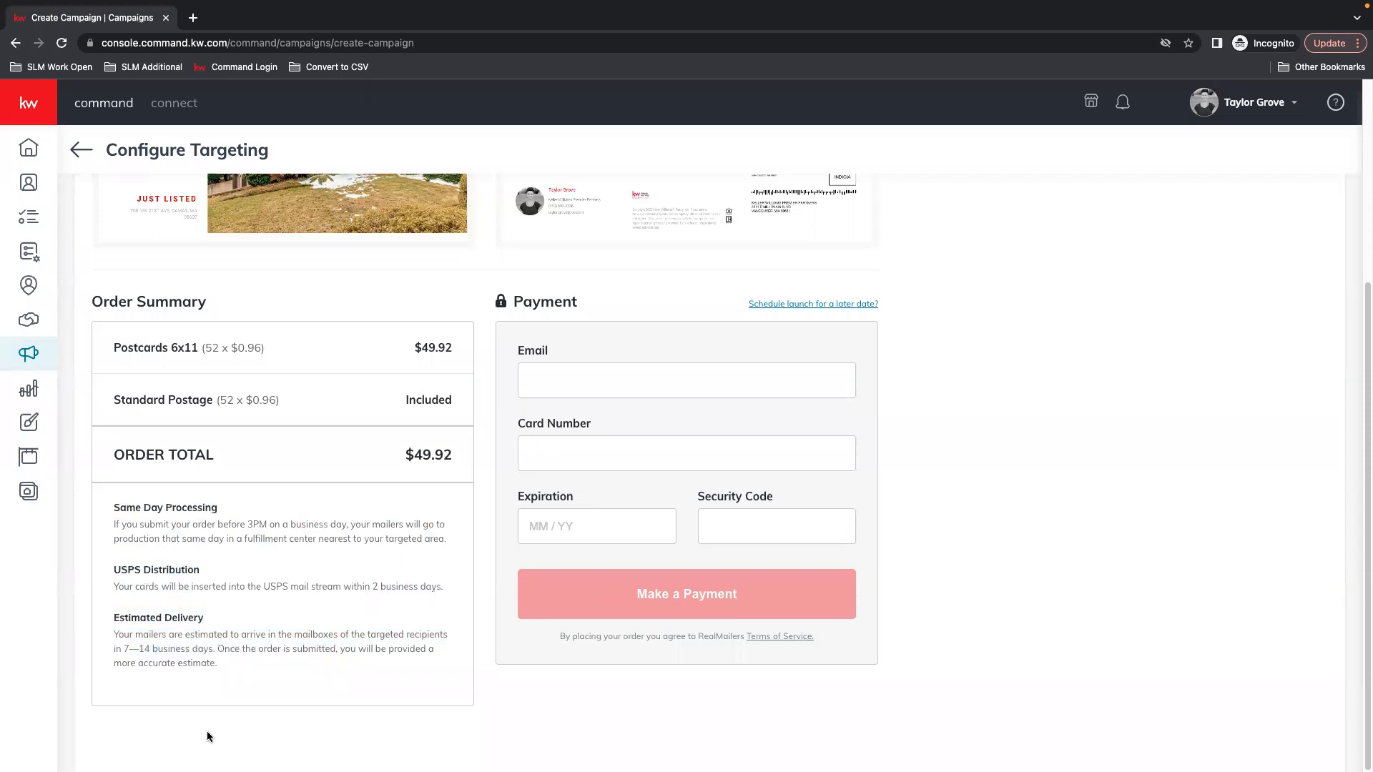
Review the front and back postcard previews and the $49.92 order summary
{"action": "scroll", "coordinate": [243, 594], "scroll_direction": "up", "scroll_amount": 4}
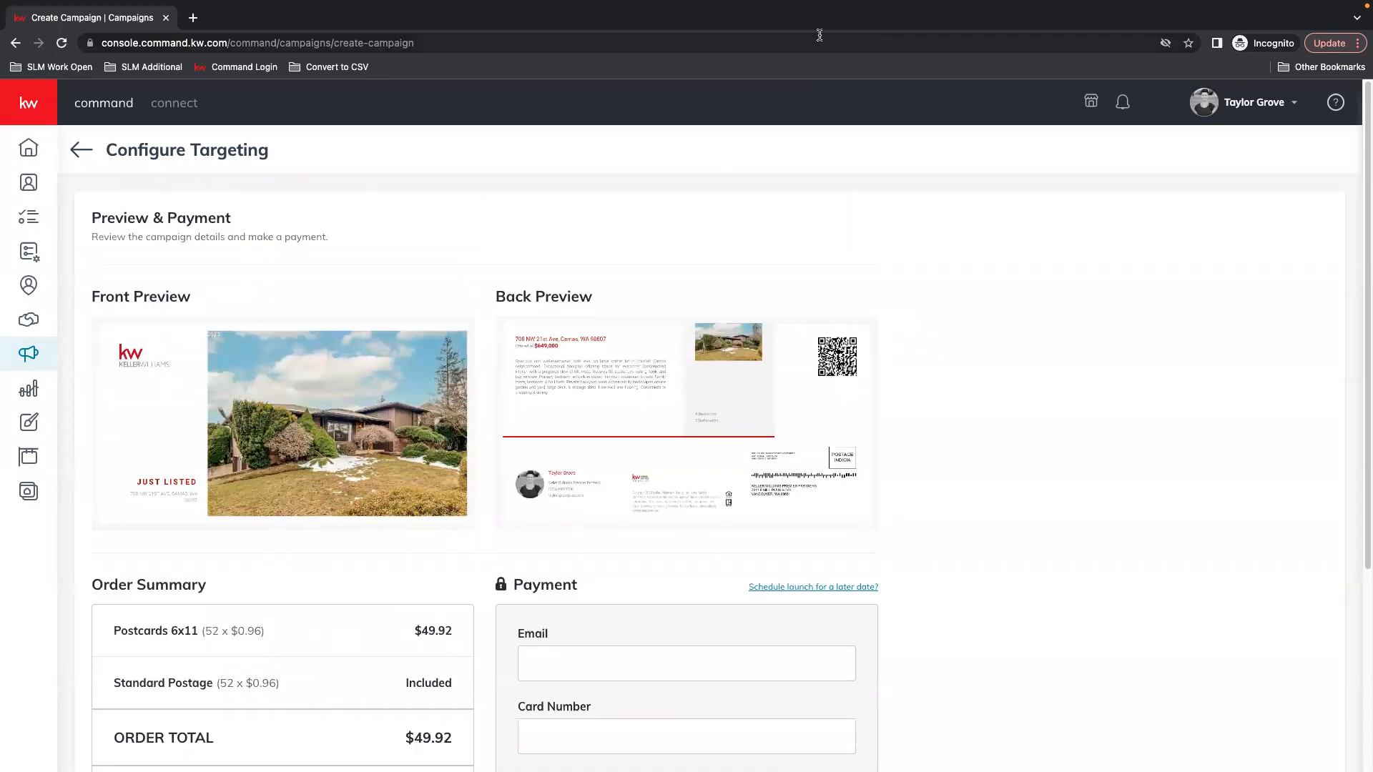
{"action": "scroll", "coordinate": [429, 458], "scroll_direction": "down", "scroll_amount": 1}
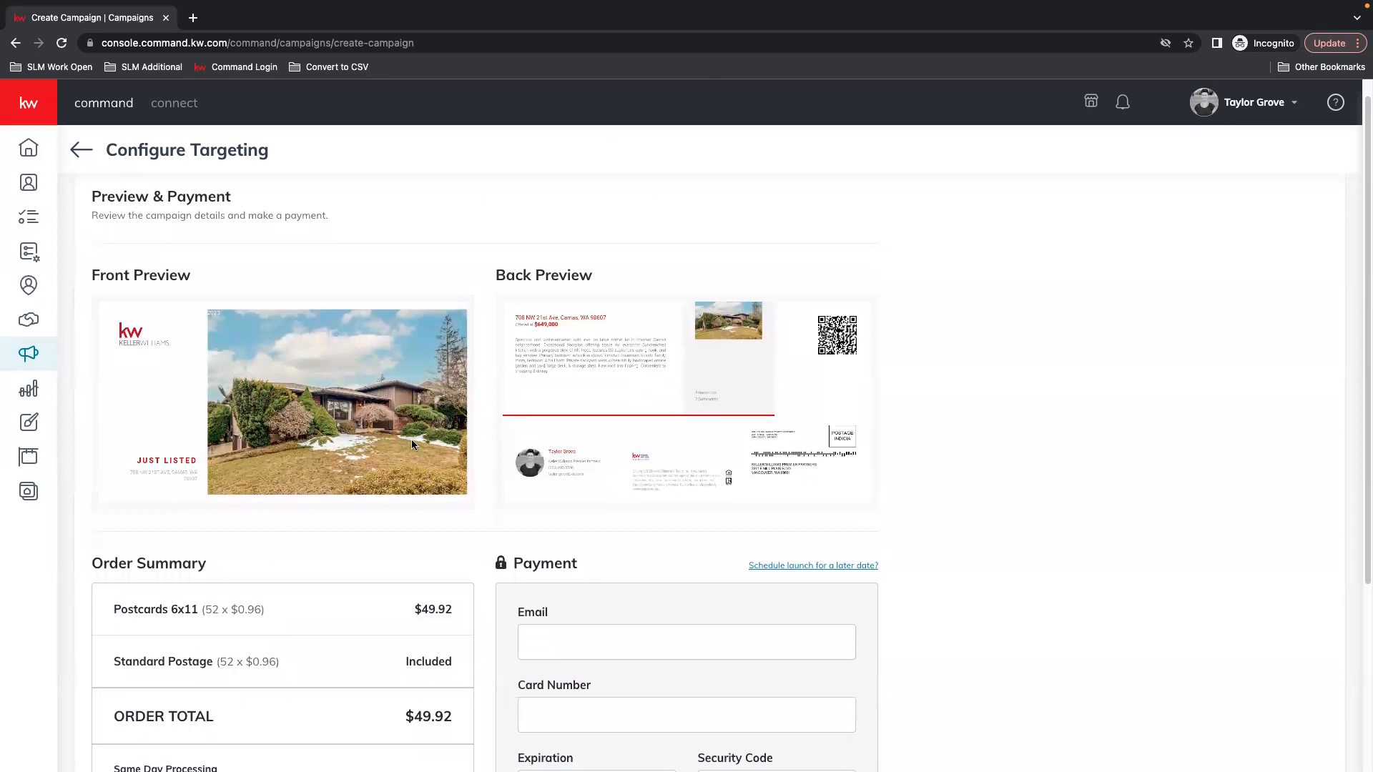
{"action": "scroll", "coordinate": [337, 518], "scroll_direction": "down", "scroll_amount": 4}
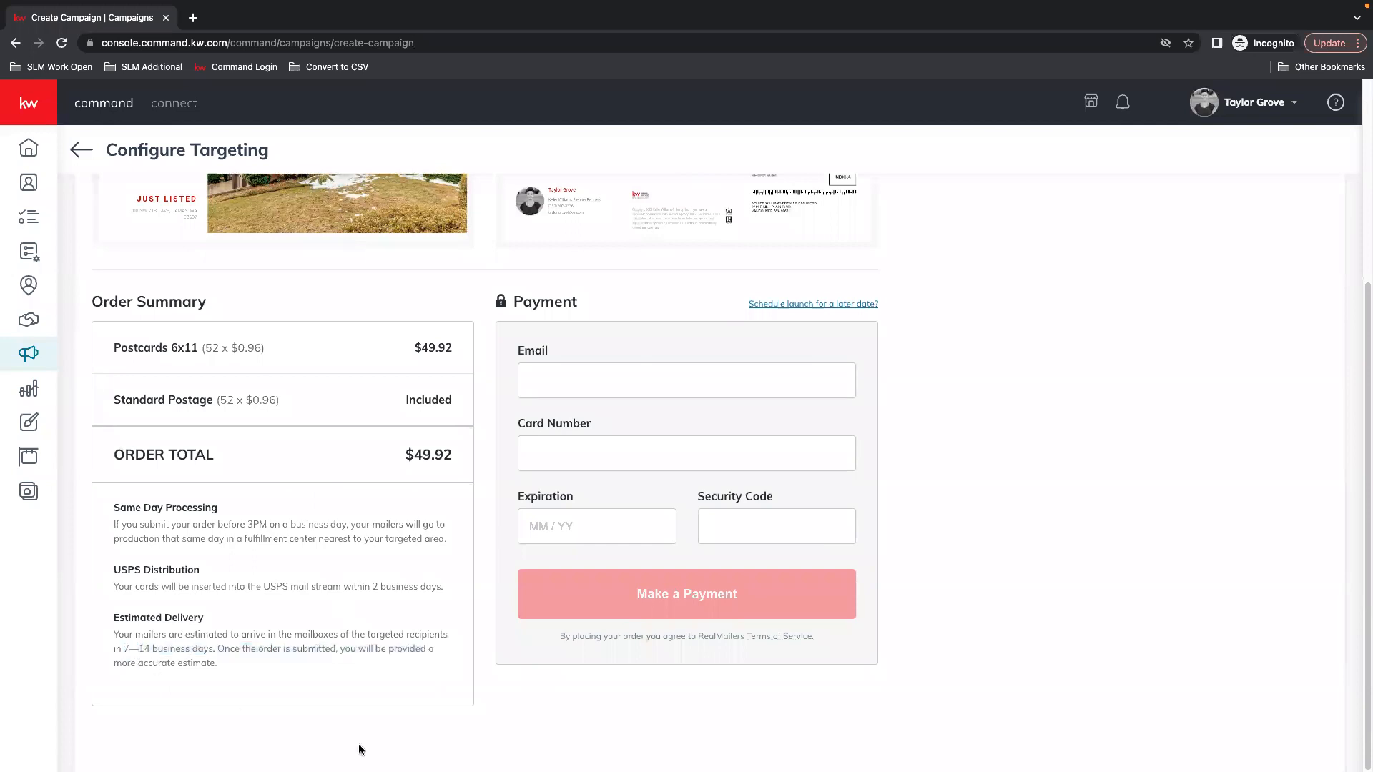
{"action": "scroll", "coordinate": [415, 683], "scroll_direction": "up", "scroll_amount": 1}
{"action": "scroll", "coordinate": [402, 680], "scroll_direction": "up", "scroll_amount": 3}
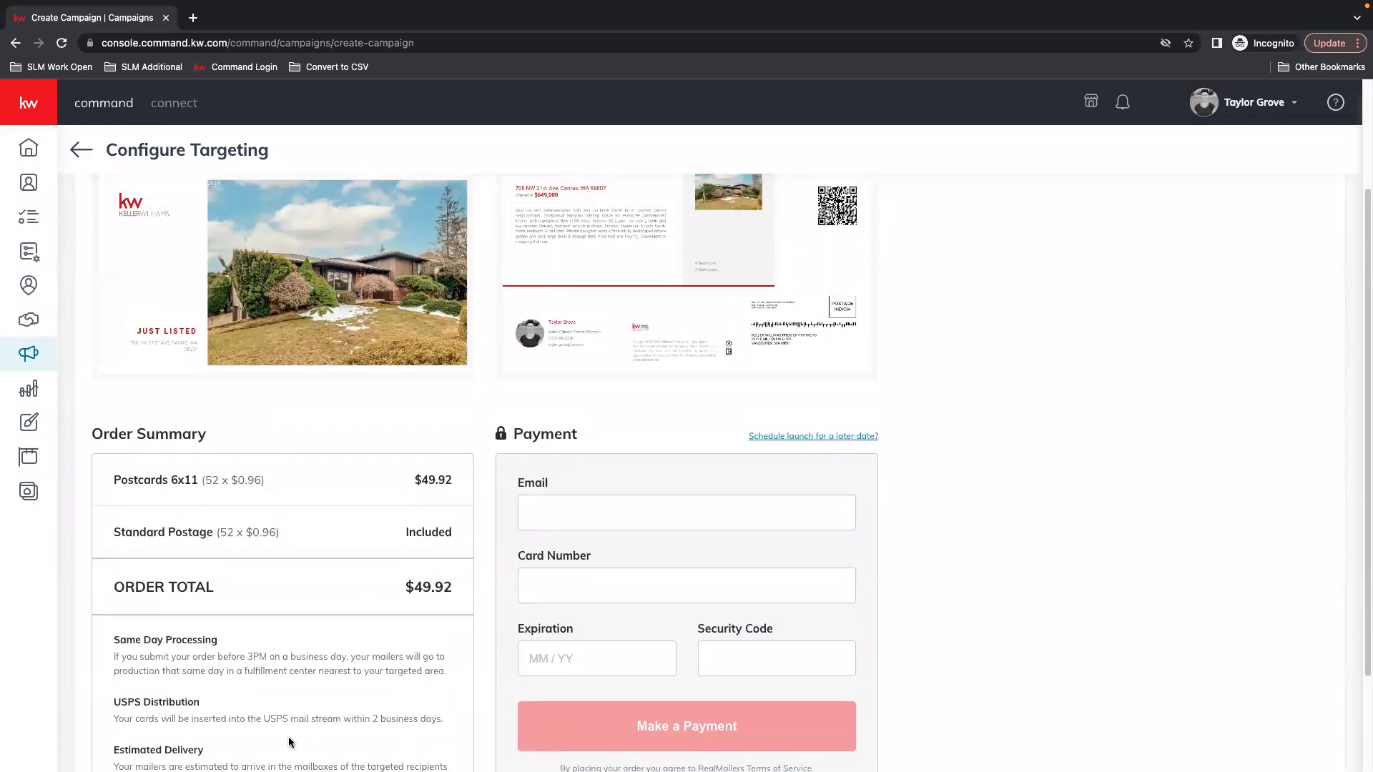
{"action": "scroll", "coordinate": [303, 617], "scroll_direction": "up", "scroll_amount": 4}
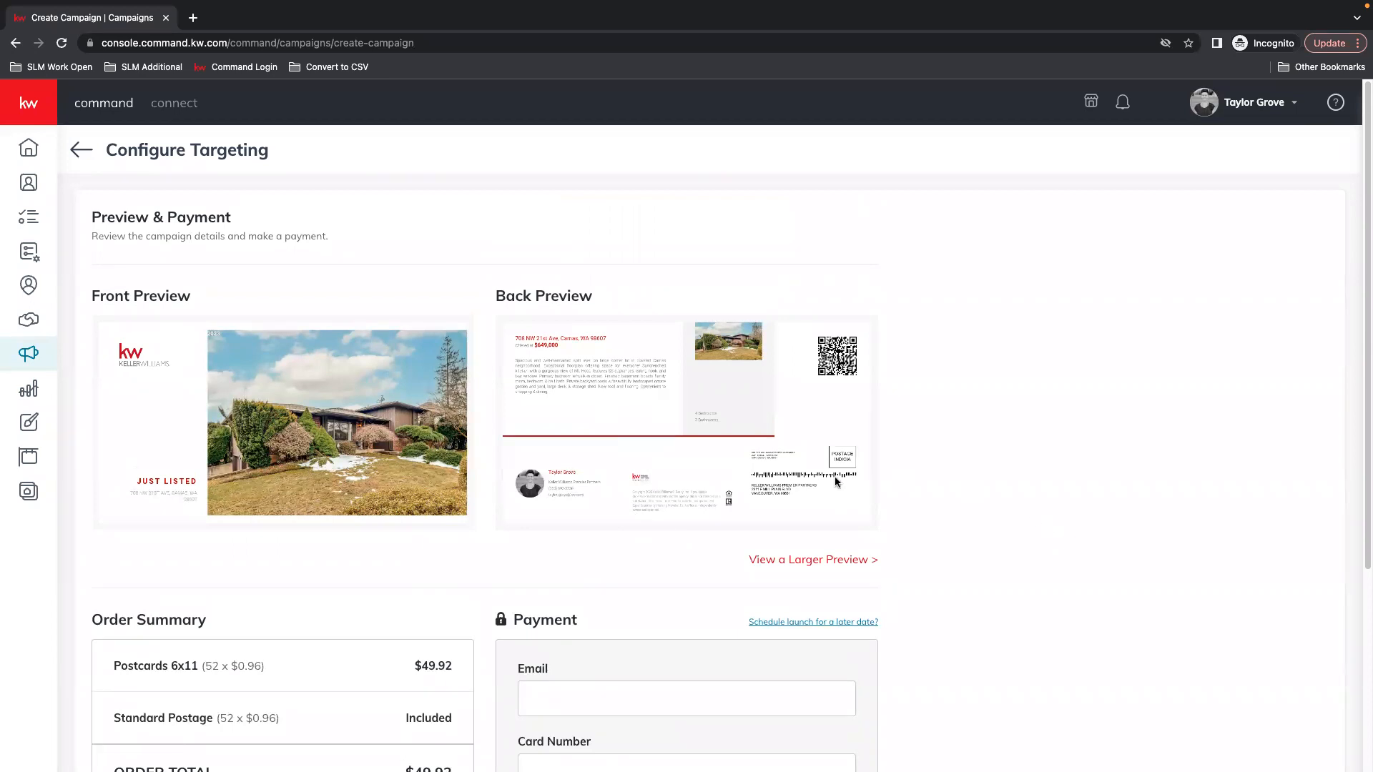
{"action": "scroll", "coordinate": [1014, 525], "scroll_direction": "down", "scroll_amount": 4}
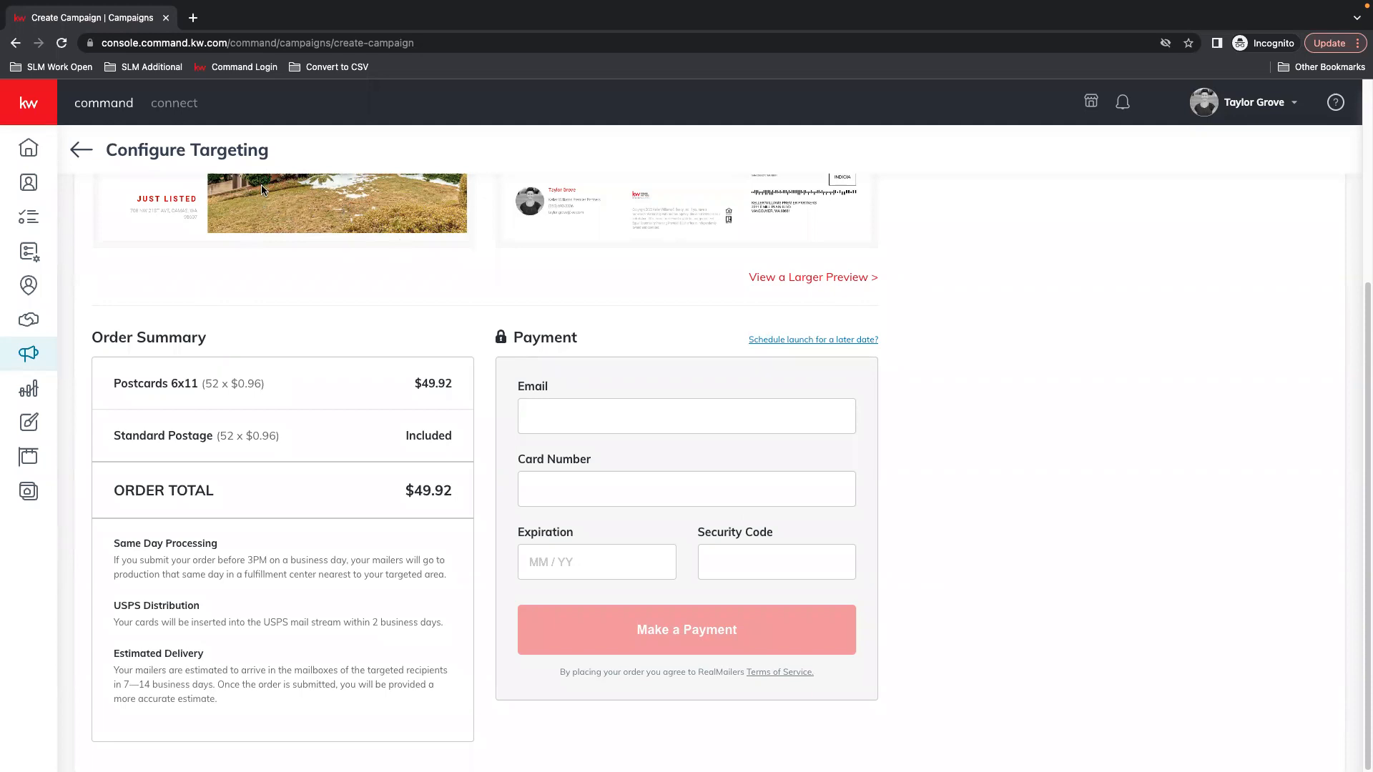
Try scheduling a later launch date, then switch back to sending the campaign right now
{"action": "left_click", "coordinate": [804, 340]}
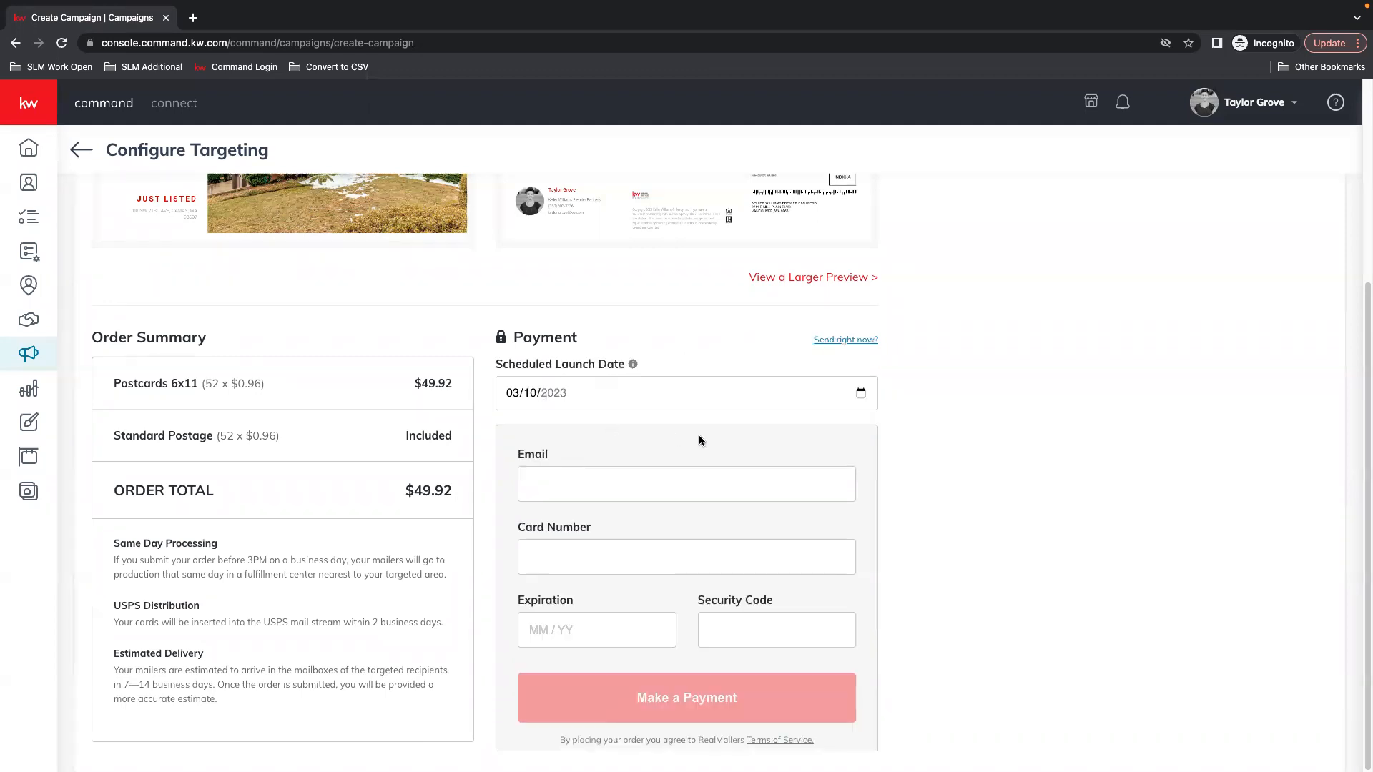
{"action": "left_click", "coordinate": [861, 393]}
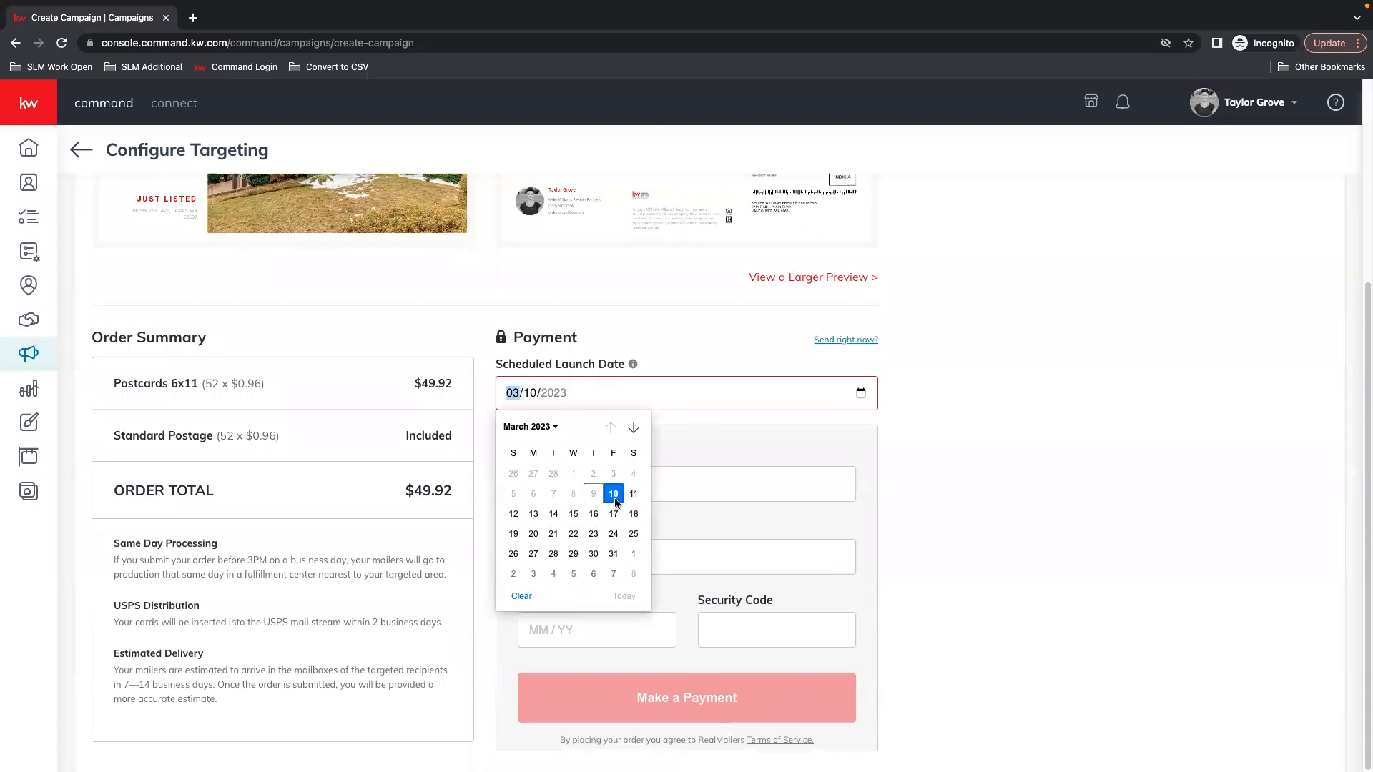
{"action": "left_click", "coordinate": [950, 420]}
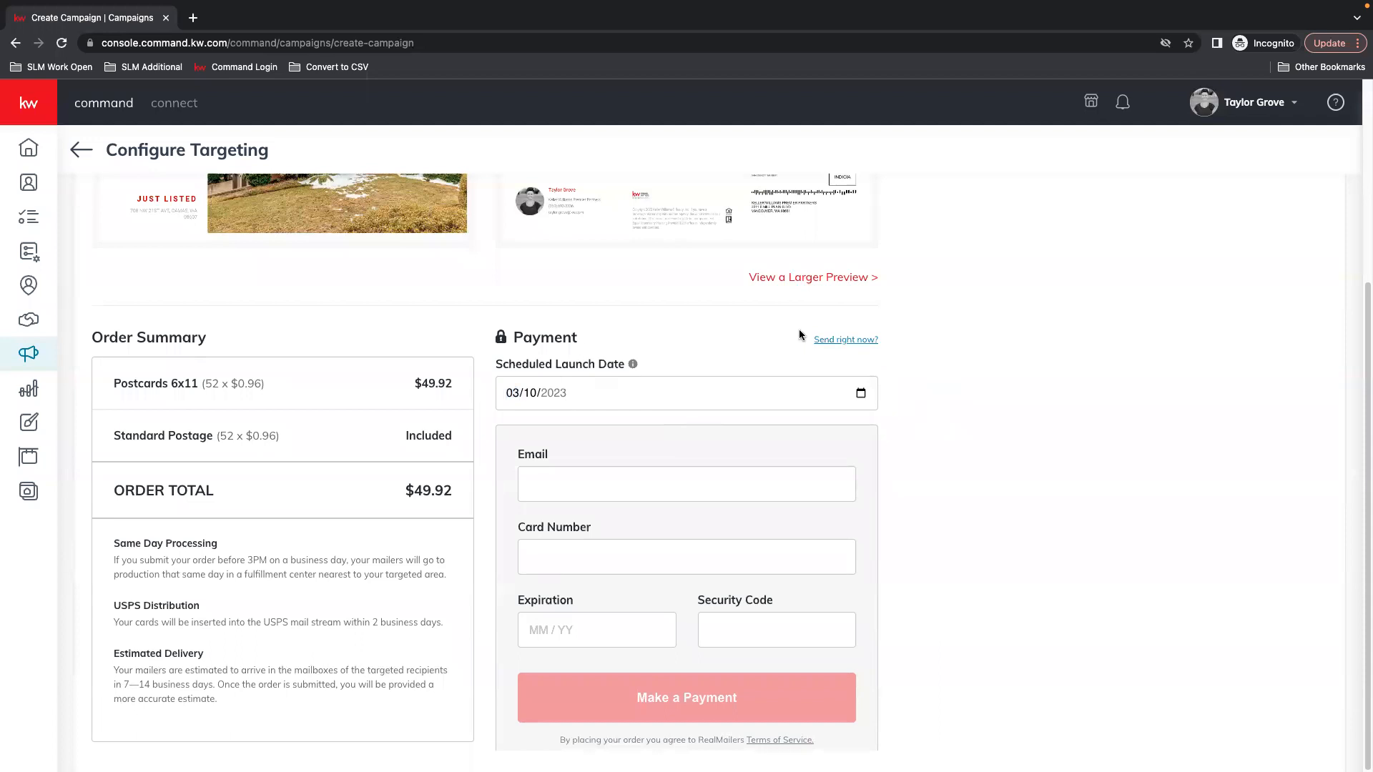
{"action": "left_click", "coordinate": [856, 334]}
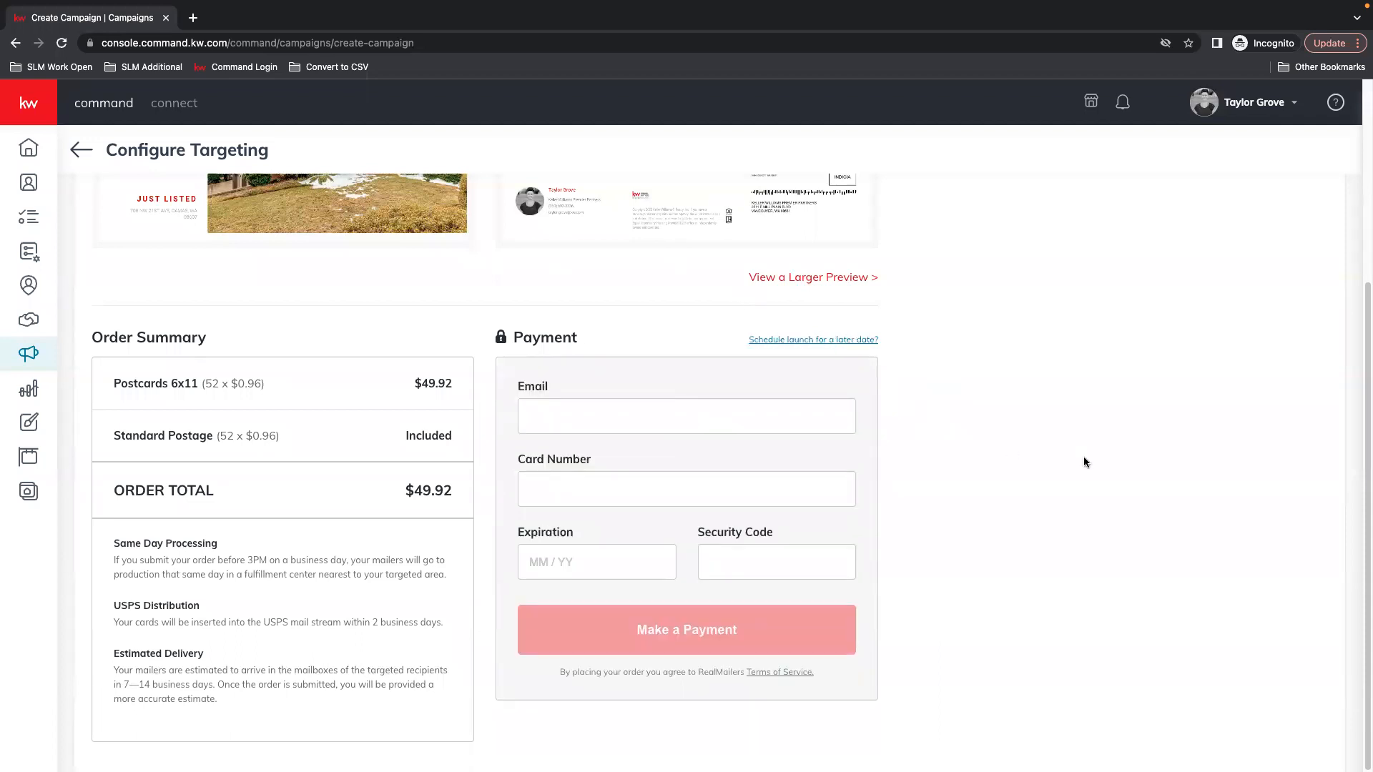
{"action": "scroll", "coordinate": [1061, 472], "scroll_direction": "up", "scroll_amount": 4}
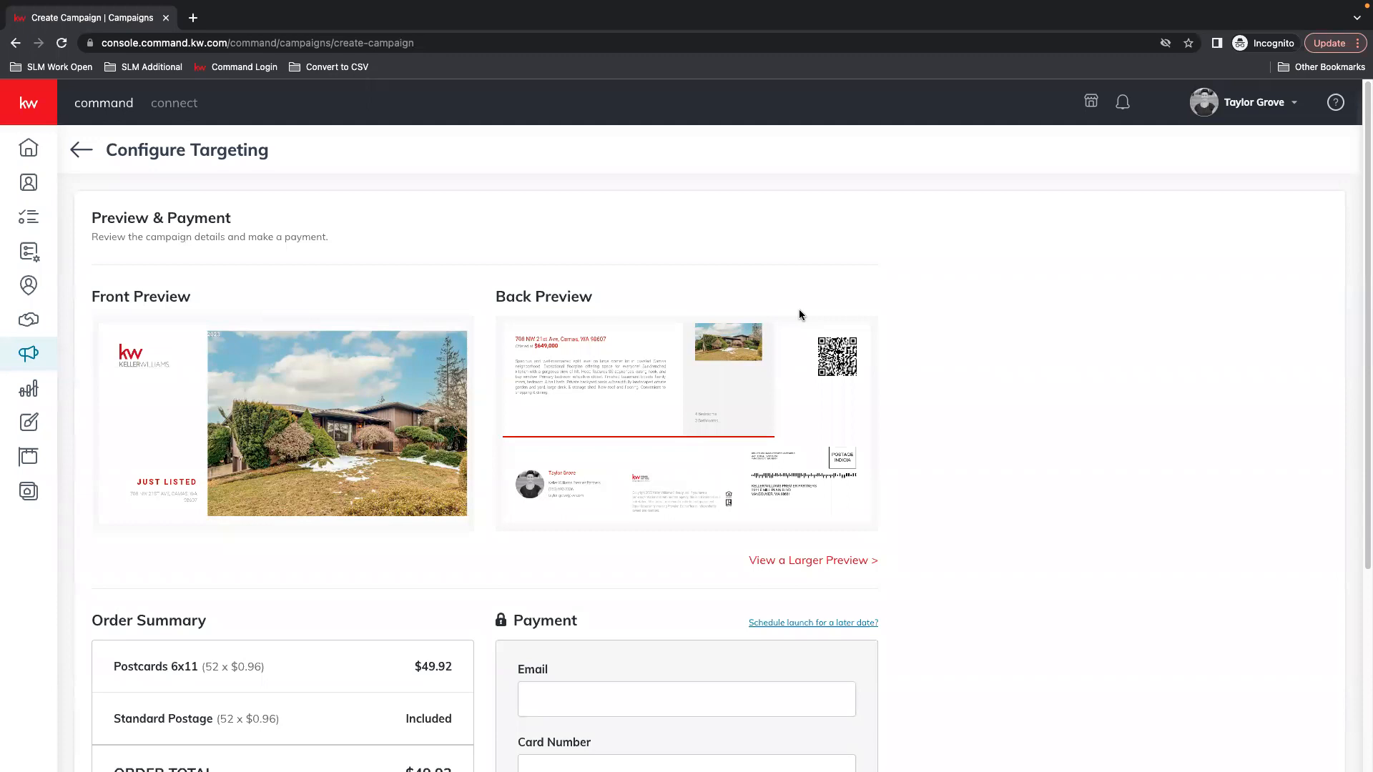
{"action": "left_click", "coordinate": [80, 150]}
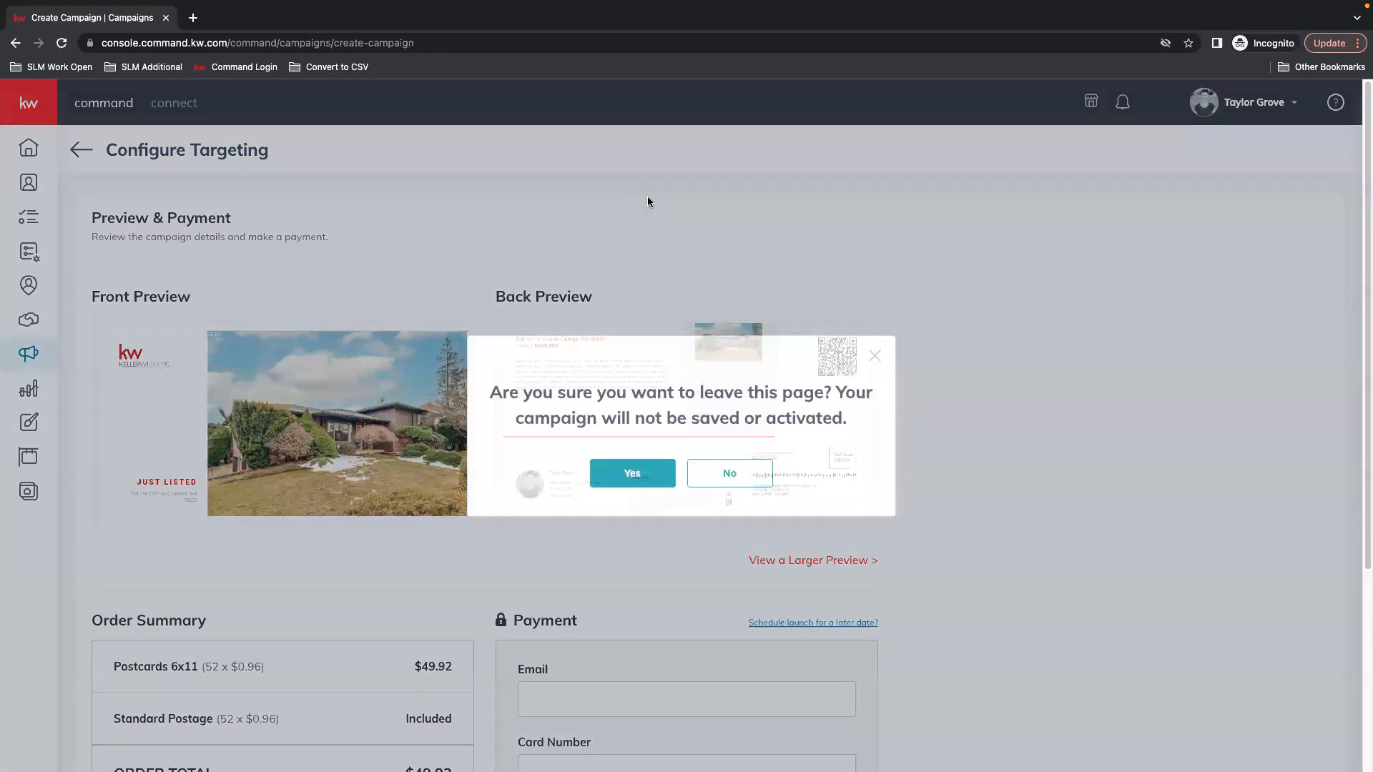
{"action": "left_click", "coordinate": [633, 472]}
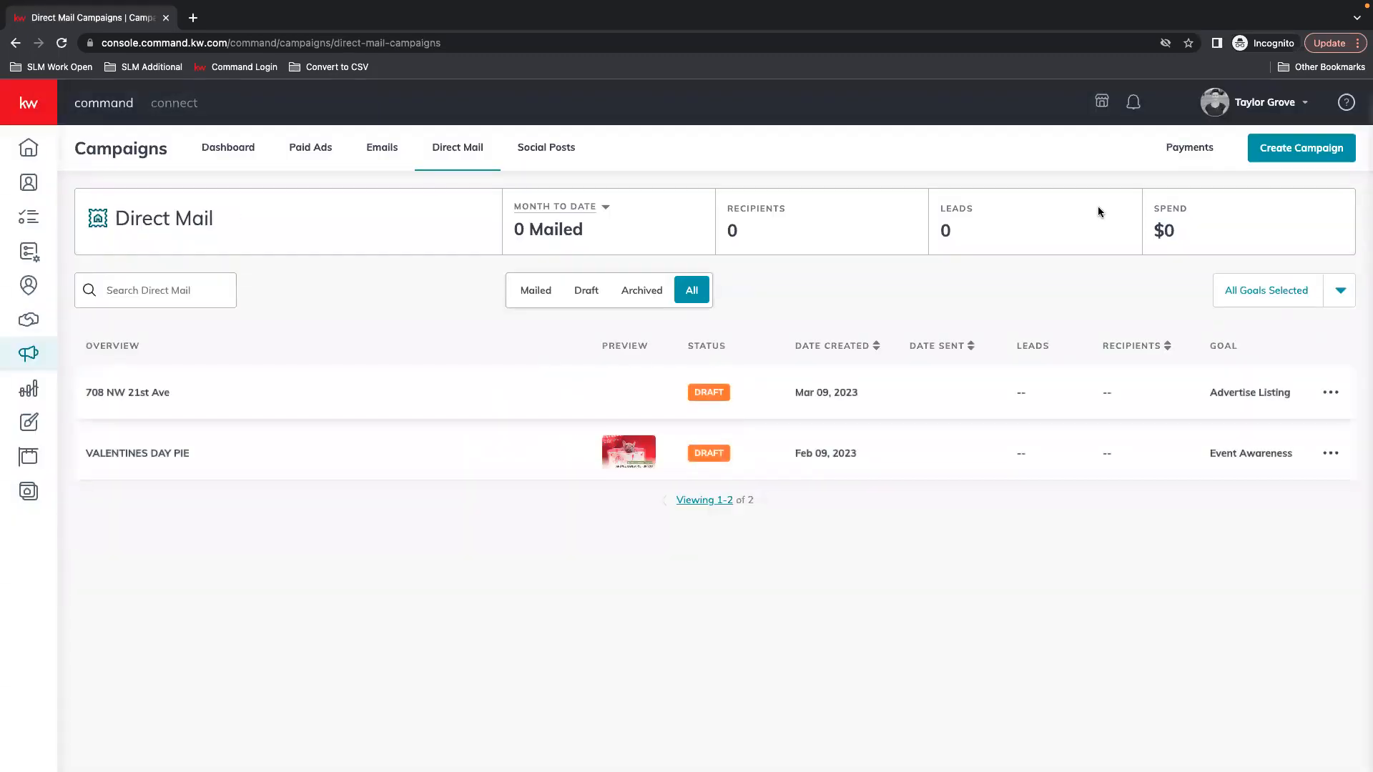
{"action": "left_click", "coordinate": [1302, 147]}
{"action": "left_click", "coordinate": [877, 251]}
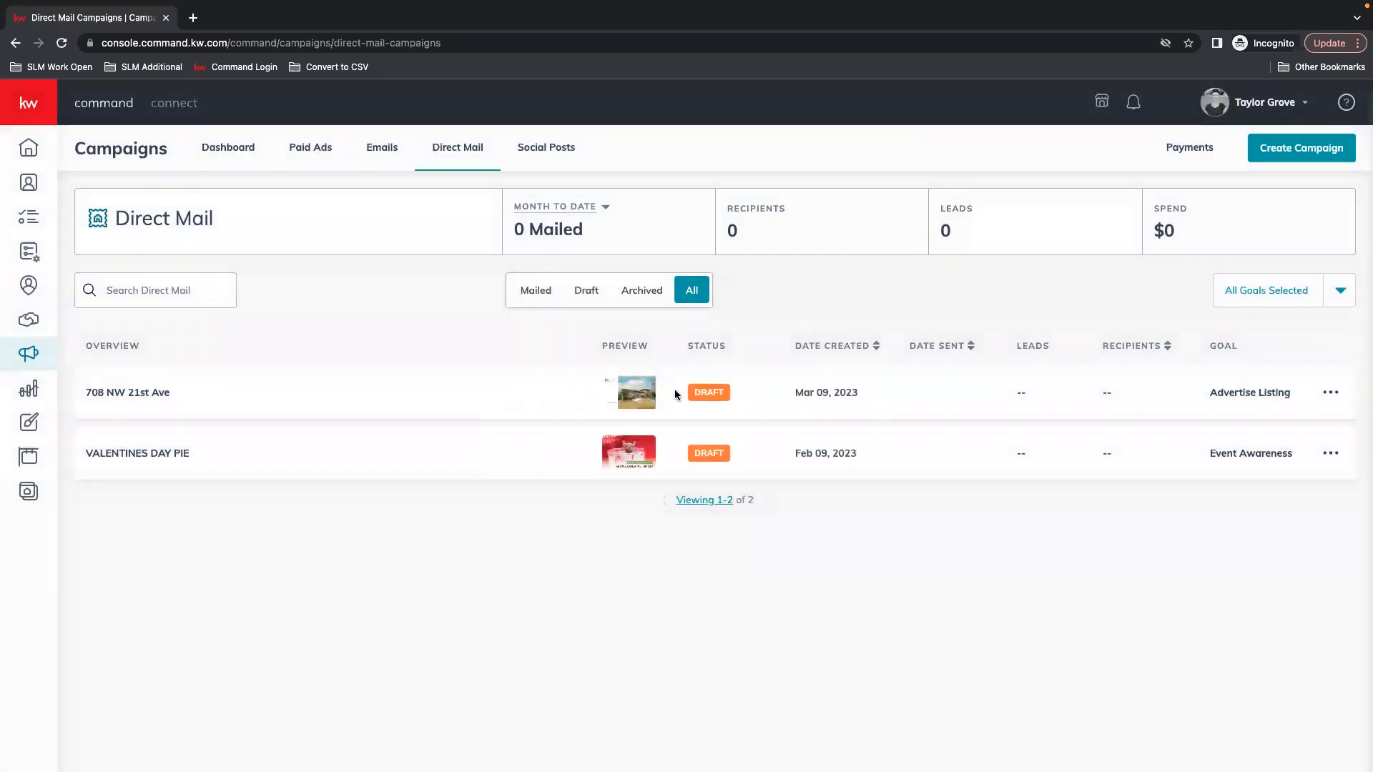
{"action": "left_click", "coordinate": [1331, 392]}
{"action": "left_click", "coordinate": [1251, 362]}
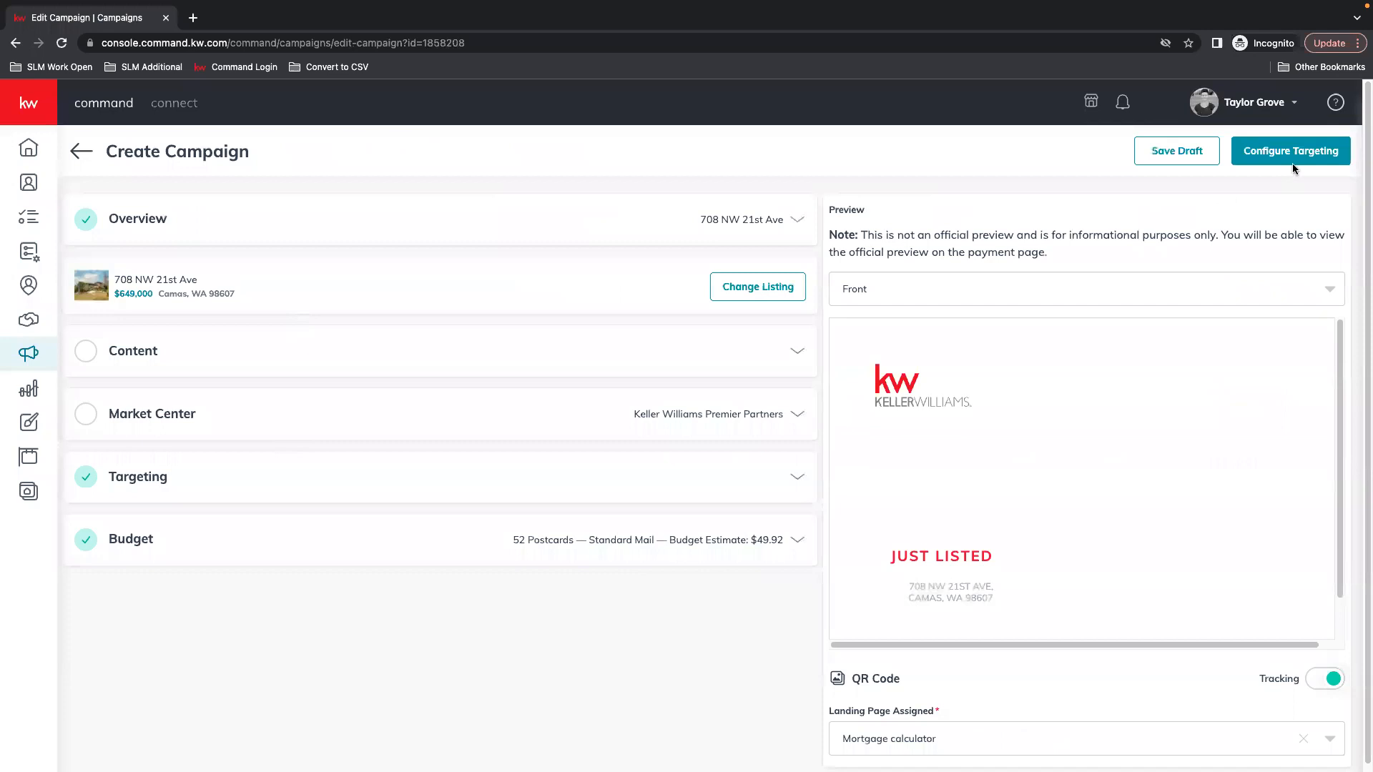
Save the Market Center details, accept the low-resolution image, and confirm creating the campaign
{"action": "left_click", "coordinate": [184, 422]}
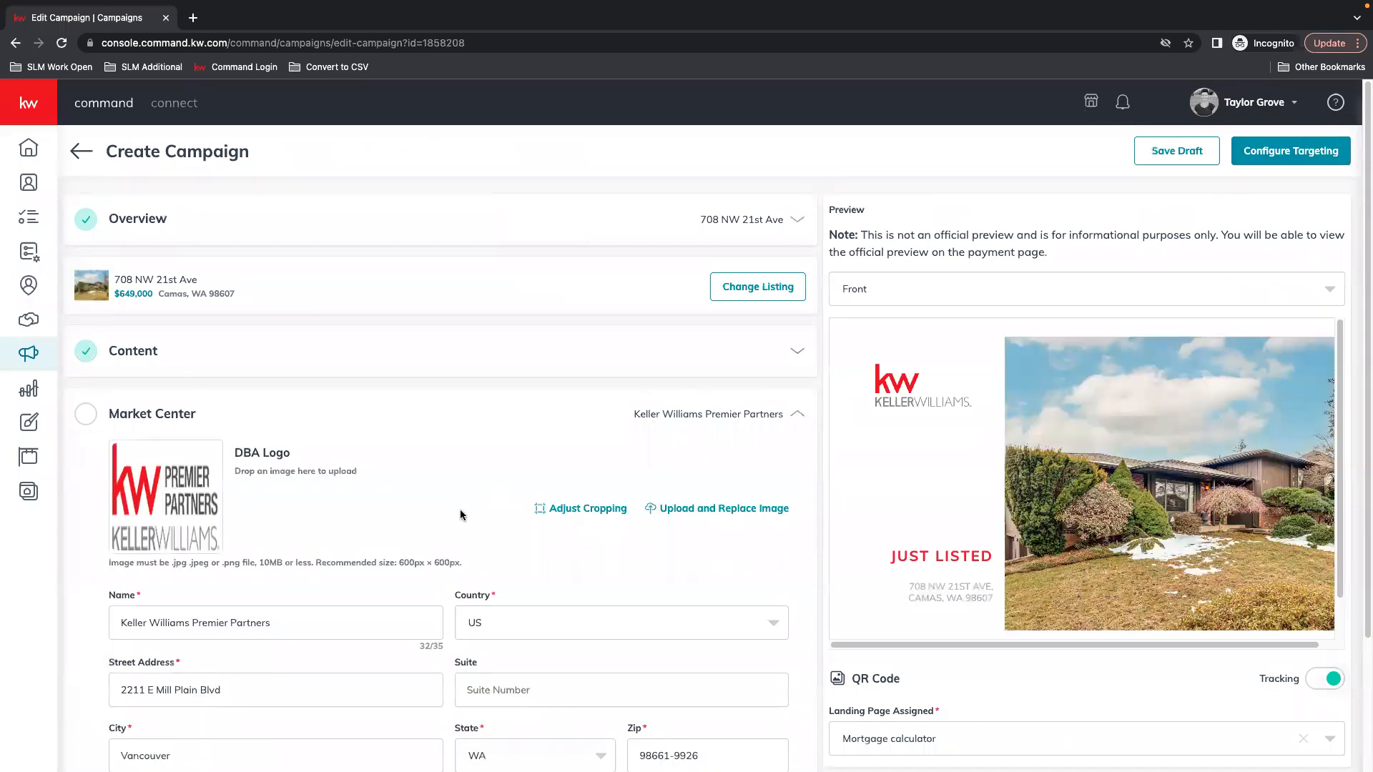
{"action": "scroll", "coordinate": [461, 509], "scroll_direction": "down", "scroll_amount": 2}
{"action": "left_click", "coordinate": [747, 687]}
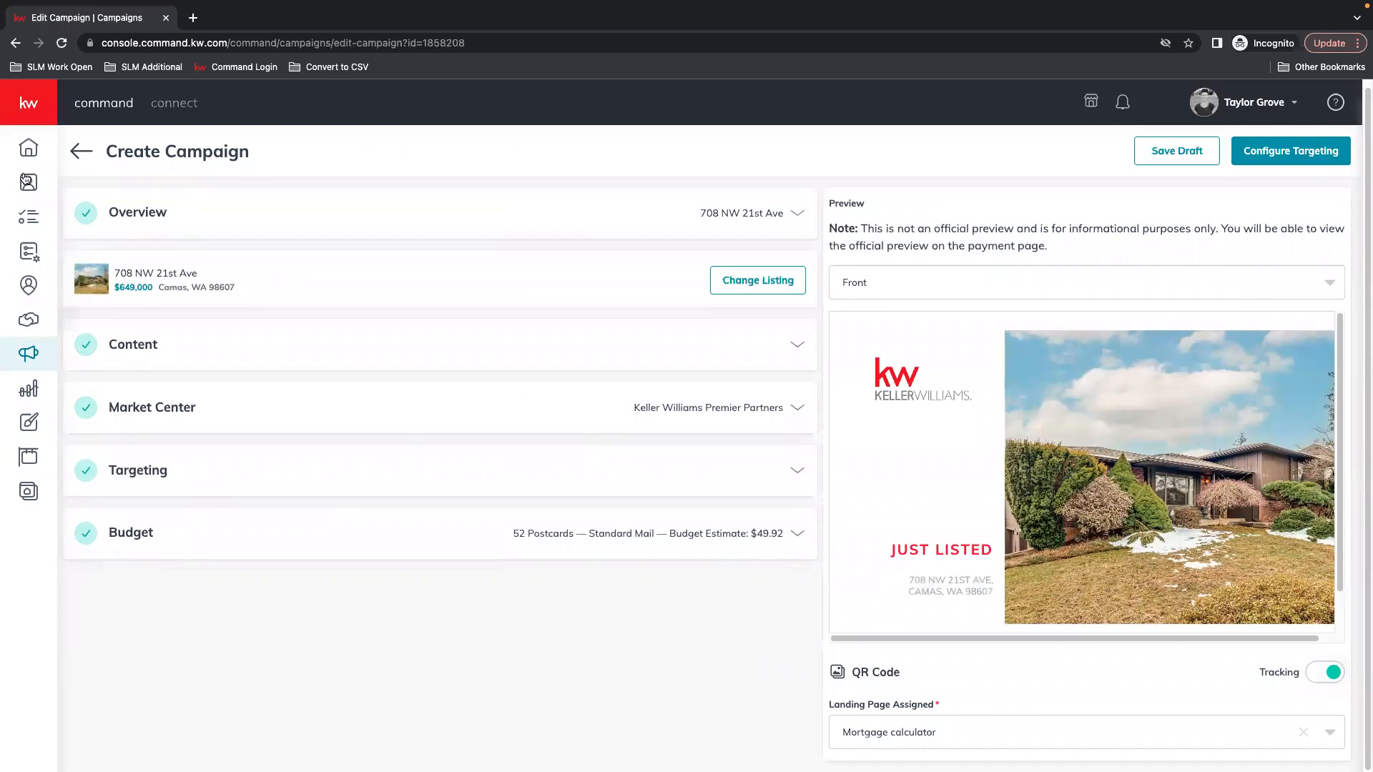
{"action": "left_click", "coordinate": [1291, 151]}
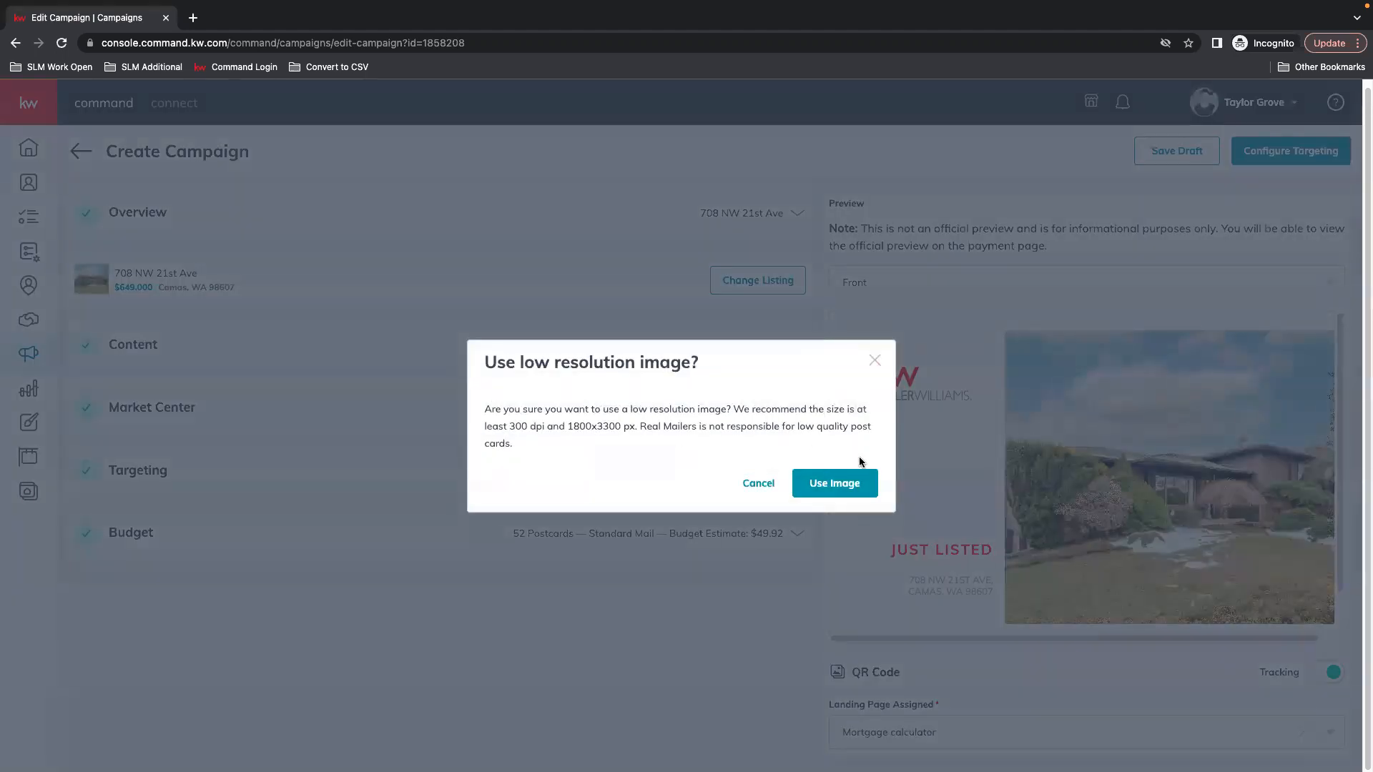
{"action": "left_click", "coordinate": [838, 484]}
{"action": "left_click", "coordinate": [633, 463]}
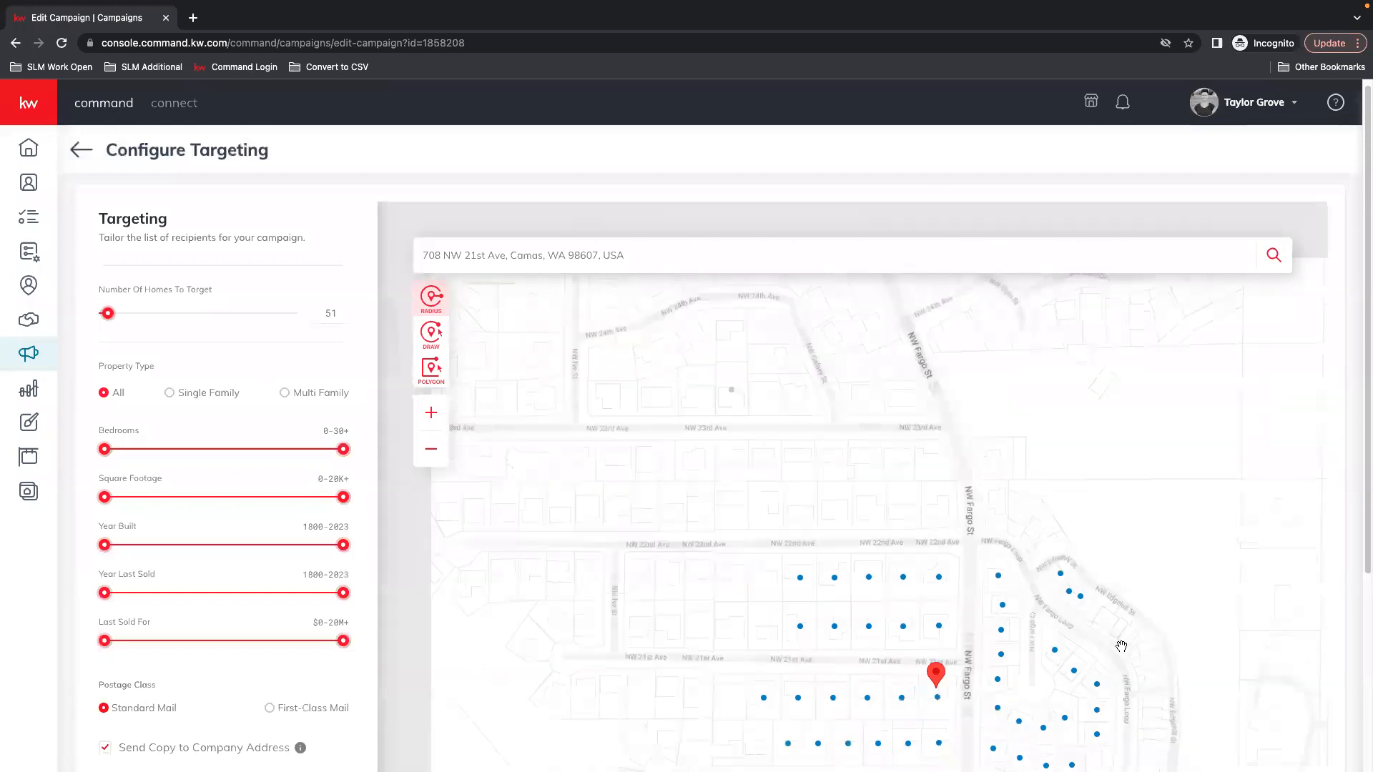
Raise the targeted homes from 51 to 213 and restore the excluded home
{"action": "scroll", "coordinate": [1122, 647], "scroll_direction": "down", "scroll_amount": 2}
{"action": "left_click_drag", "start_coordinate": [1117, 631], "coordinate": [993, 458]}
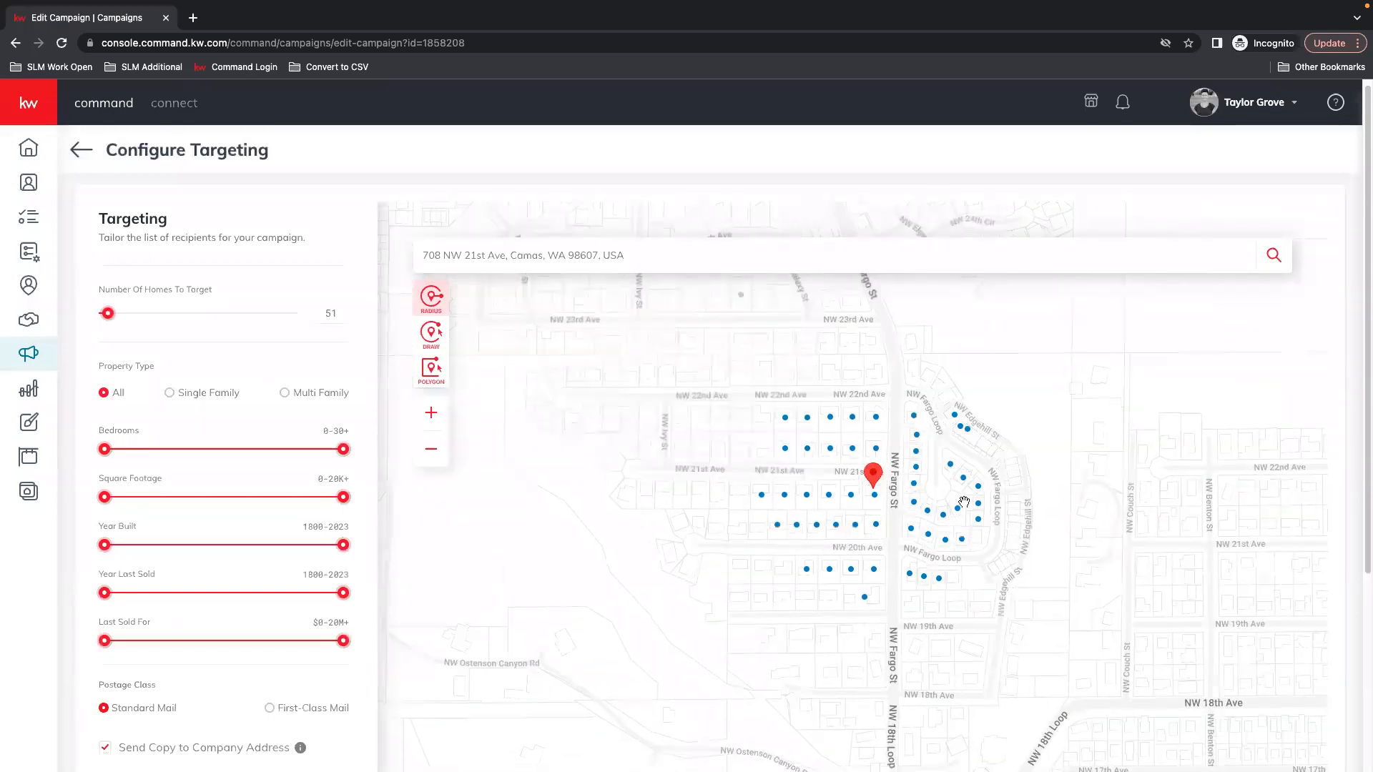
{"action": "scroll", "coordinate": [891, 515], "scroll_direction": "up", "scroll_amount": 2}
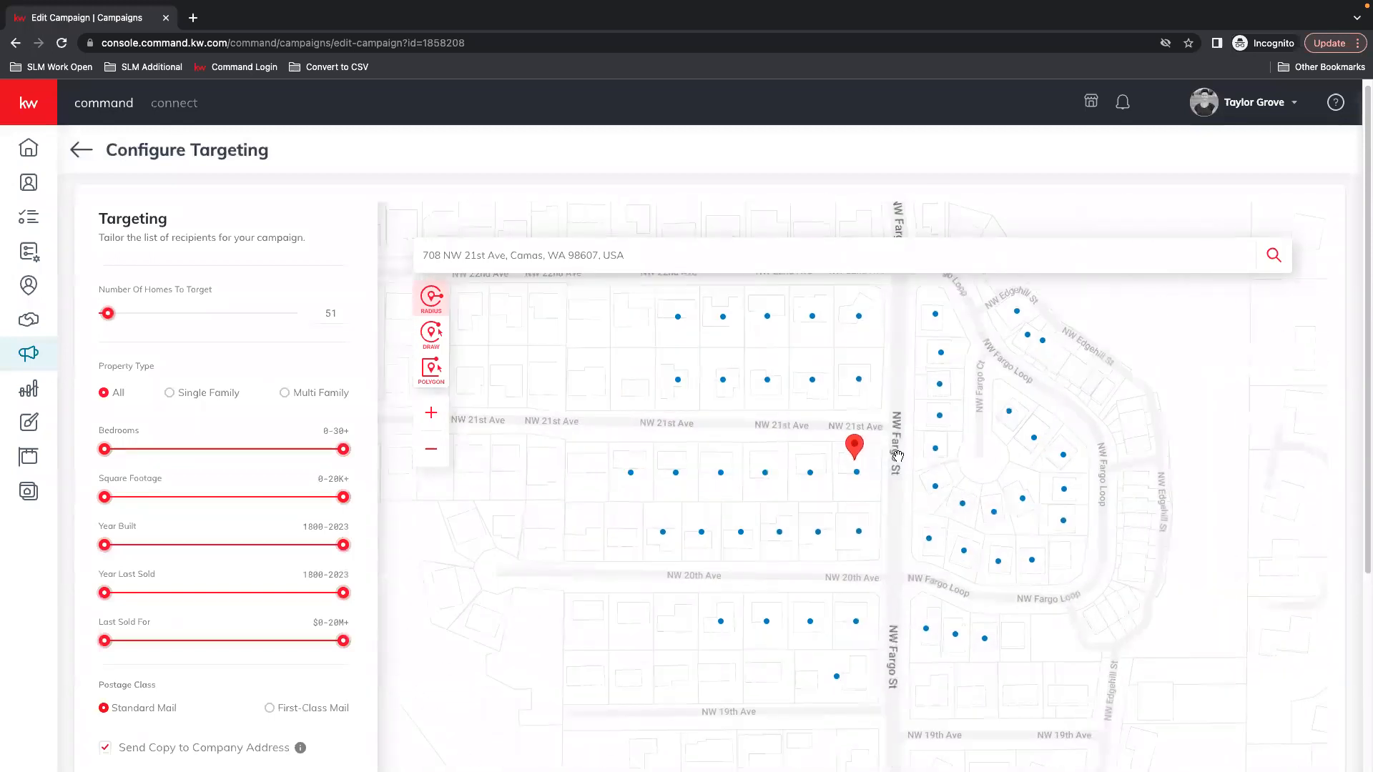
{"action": "left_click_drag", "start_coordinate": [117, 314], "coordinate": [129, 319]}
{"action": "mouse_move", "coordinate": [733, 431]}
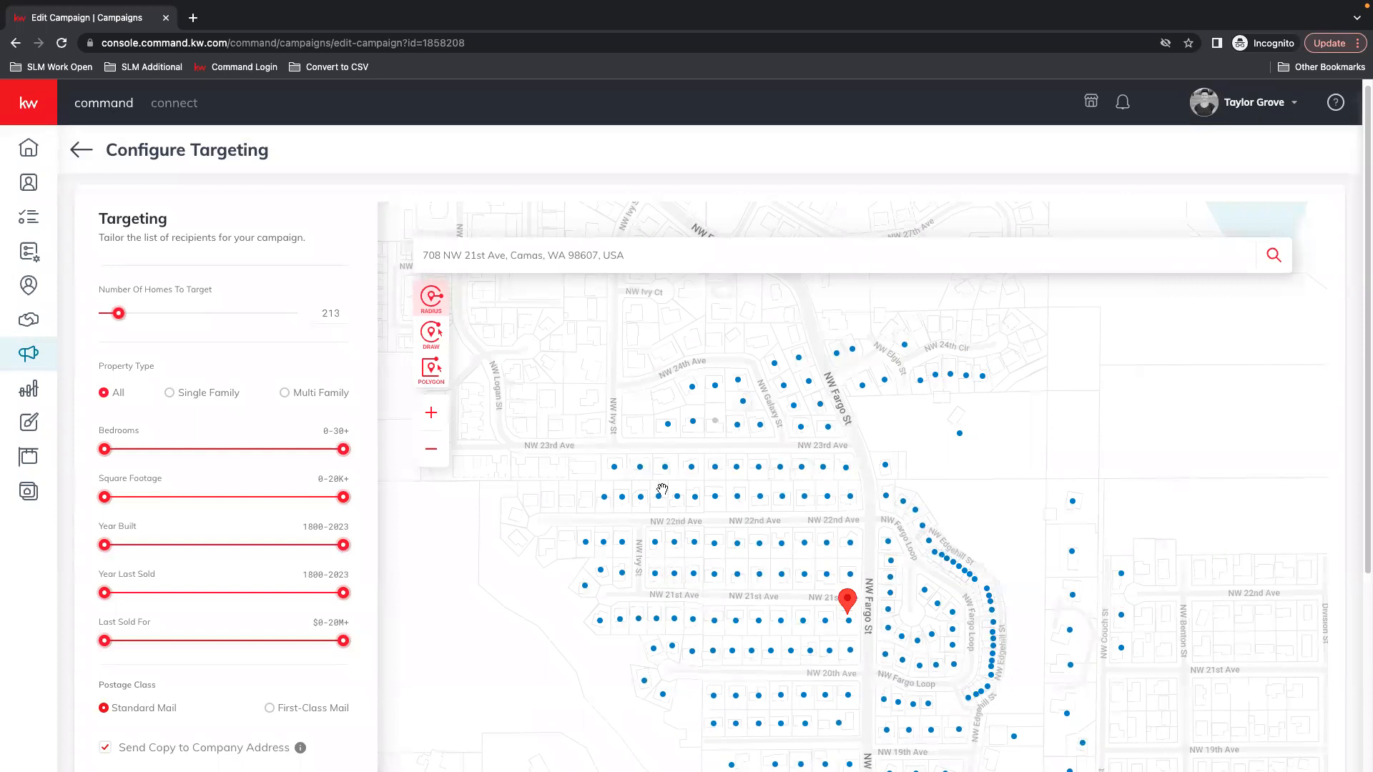
{"action": "left_click", "coordinate": [601, 484]}
Zoom out and pan the map to bring NW 21st Ave and the listing pin into view
{"action": "scroll", "coordinate": [878, 338], "scroll_direction": "up", "scroll_amount": 2}
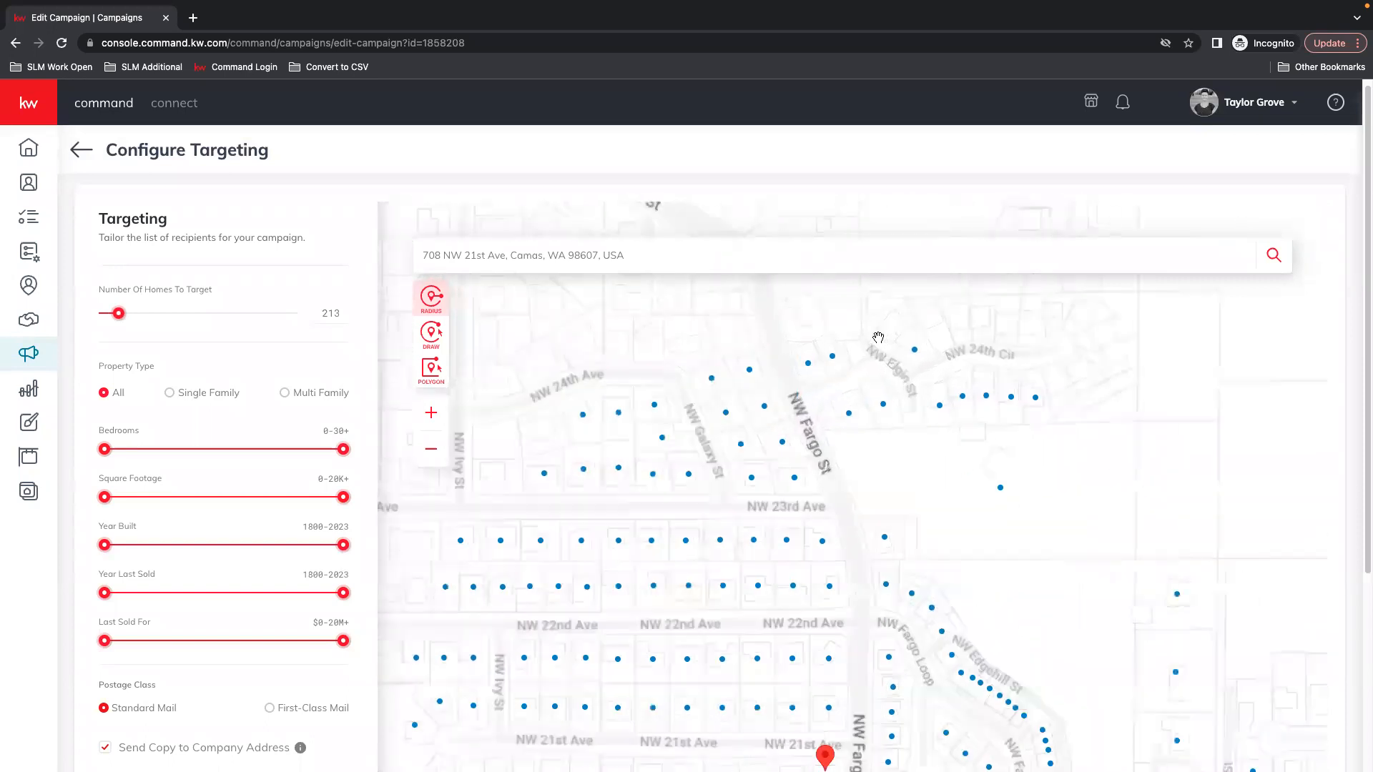
{"action": "scroll", "coordinate": [878, 337], "scroll_direction": "up", "scroll_amount": 1}
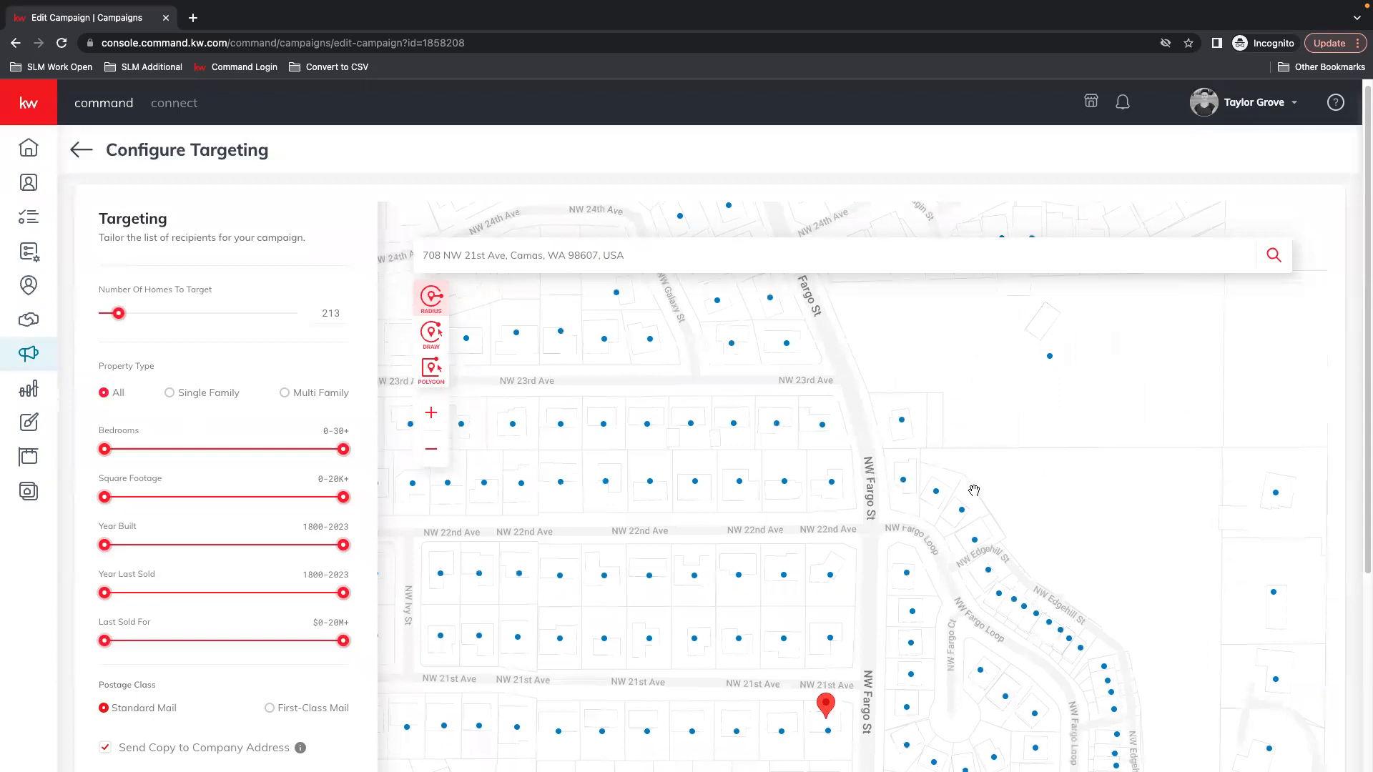
{"action": "left_click_drag", "start_coordinate": [899, 345], "coordinate": [924, 499]}
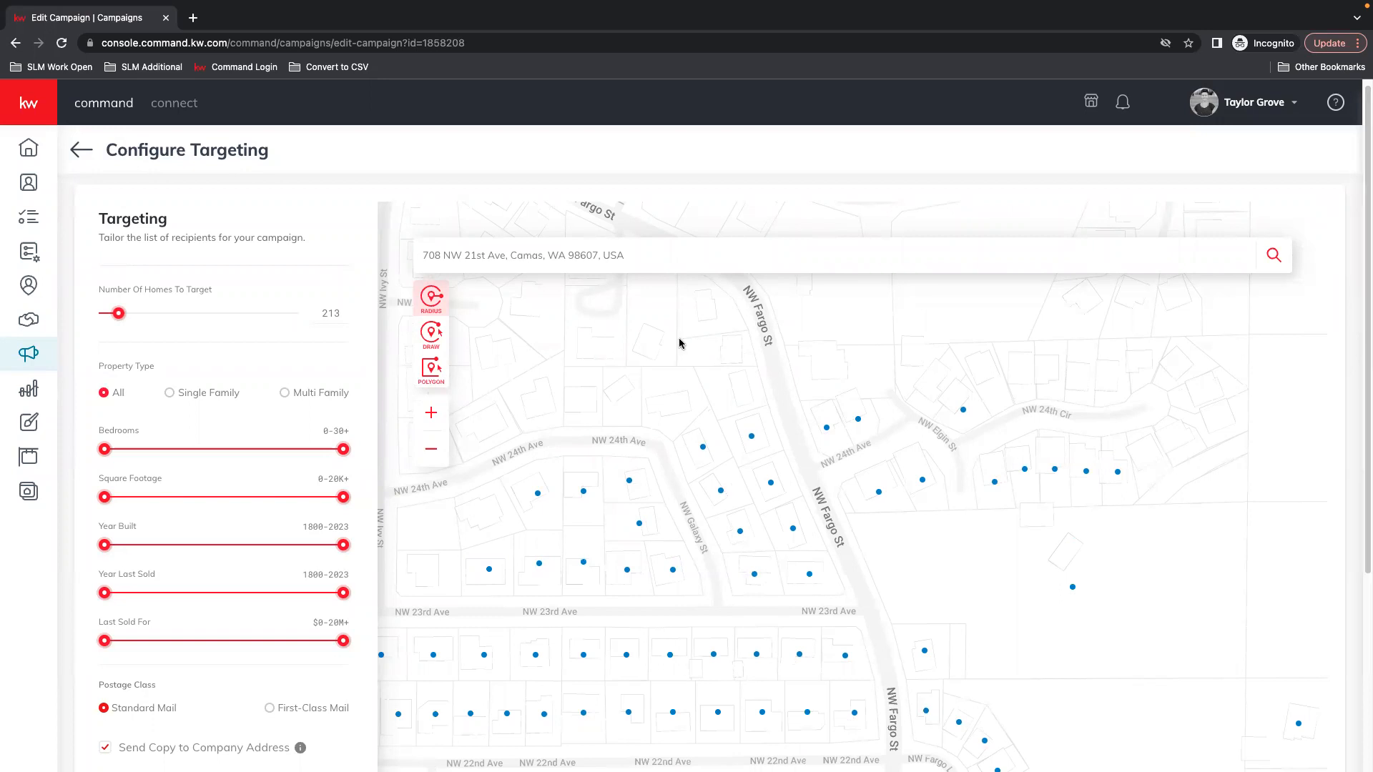
{"action": "left_click_drag", "start_coordinate": [939, 614], "coordinate": [970, 440]}
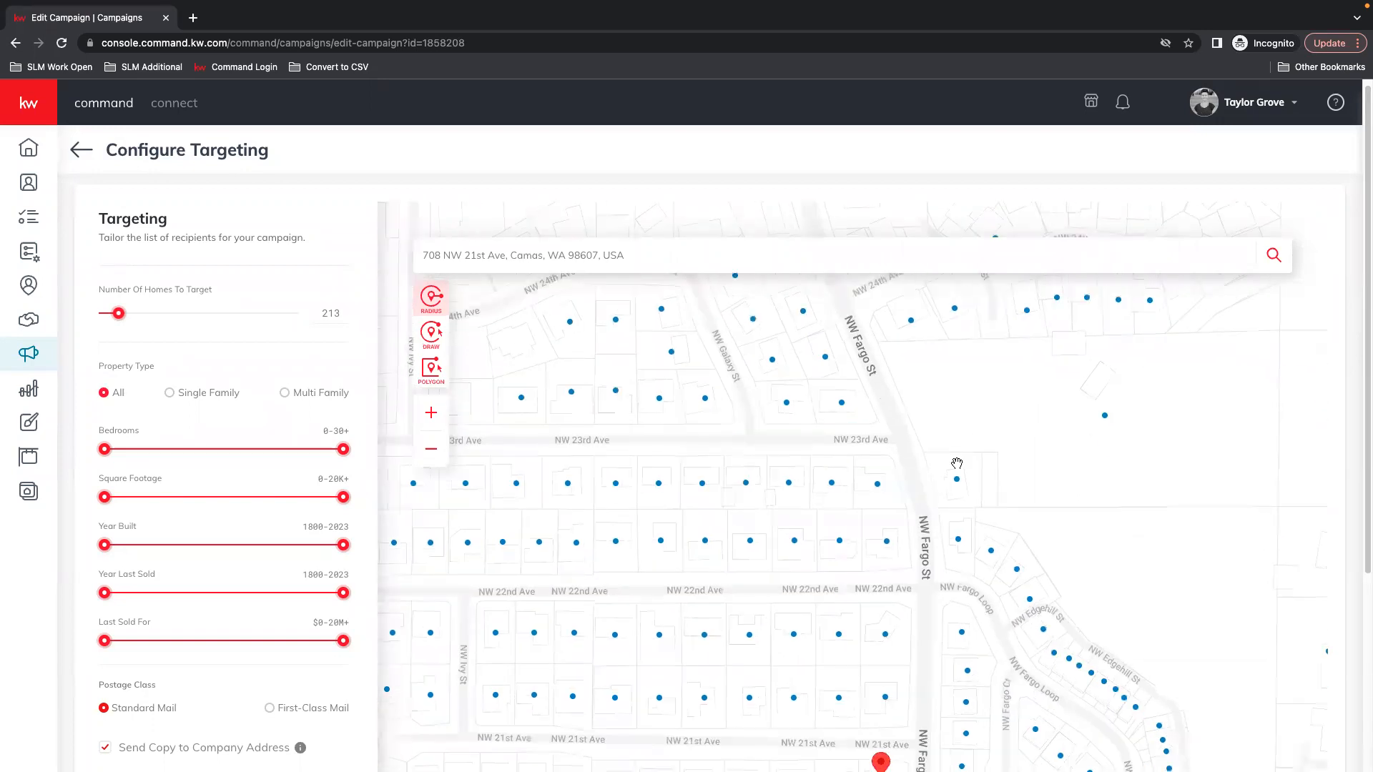
{"action": "left_click", "coordinate": [431, 449]}
{"action": "left_click_drag", "start_coordinate": [987, 609], "coordinate": [977, 469]}
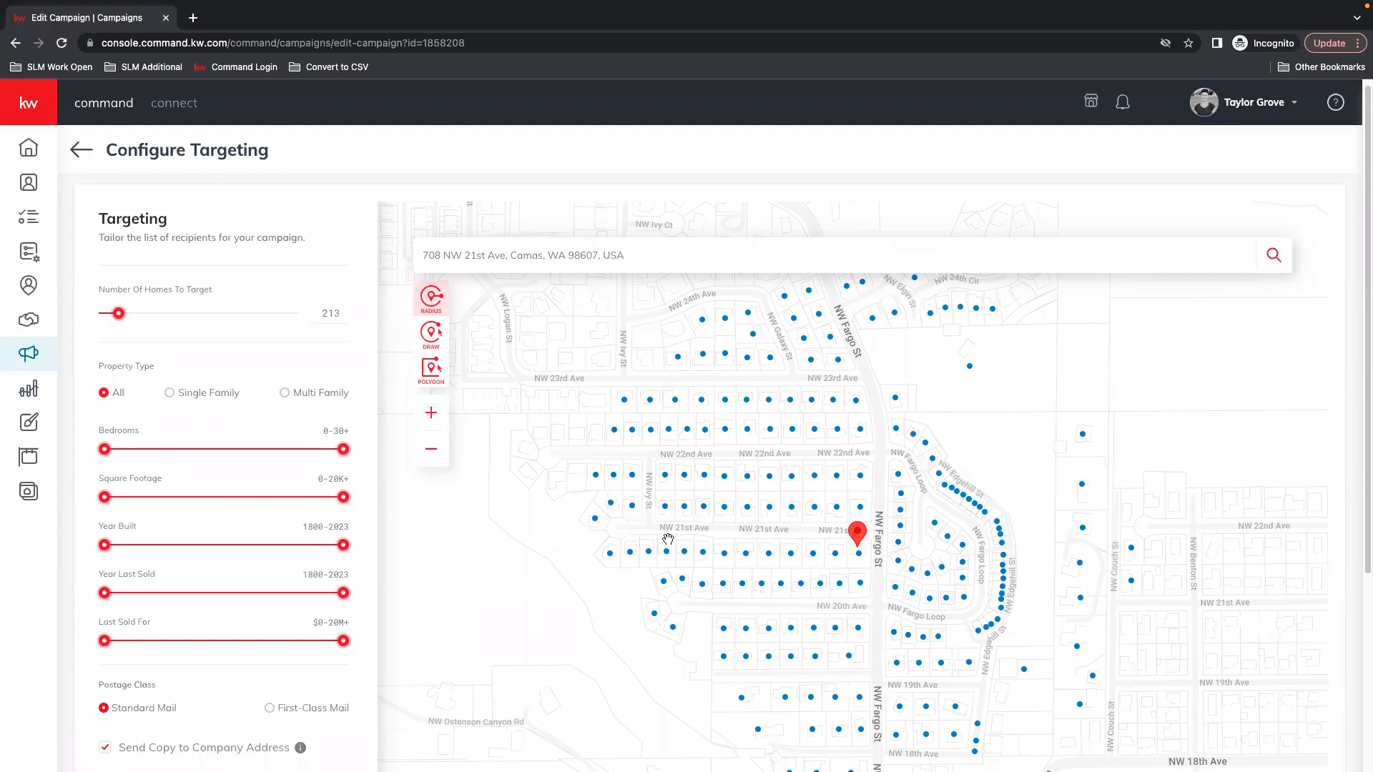
Pan around the listing to inspect targeted homes near NW 18th and NW 22nd Ave
{"action": "scroll", "coordinate": [886, 577], "scroll_direction": "down", "scroll_amount": 3}
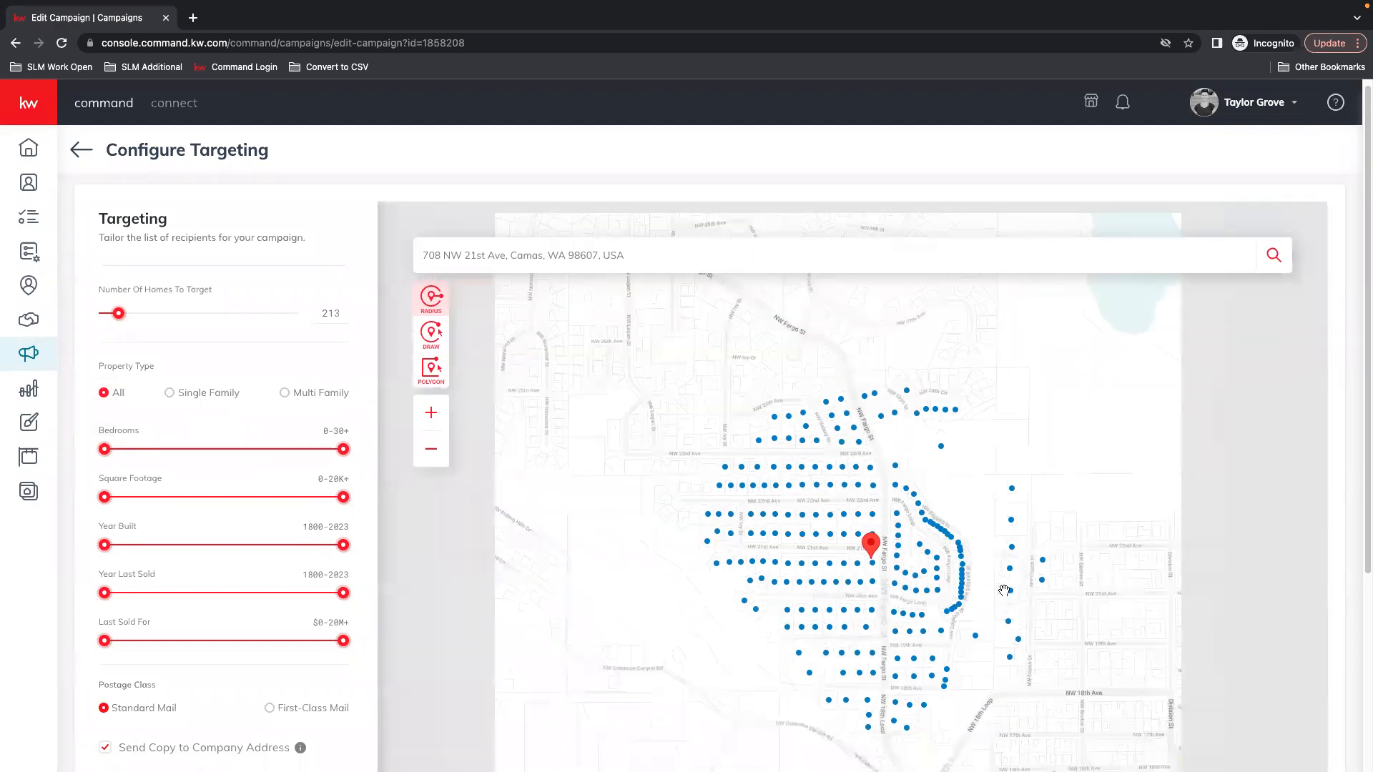
{"action": "scroll", "coordinate": [851, 526], "scroll_direction": "up", "scroll_amount": 2}
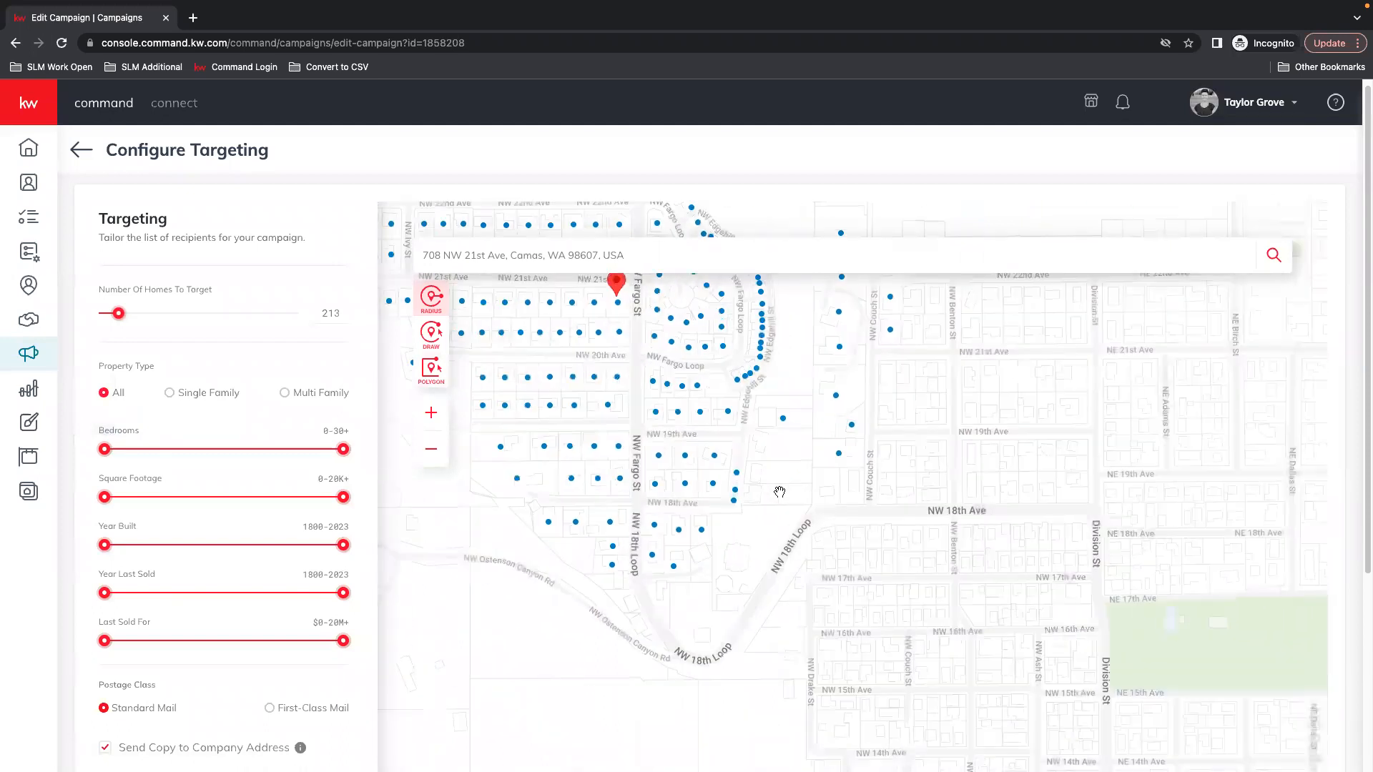
{"action": "left_click_drag", "start_coordinate": [873, 540], "coordinate": [883, 556]}
{"action": "left_click_drag", "start_coordinate": [953, 422], "coordinate": [959, 496]}
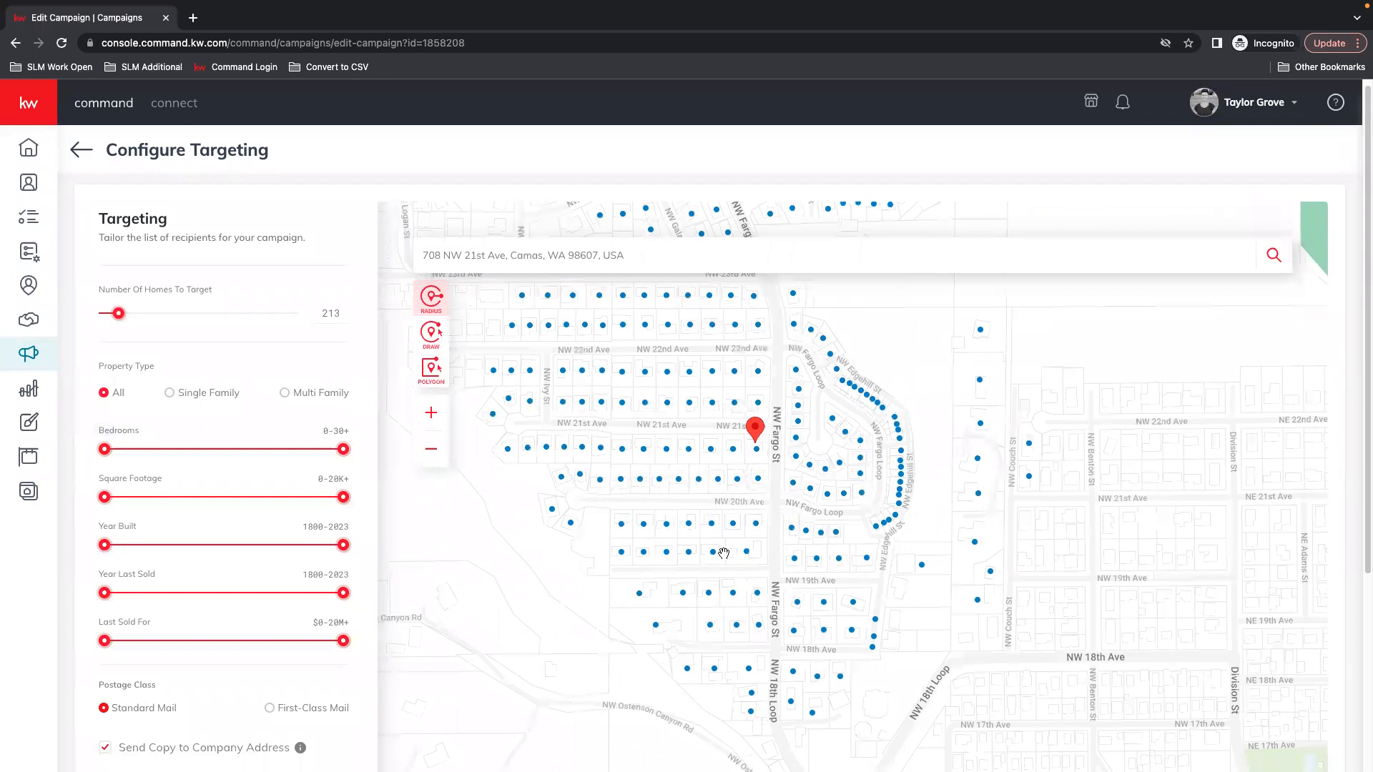
{"action": "scroll", "coordinate": [724, 554], "scroll_direction": "up", "scroll_amount": 1}
{"action": "left_click_drag", "start_coordinate": [764, 672], "coordinate": [804, 627]}
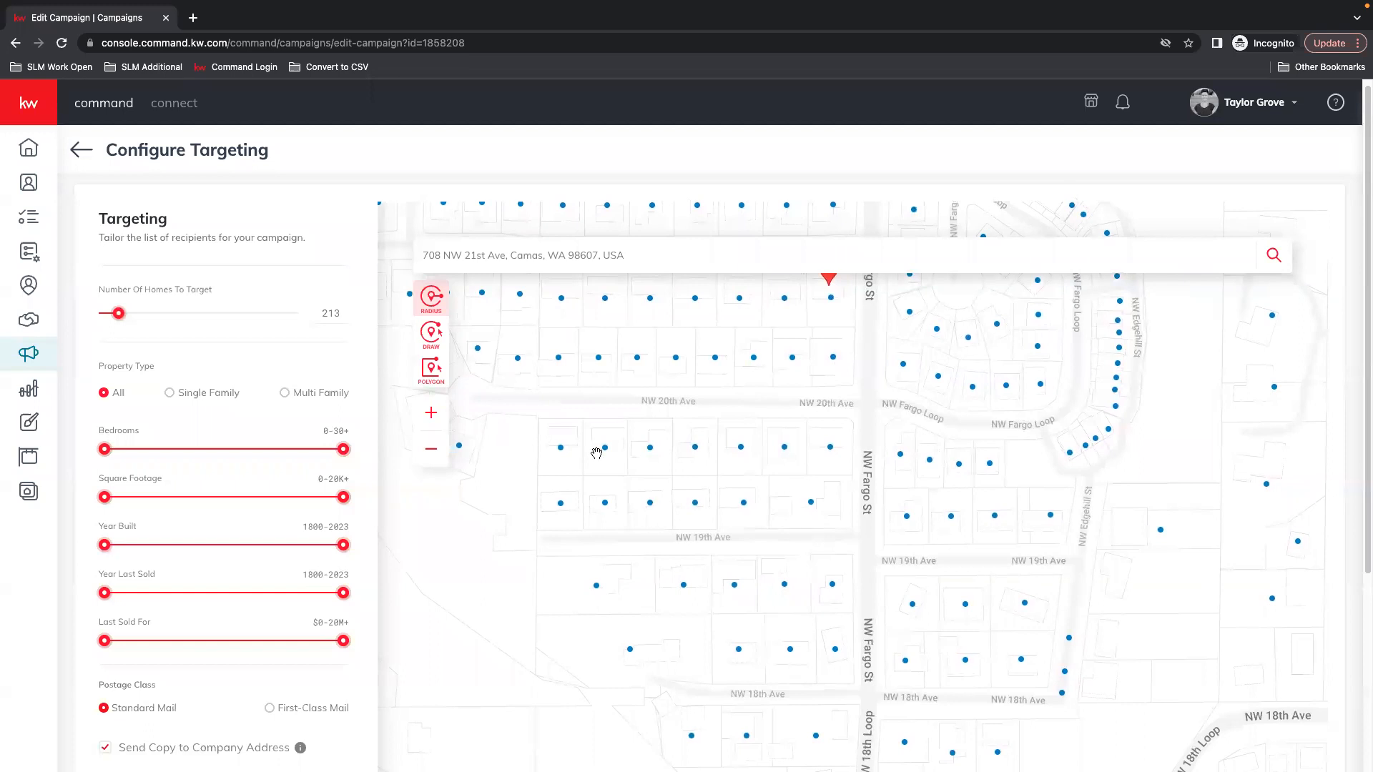
{"action": "left_click_drag", "start_coordinate": [680, 695], "coordinate": [612, 491]}
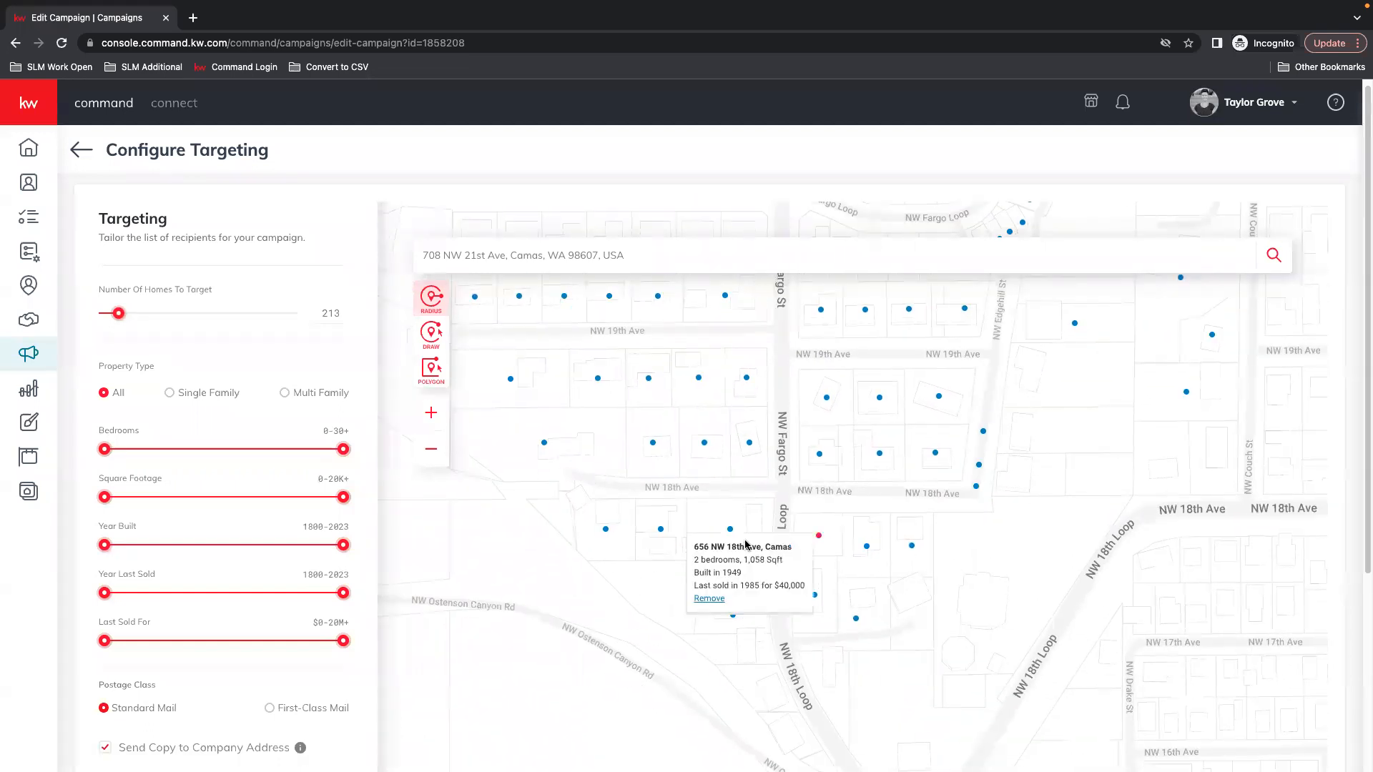
{"action": "scroll", "coordinate": [692, 527], "scroll_direction": "down", "scroll_amount": 2}
{"action": "scroll", "coordinate": [698, 534], "scroll_direction": "up", "scroll_amount": 2}
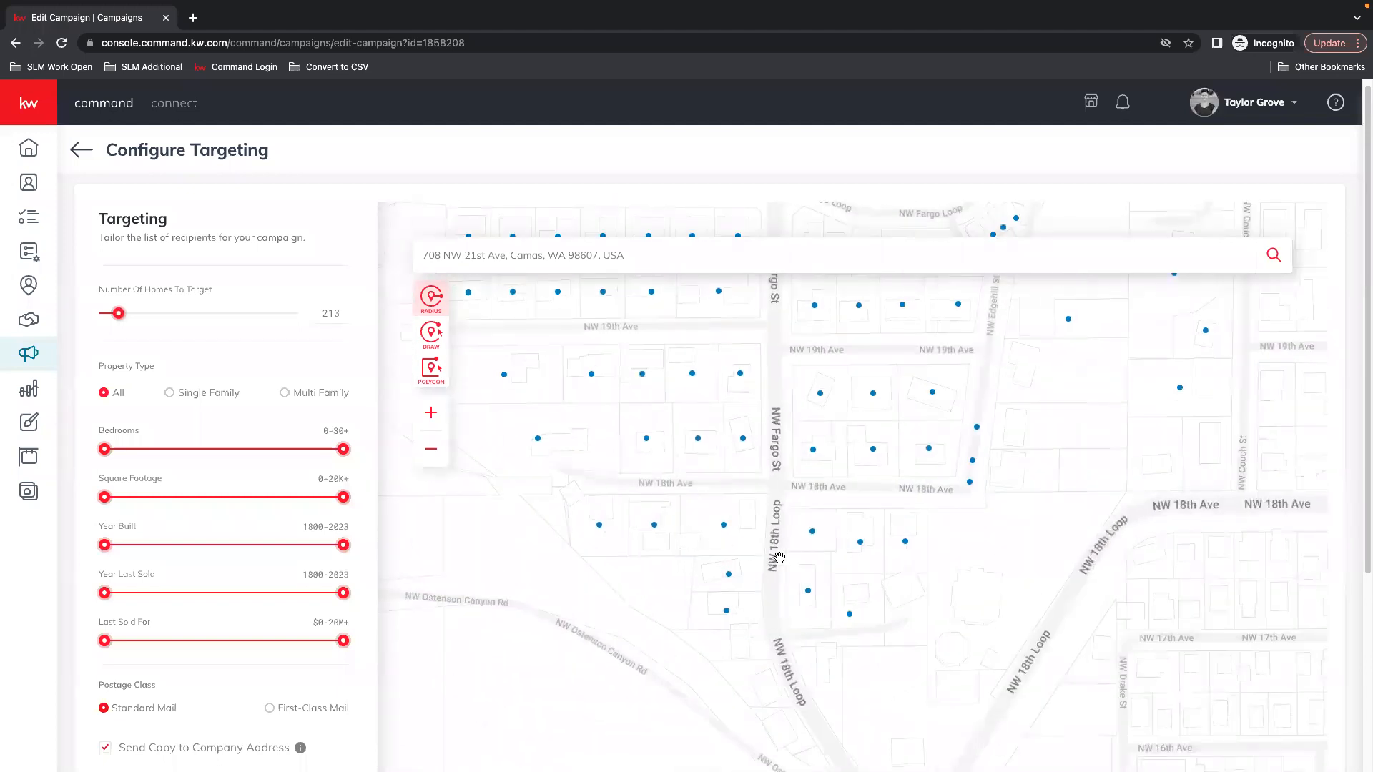
{"action": "left_click_drag", "start_coordinate": [886, 487], "coordinate": [996, 641]}
{"action": "left_click_drag", "start_coordinate": [670, 500], "coordinate": [855, 727]}
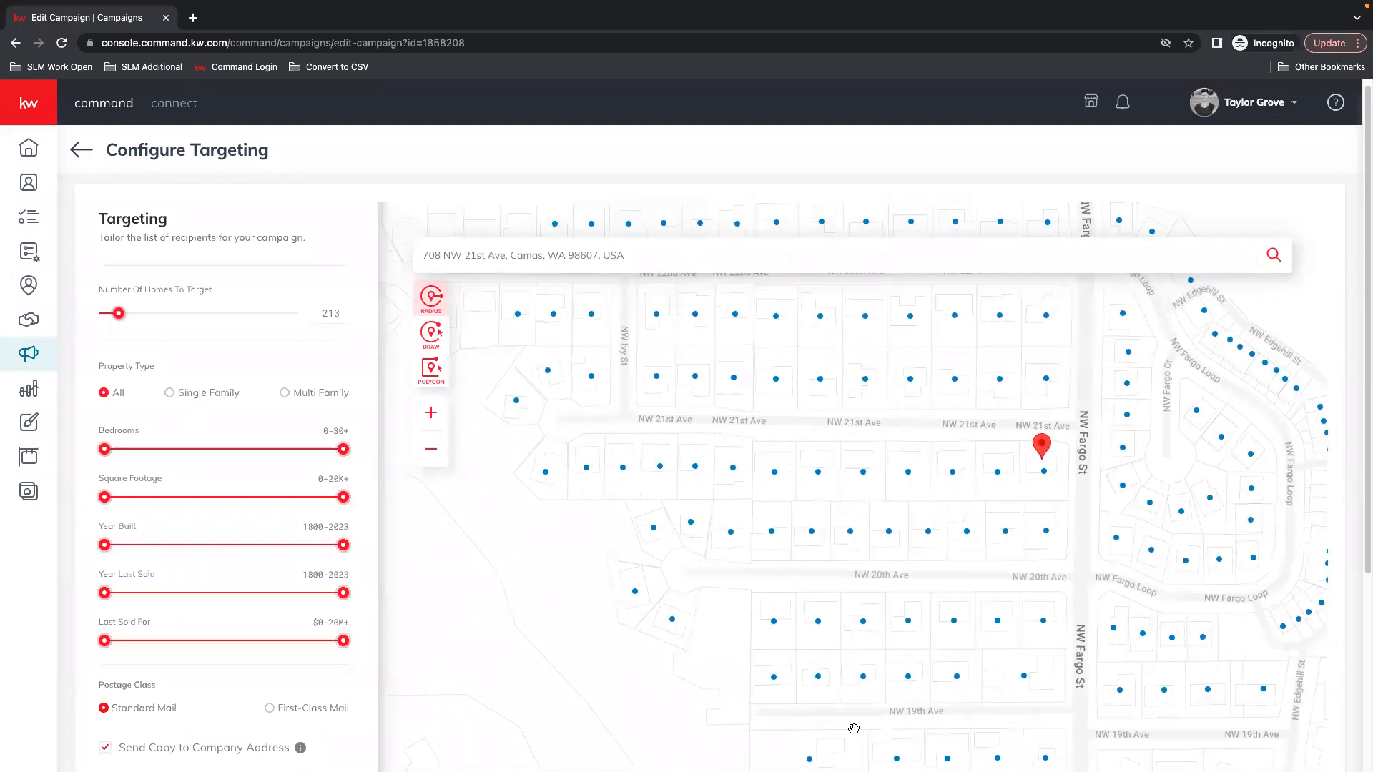
{"action": "left_click_drag", "start_coordinate": [648, 523], "coordinate": [532, 652]}
{"action": "left_click", "coordinate": [82, 150]}
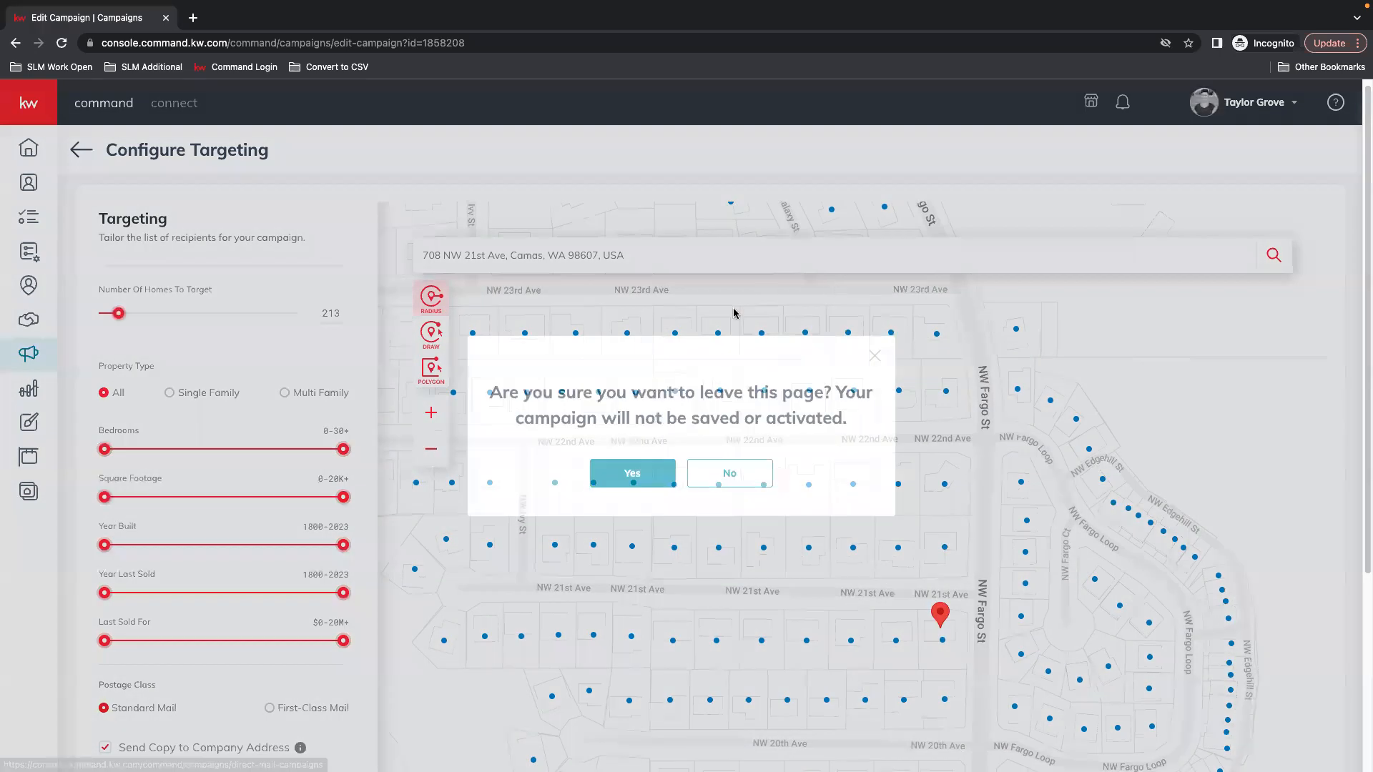
{"action": "left_click", "coordinate": [642, 469]}
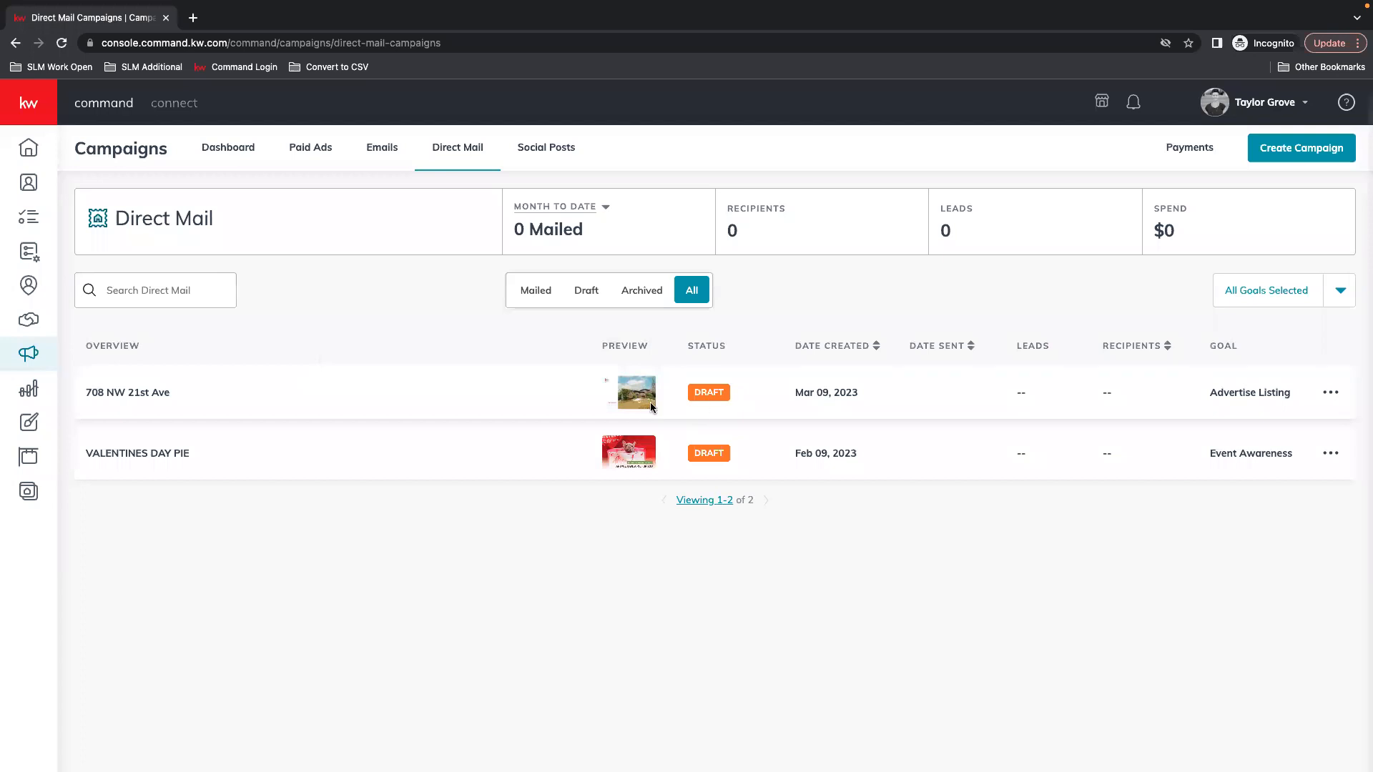
{"action": "left_click", "coordinate": [1330, 391]}
{"action": "left_click", "coordinate": [1236, 364]}
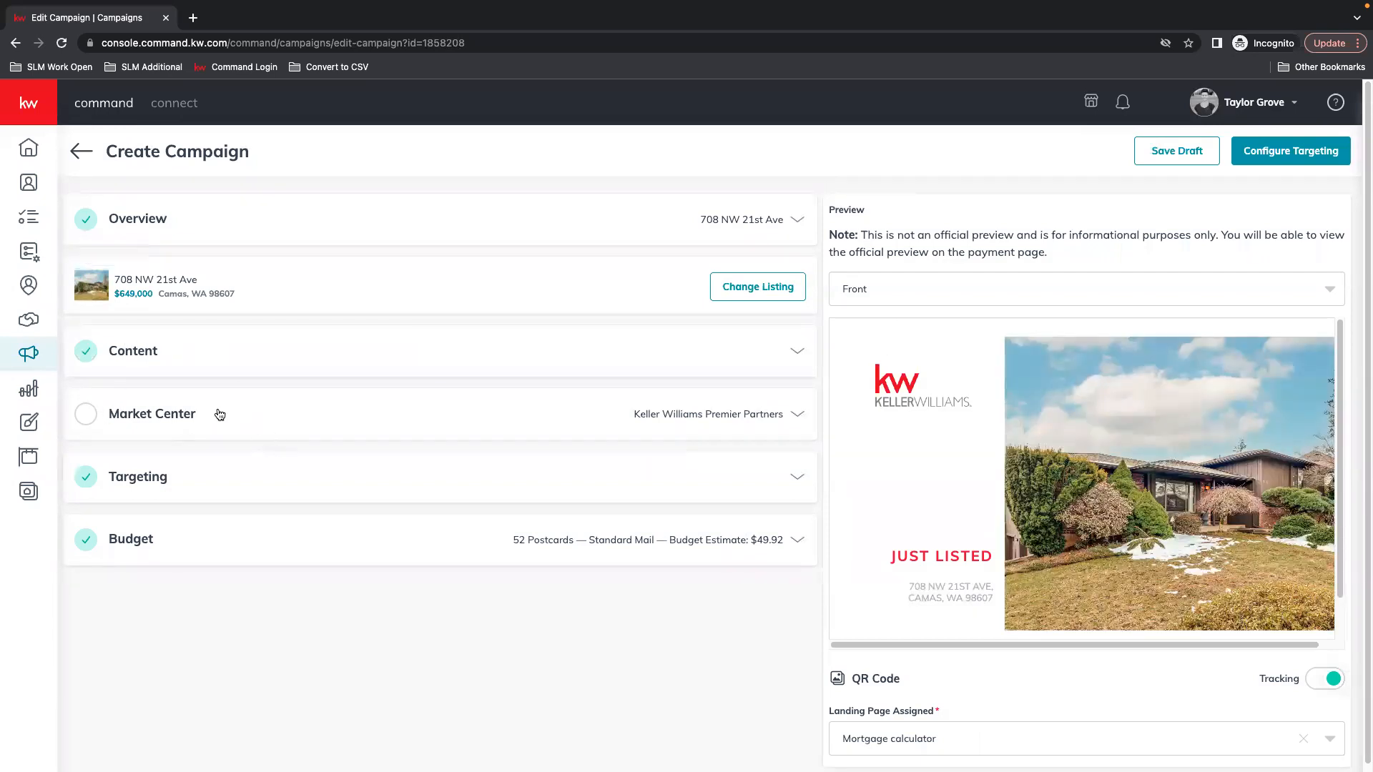
Expand the Market Center section and save its details
{"action": "left_click", "coordinate": [146, 416]}
{"action": "scroll", "coordinate": [715, 615], "scroll_direction": "down", "scroll_amount": 3}
{"action": "left_click", "coordinate": [760, 598]}
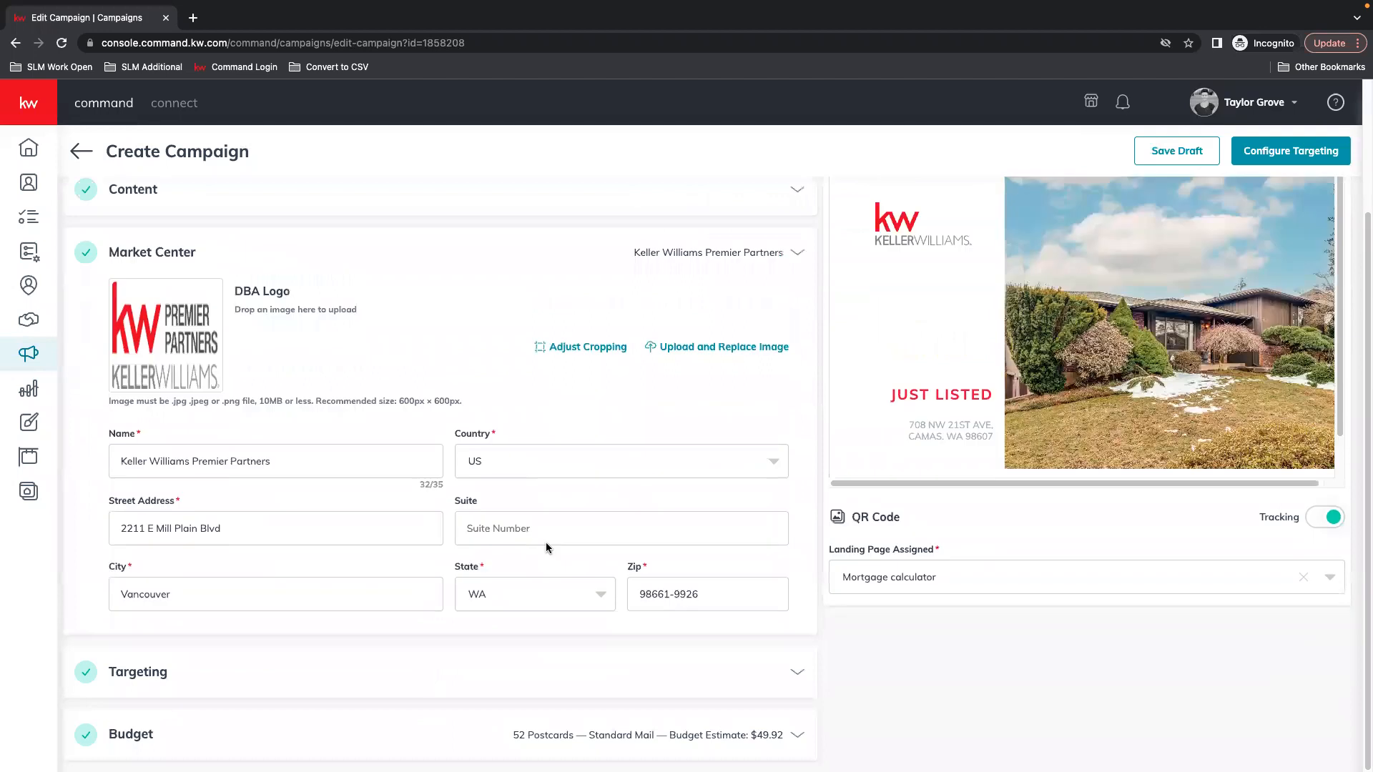
Continue to Configure Targeting, accept the listing image, and confirm creating the campaign
{"action": "left_click", "coordinate": [1266, 153]}
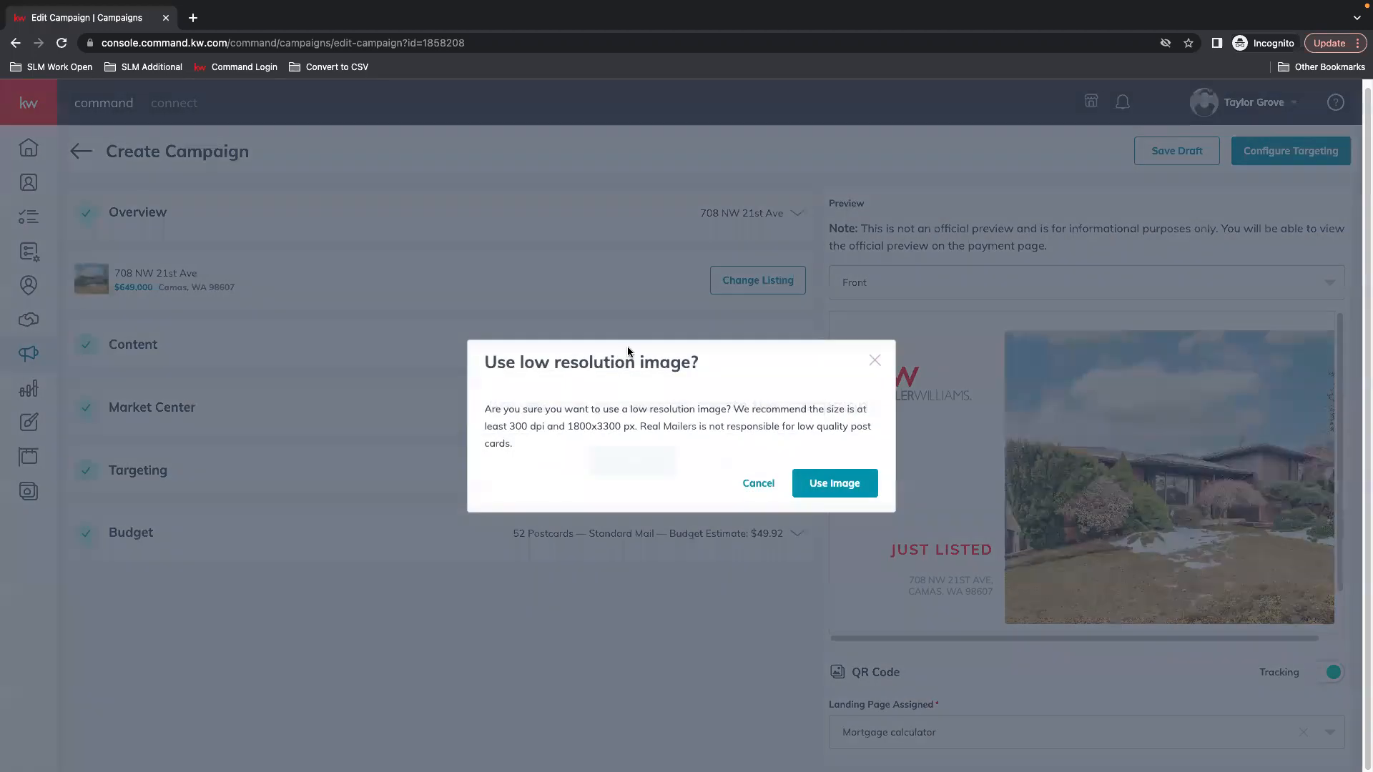
{"action": "left_click", "coordinate": [834, 481]}
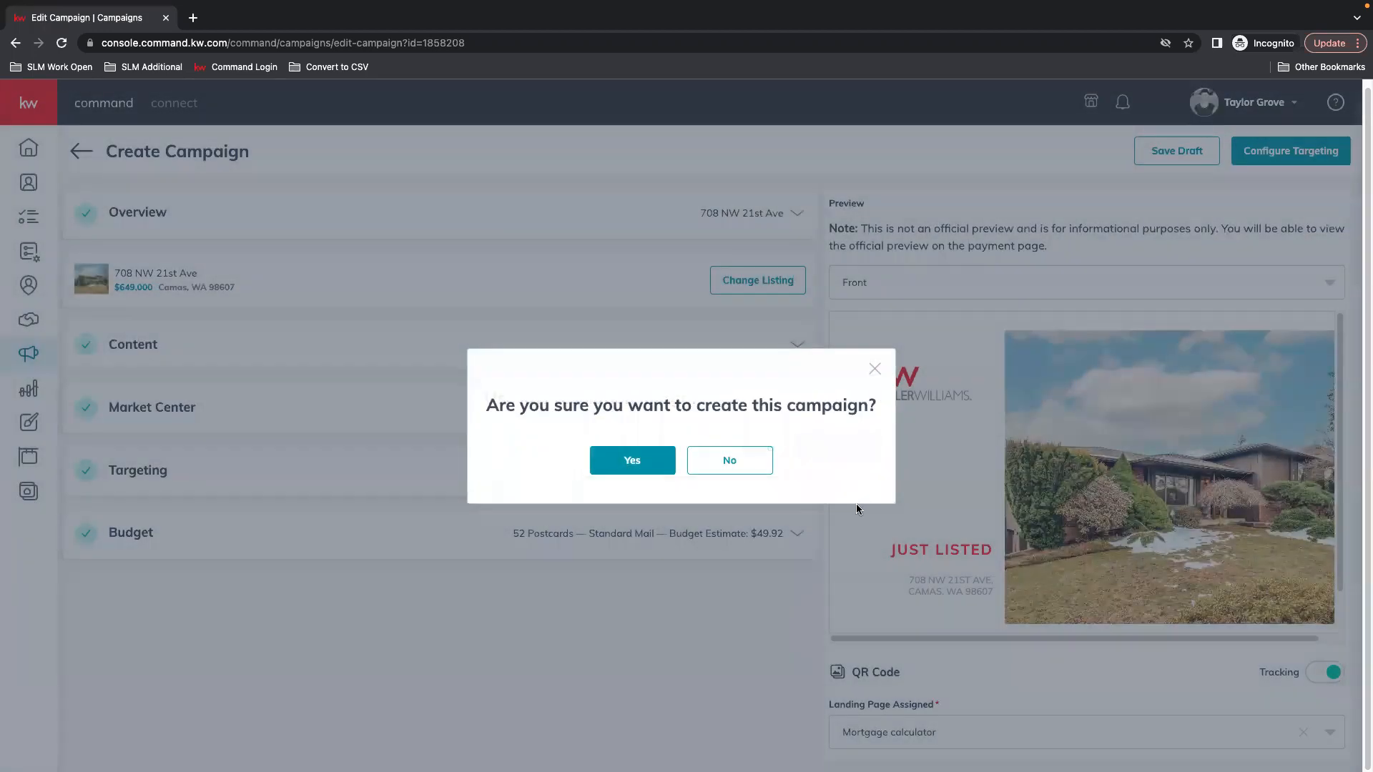
{"action": "left_click", "coordinate": [633, 460]}
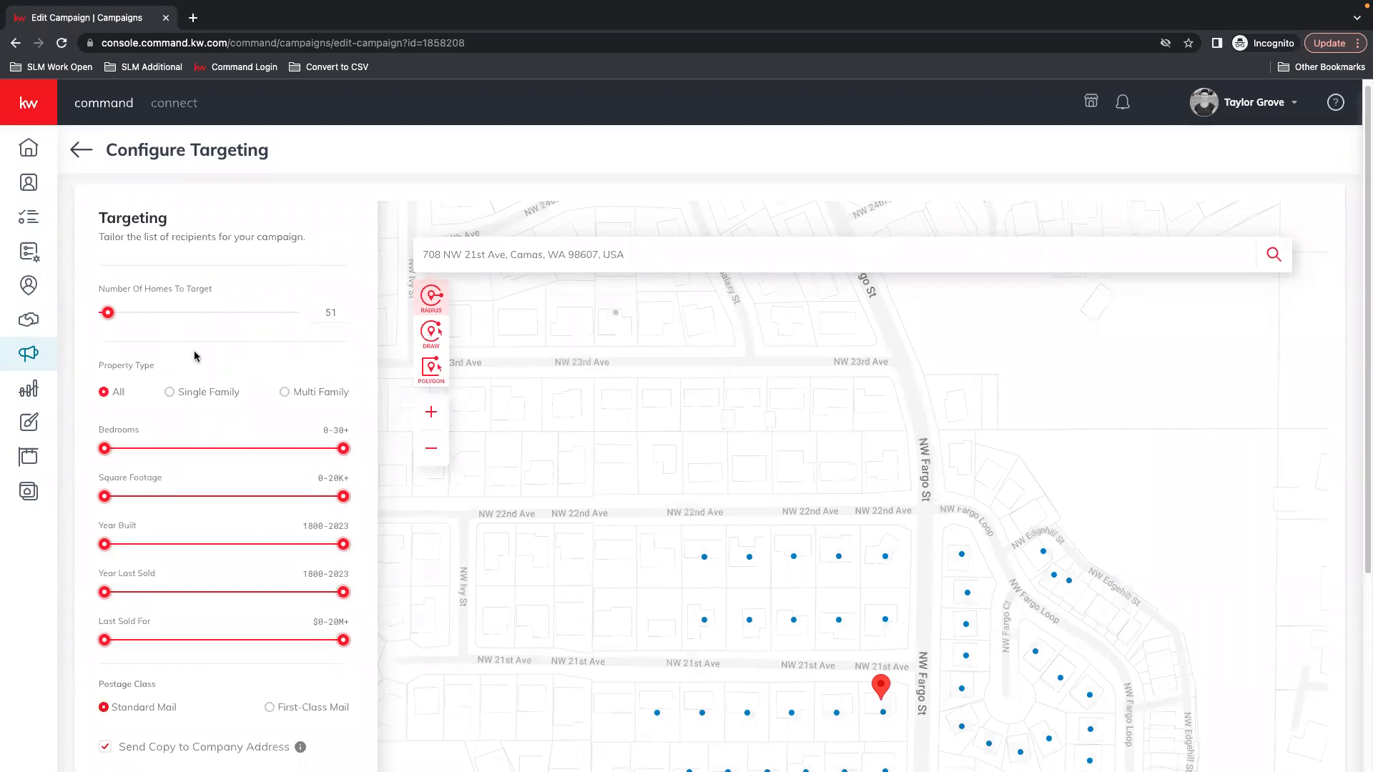
Go on to Preview & Payment, showing 52 postcards for $49.92
{"action": "scroll", "coordinate": [248, 641], "scroll_direction": "down", "scroll_amount": 1}
{"action": "scroll", "coordinate": [248, 642], "scroll_direction": "down", "scroll_amount": 3}
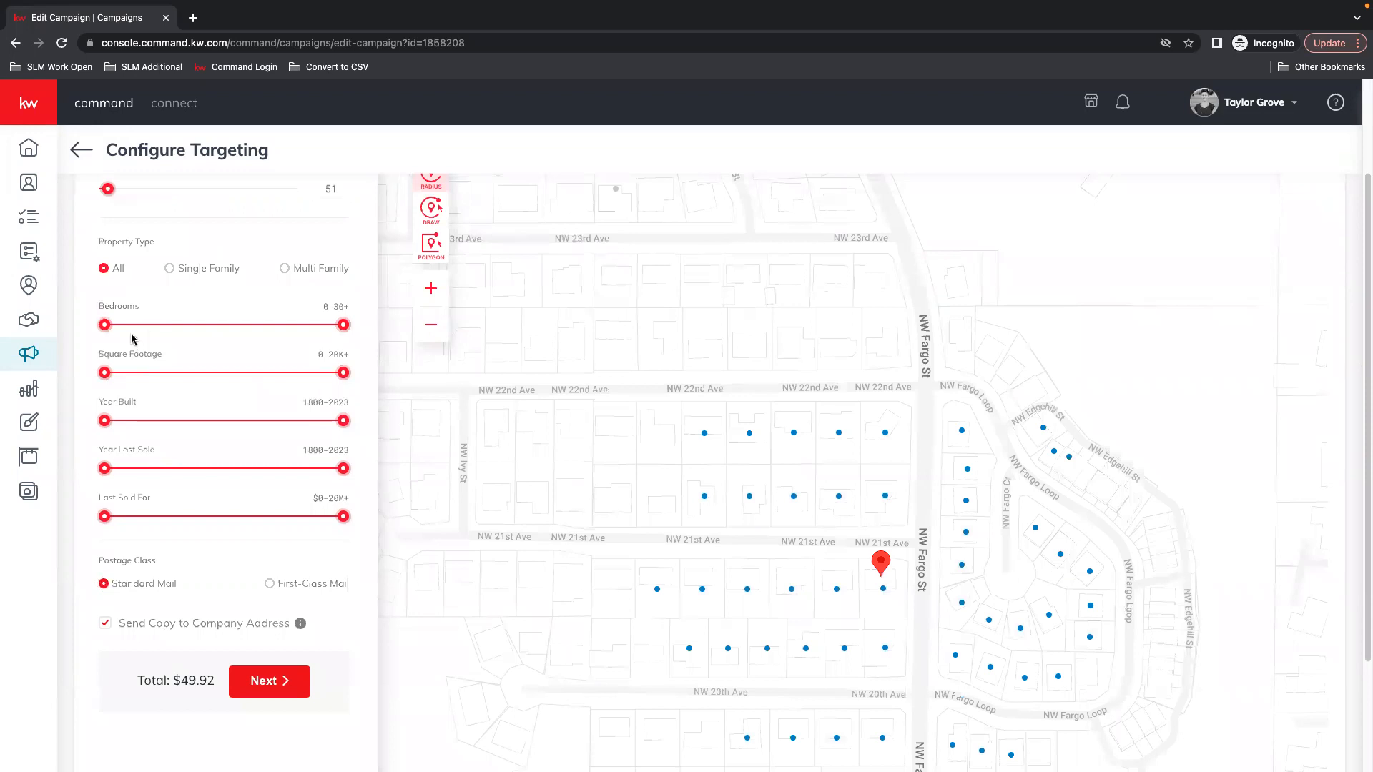
{"action": "left_click", "coordinate": [270, 681]}
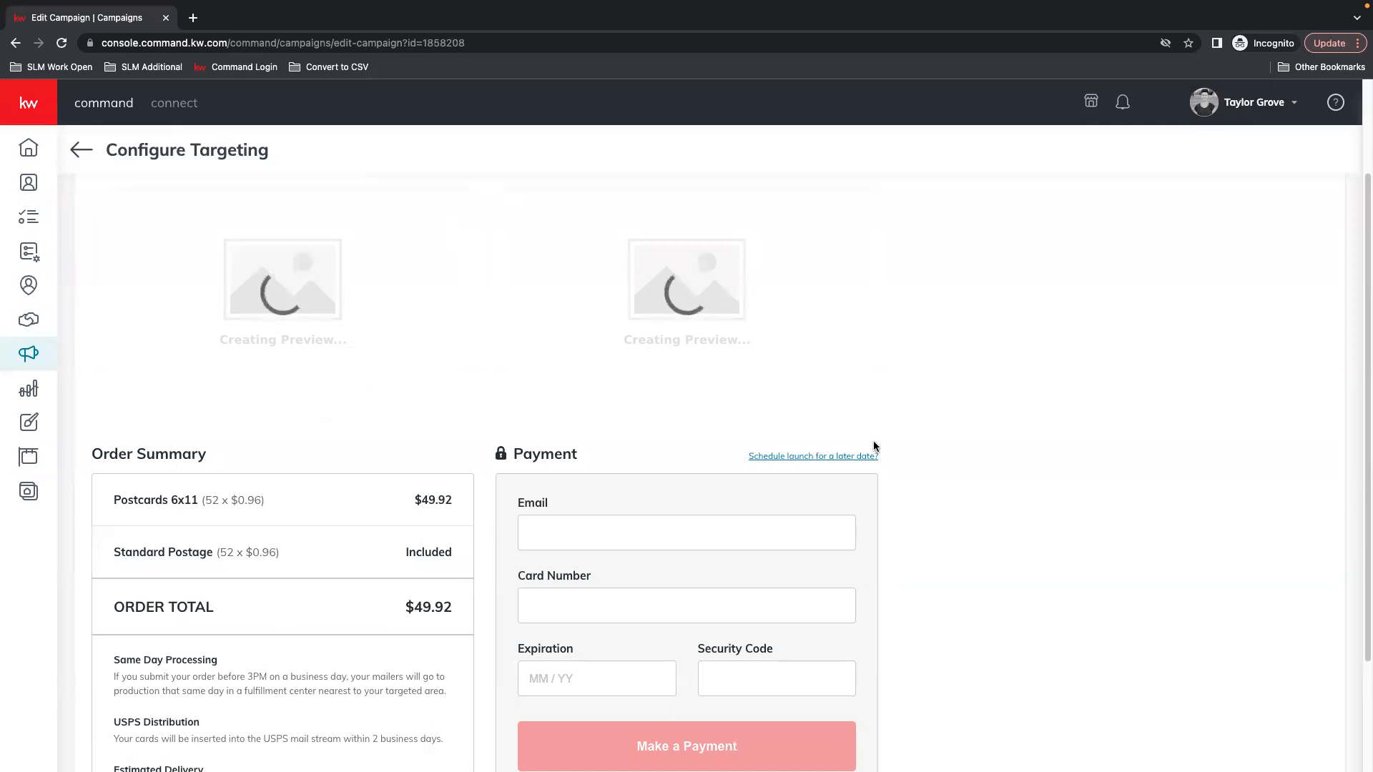
Schedule the launch for 03/10/2023, review the payment page, then head back out
{"action": "left_click", "coordinate": [845, 458]}
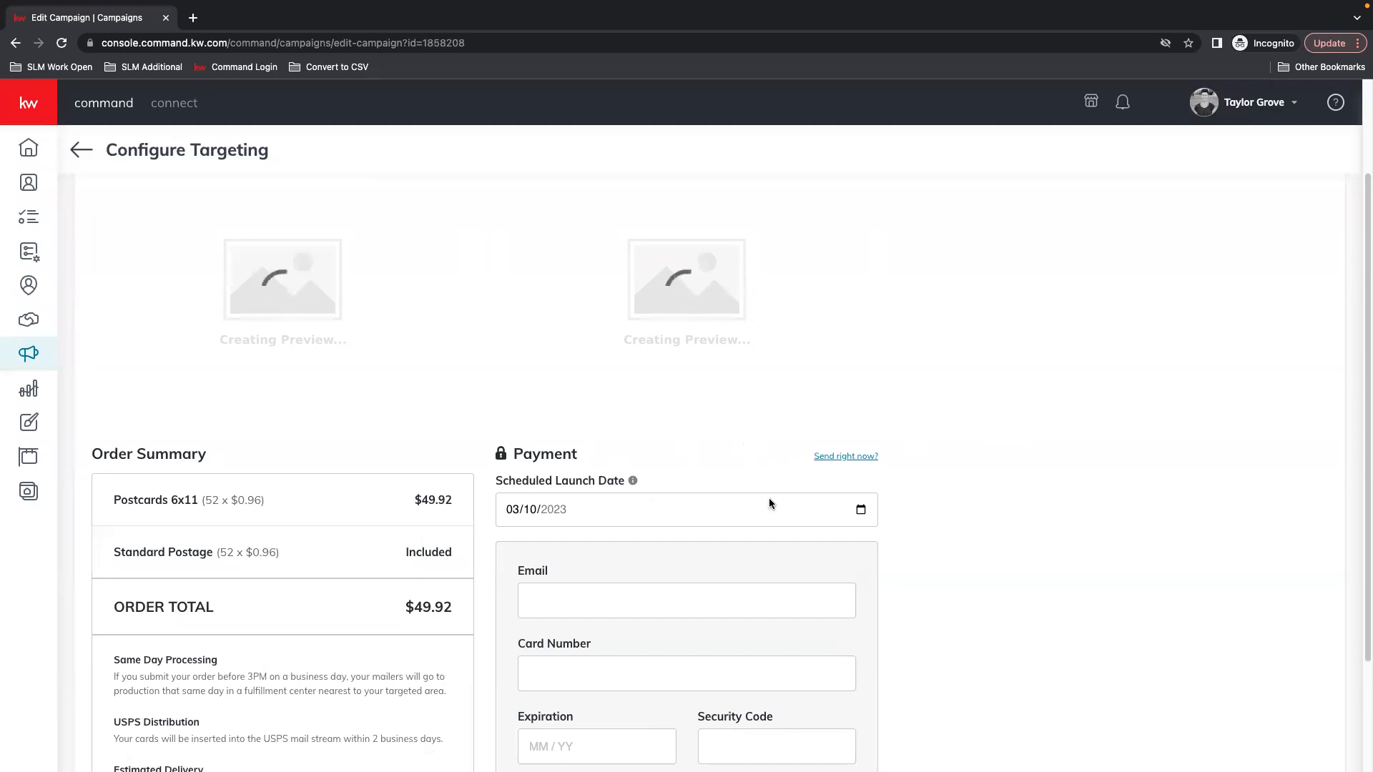
{"action": "scroll", "coordinate": [523, 494], "scroll_direction": "down", "scroll_amount": 1}
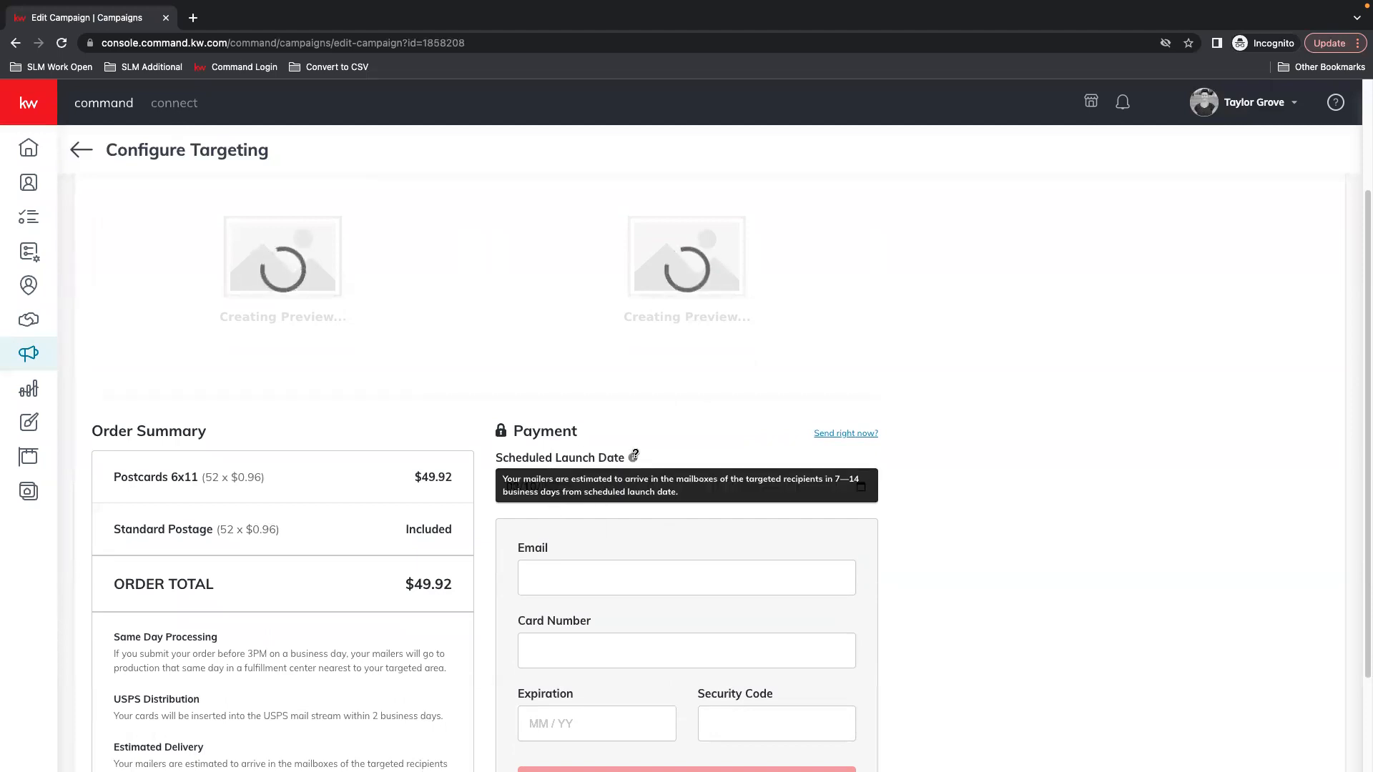
{"action": "scroll", "coordinate": [1072, 565], "scroll_direction": "down", "scroll_amount": 2}
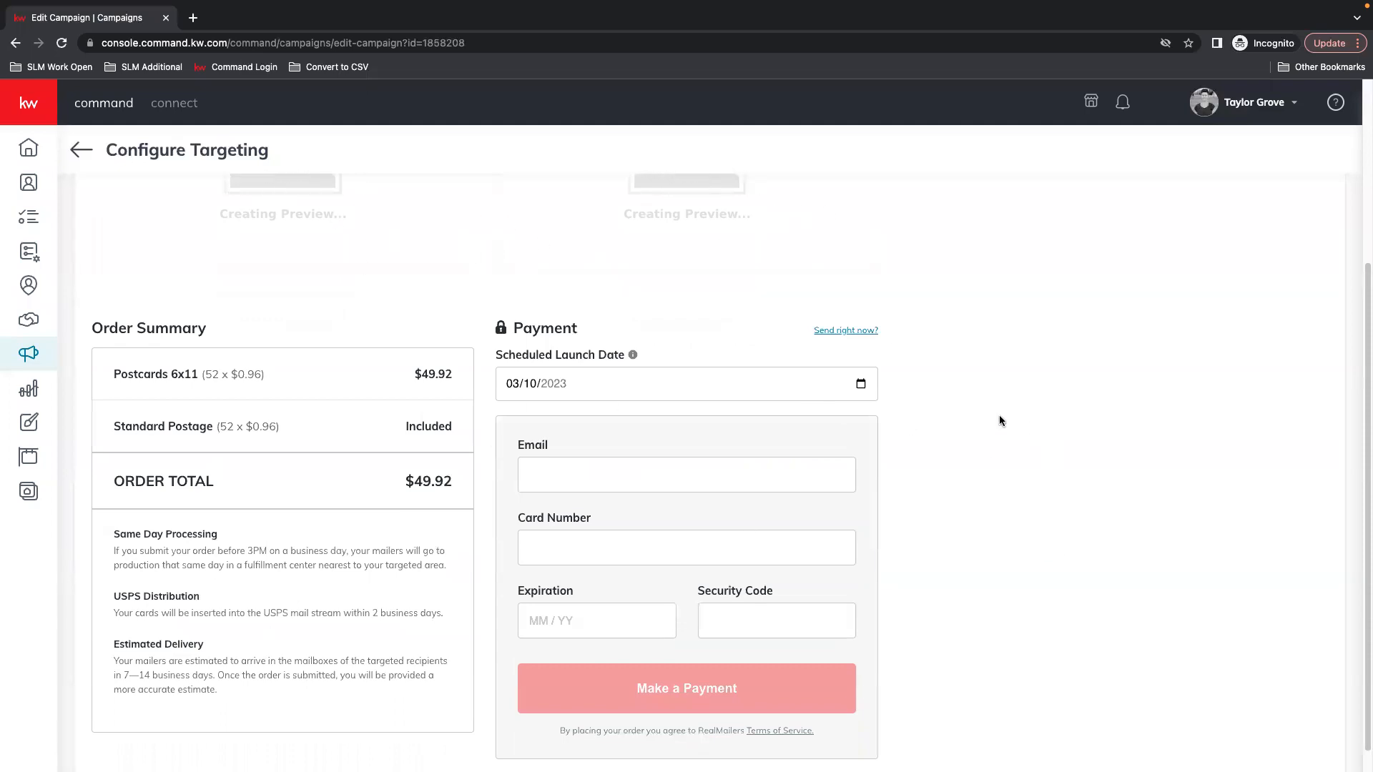
{"action": "scroll", "coordinate": [999, 420], "scroll_direction": "up", "scroll_amount": 3}
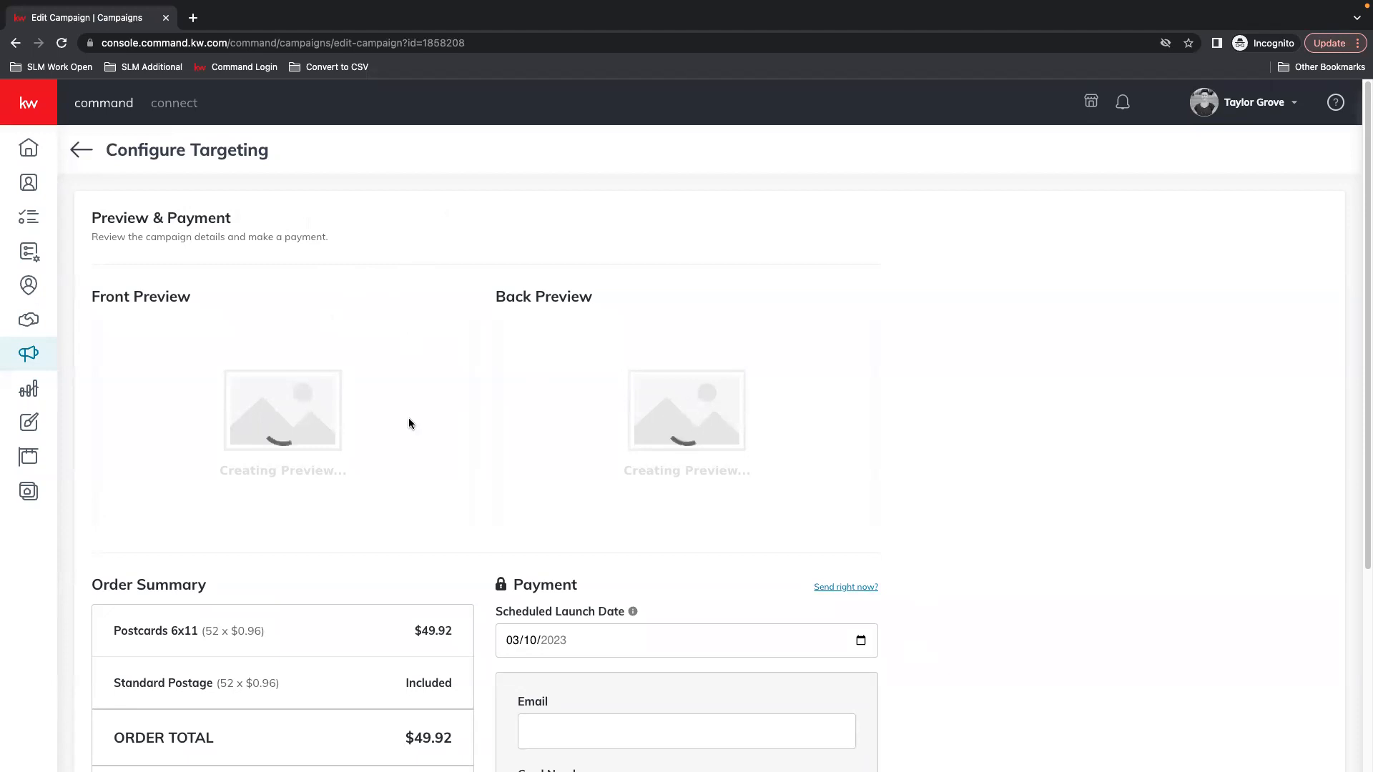
{"action": "scroll", "coordinate": [941, 512], "scroll_direction": "down", "scroll_amount": 4}
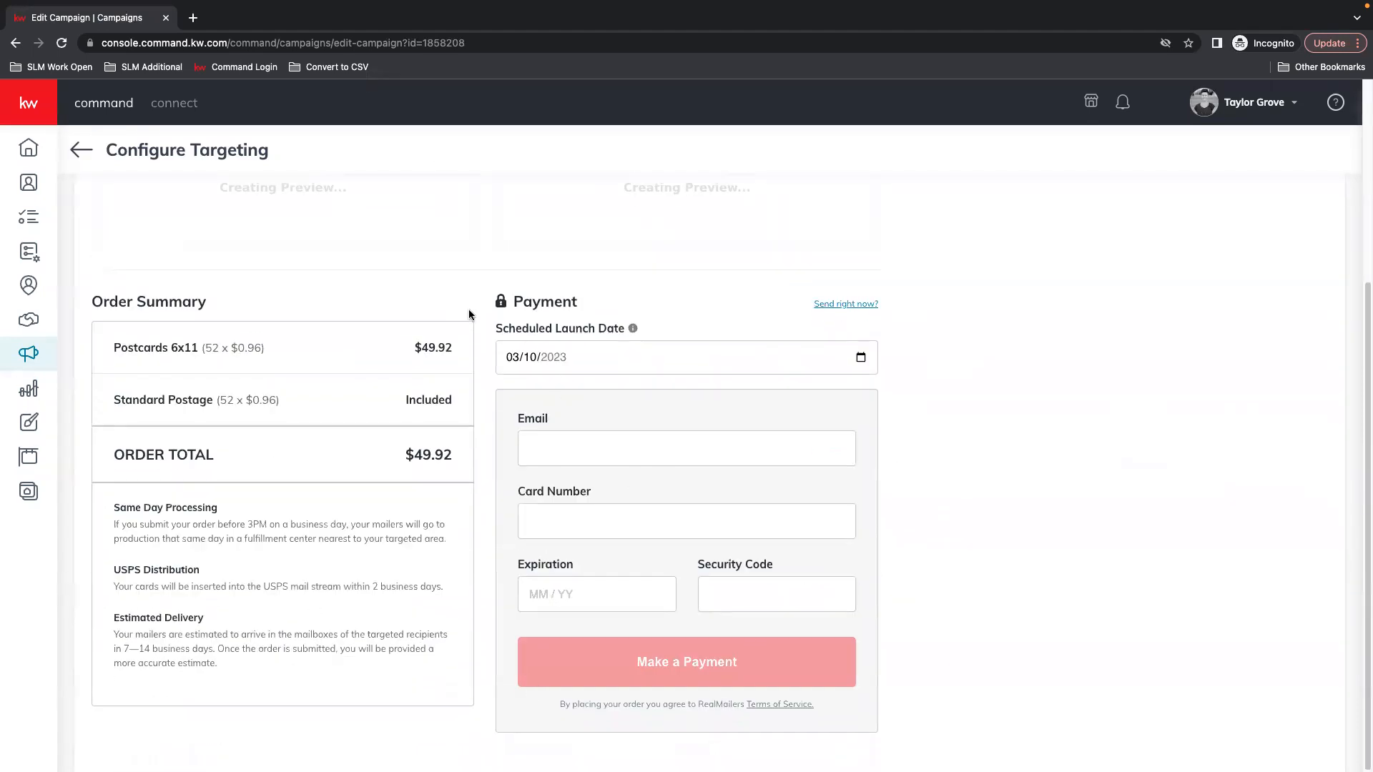
{"action": "scroll", "coordinate": [471, 311], "scroll_direction": "up", "scroll_amount": 4}
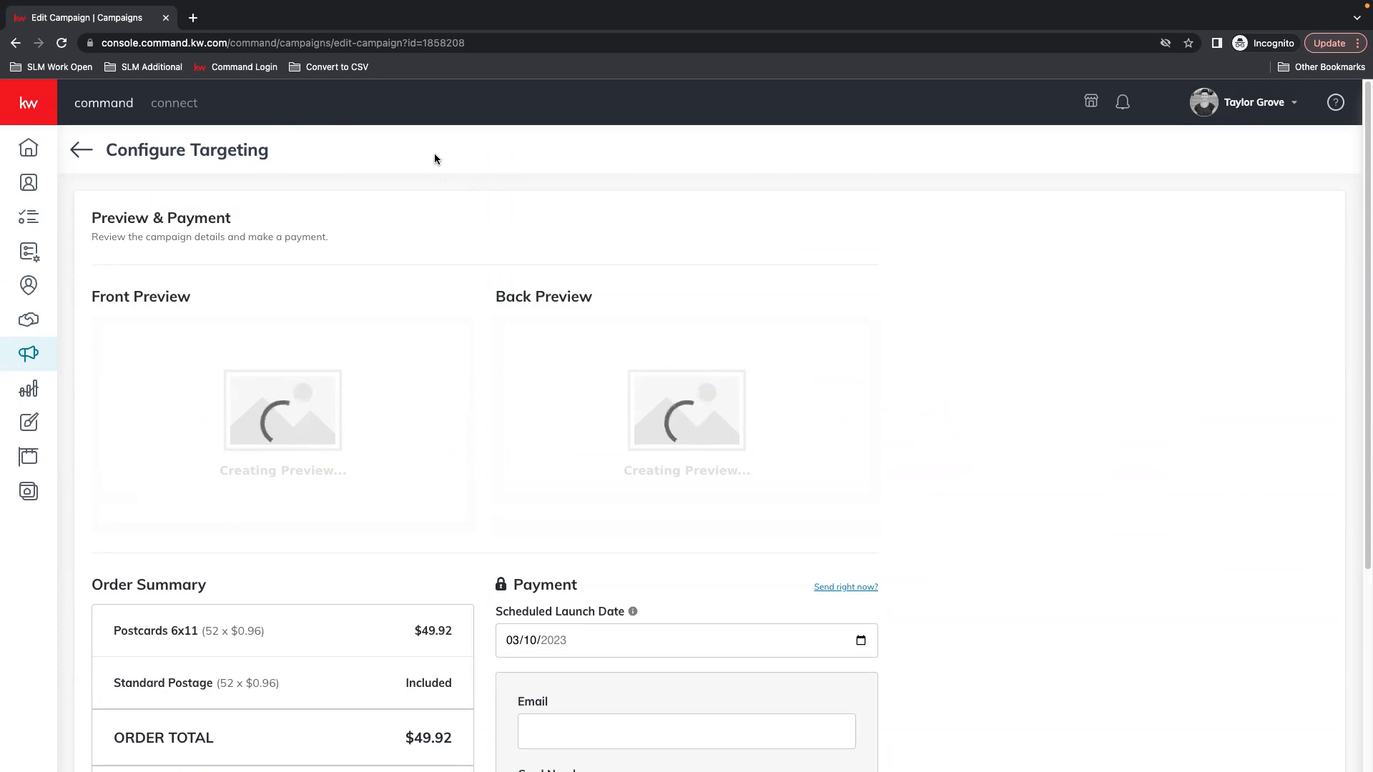
{"action": "left_click", "coordinate": [83, 150]}
Leave the payment page and start a new Direct Mail campaign
{"action": "left_click", "coordinate": [629, 471]}
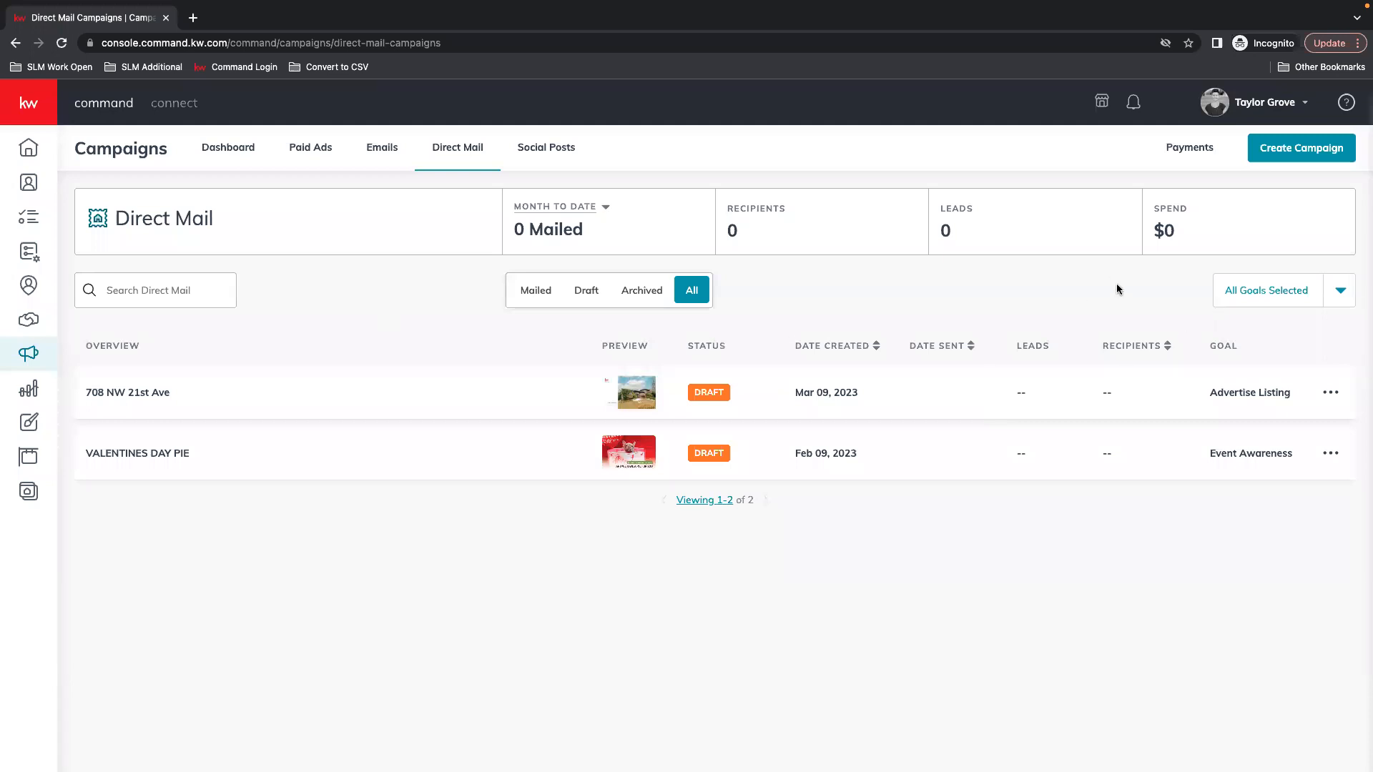
{"action": "left_click", "coordinate": [1304, 149]}
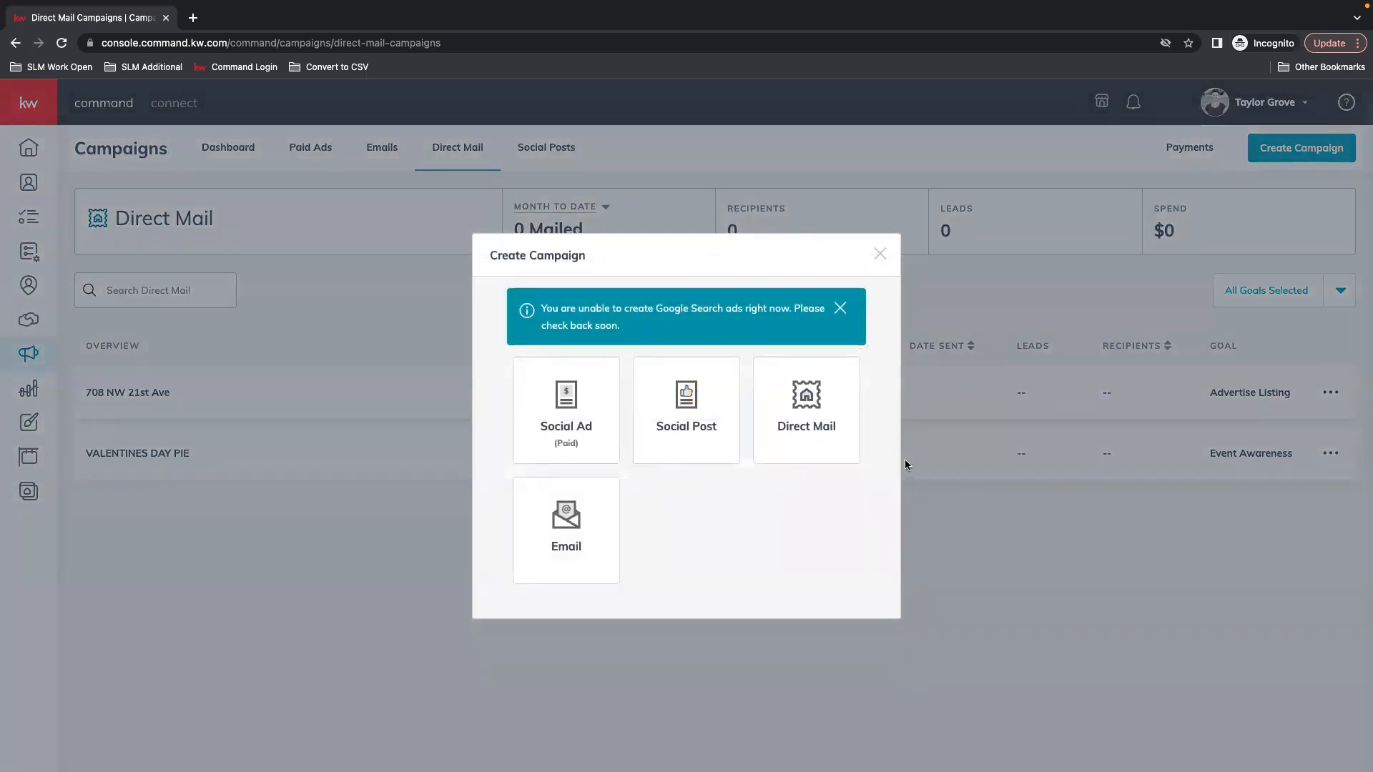
{"action": "left_click", "coordinate": [813, 422]}
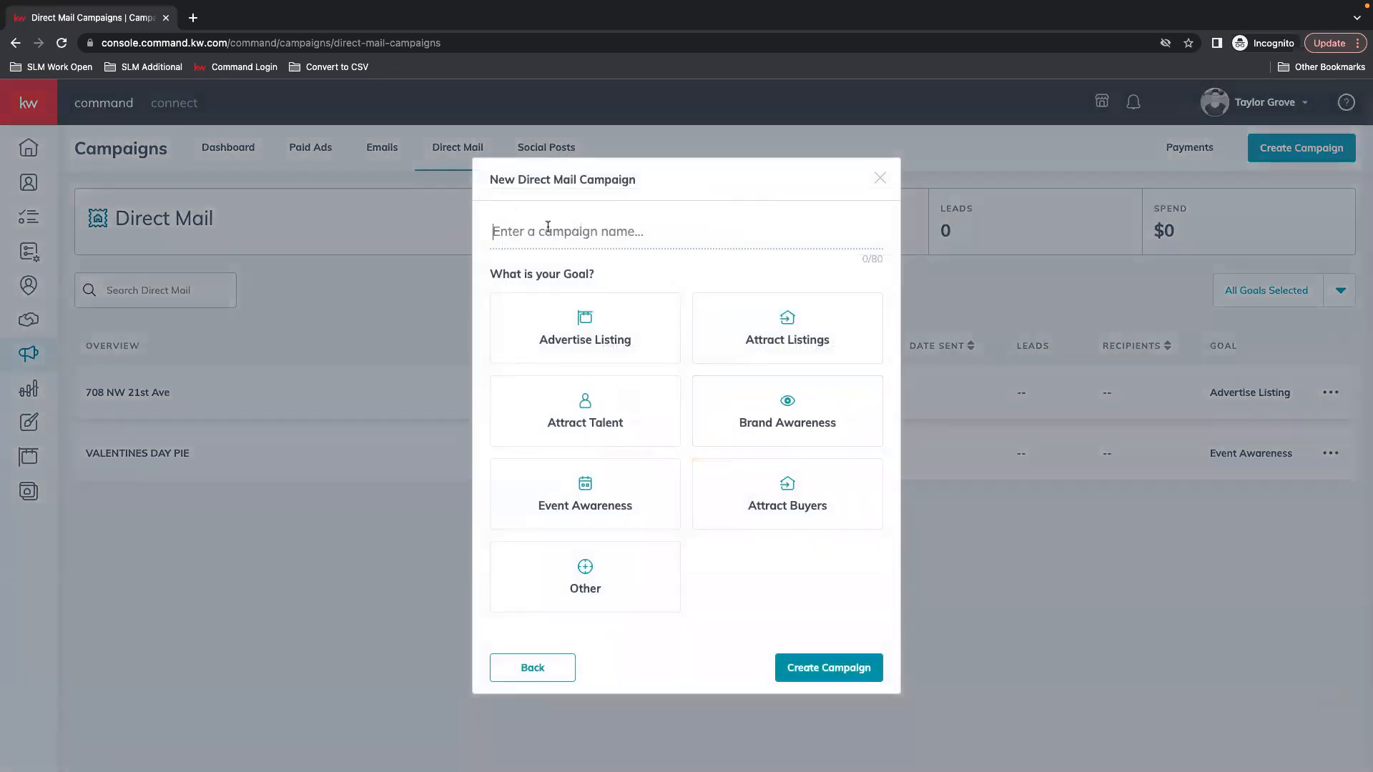
Name the campaign 'St Patricks day' and choose the Event Awareness goal
{"action": "left_click", "coordinate": [548, 227]}
{"action": "type", "text": "St Pat"}
{"action": "type", "text": "riks D"}
{"action": "type", "text": "cks day"}
{"action": "left_click", "coordinate": [600, 516]}
Create the campaign and set the postcard title to 'COME DROP BY'
{"action": "left_click", "coordinate": [877, 680]}
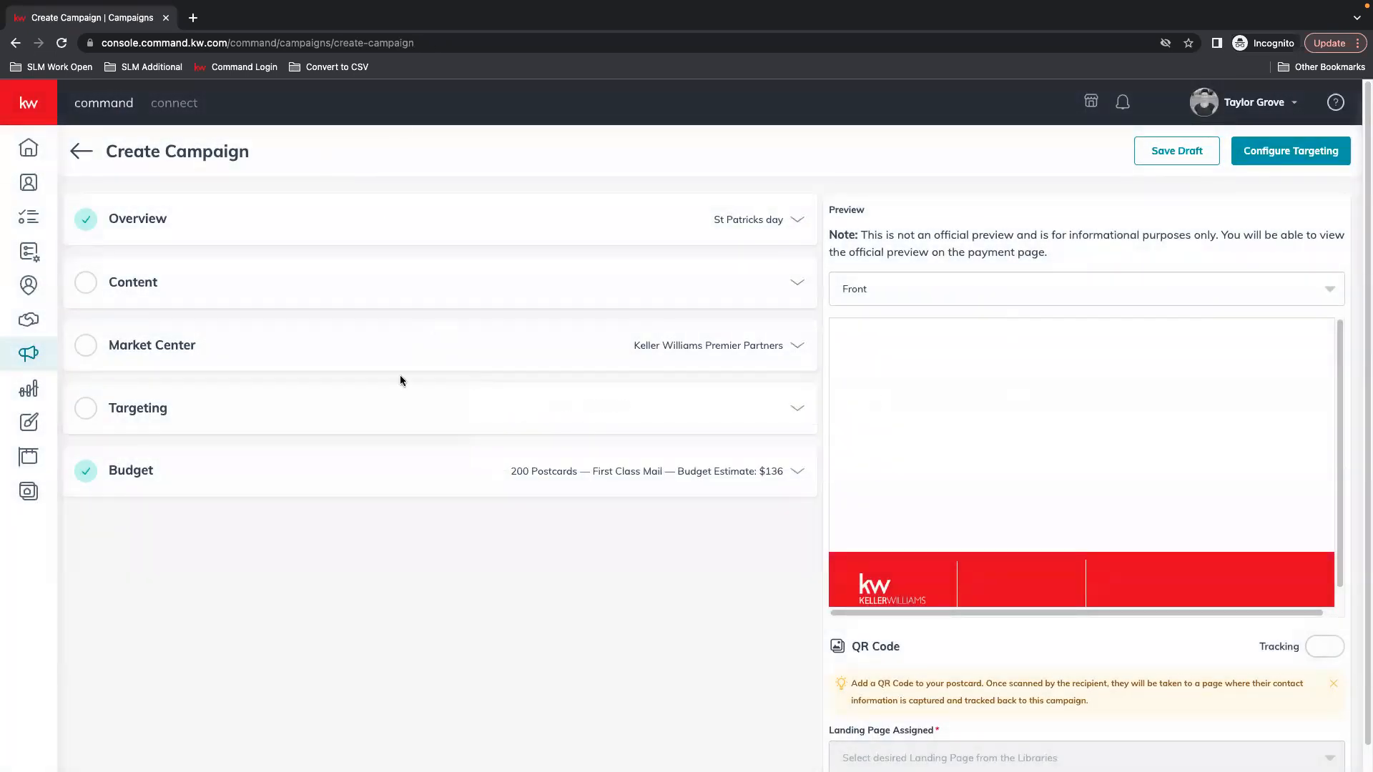
{"action": "left_click", "coordinate": [184, 285]}
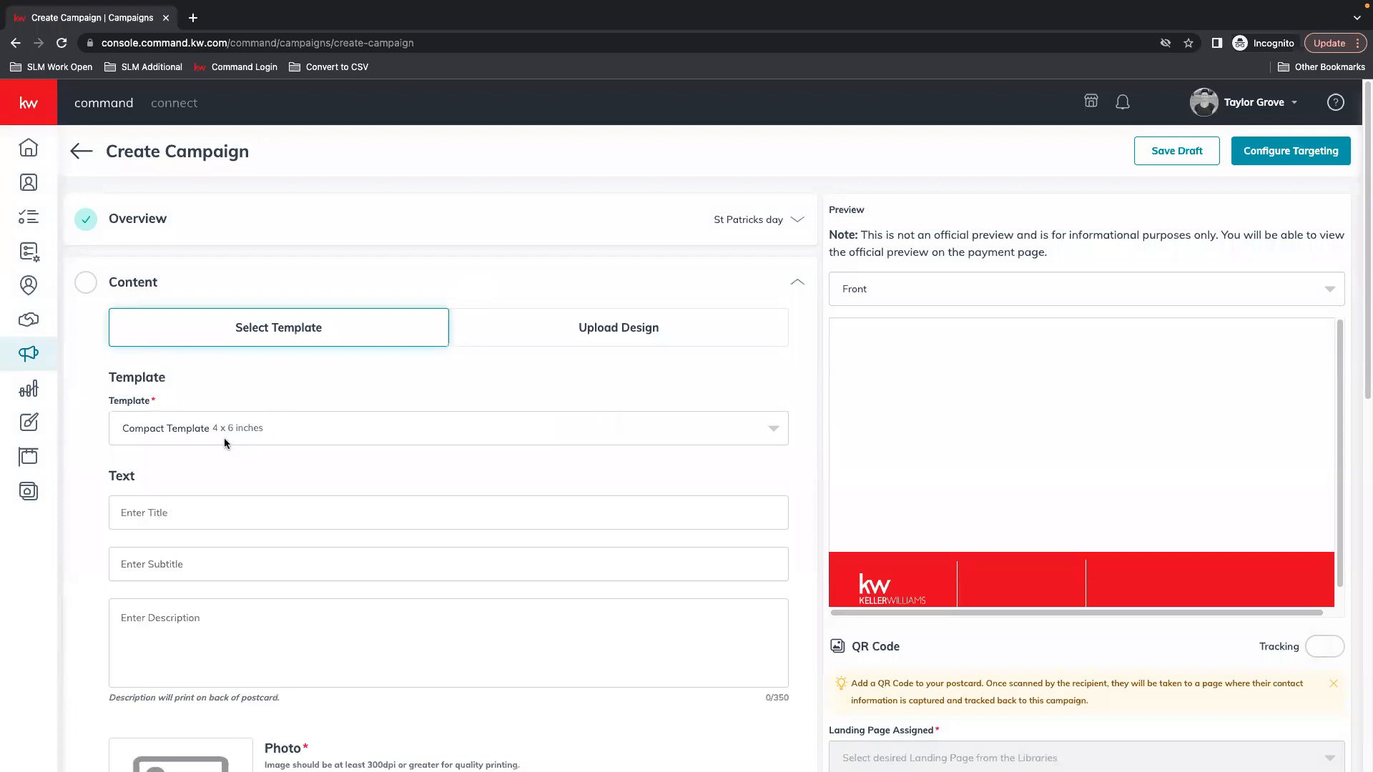
{"action": "left_click", "coordinate": [180, 517]}
{"action": "type", "text": "ST"}
{"action": "key", "text": "BackSpace"}
{"action": "key", "text": "BackSpace"}
{"action": "type", "text": "COME S"}
{"action": "key", "text": "BackSpace"}
{"action": "type", "text": "DROP BY"}
Enter the subtitle 'WE'D LOVE TO SEE YOU' and description 'COME TO OUR EVENT...'
{"action": "key", "text": "Tab"}
{"action": "type", "text": "WE"}
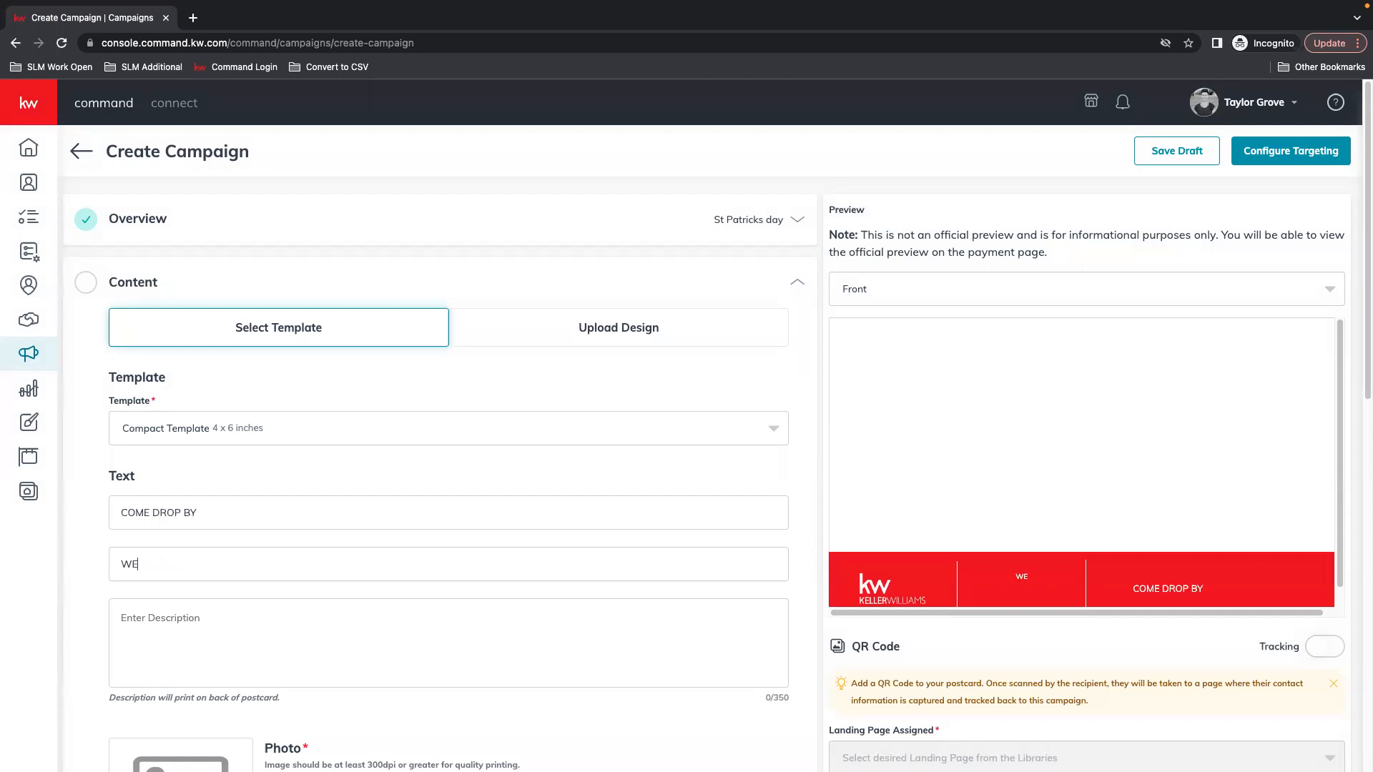
{"action": "type", "text": "'D LOVE TO SEE YOU"}
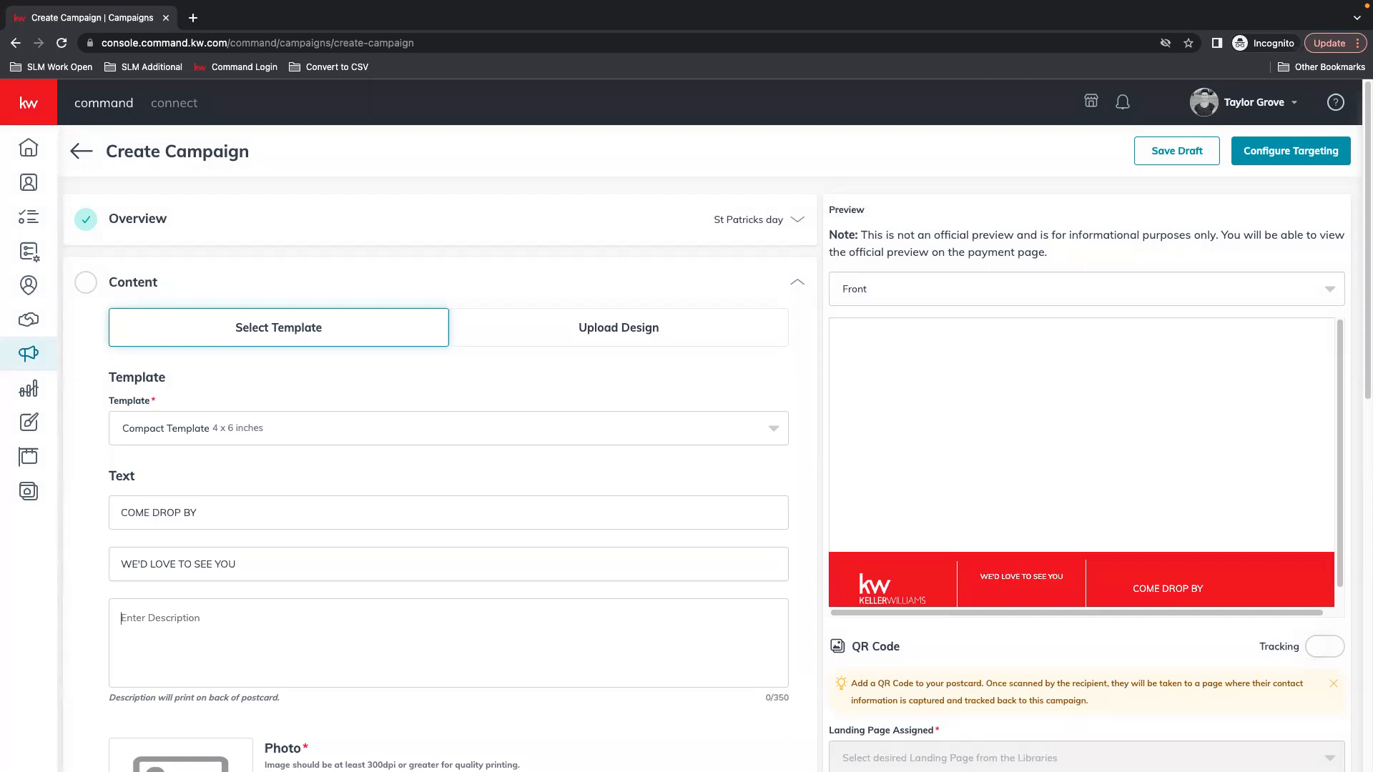
{"action": "type", "text": "COME TO OUR EVVENT..."}
{"action": "scroll", "coordinate": [582, 462], "scroll_direction": "down", "scroll_amount": 5}
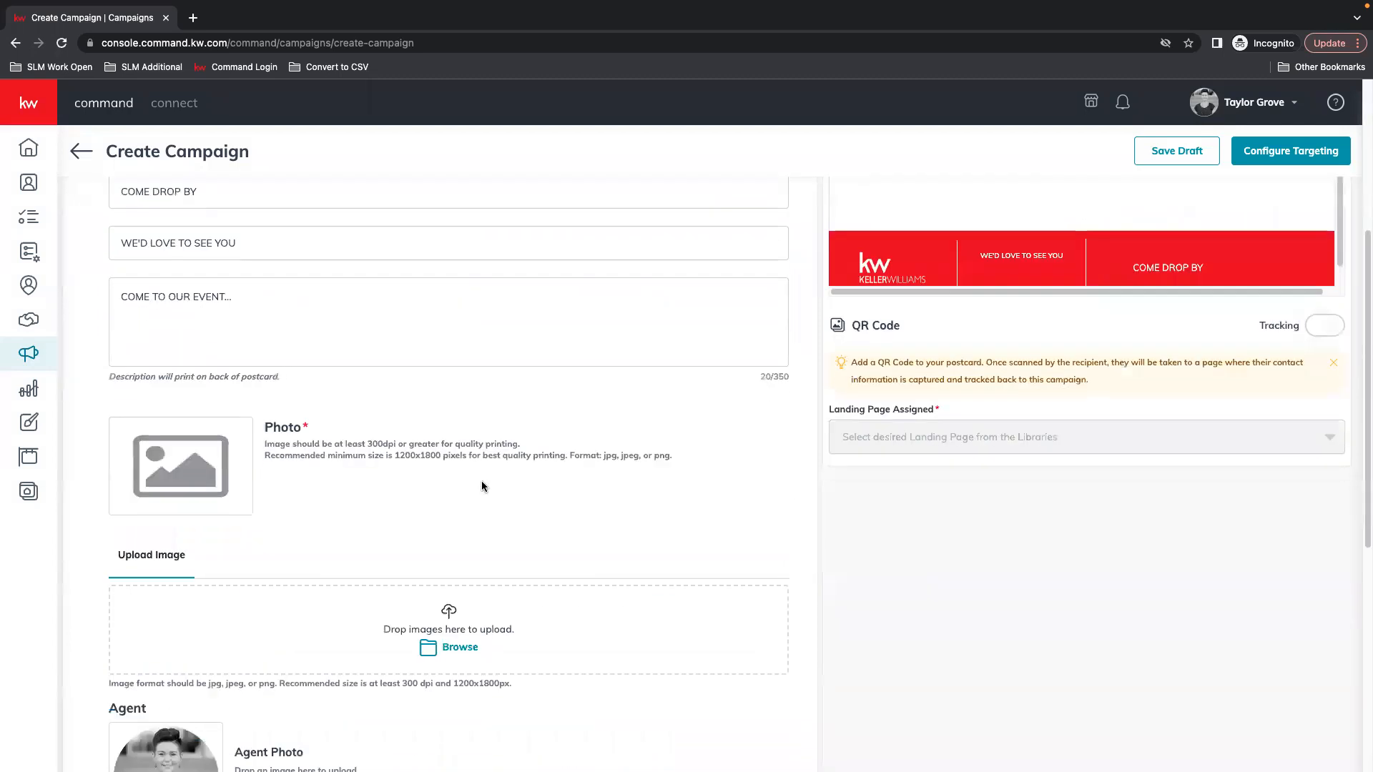
Add the green clover photo to the postcard's image slot
{"action": "left_click", "coordinate": [463, 646]}
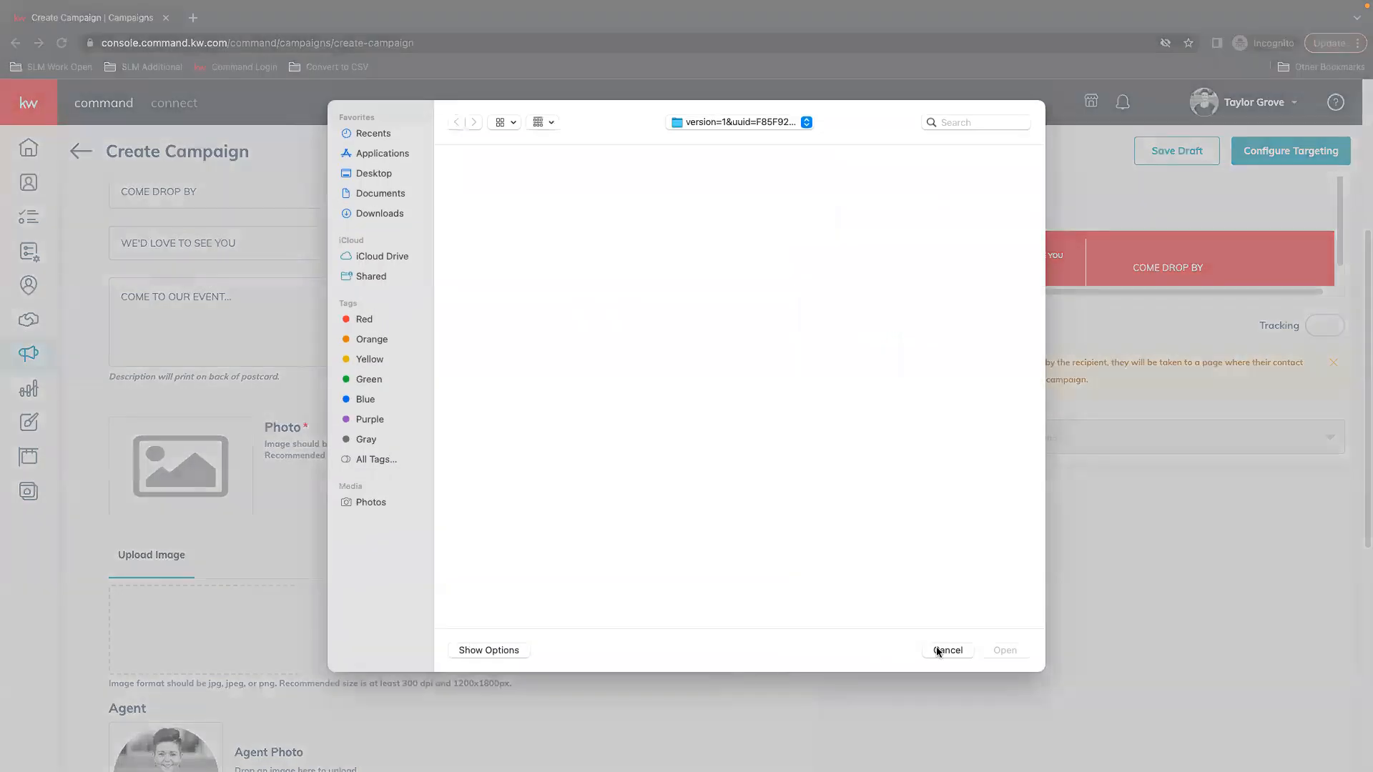
{"action": "left_click", "coordinate": [945, 650]}
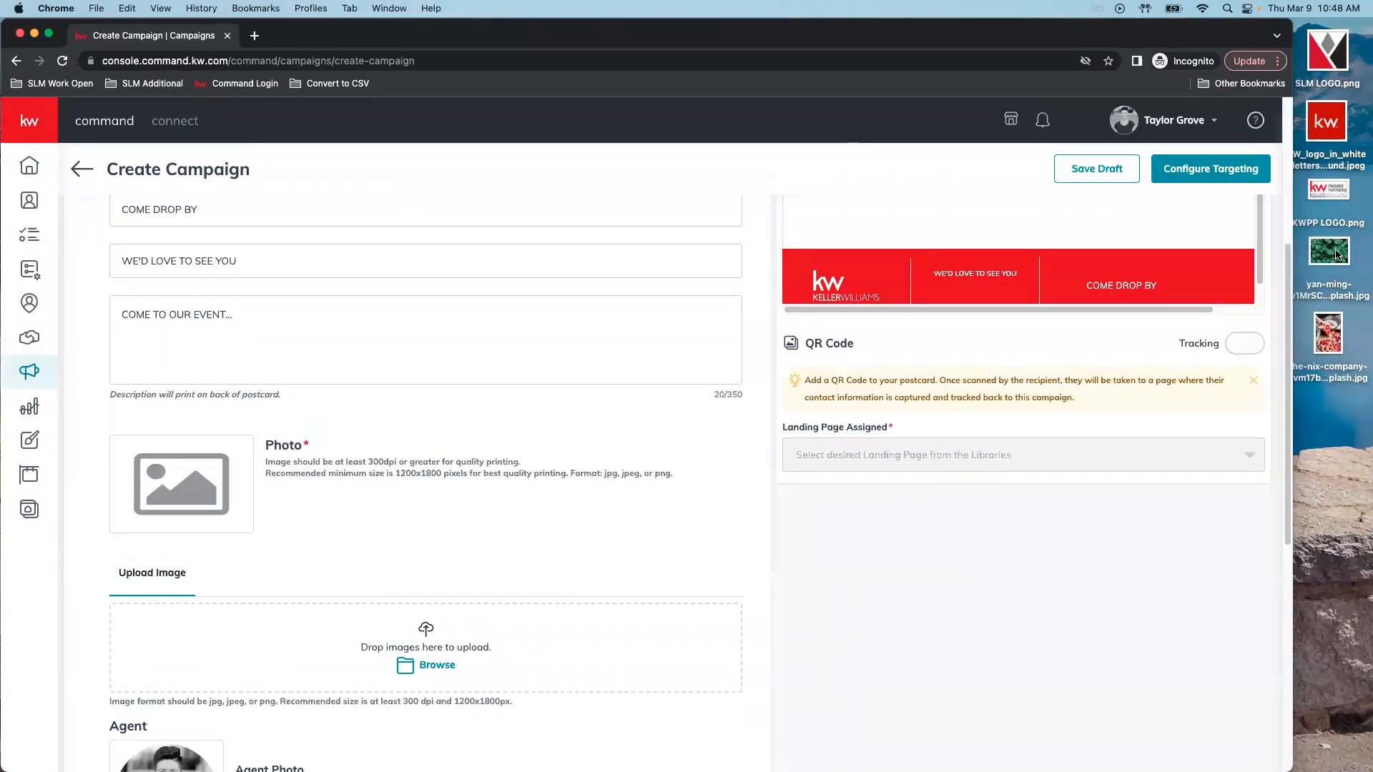
{"action": "left_click_drag", "start_coordinate": [1328, 287], "coordinate": [423, 693]}
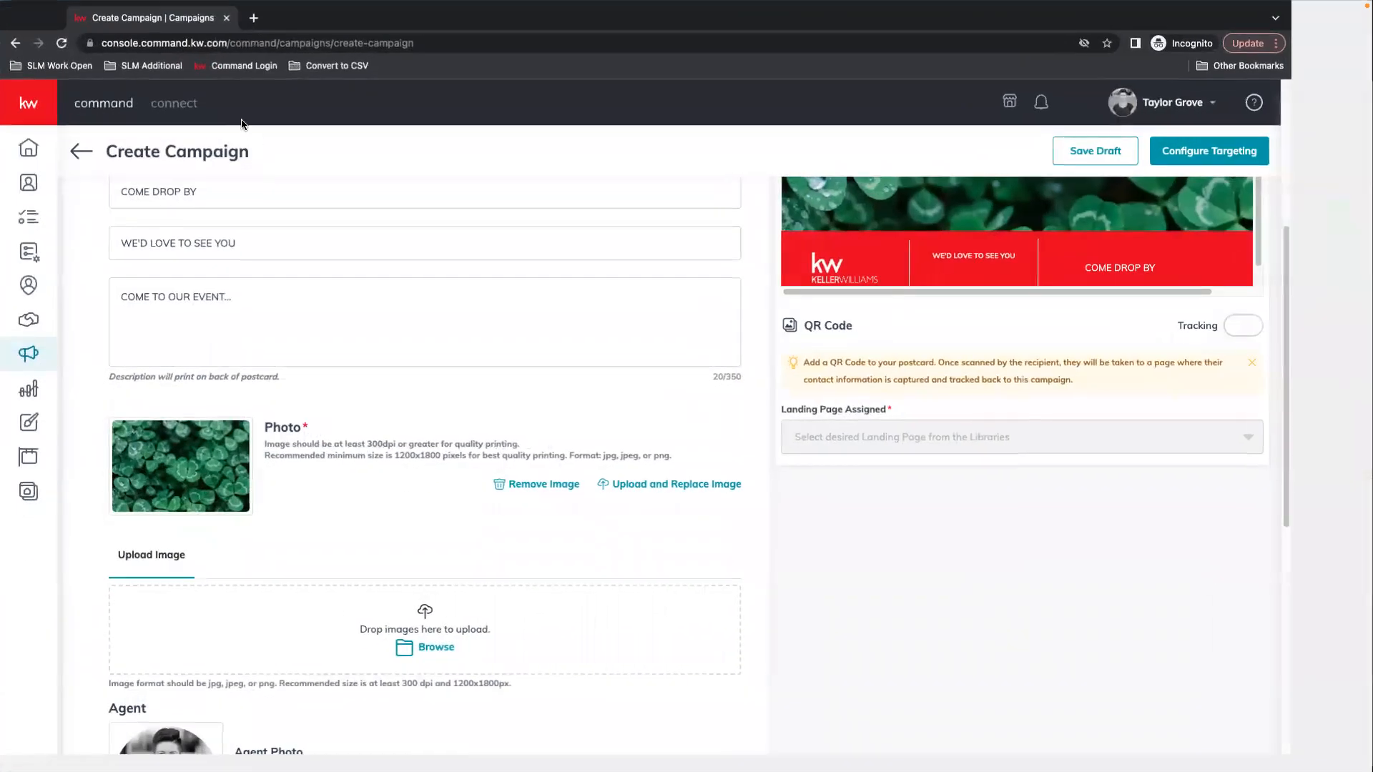
Replace the agent's phone number with a new one
{"action": "scroll", "coordinate": [431, 441], "scroll_direction": "up", "scroll_amount": 2}
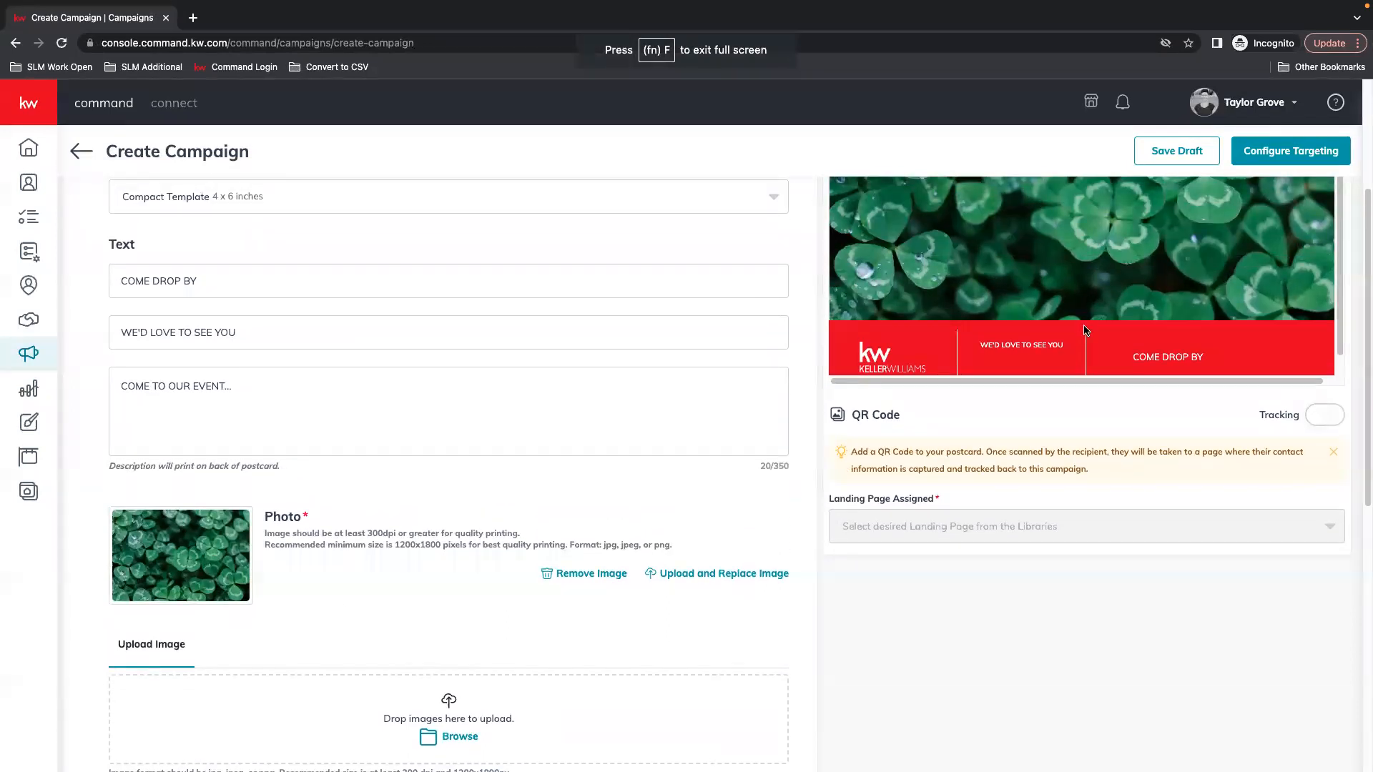
{"action": "scroll", "coordinate": [536, 686], "scroll_direction": "down", "scroll_amount": 5}
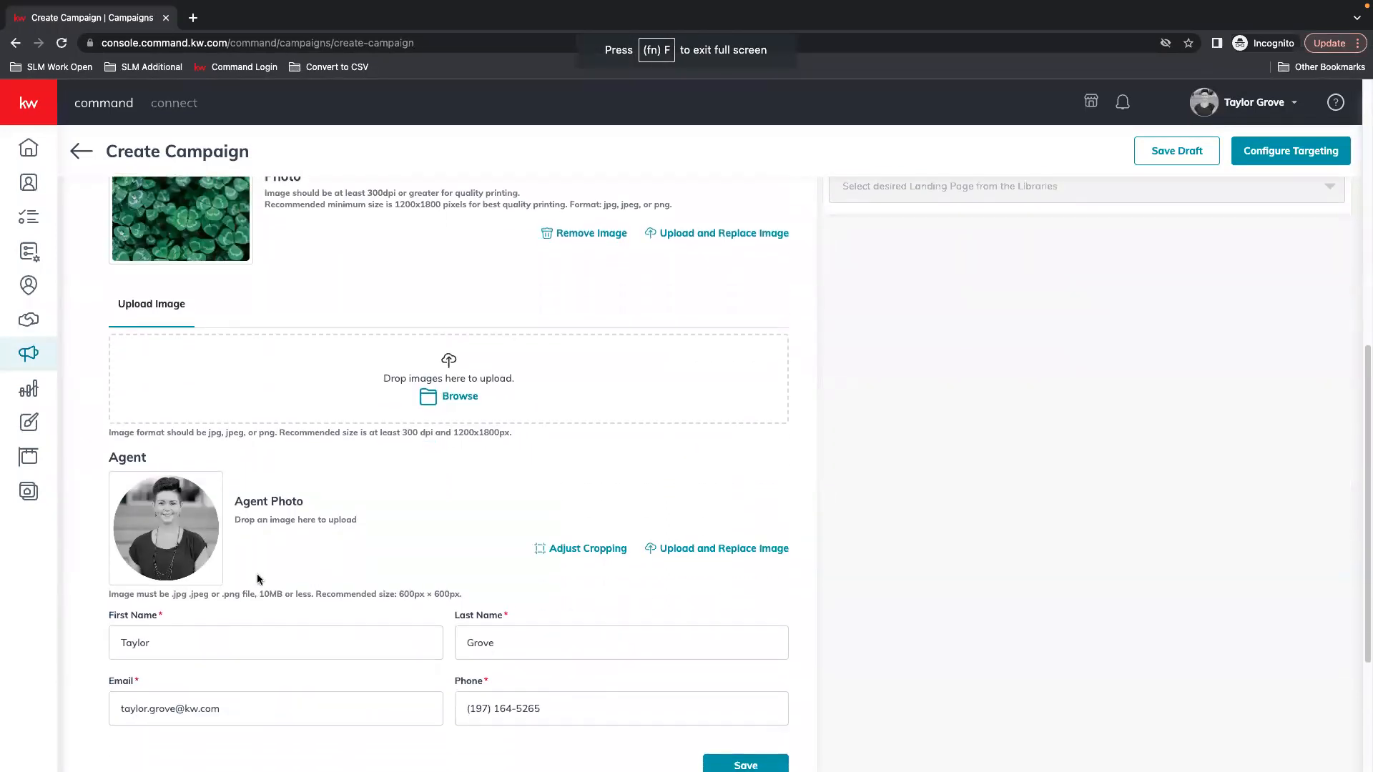
{"action": "scroll", "coordinate": [258, 580], "scroll_direction": "down", "scroll_amount": 3}
{"action": "left_click_drag", "start_coordinate": [674, 466], "coordinate": [431, 468]}
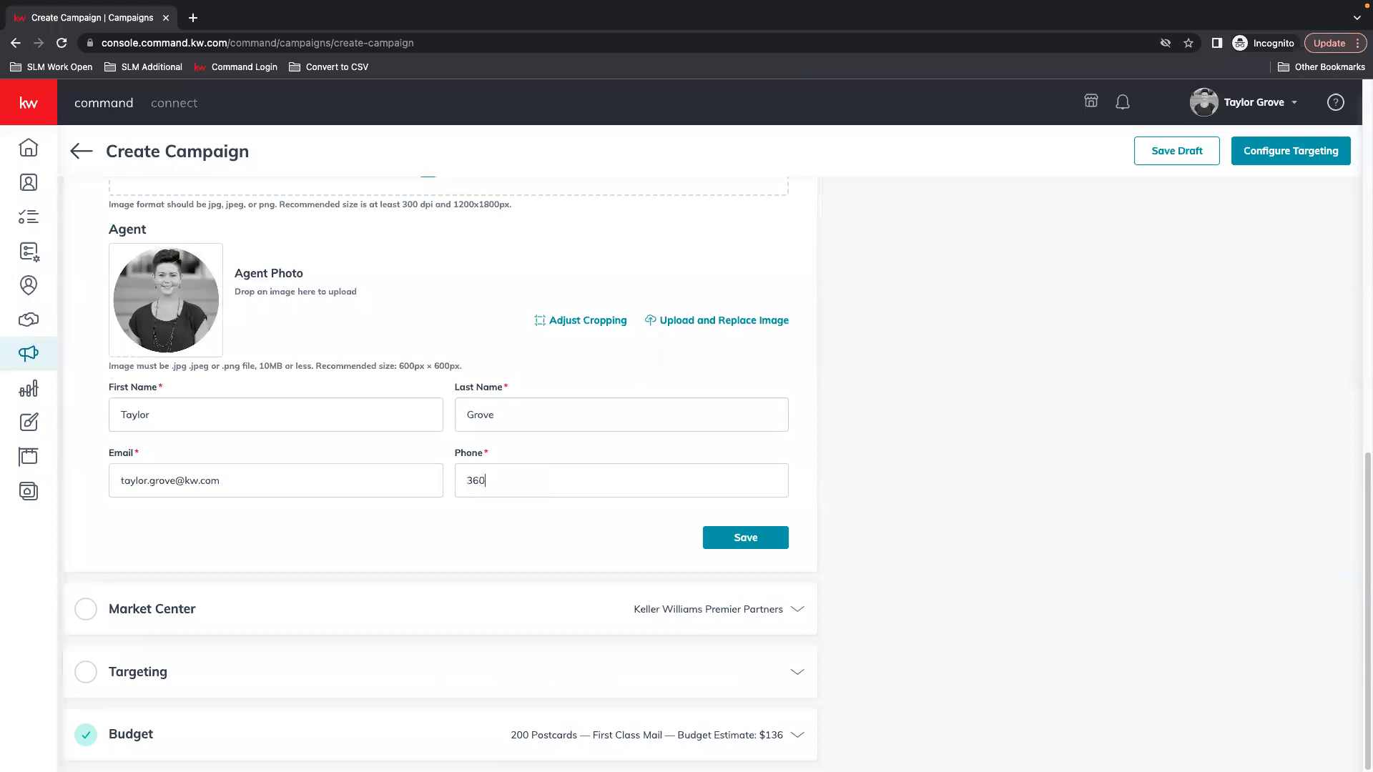
Save the postcard content and set the Market Center state to WA
{"action": "left_click", "coordinate": [751, 544]}
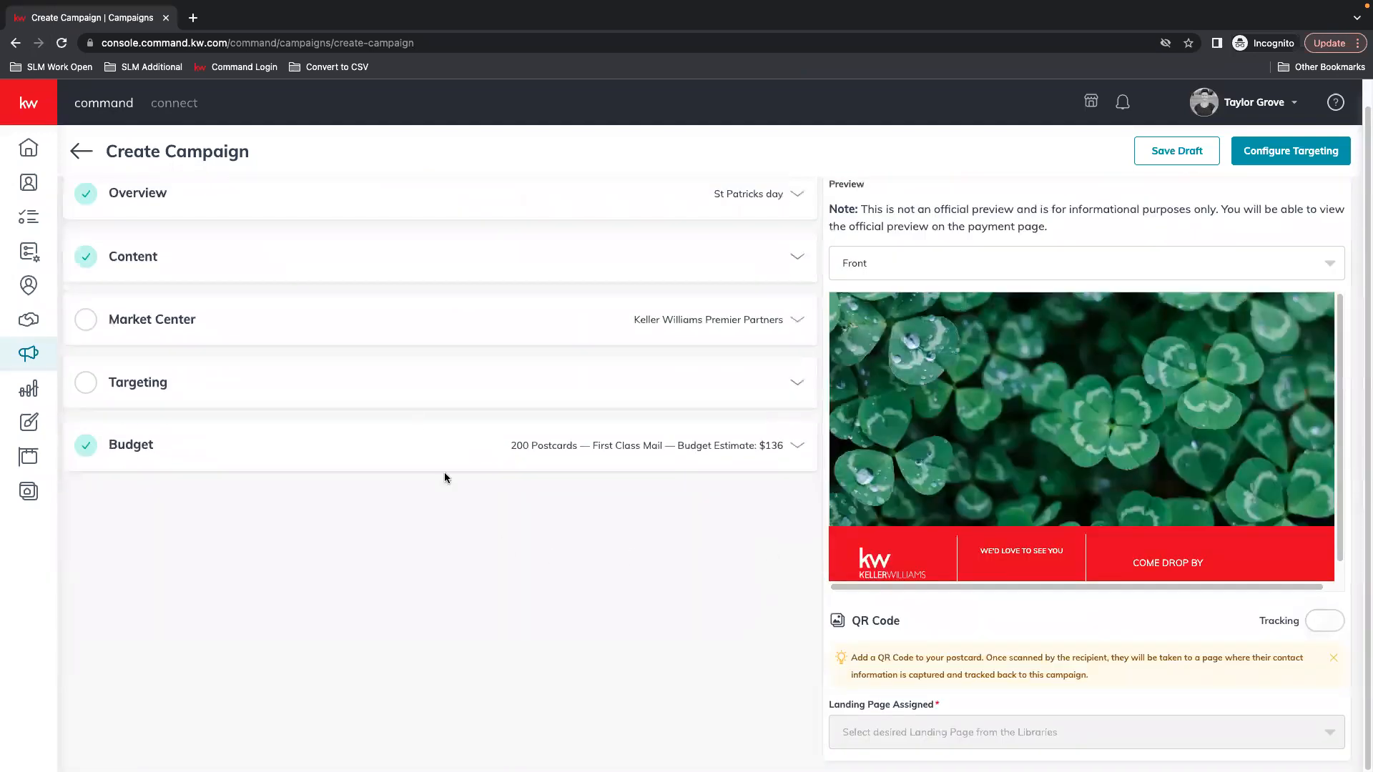
{"action": "left_click", "coordinate": [140, 324]}
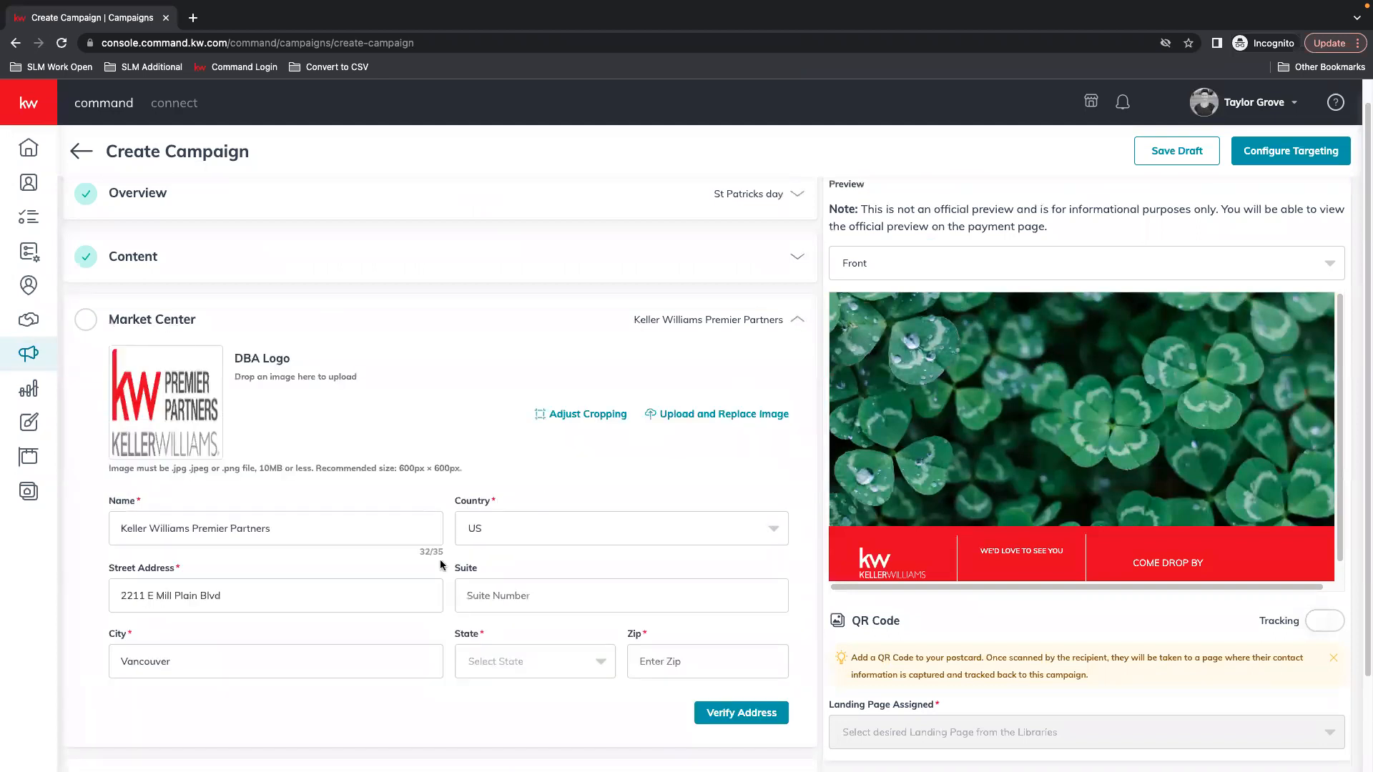
{"action": "left_click", "coordinate": [540, 666]}
{"action": "type", "text": "wa"}
{"action": "key", "text": "Return"}
Enter the Market Center zip code and confirm the verified address
{"action": "left_click", "coordinate": [702, 611]}
{"action": "type", "text": "98661"}
{"action": "left_click", "coordinate": [749, 660]}
{"action": "left_click", "coordinate": [777, 552]}
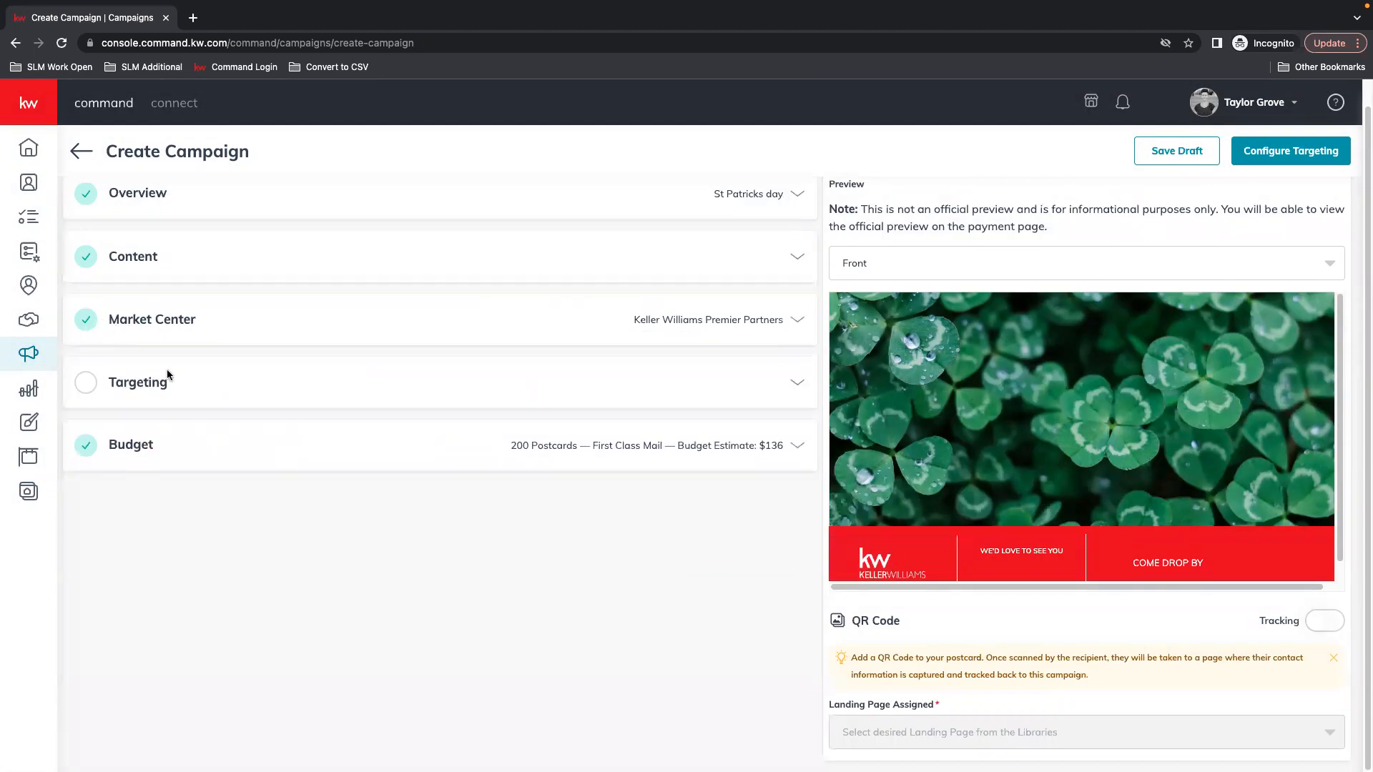
{"action": "left_click", "coordinate": [799, 384]}
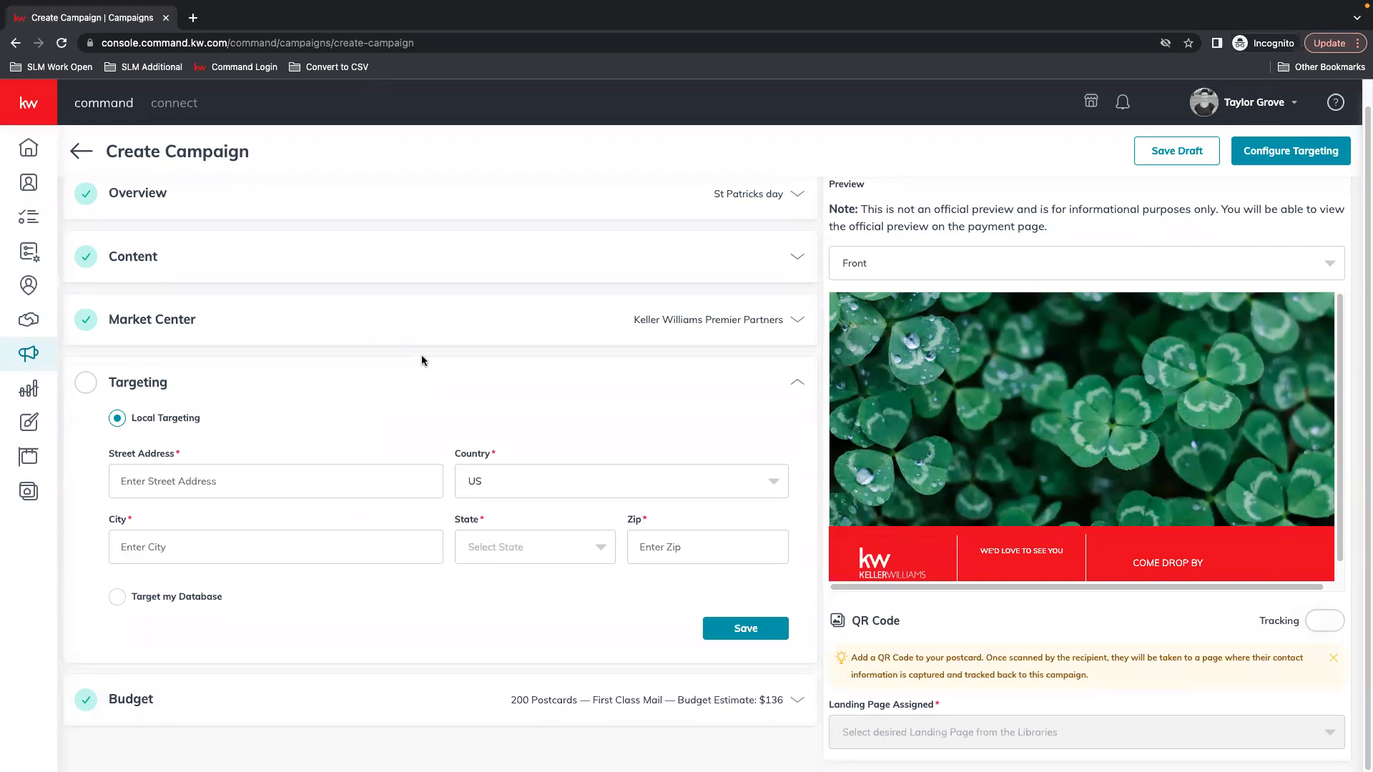
{"action": "left_click", "coordinate": [118, 598]}
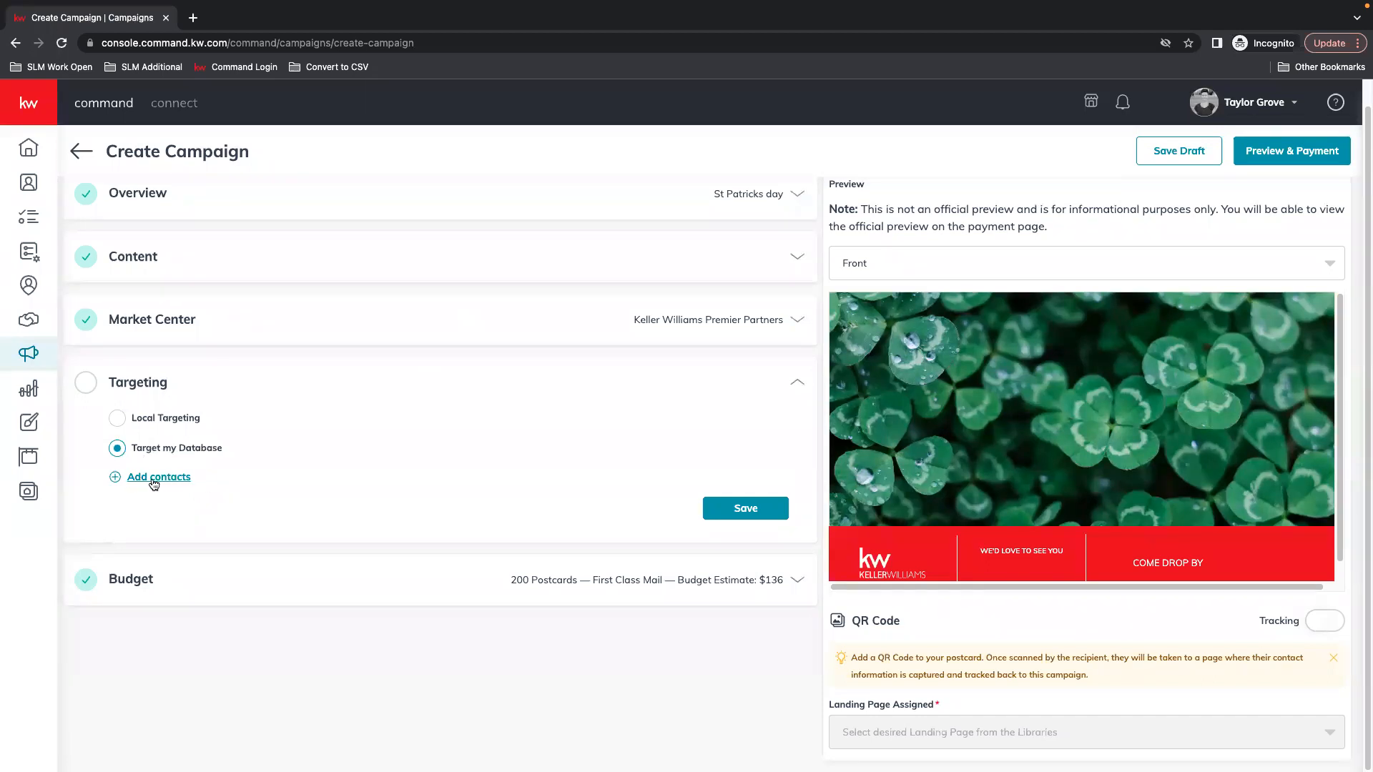
{"action": "left_click", "coordinate": [131, 482]}
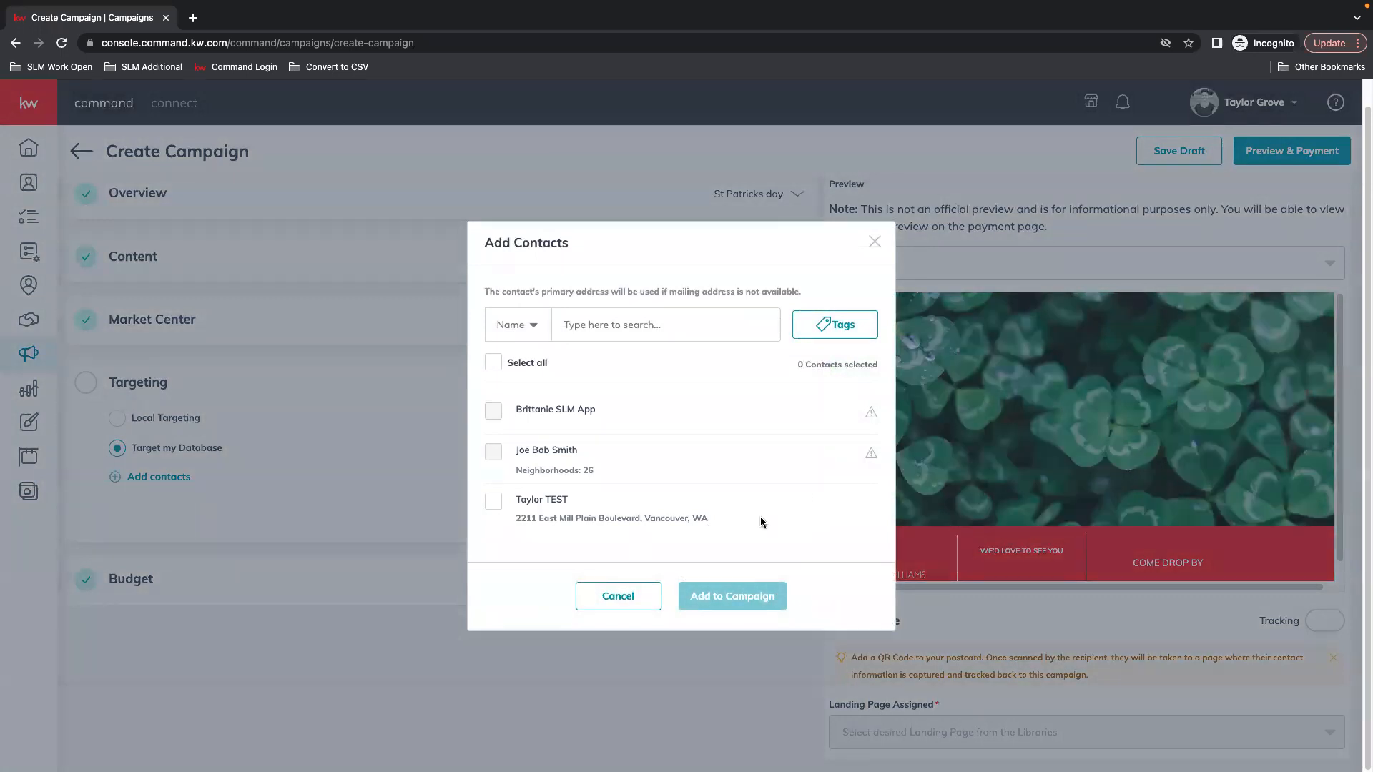
{"action": "mouse_move", "coordinate": [869, 455]}
{"action": "mouse_move", "coordinate": [874, 415]}
{"action": "mouse_move", "coordinate": [538, 452]}
{"action": "left_click_drag", "start_coordinate": [583, 522], "coordinate": [708, 521]}
Tick the test contact, try searching by Neighborhood, then switch the search back to Name
{"action": "left_click", "coordinate": [530, 501]}
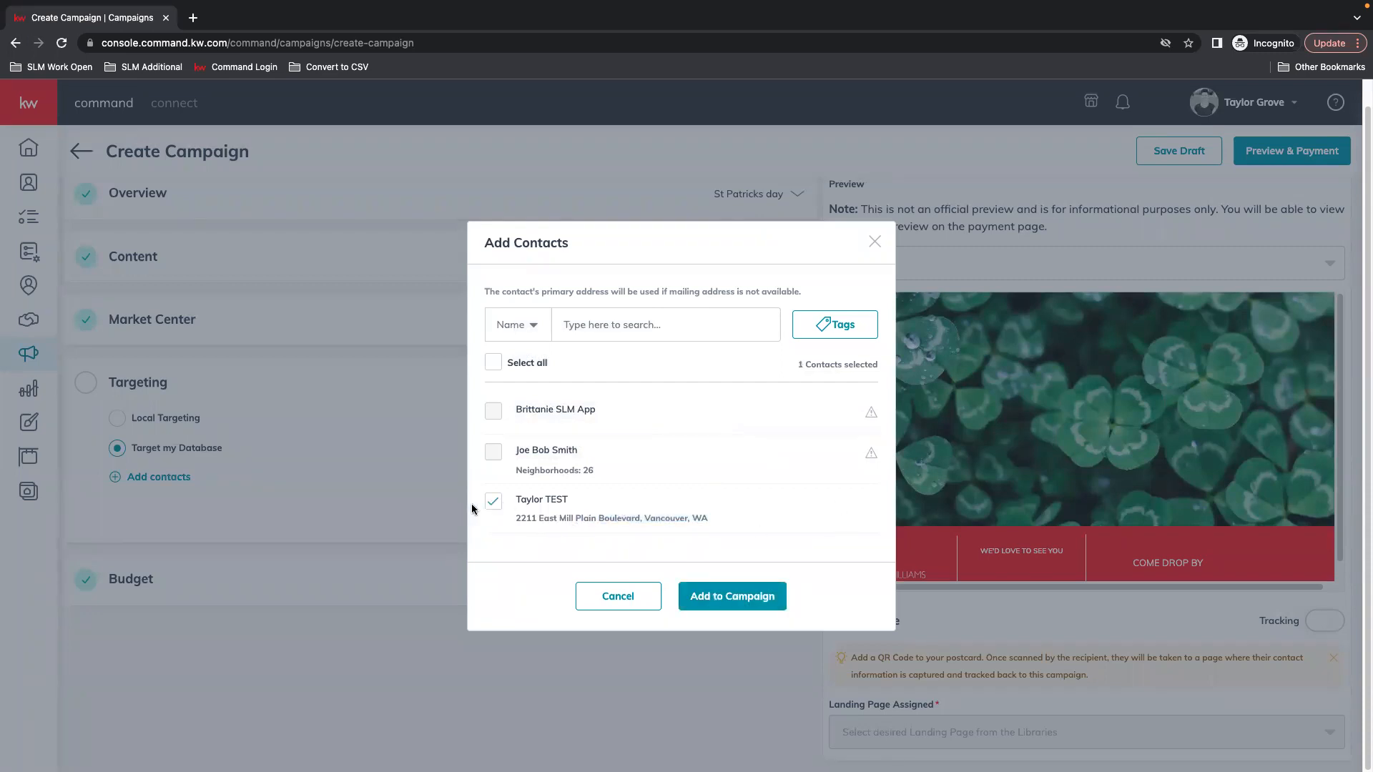
{"action": "left_click", "coordinate": [530, 336]}
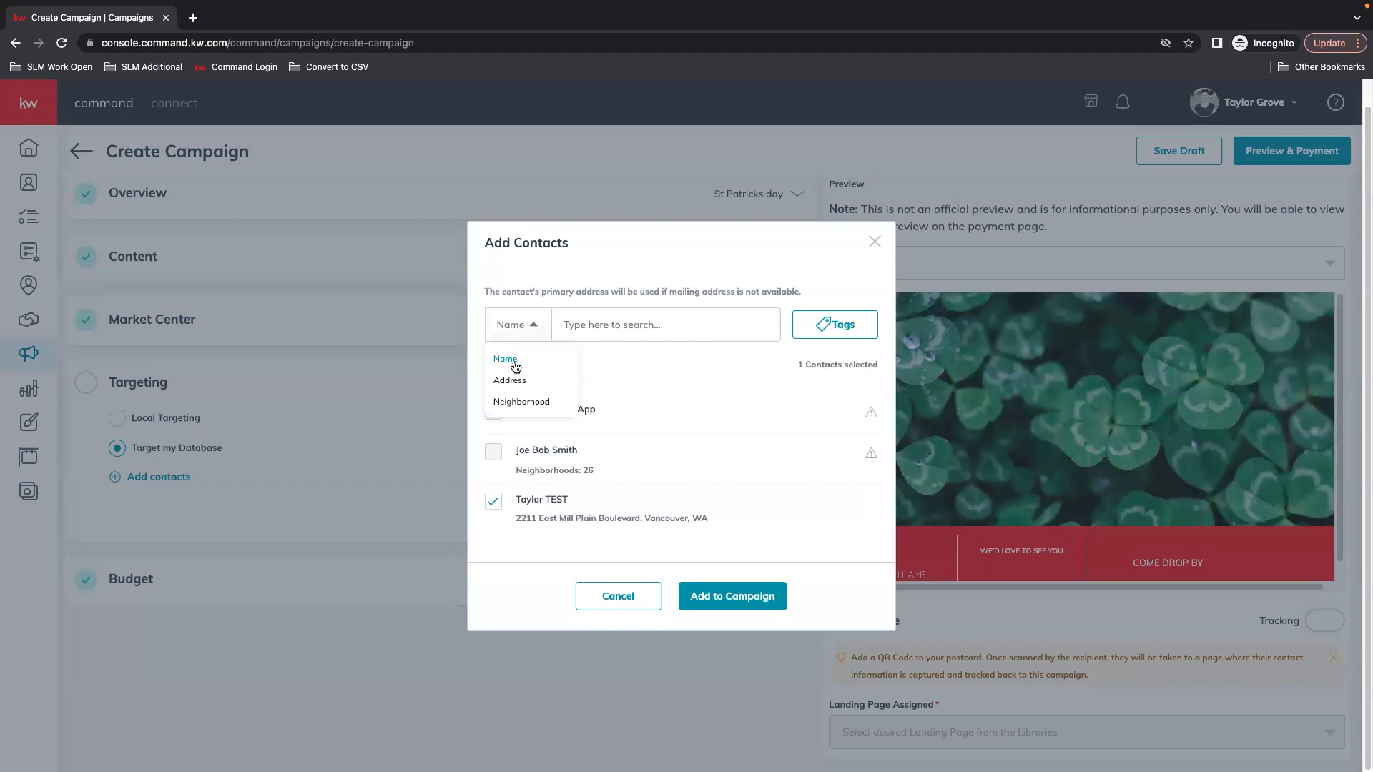
{"action": "left_click", "coordinate": [529, 405]}
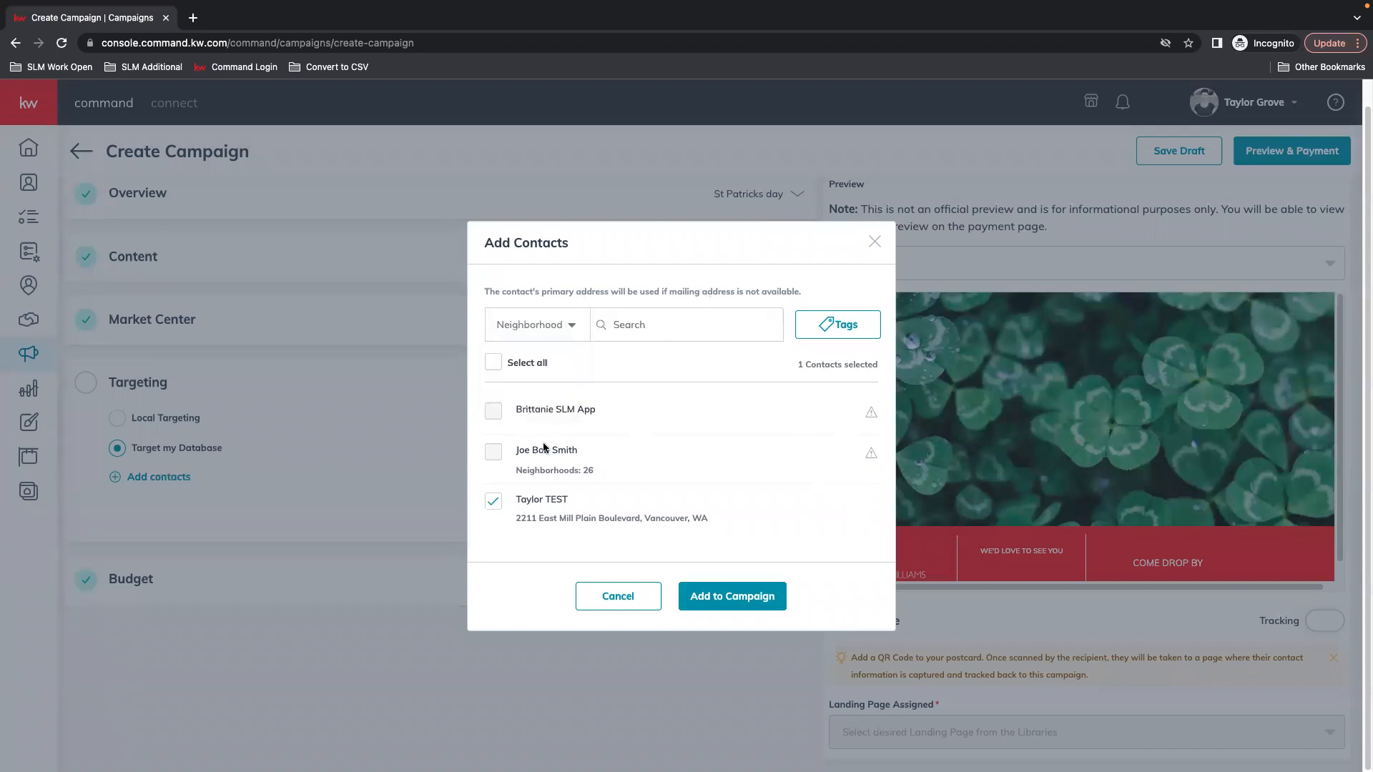
{"action": "left_click", "coordinate": [561, 325]}
{"action": "left_click", "coordinate": [511, 363]}
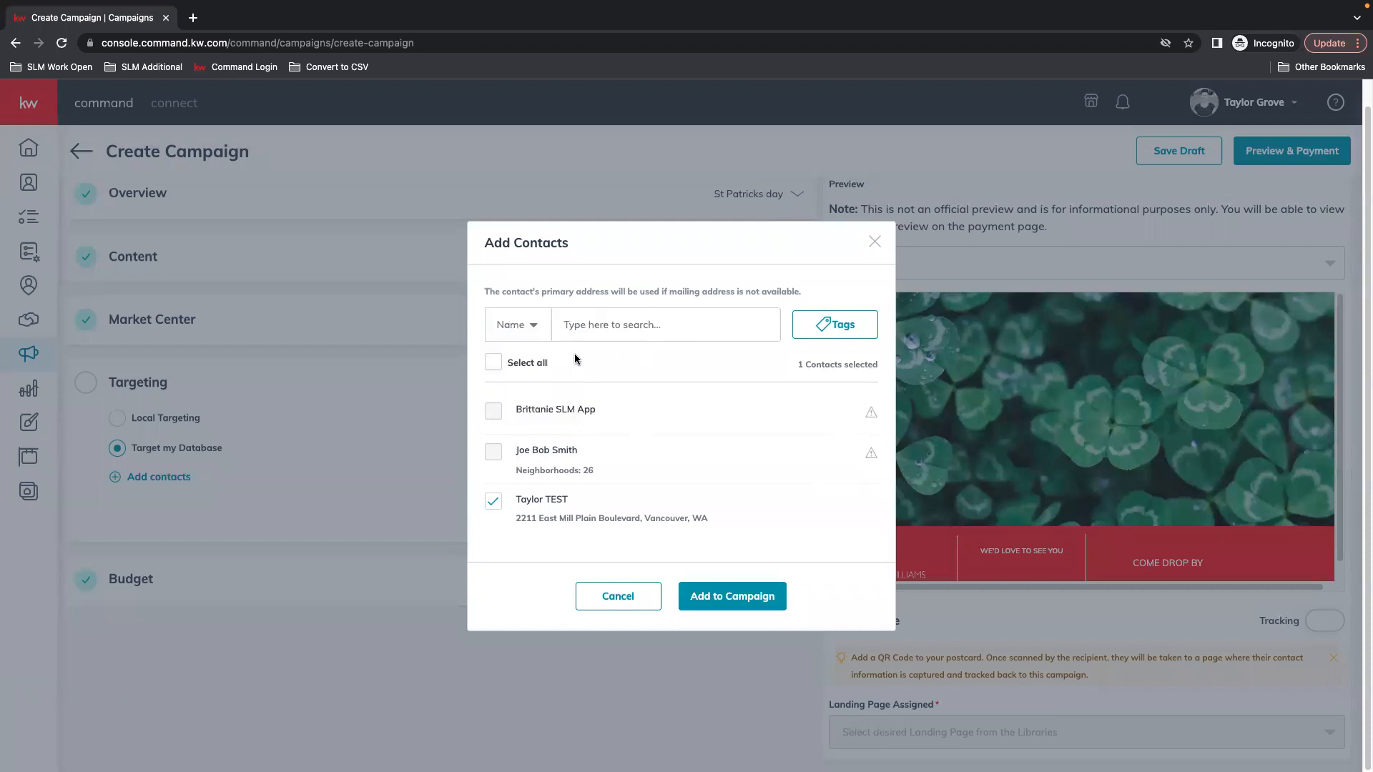
Browse the Tags list without choosing one, then add the selected contact for 1 postcard at $0.68
{"action": "left_click", "coordinate": [841, 327]}
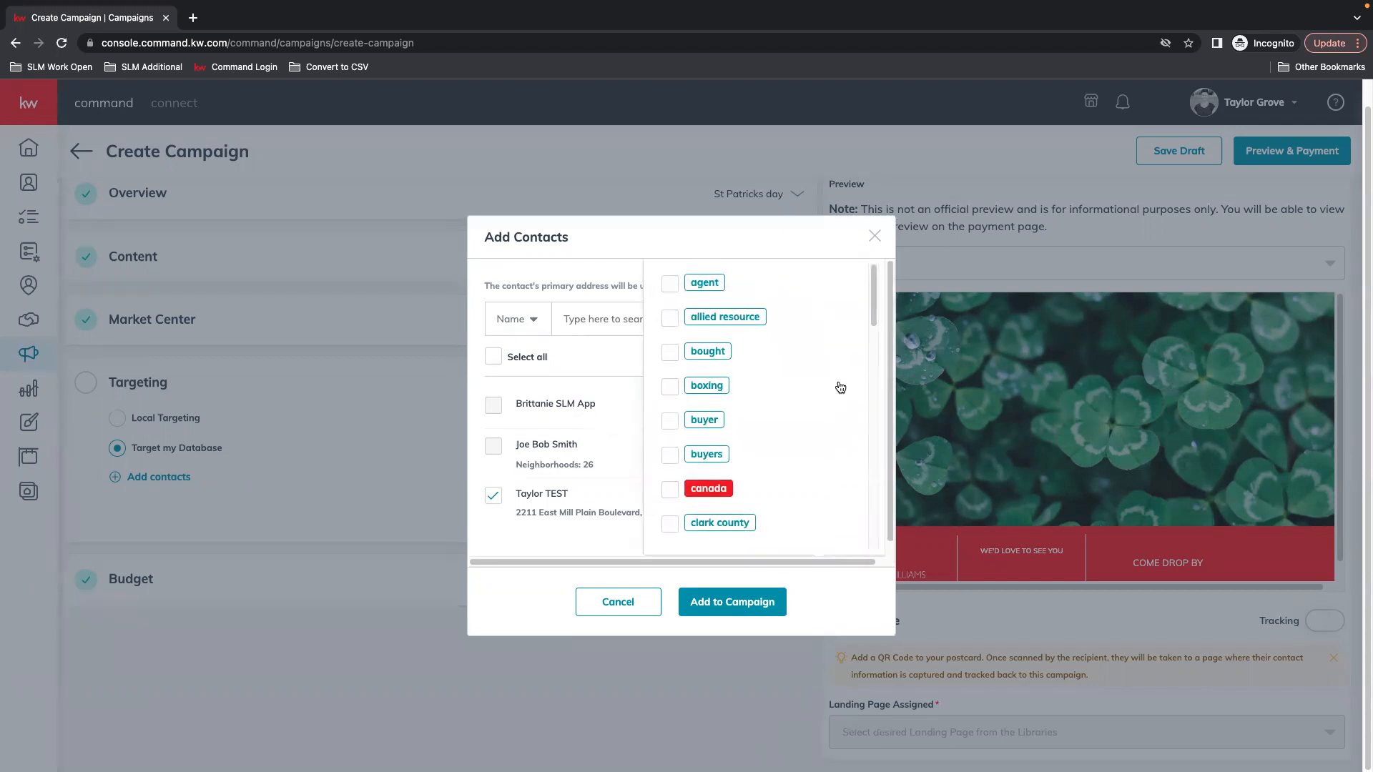
{"action": "scroll", "coordinate": [836, 393], "scroll_direction": "down", "scroll_amount": 1}
{"action": "scroll", "coordinate": [784, 398], "scroll_direction": "down", "scroll_amount": 1}
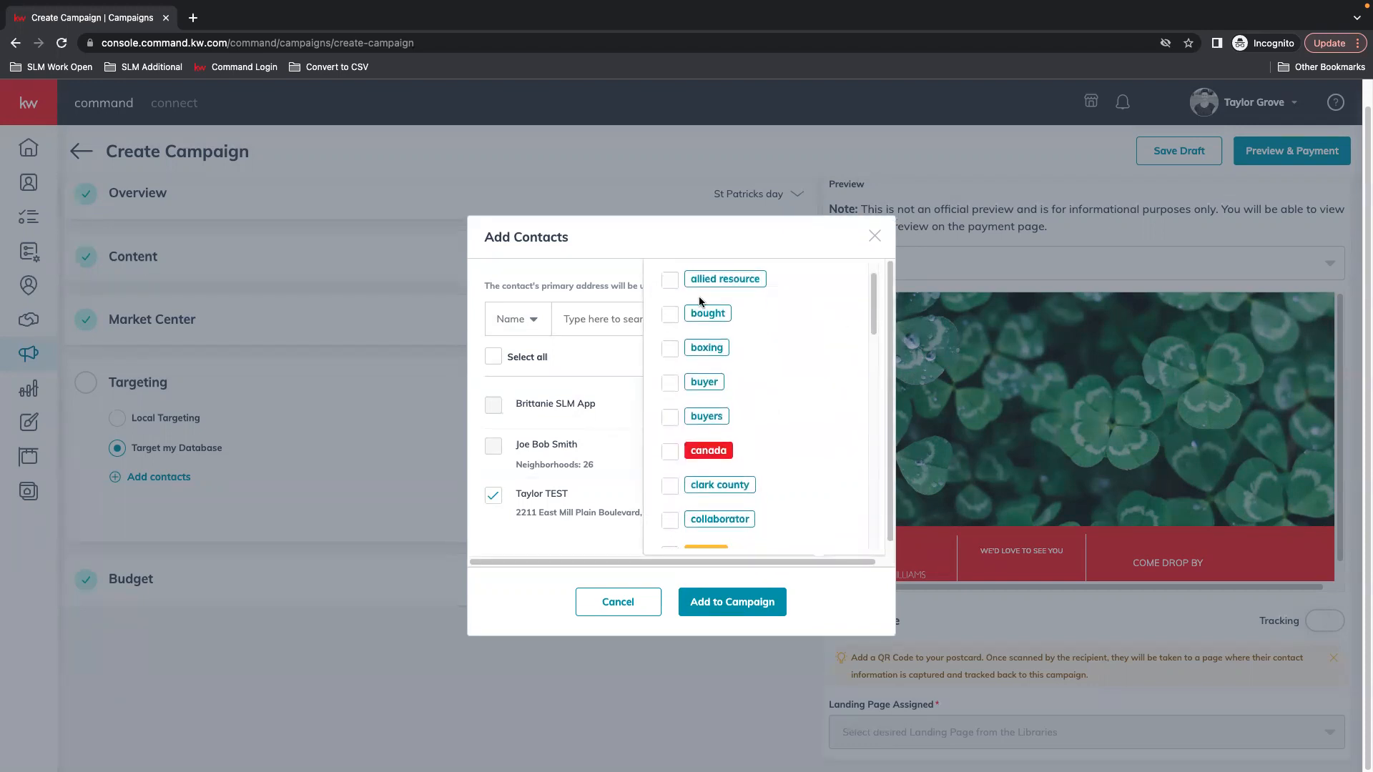
{"action": "scroll", "coordinate": [707, 536], "scroll_direction": "down", "scroll_amount": 5}
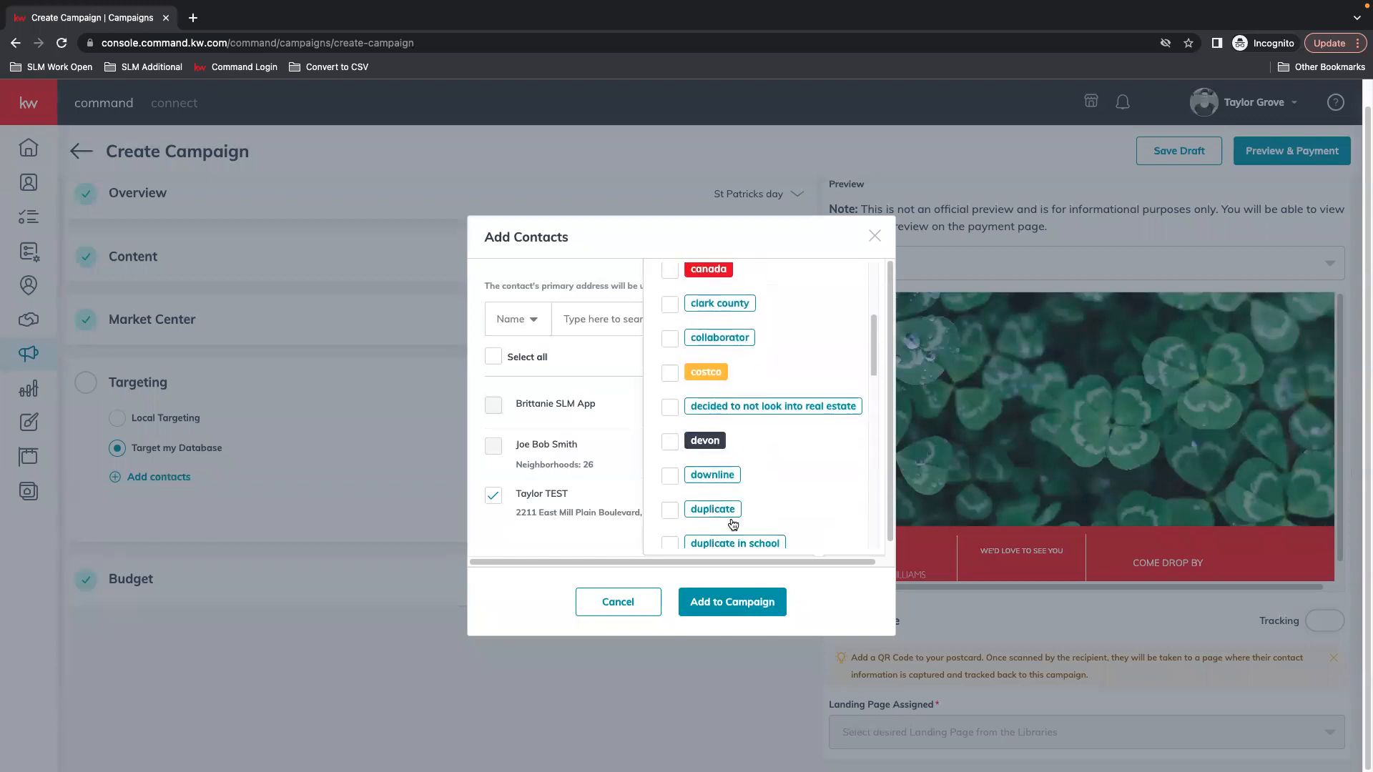
{"action": "scroll", "coordinate": [751, 543], "scroll_direction": "down", "scroll_amount": 6}
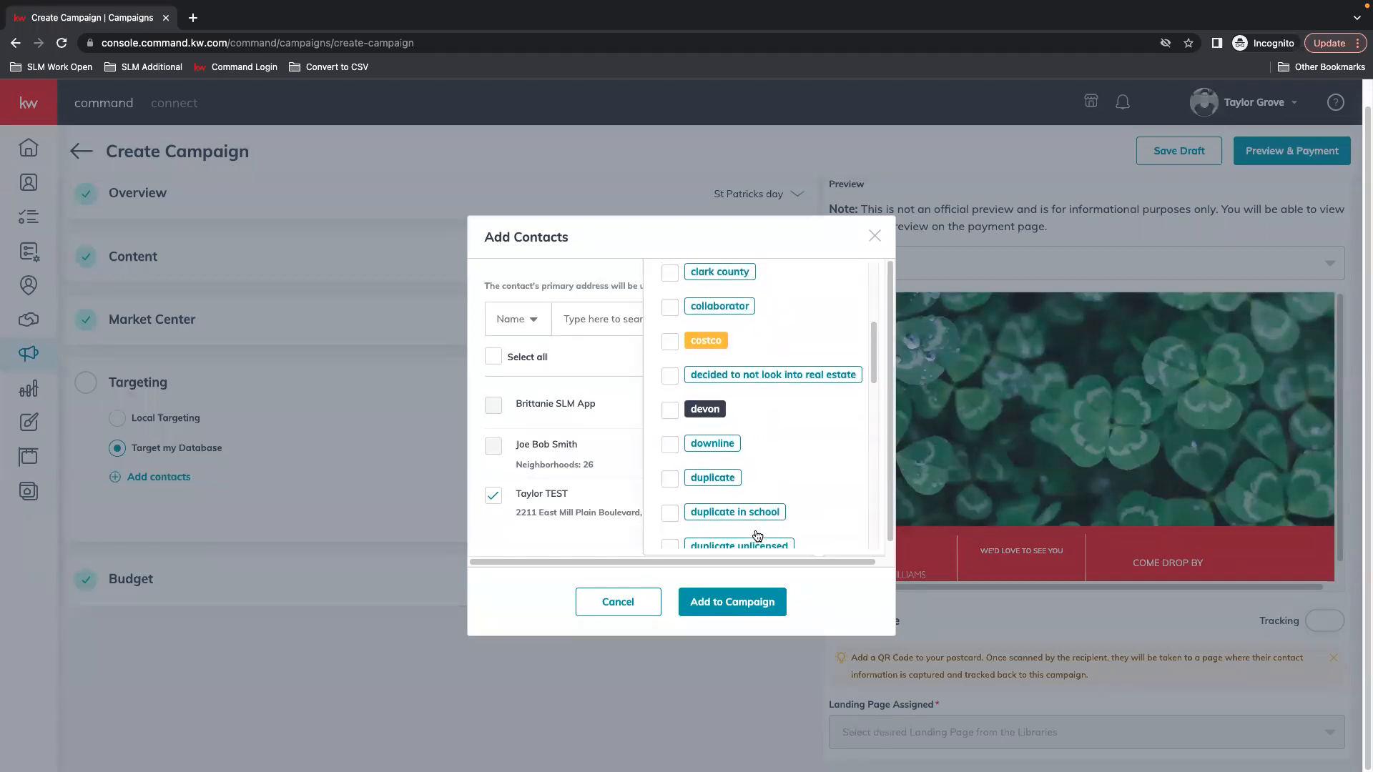
{"action": "scroll", "coordinate": [744, 518], "scroll_direction": "down", "scroll_amount": 6}
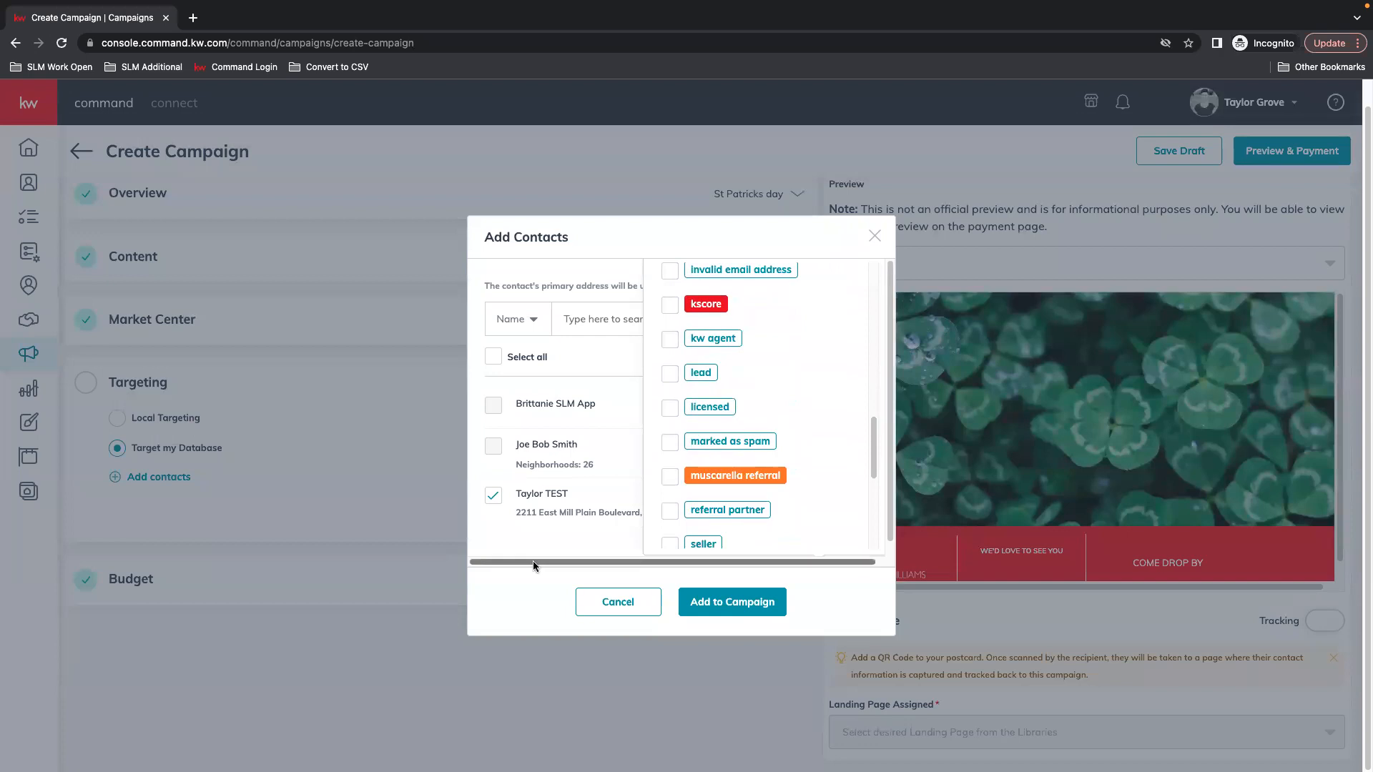
{"action": "left_click", "coordinate": [572, 544]}
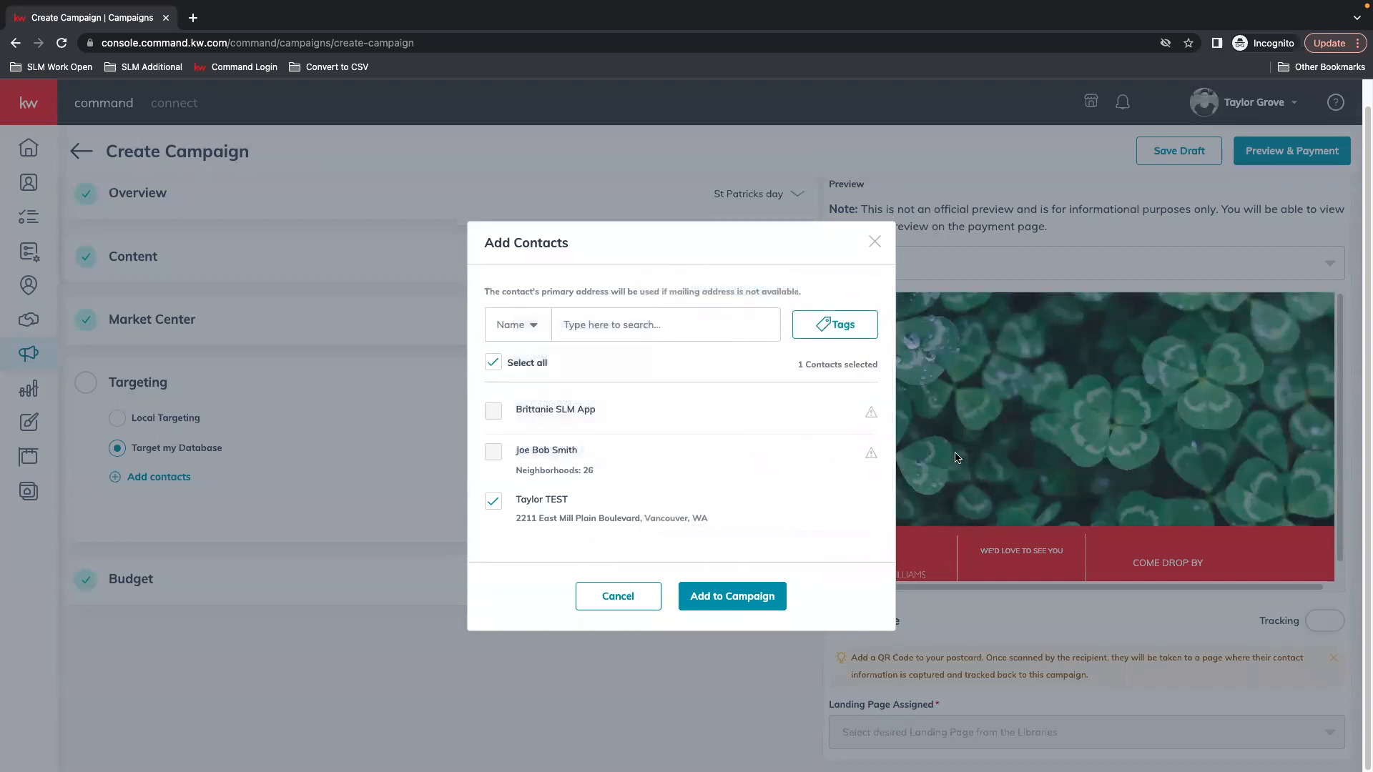
{"action": "left_click", "coordinate": [769, 603]}
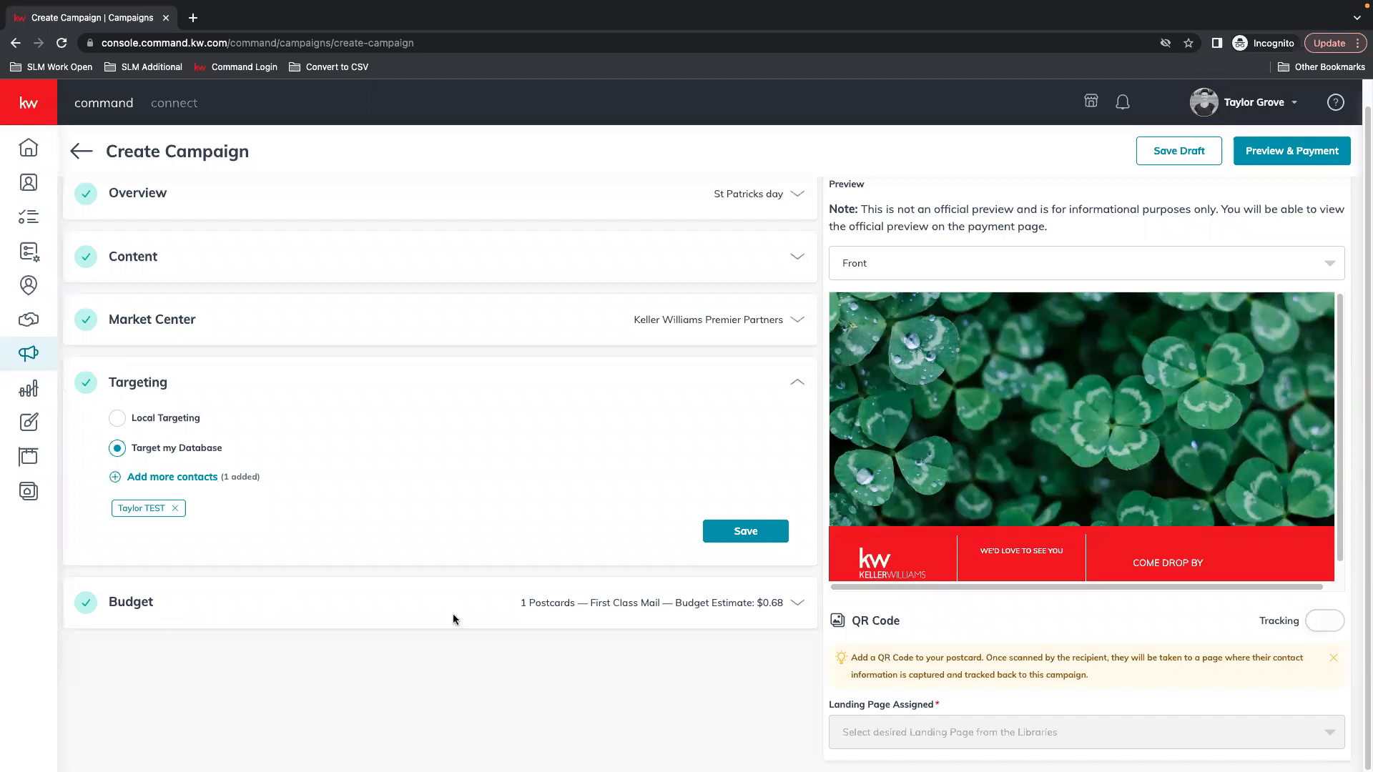
Save the budget with First Class postage for 1 postcard ($0.68), leaving QR tracking off
{"action": "left_click", "coordinate": [797, 605]}
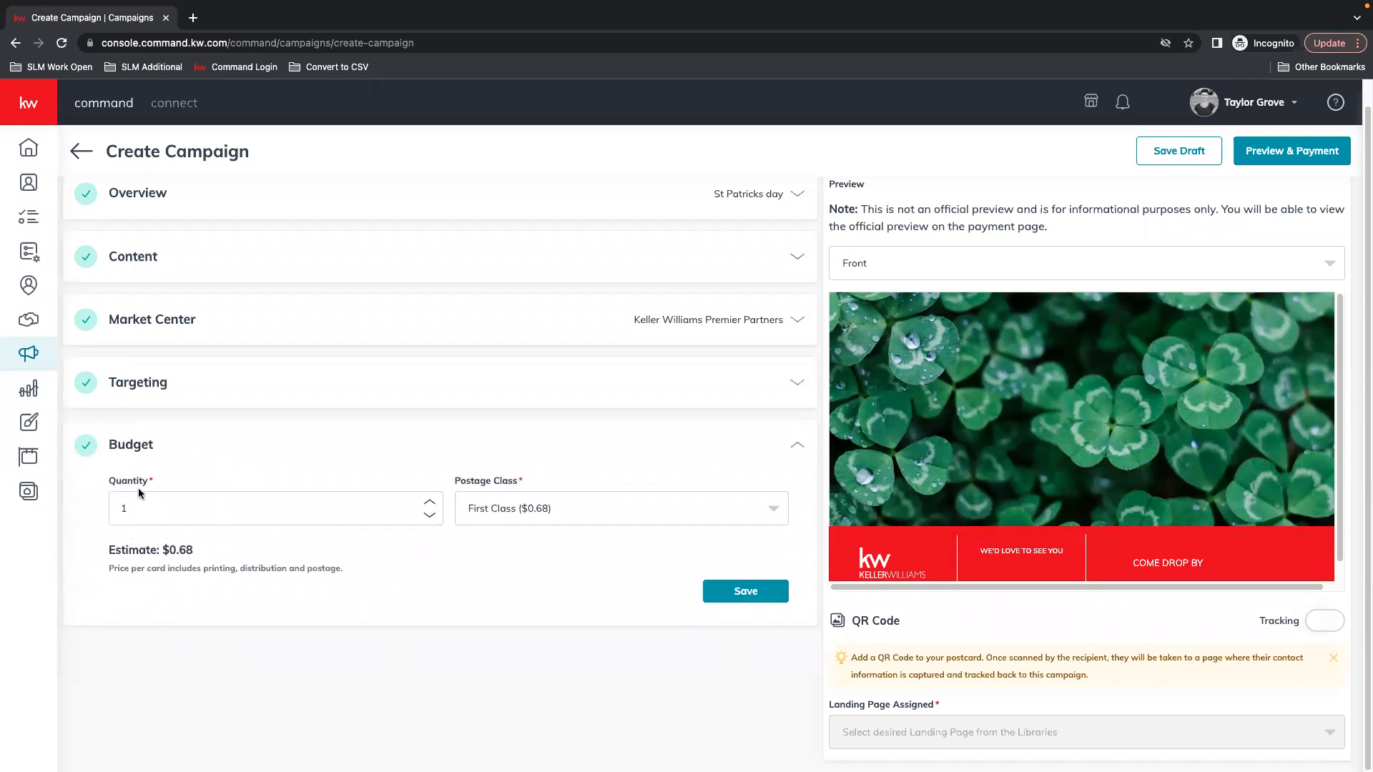
{"action": "left_click", "coordinate": [575, 512]}
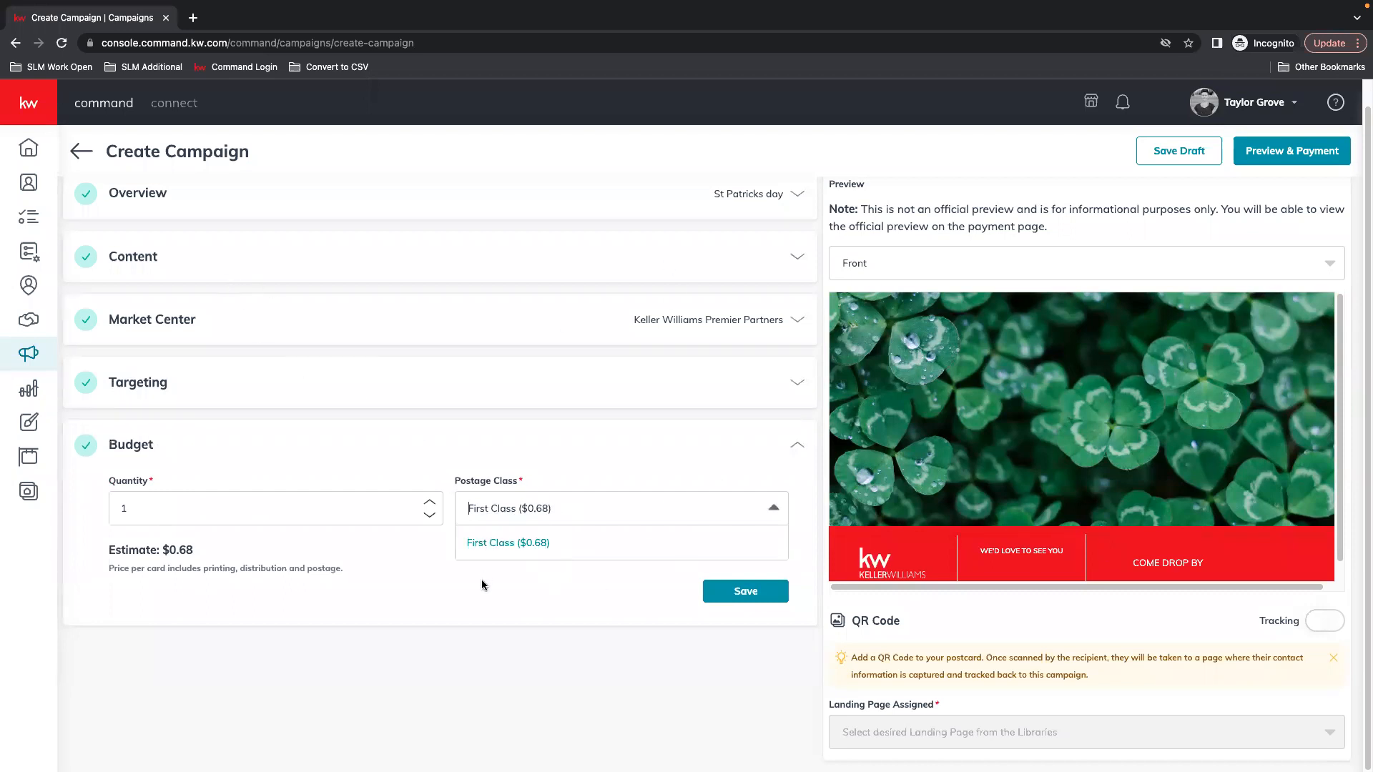
{"action": "left_click", "coordinate": [616, 452]}
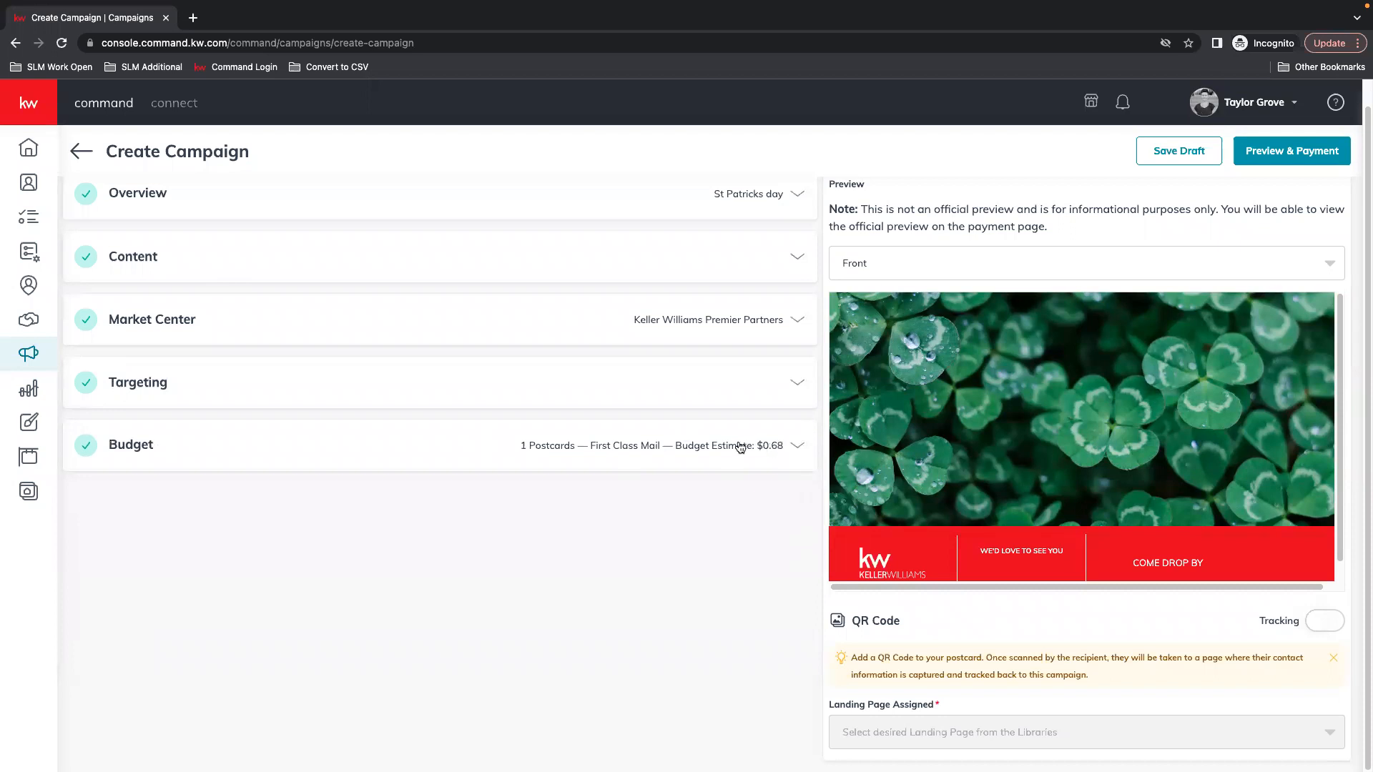
{"action": "left_click", "coordinate": [1325, 621]}
{"action": "left_click", "coordinate": [1328, 617]}
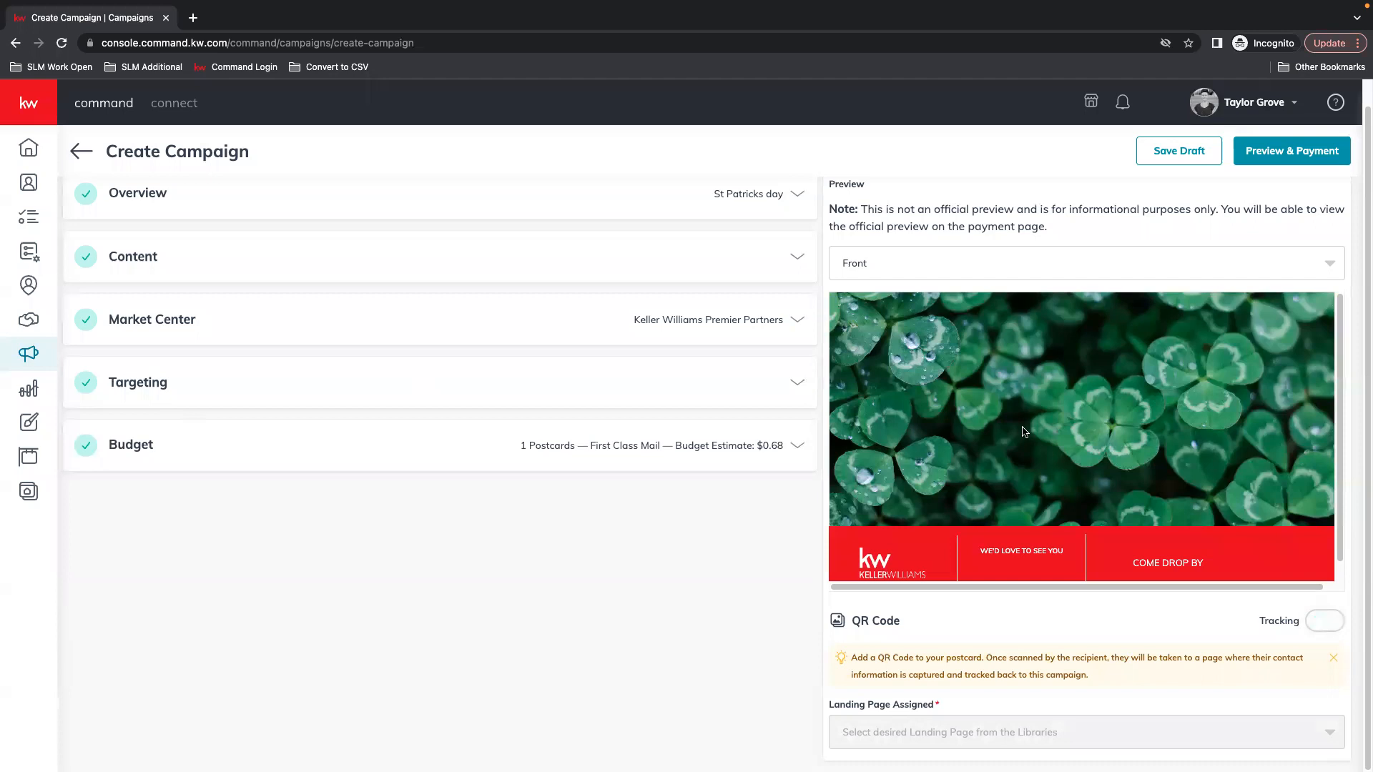
Confirm campaign creation and review the $0.68 order for one 4x6 First Class postcard
{"action": "left_click", "coordinate": [1294, 156]}
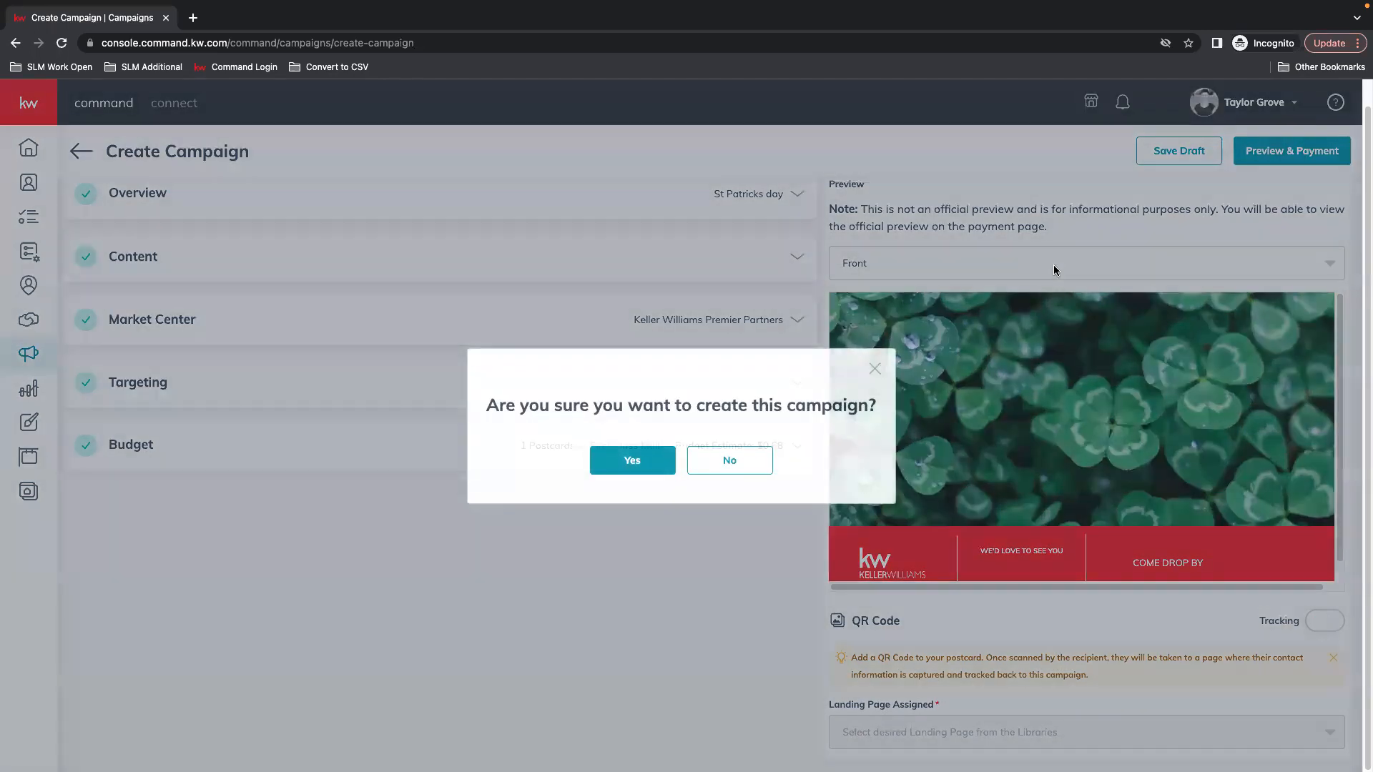
{"action": "left_click", "coordinate": [629, 462]}
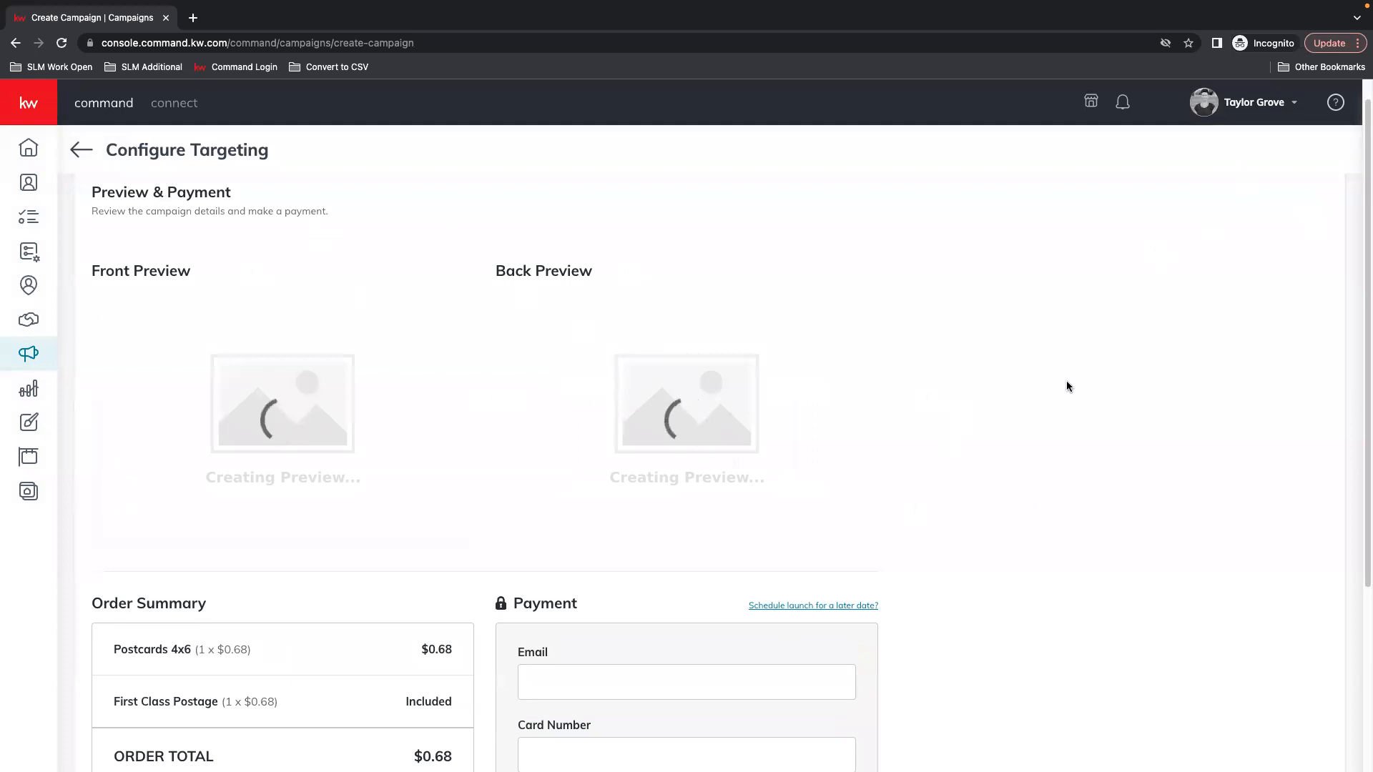
{"action": "scroll", "coordinate": [1066, 382], "scroll_direction": "down", "scroll_amount": 1}
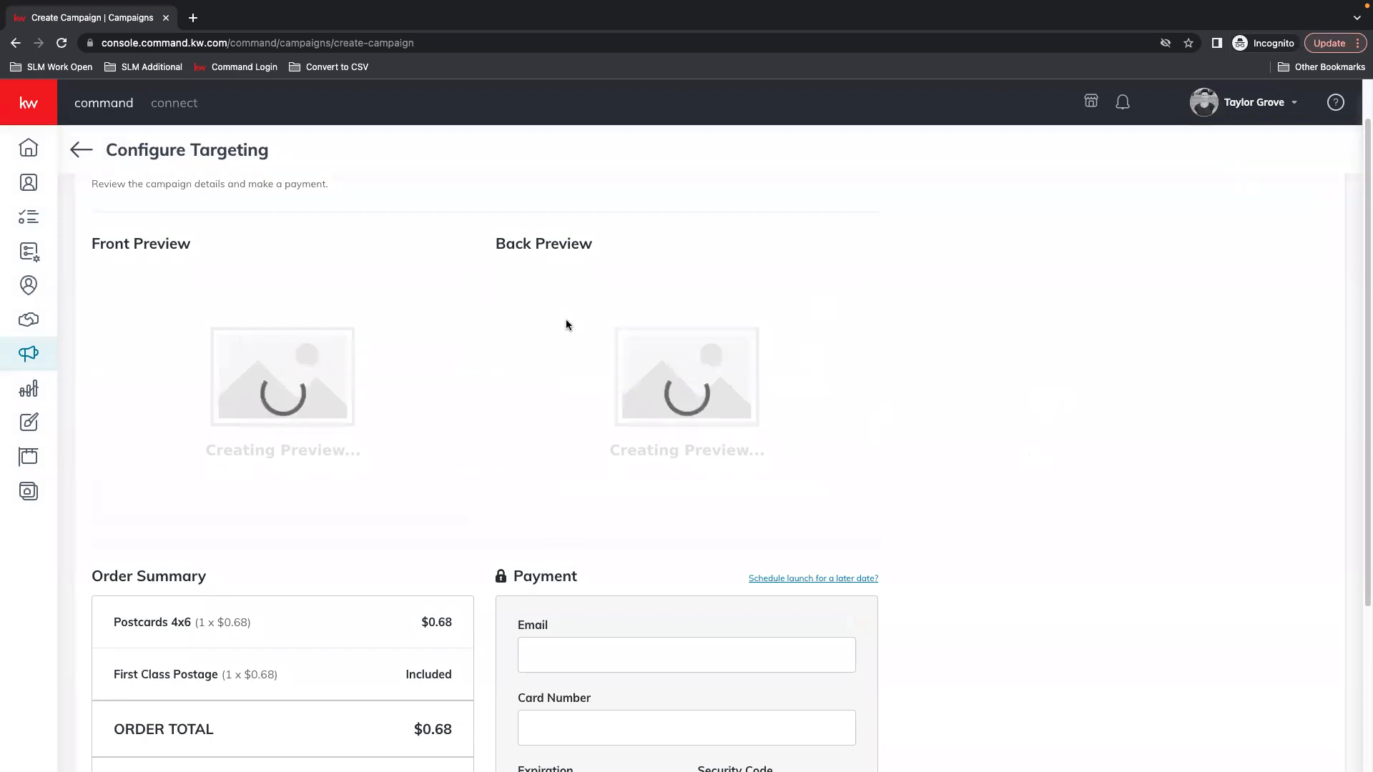
{"action": "scroll", "coordinate": [581, 501], "scroll_direction": "down", "scroll_amount": 2}
{"action": "scroll", "coordinate": [582, 501], "scroll_direction": "down", "scroll_amount": 4}
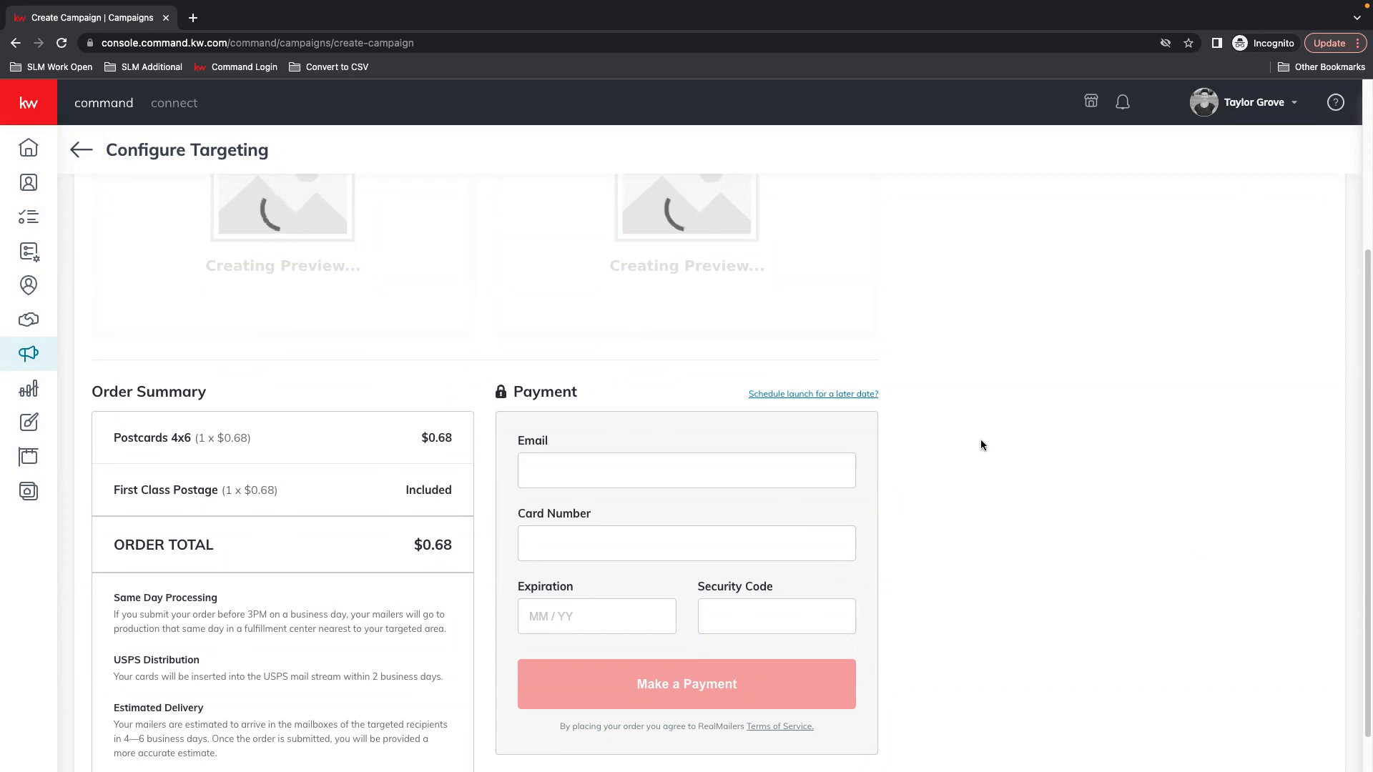
{"action": "scroll", "coordinate": [1002, 436], "scroll_direction": "down", "scroll_amount": 1}
{"action": "scroll", "coordinate": [858, 379], "scroll_direction": "up", "scroll_amount": 4}
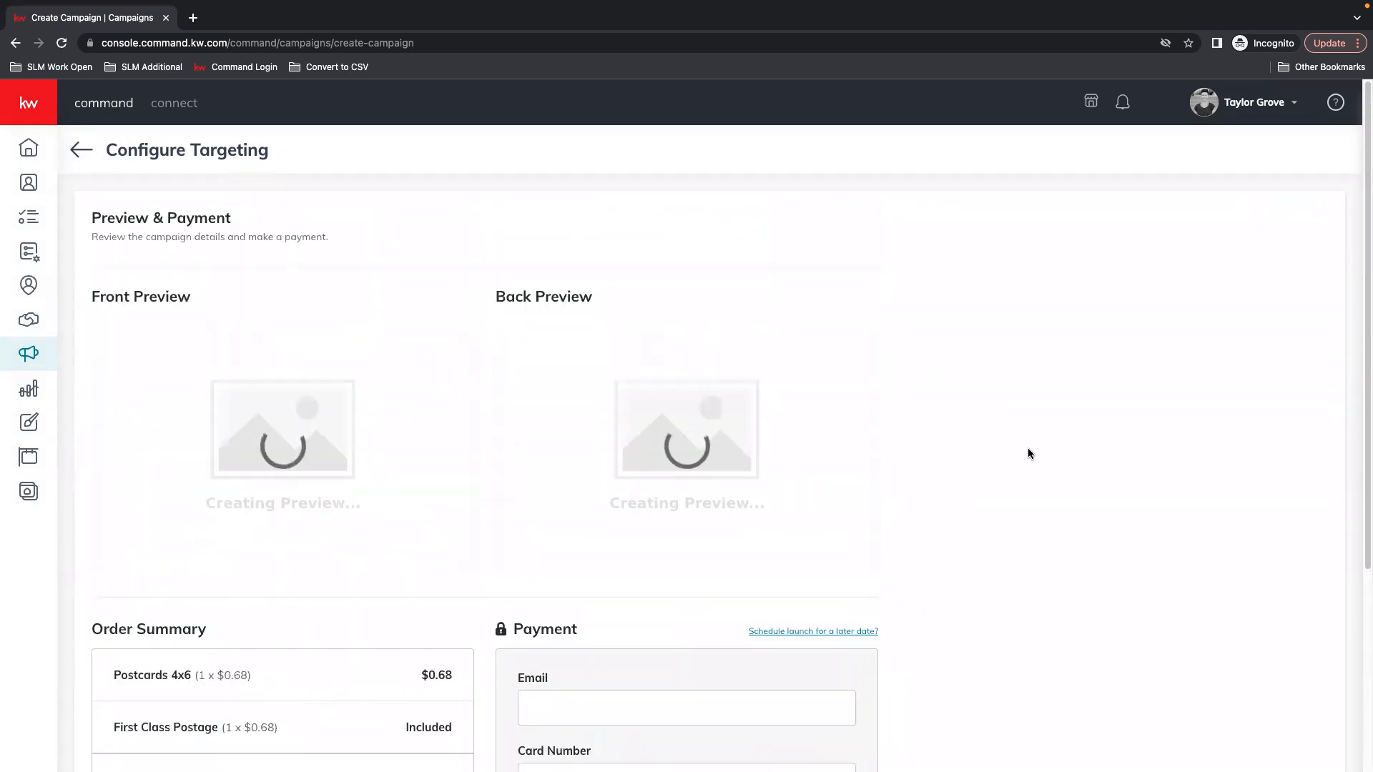
Leave payment unpaid, view the St Patricks day draft under Direct Mail, and check notifications
{"action": "left_click", "coordinate": [29, 353]}
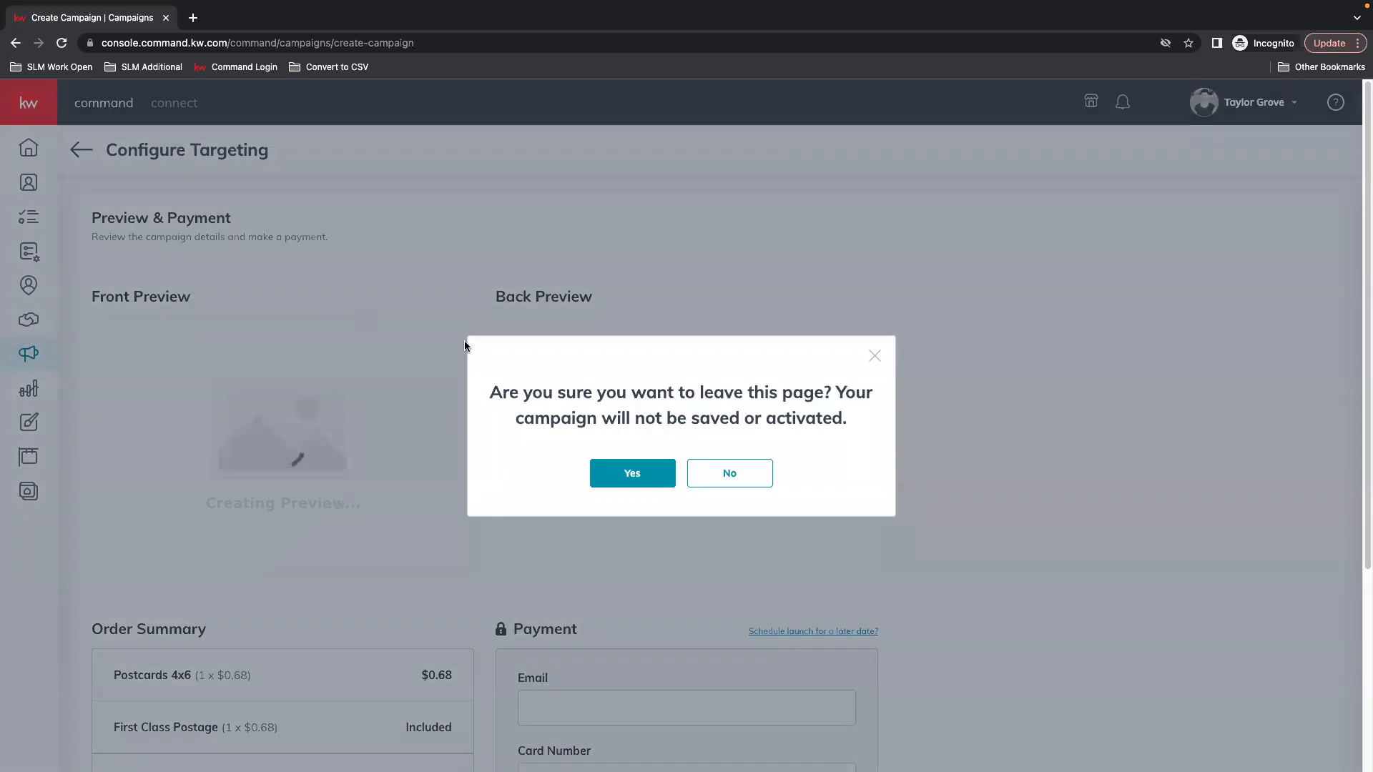
{"action": "left_click", "coordinate": [644, 477]}
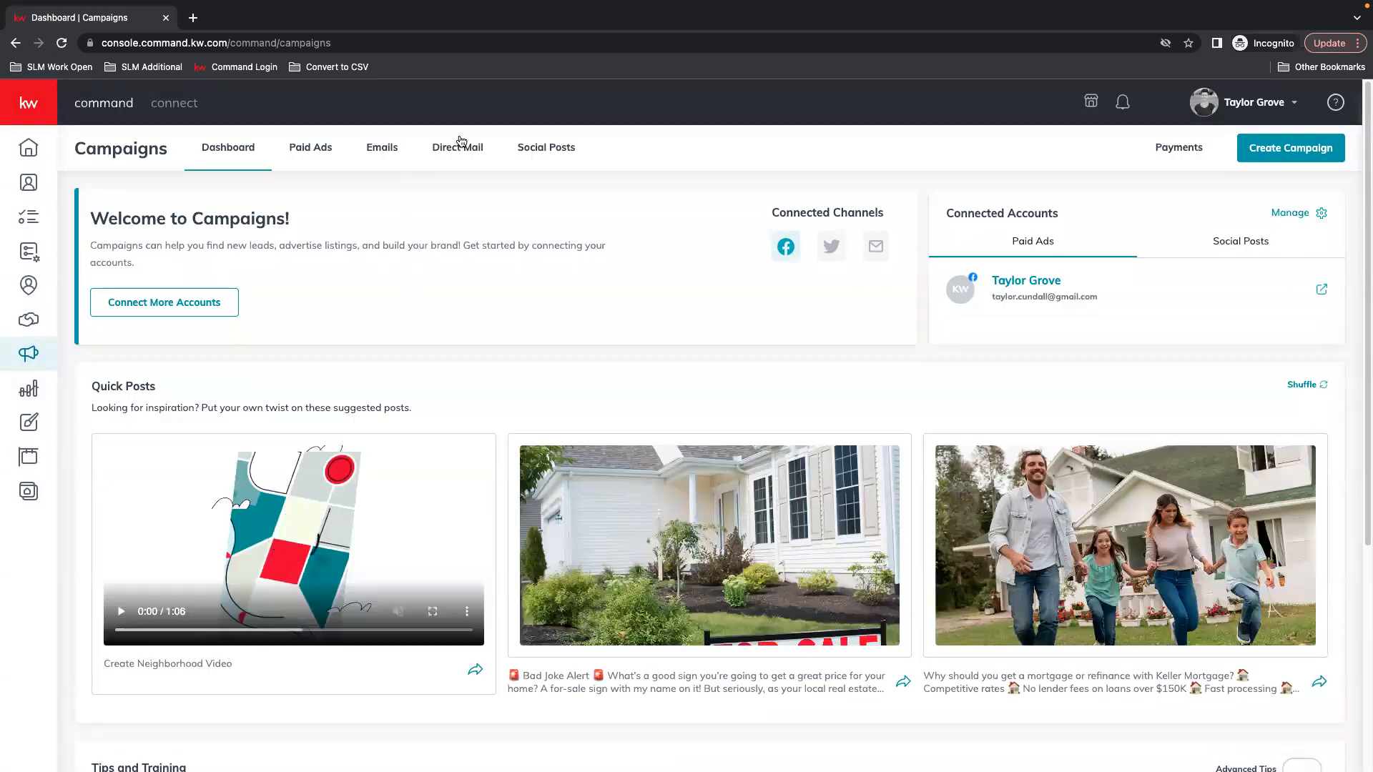
{"action": "left_click", "coordinate": [461, 143]}
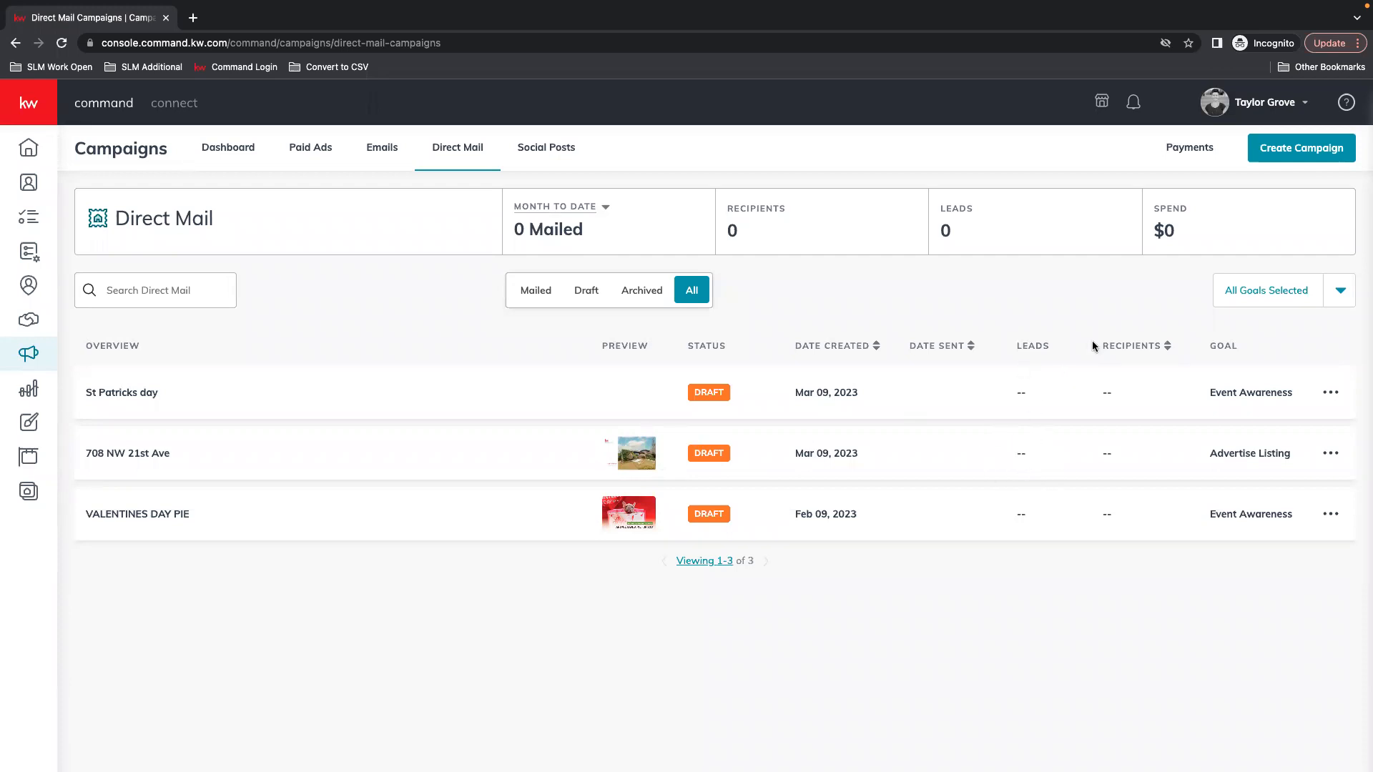
{"action": "left_click", "coordinate": [1135, 104]}
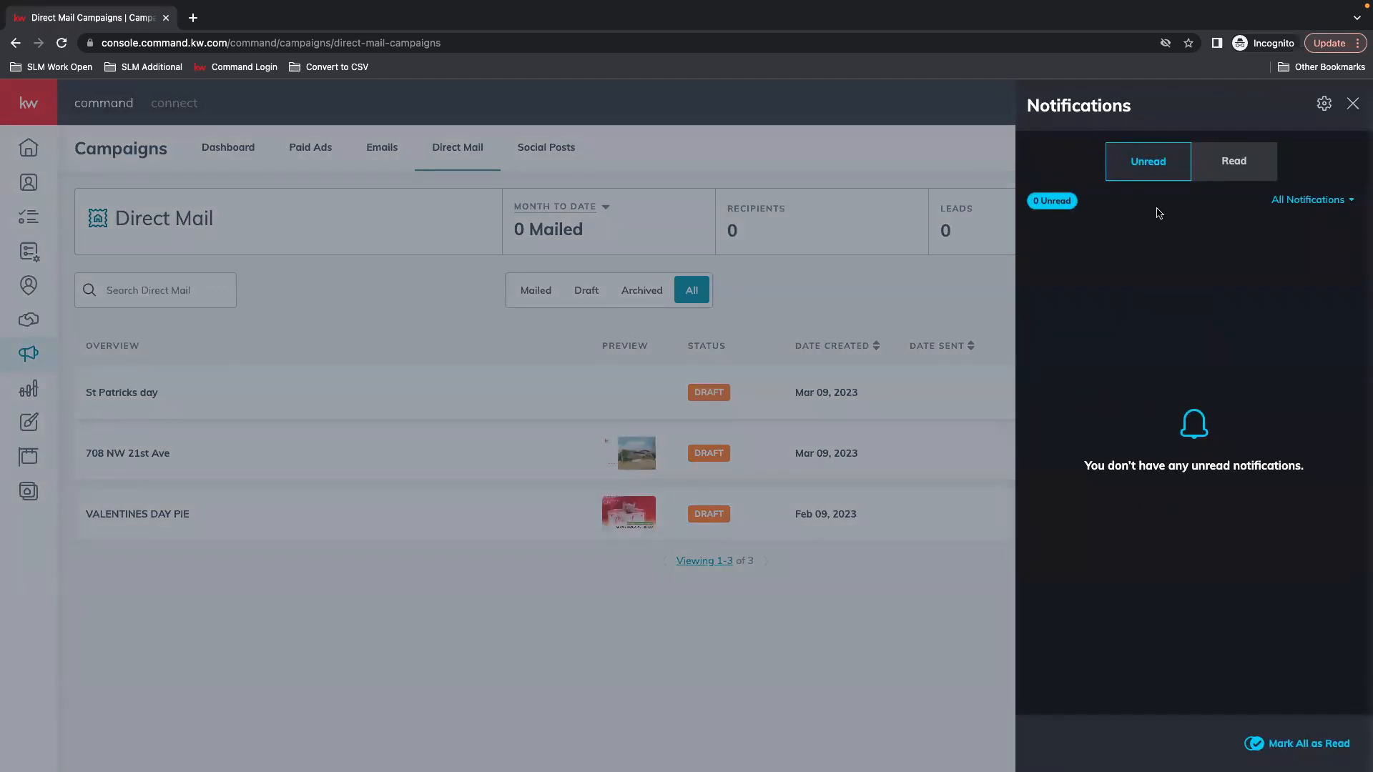
{"action": "left_click", "coordinate": [1353, 105]}
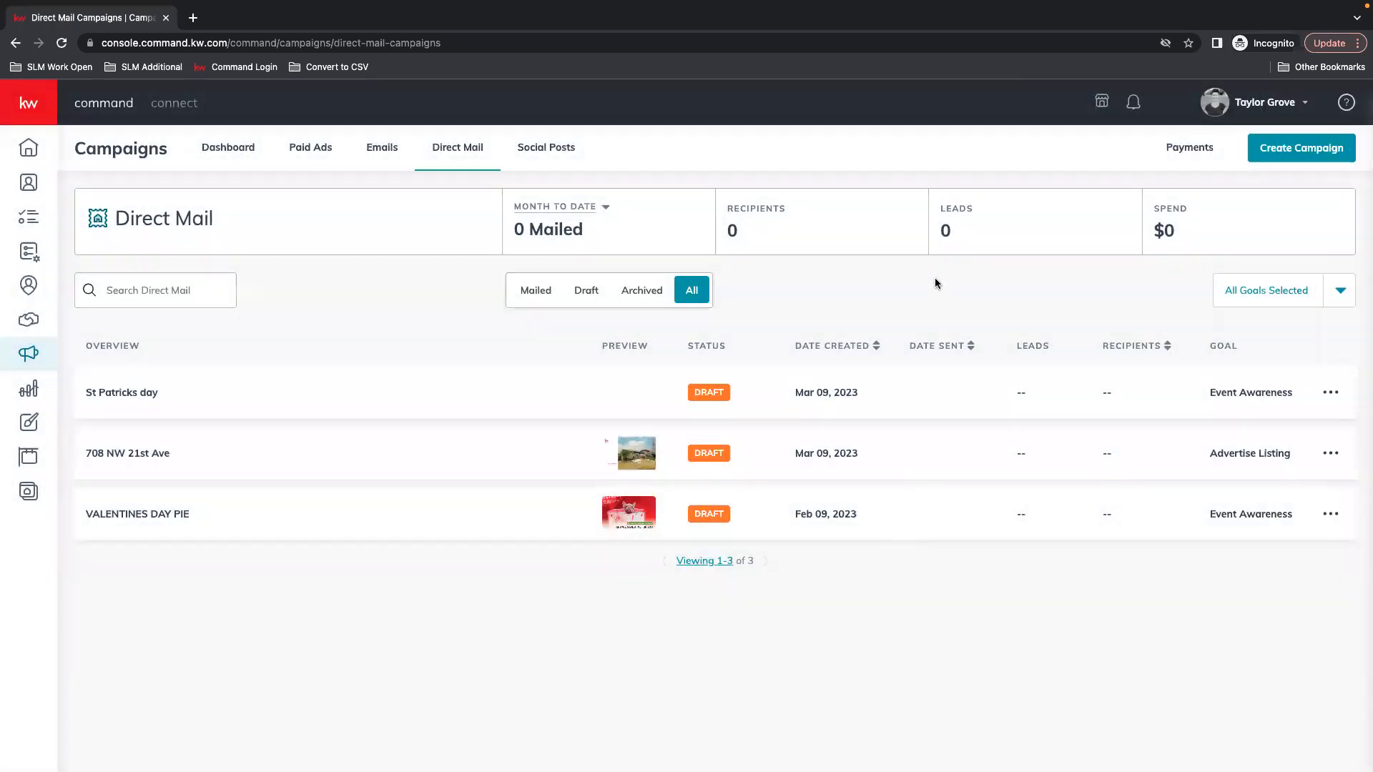